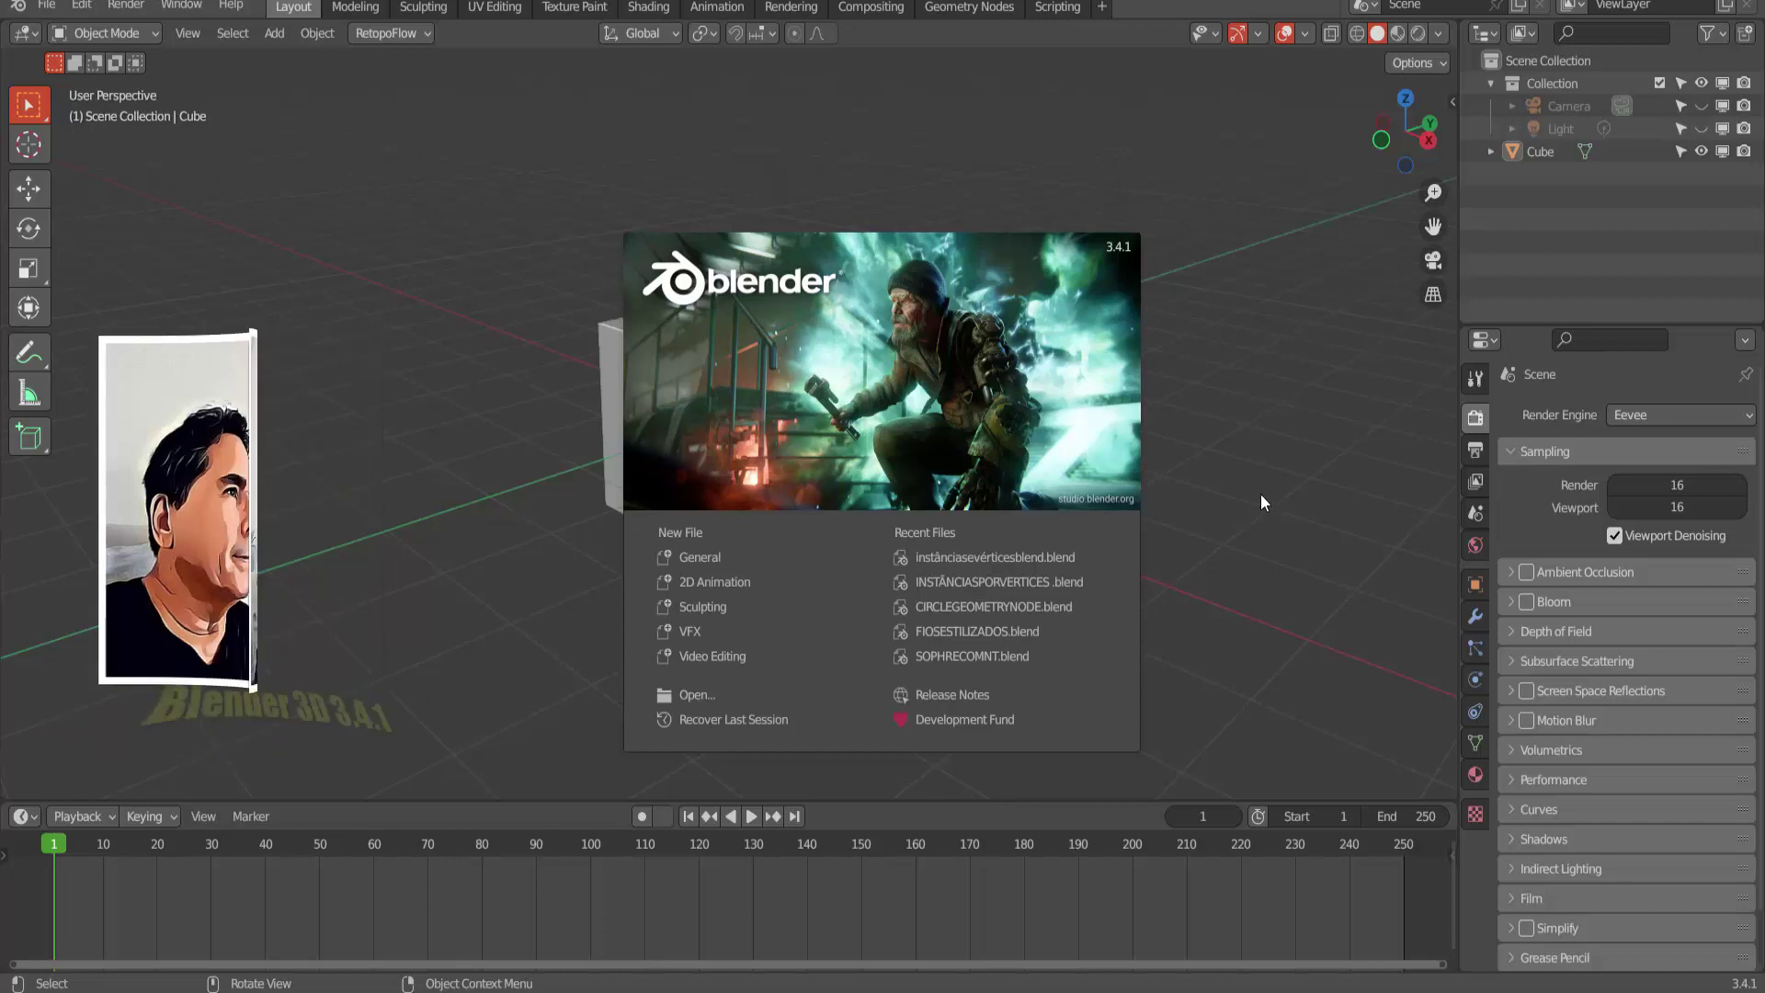
- Close the start-up splash screen so the default Cube is selected and ready
{"action": "left_click", "coordinate": [797, 366]}
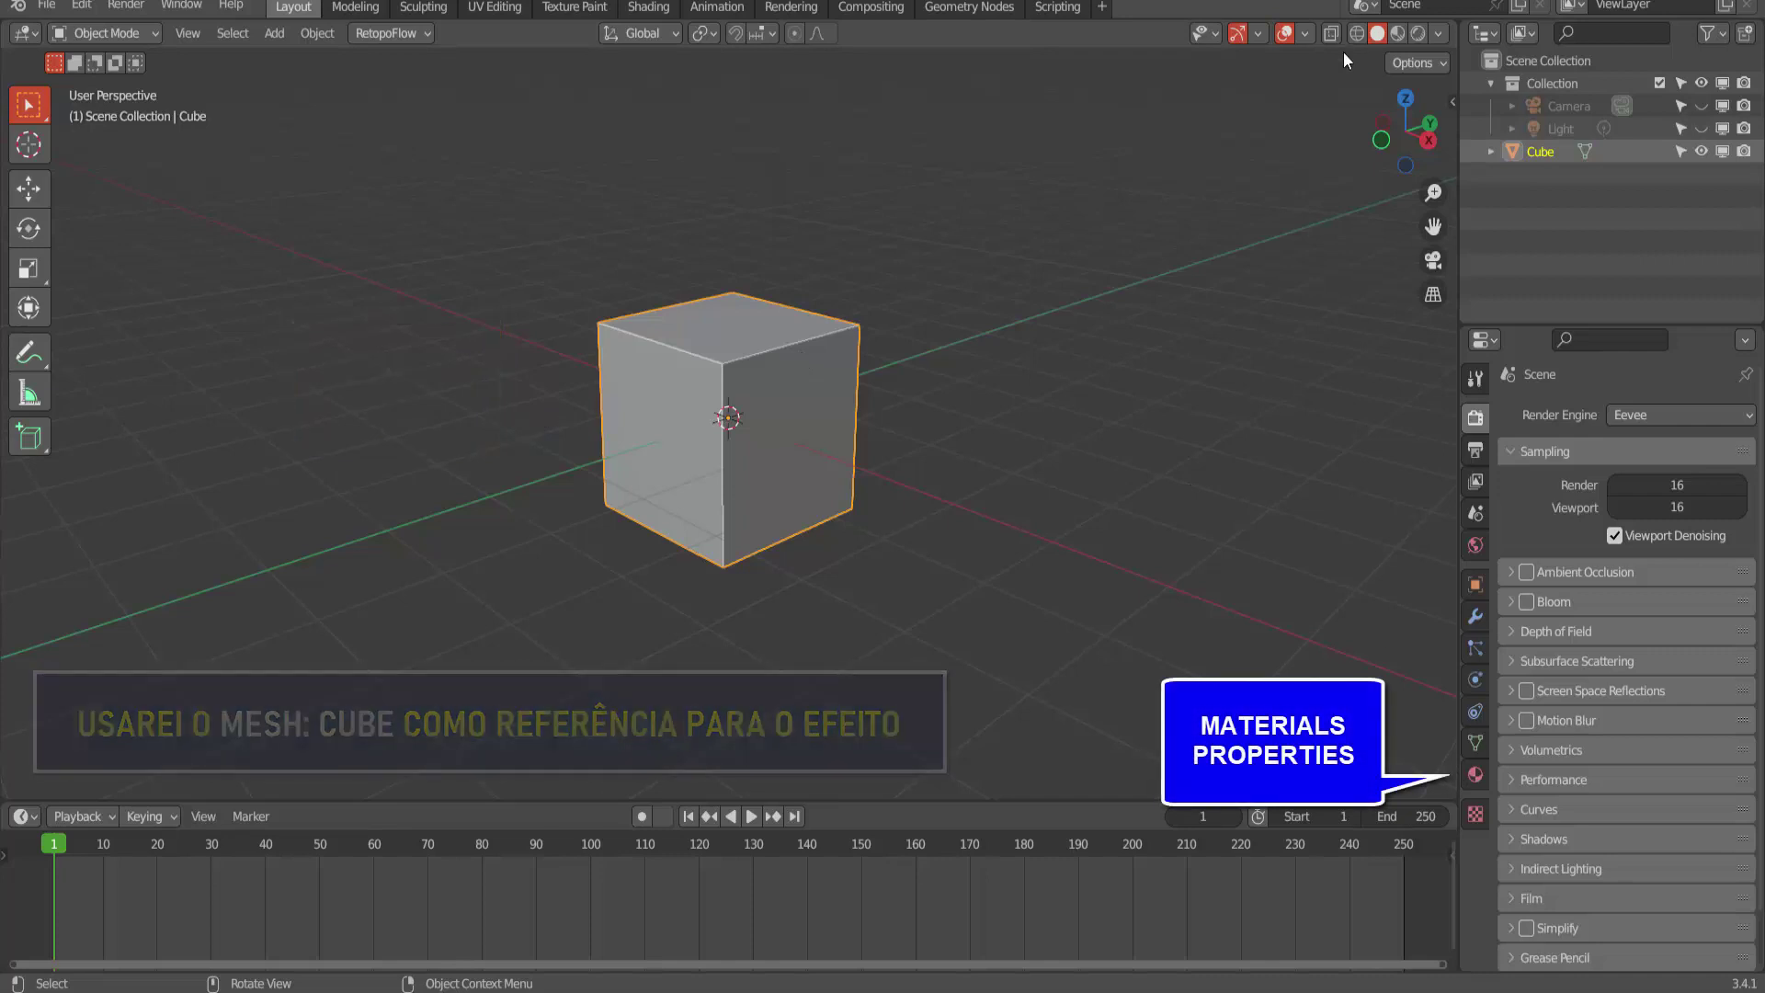
- Switch to Rendered shading and give the Cube a new Emission material
{"action": "left_click", "coordinate": [1417, 34]}
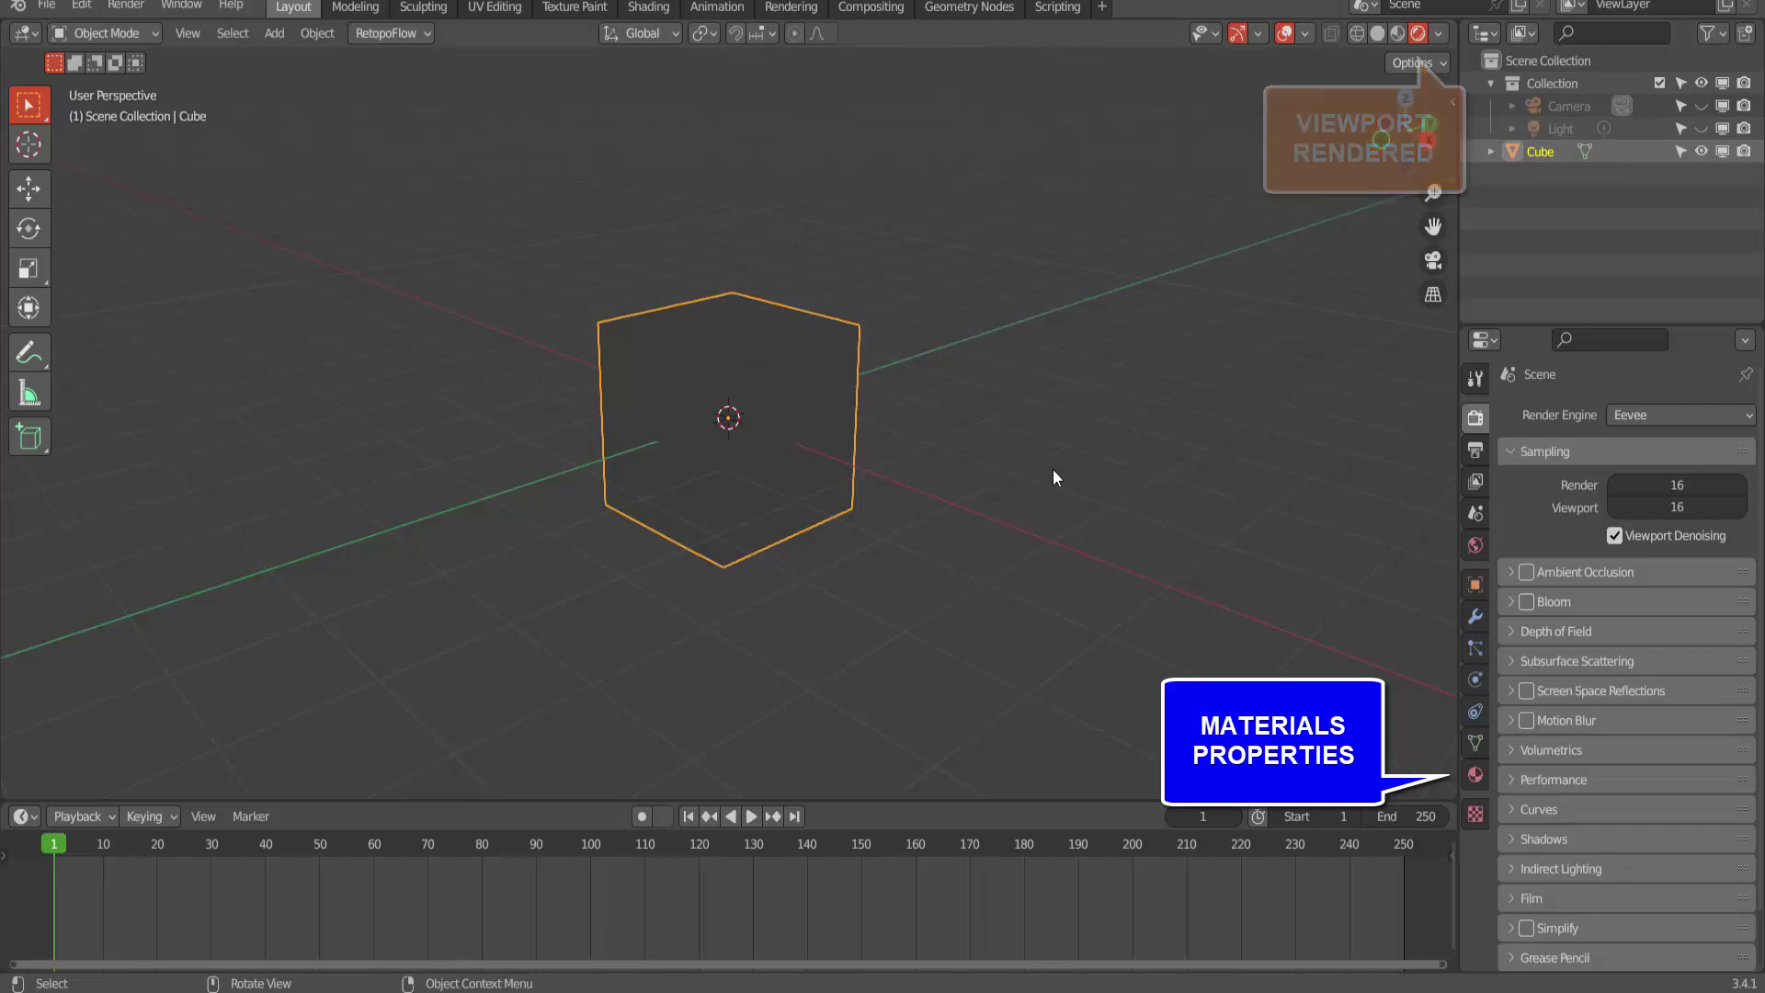
{"action": "left_click", "coordinate": [1476, 774]}
{"action": "left_click", "coordinate": [1668, 514]}
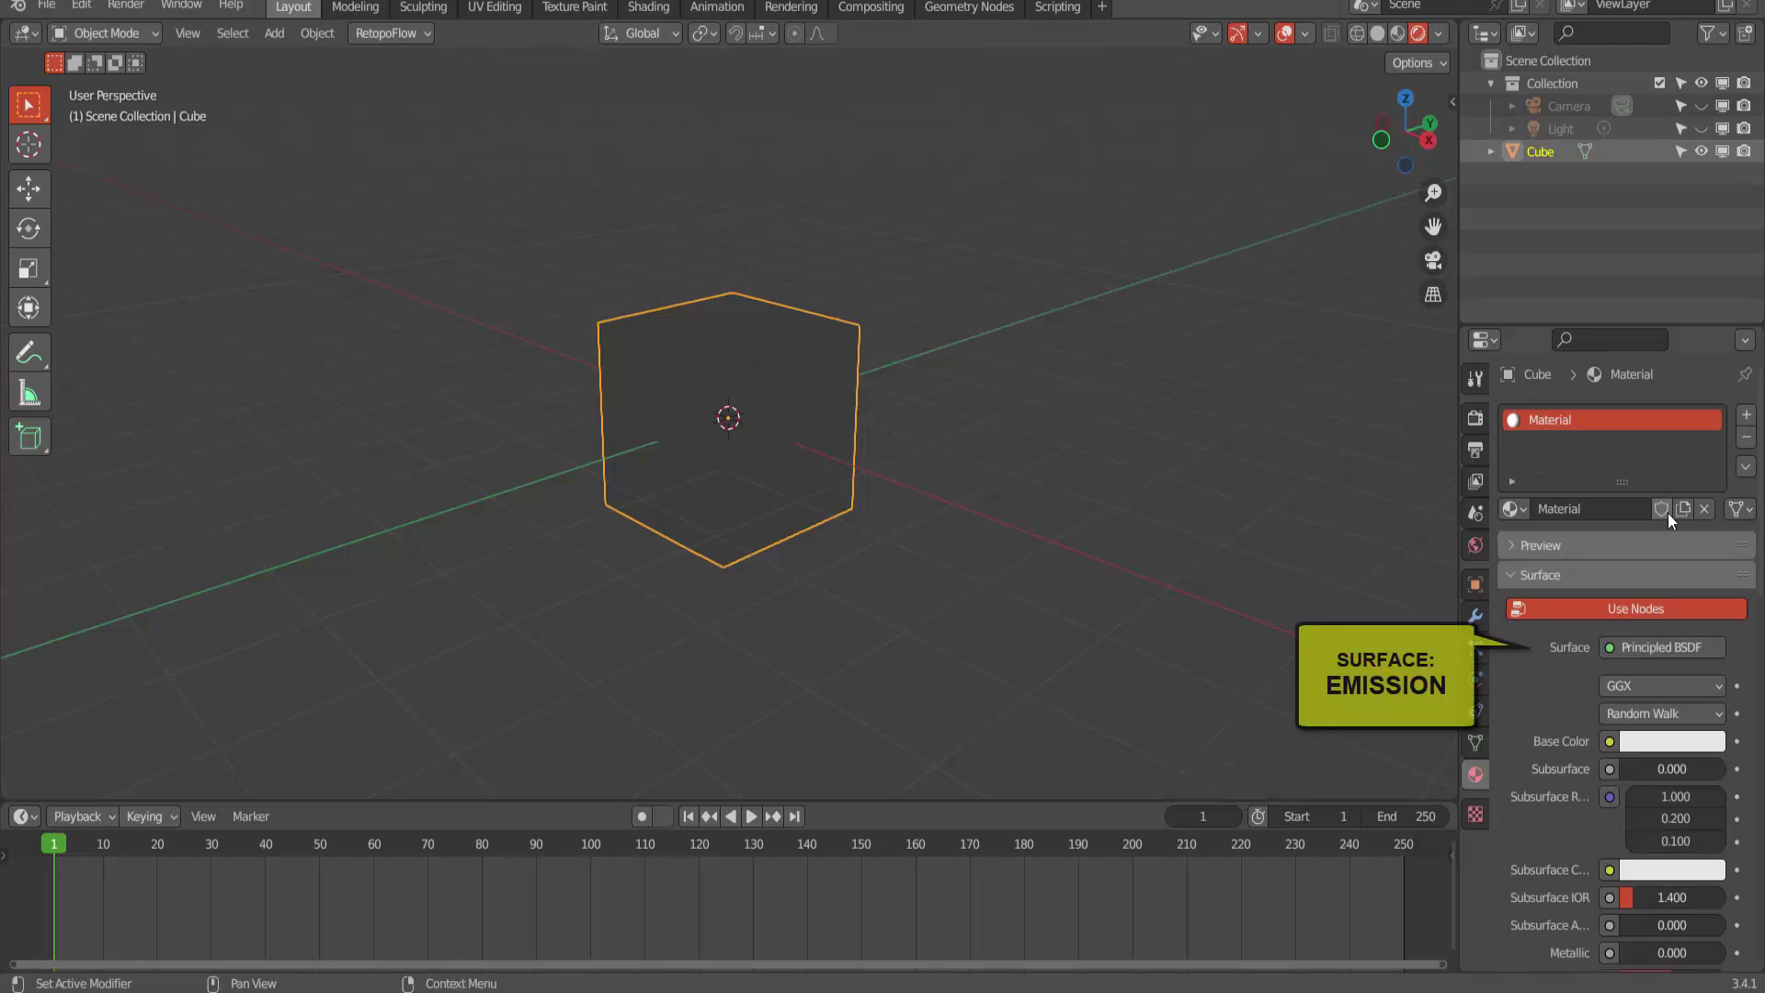
{"action": "left_click", "coordinate": [1635, 646]}
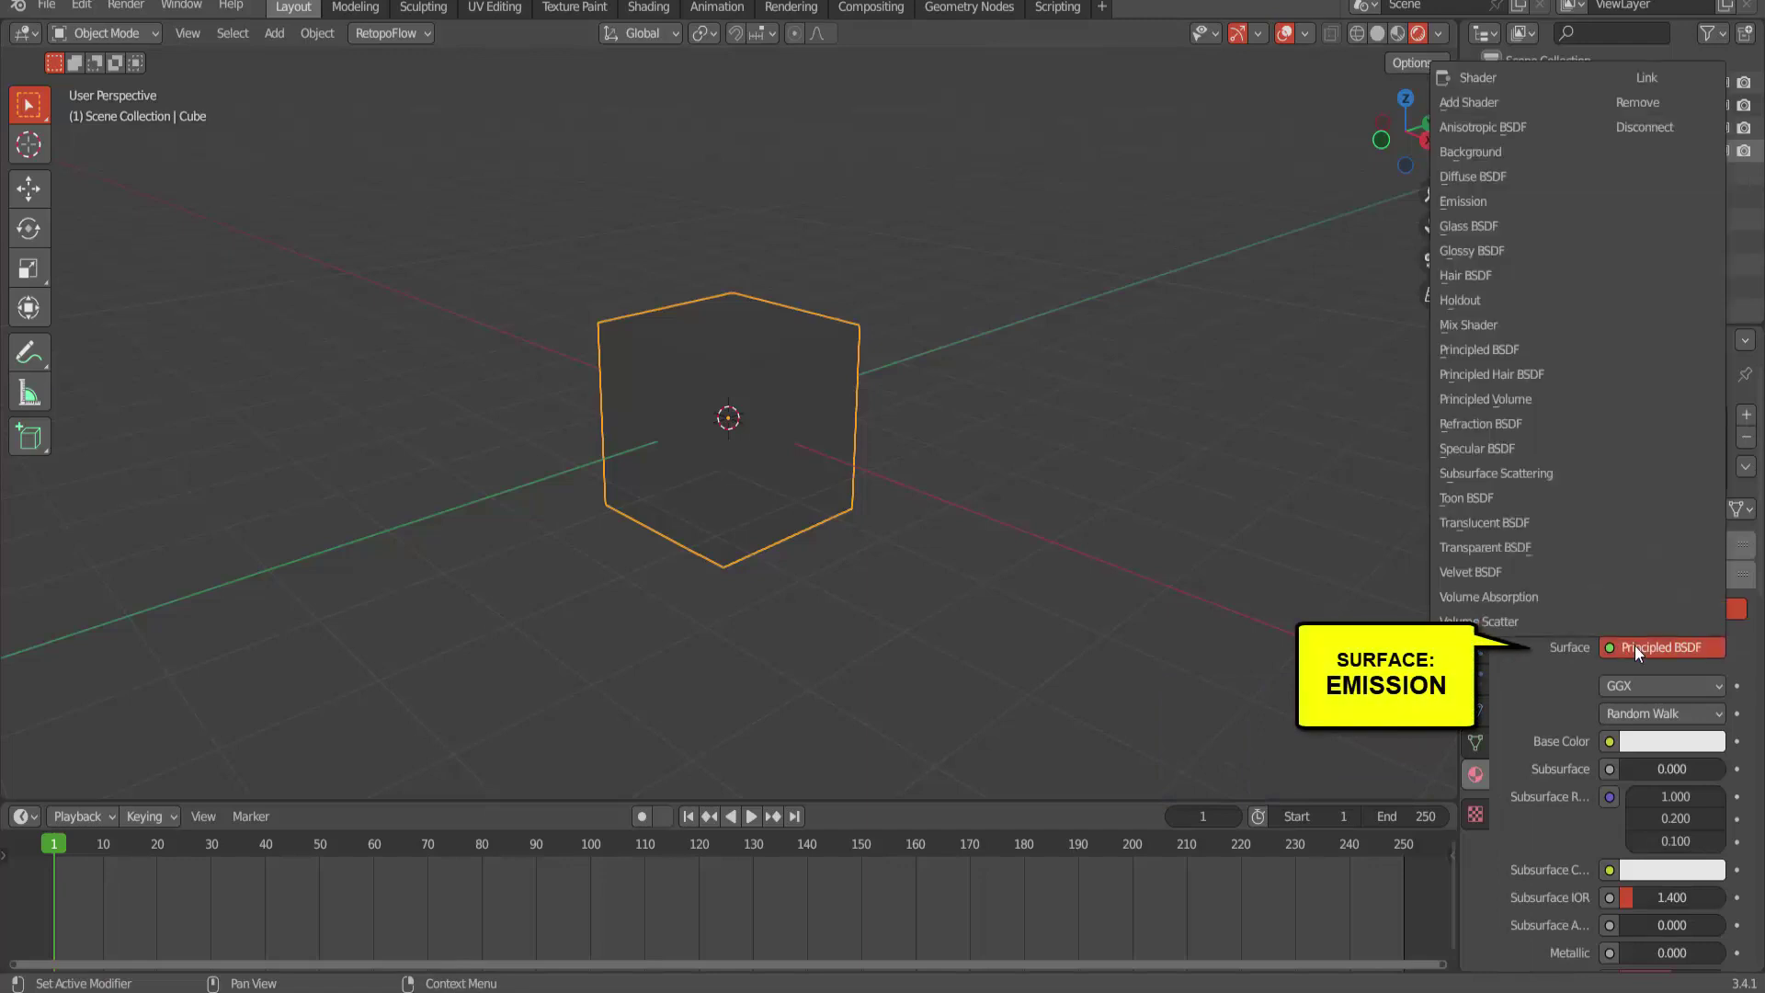
{"action": "left_click", "coordinate": [1488, 202]}
- Set the emission colour to orange and the strength to 4.5
{"action": "left_click", "coordinate": [1626, 691]}
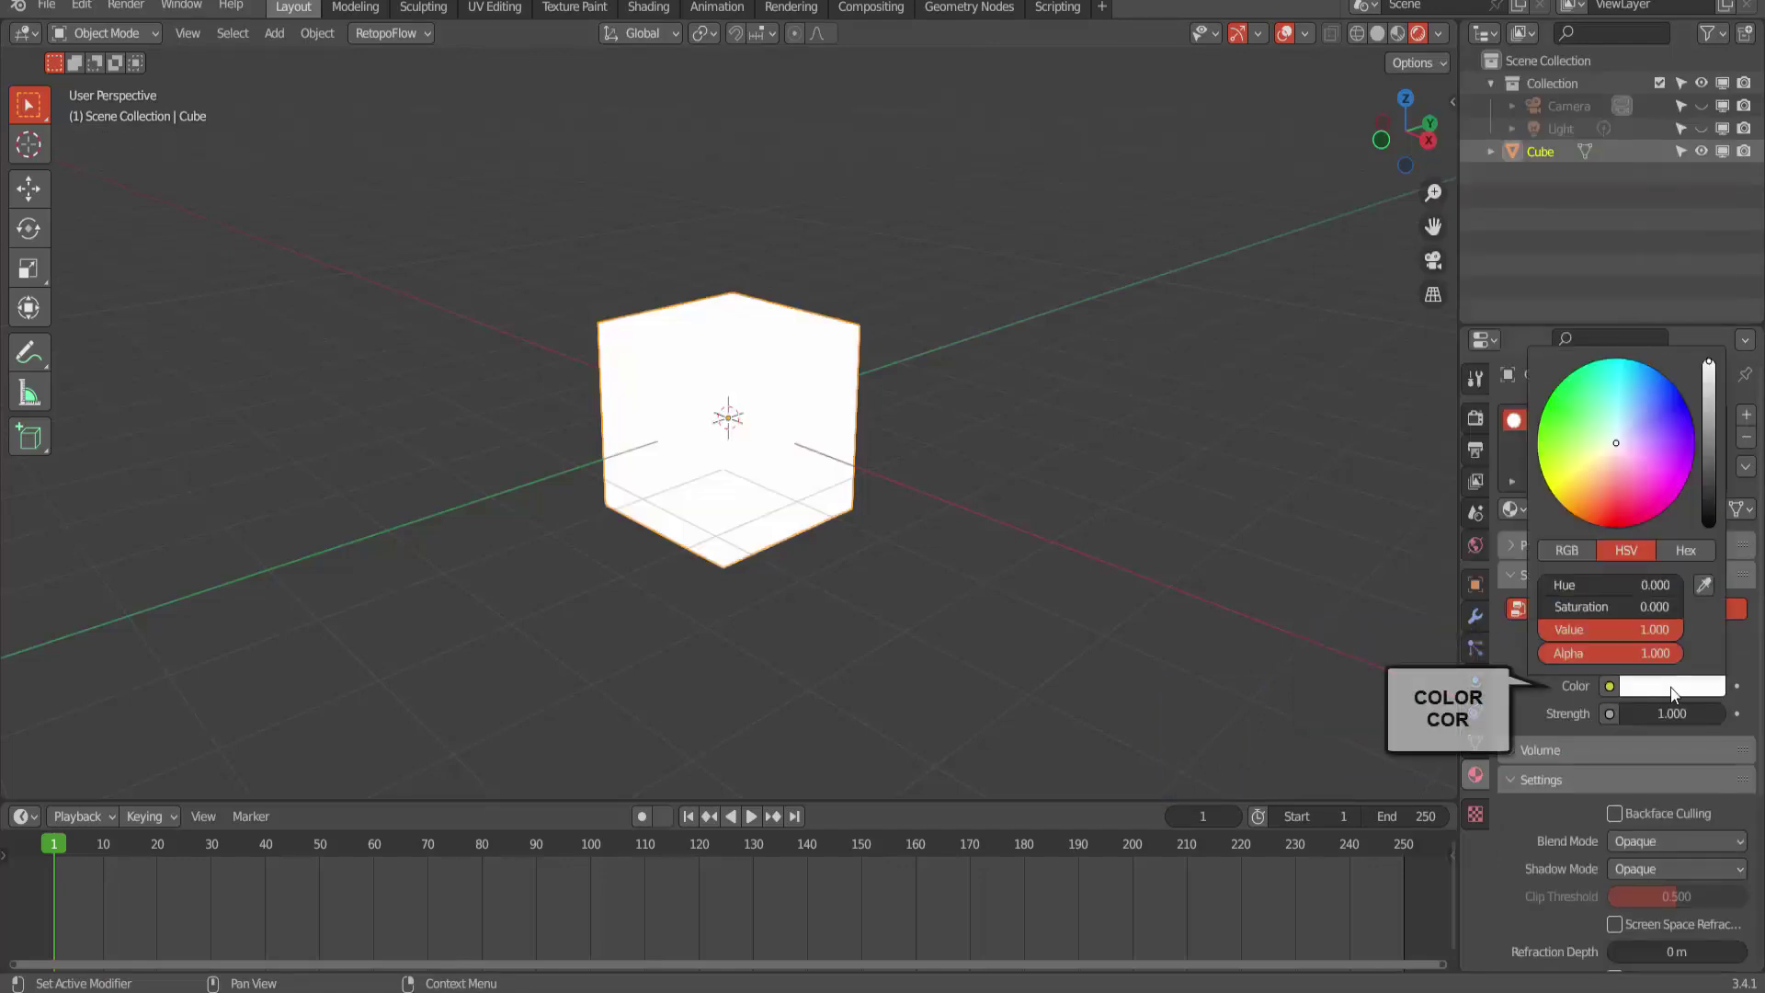
{"action": "left_click", "coordinate": [1574, 506]}
{"action": "double_click", "coordinate": [1629, 715]}
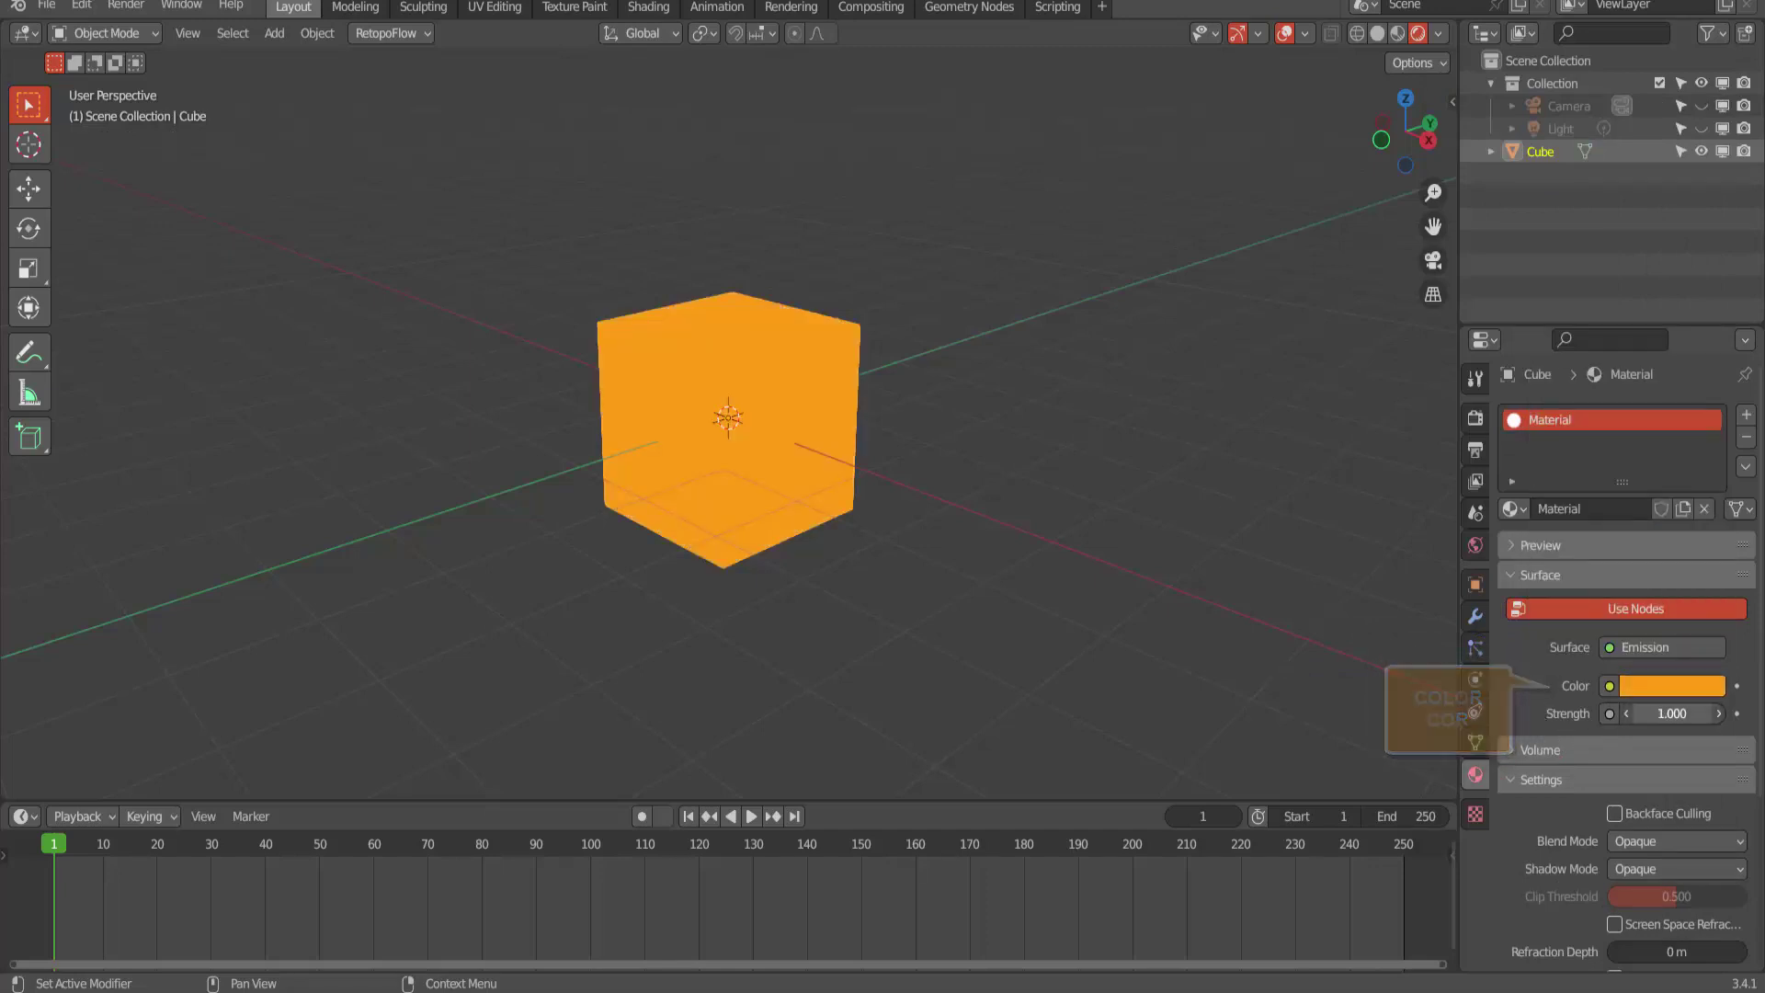
{"action": "key", "text": "BackSpace"}
{"action": "key", "text": "BackSpace"}
{"action": "type", "text": "4"}
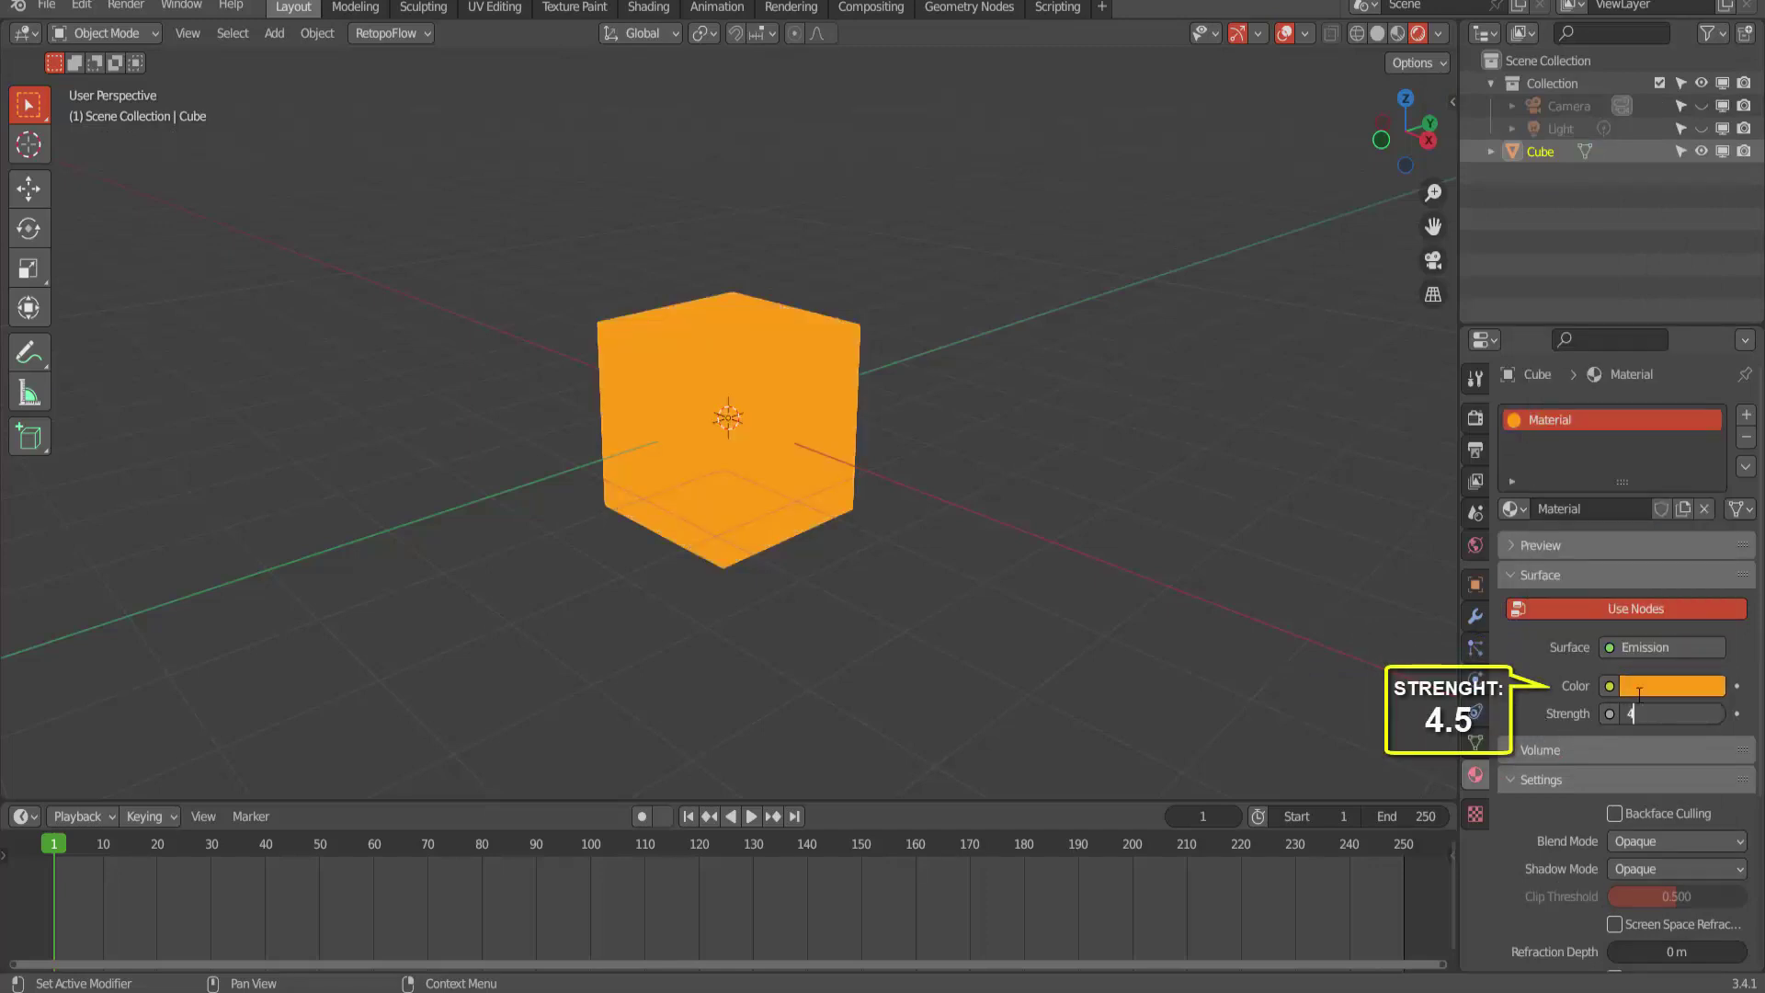
{"action": "type", "text": ".5"}
{"action": "key", "text": "Return"}
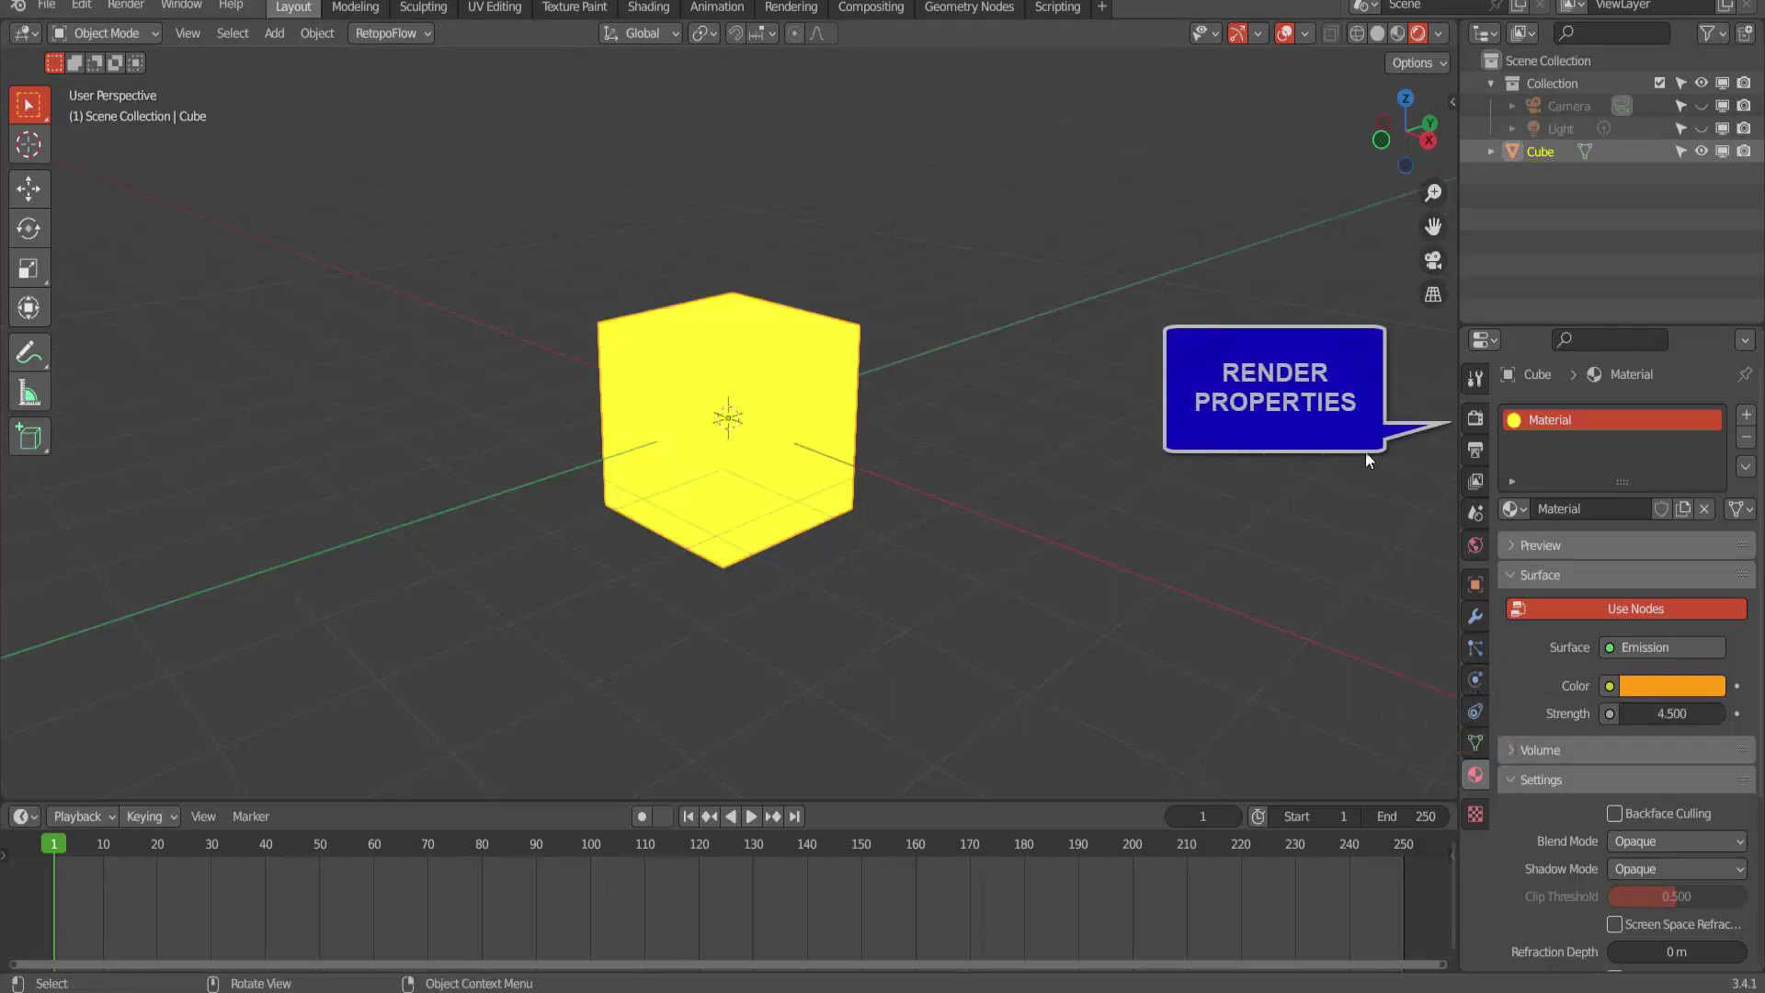
- Enable Bloom, set the world colour value to 0 for black, and return to Solid shading
{"action": "left_click", "coordinate": [1475, 418]}
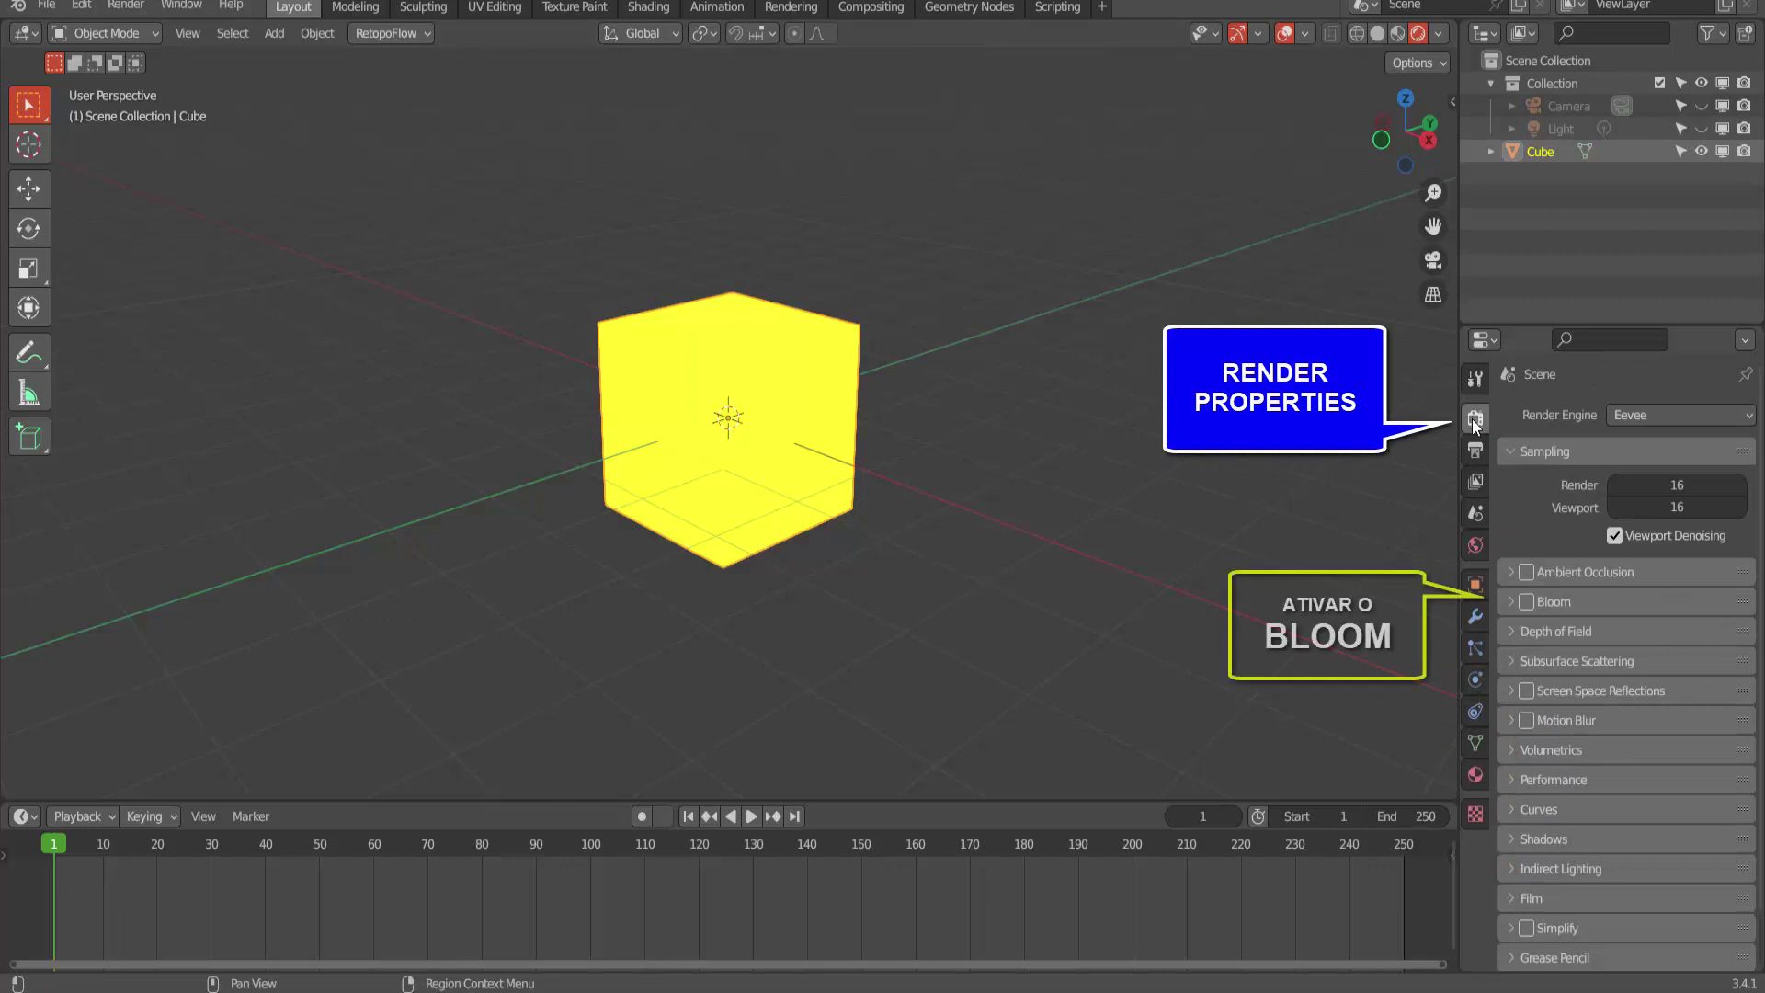
{"action": "left_click", "coordinate": [1533, 600]}
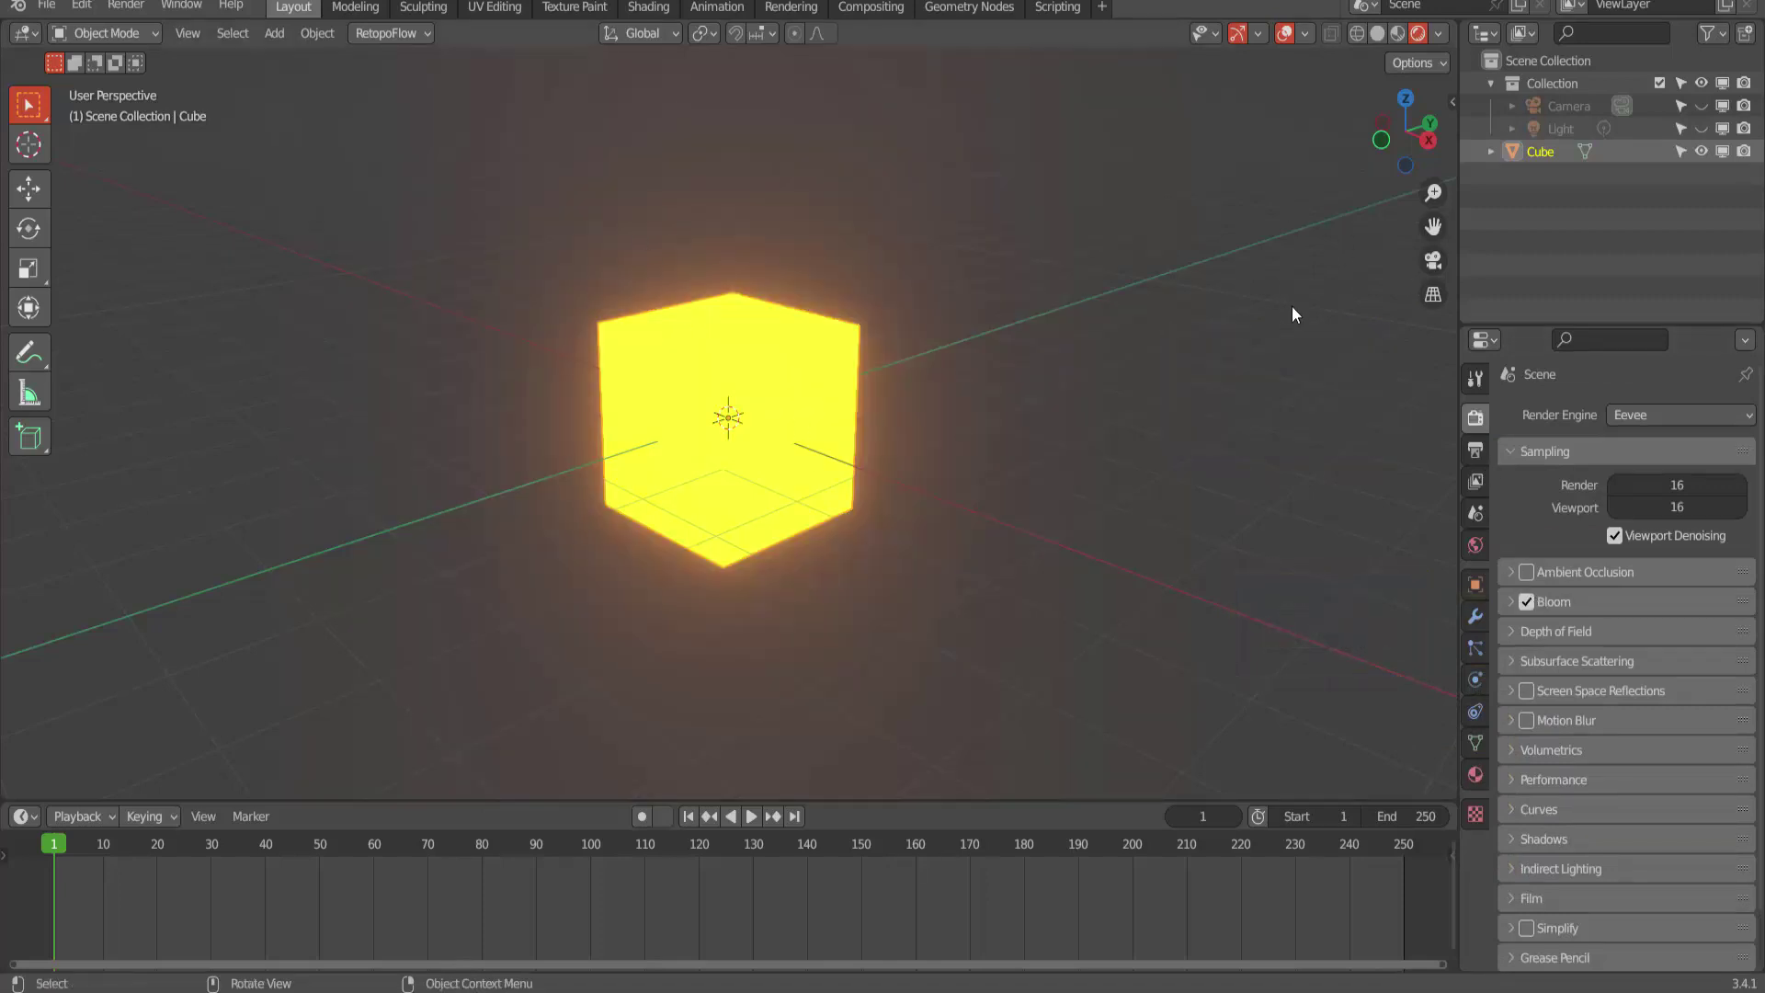
{"action": "left_click", "coordinate": [1475, 547]}
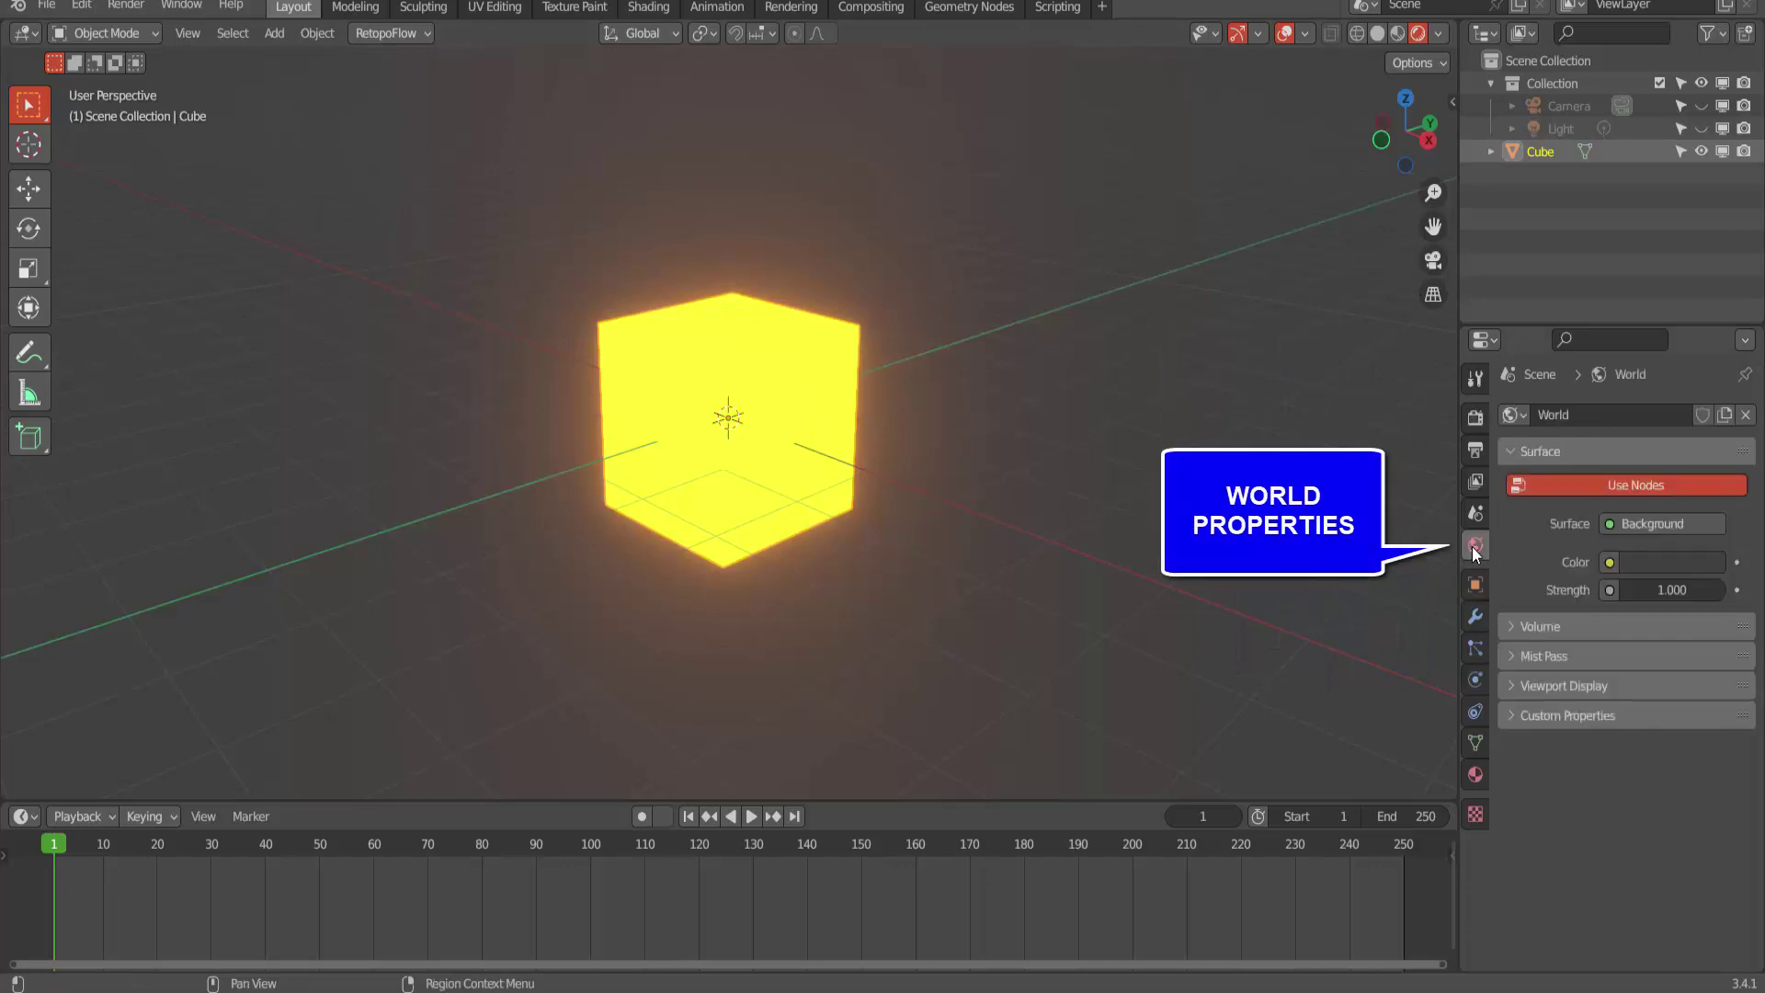
{"action": "left_click", "coordinate": [1679, 565]}
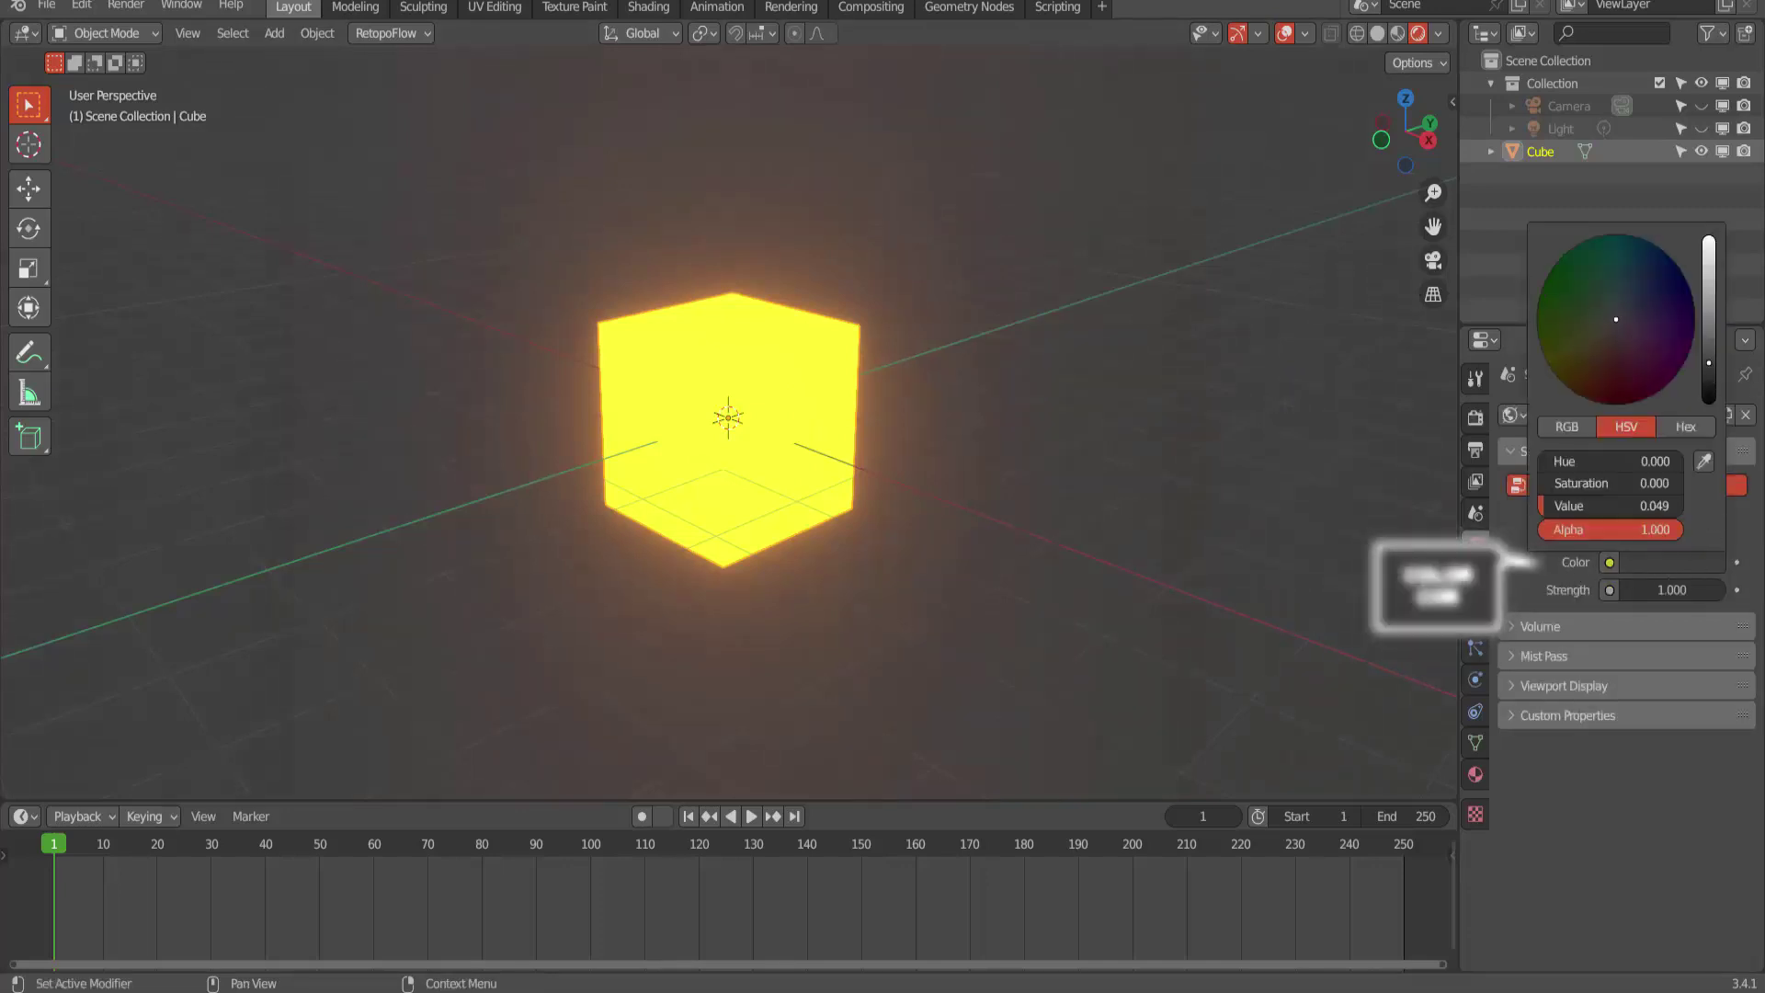
{"action": "left_click_drag", "start_coordinate": [1708, 368], "coordinate": [1709, 404]}
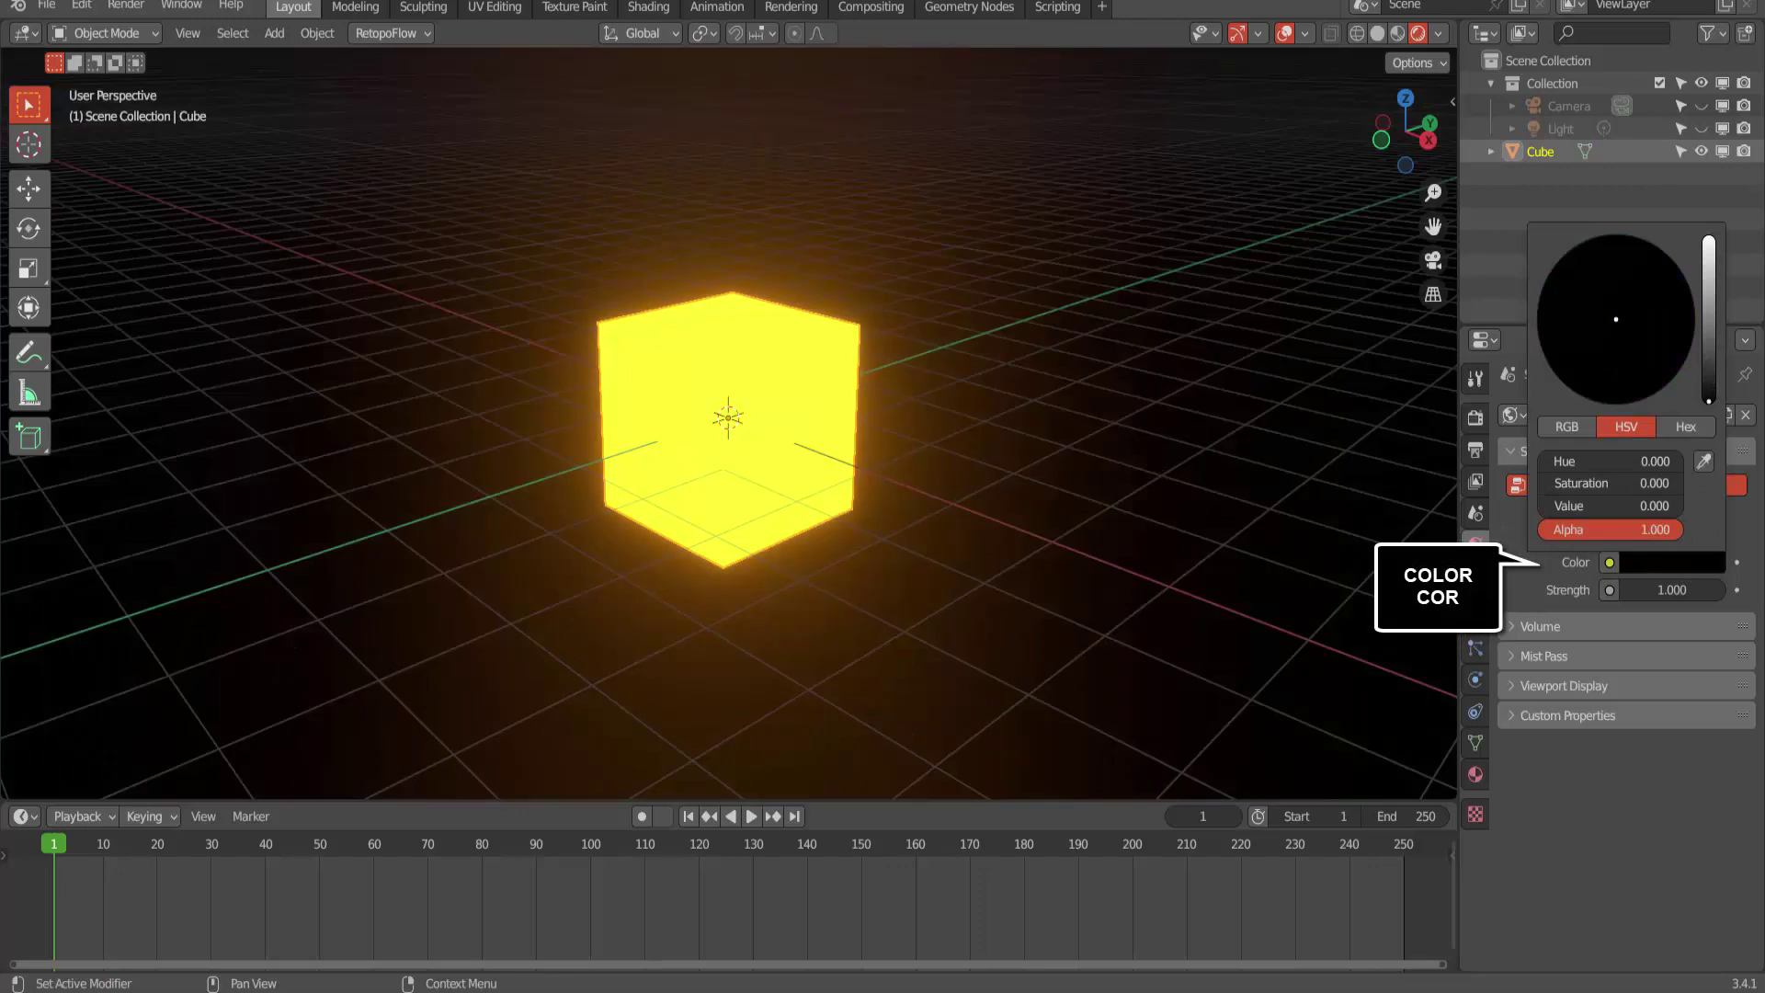
{"action": "left_click", "coordinate": [1378, 33]}
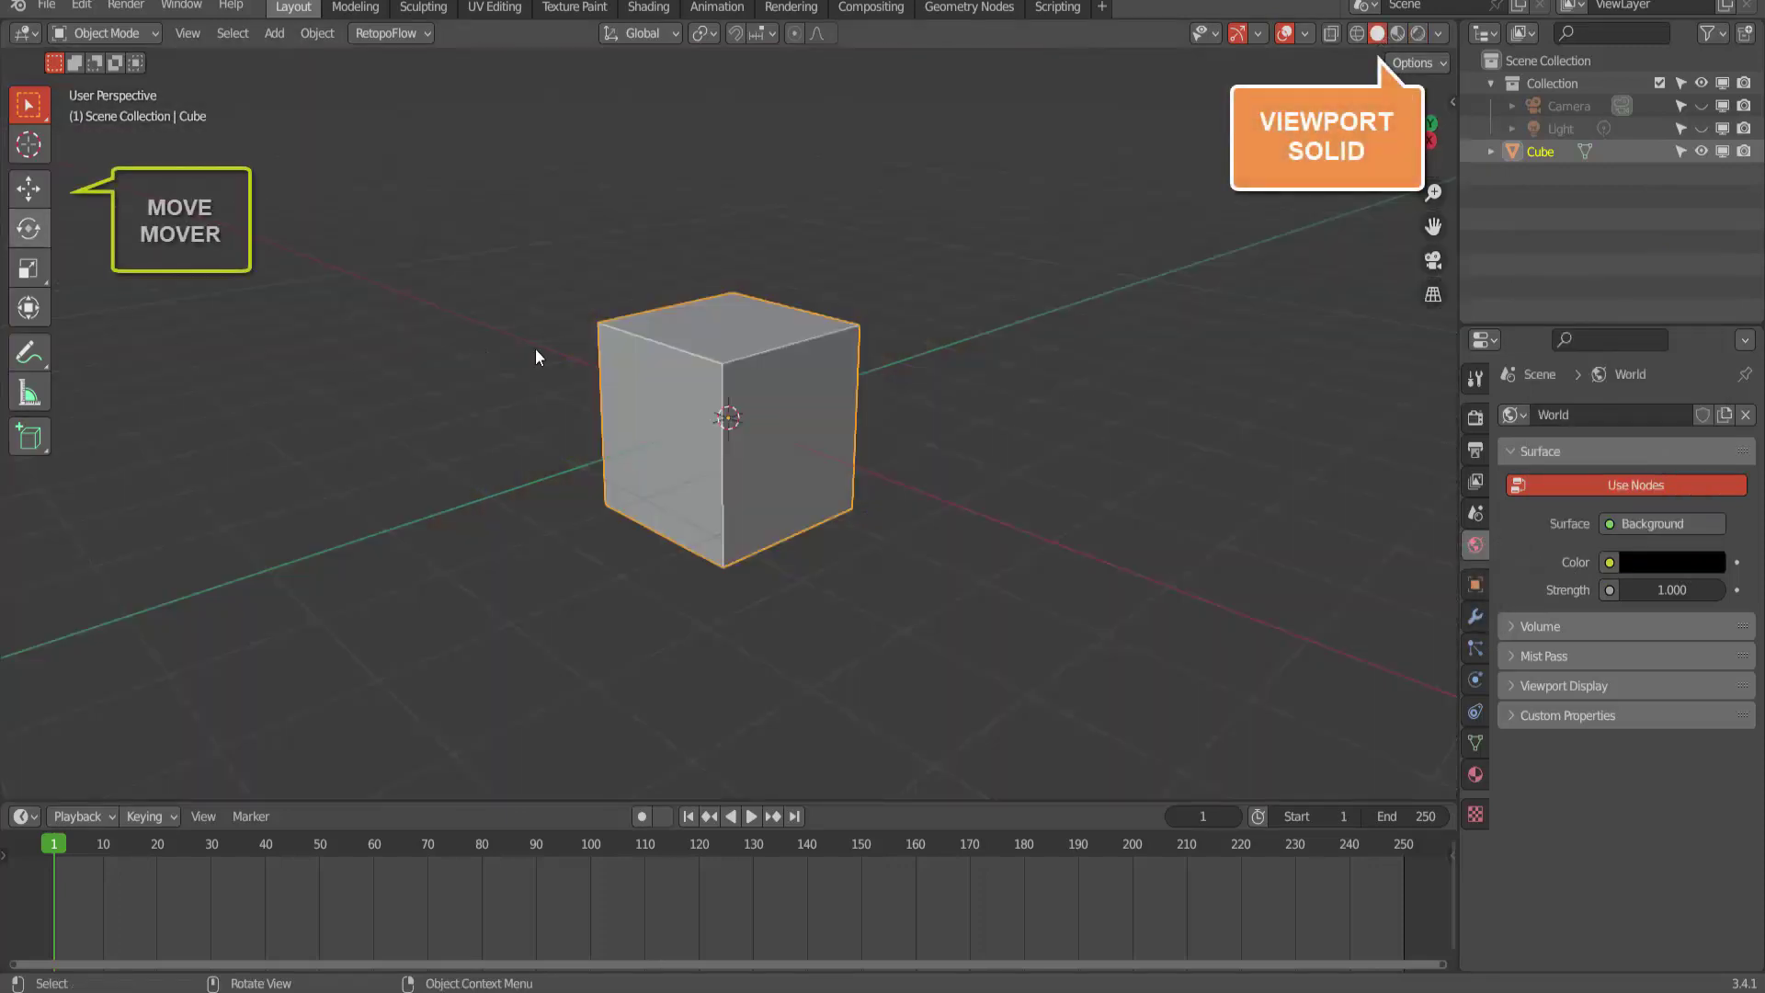
- Move the Cube away from the centre and add a UV Sphere at the origin
{"action": "left_click", "coordinate": [28, 188]}
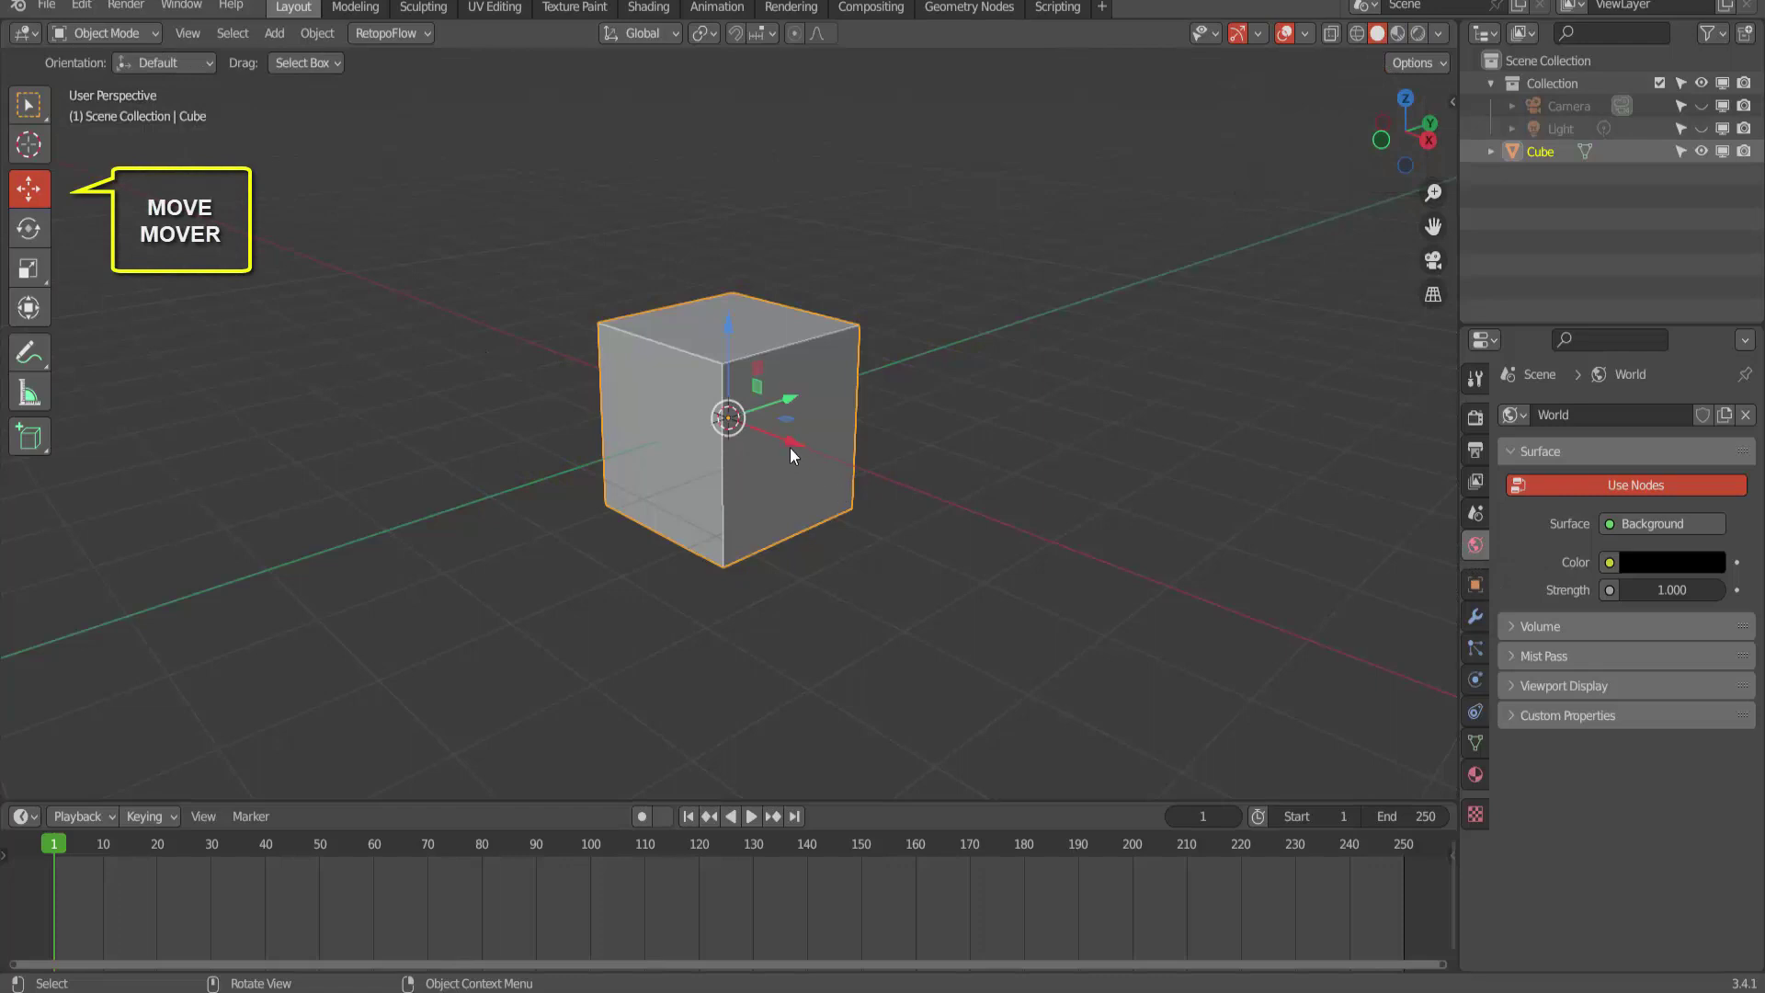
{"action": "mouse_move", "coordinate": [791, 449]}
{"action": "left_mouse_down"}
{"action": "mouse_move", "coordinate": [484, 287]}
{"action": "mouse_move", "coordinate": [691, 434]}
{"action": "left_mouse_up"}
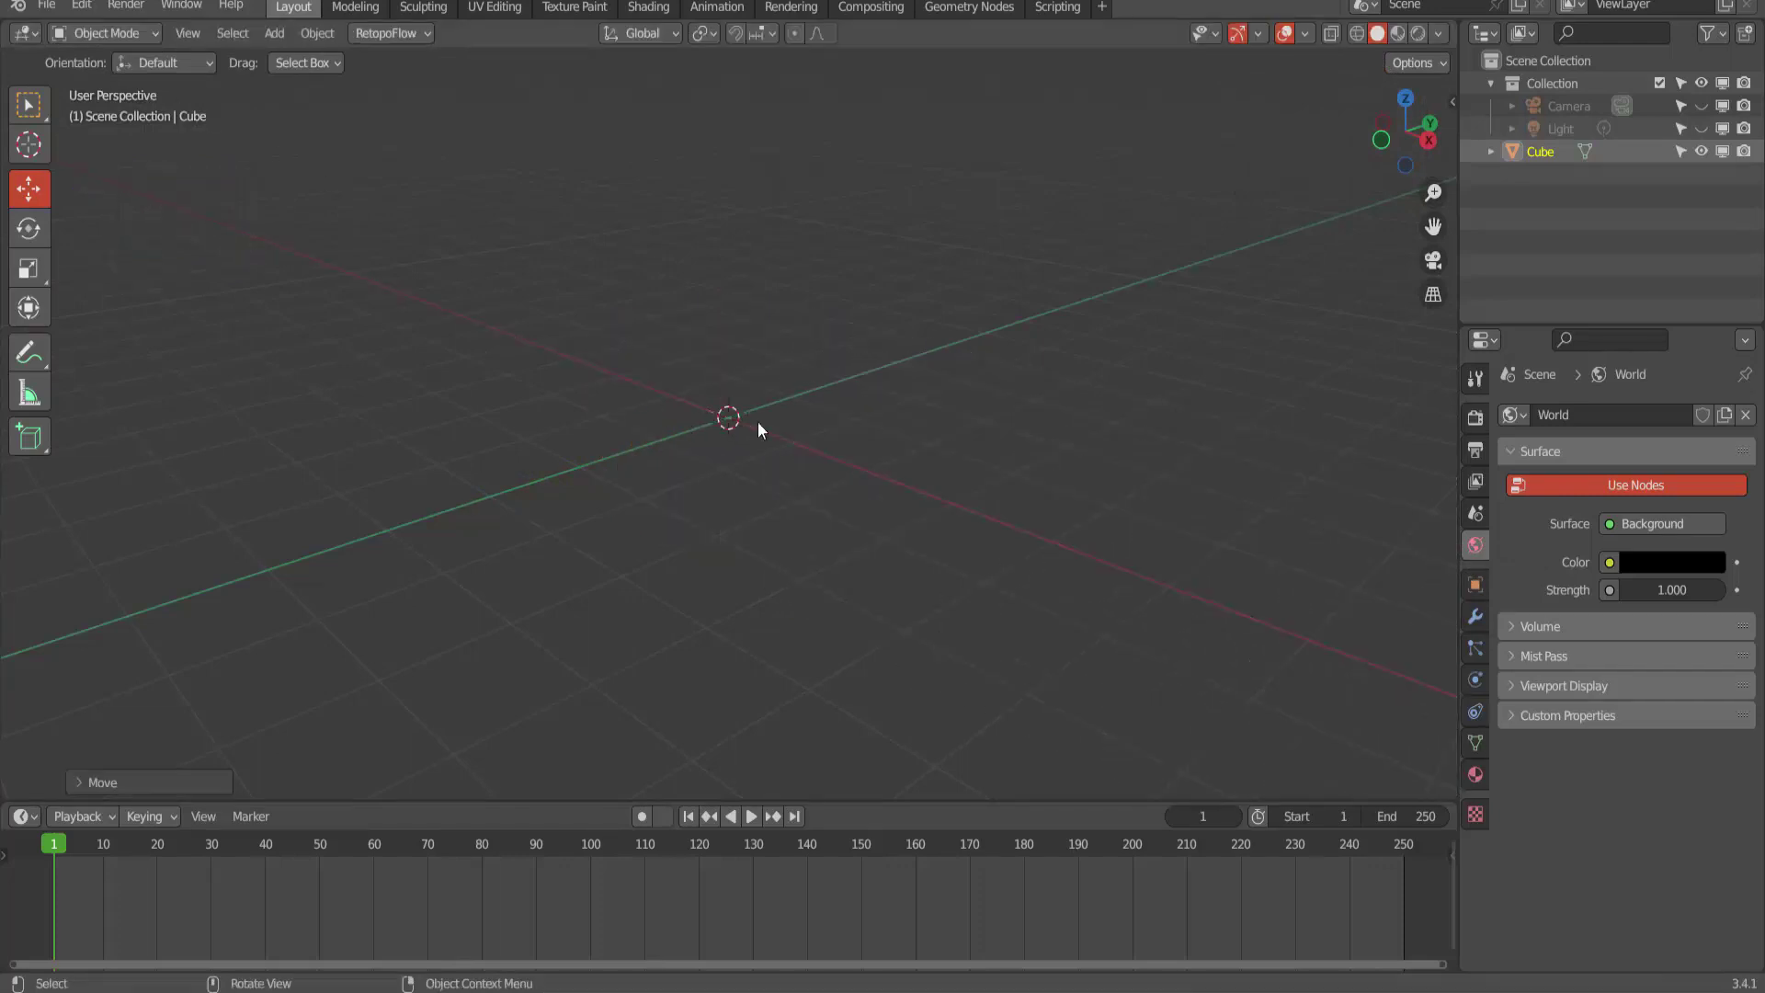
{"action": "left_click", "coordinate": [272, 33]}
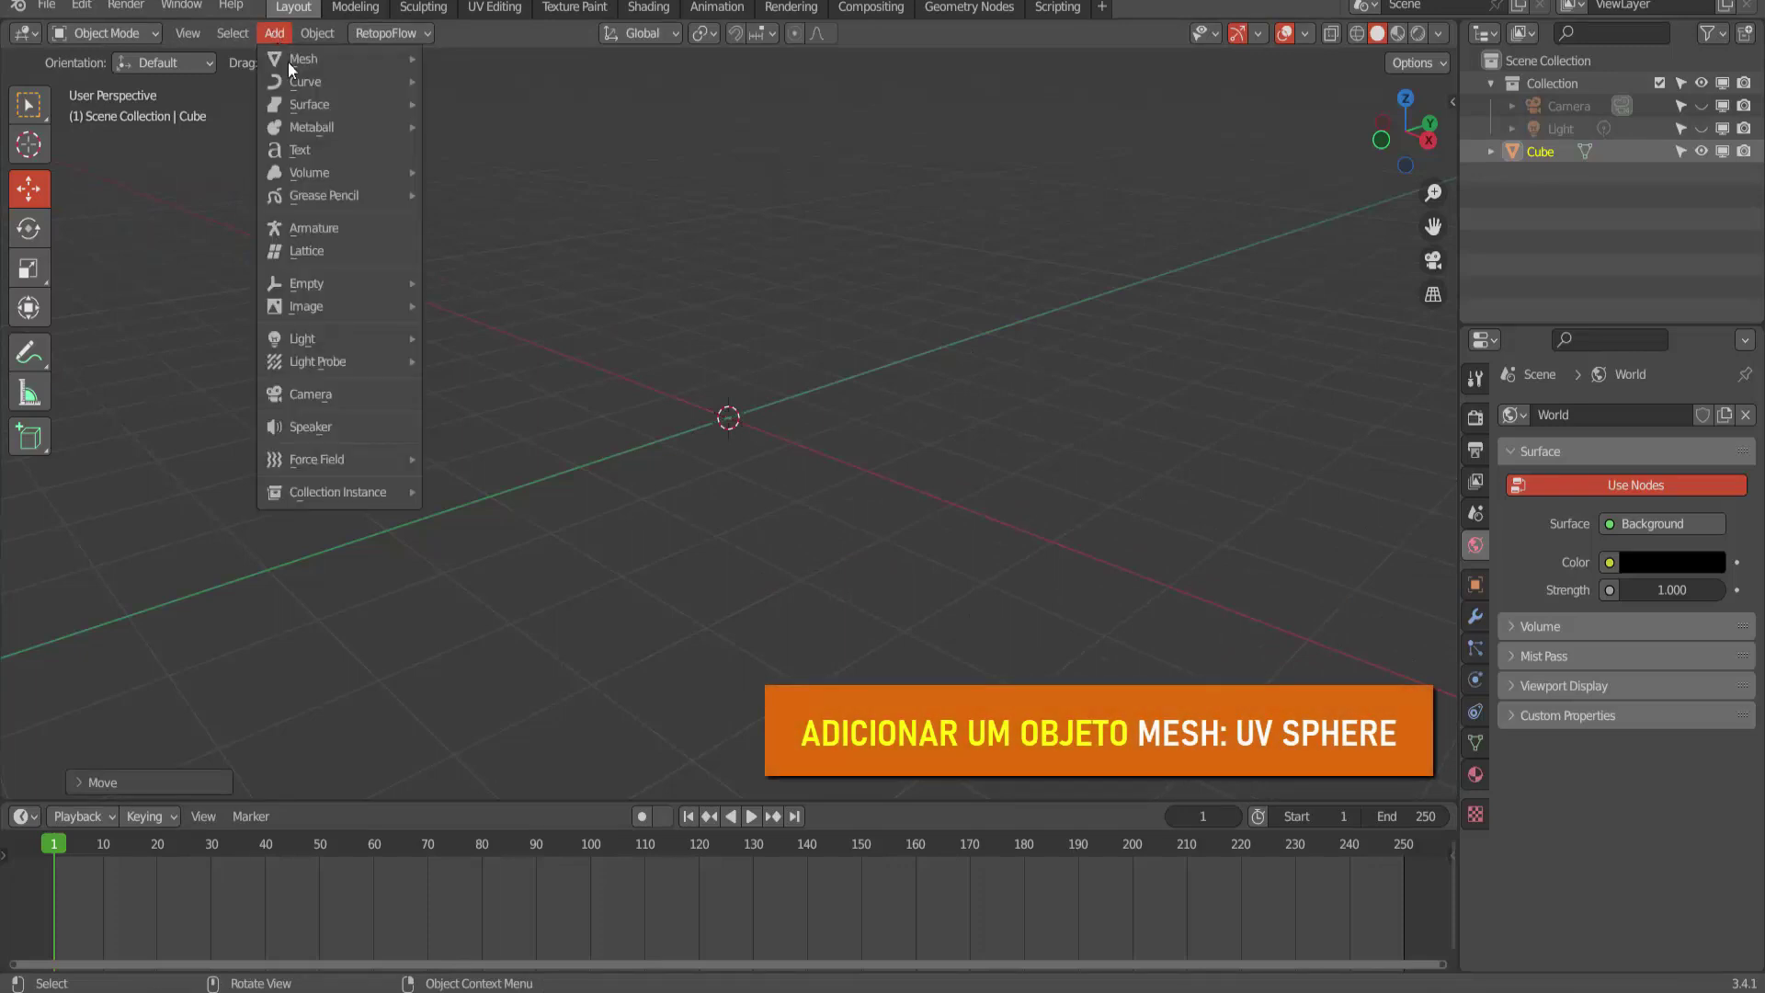
{"action": "mouse_move", "coordinate": [303, 58]}
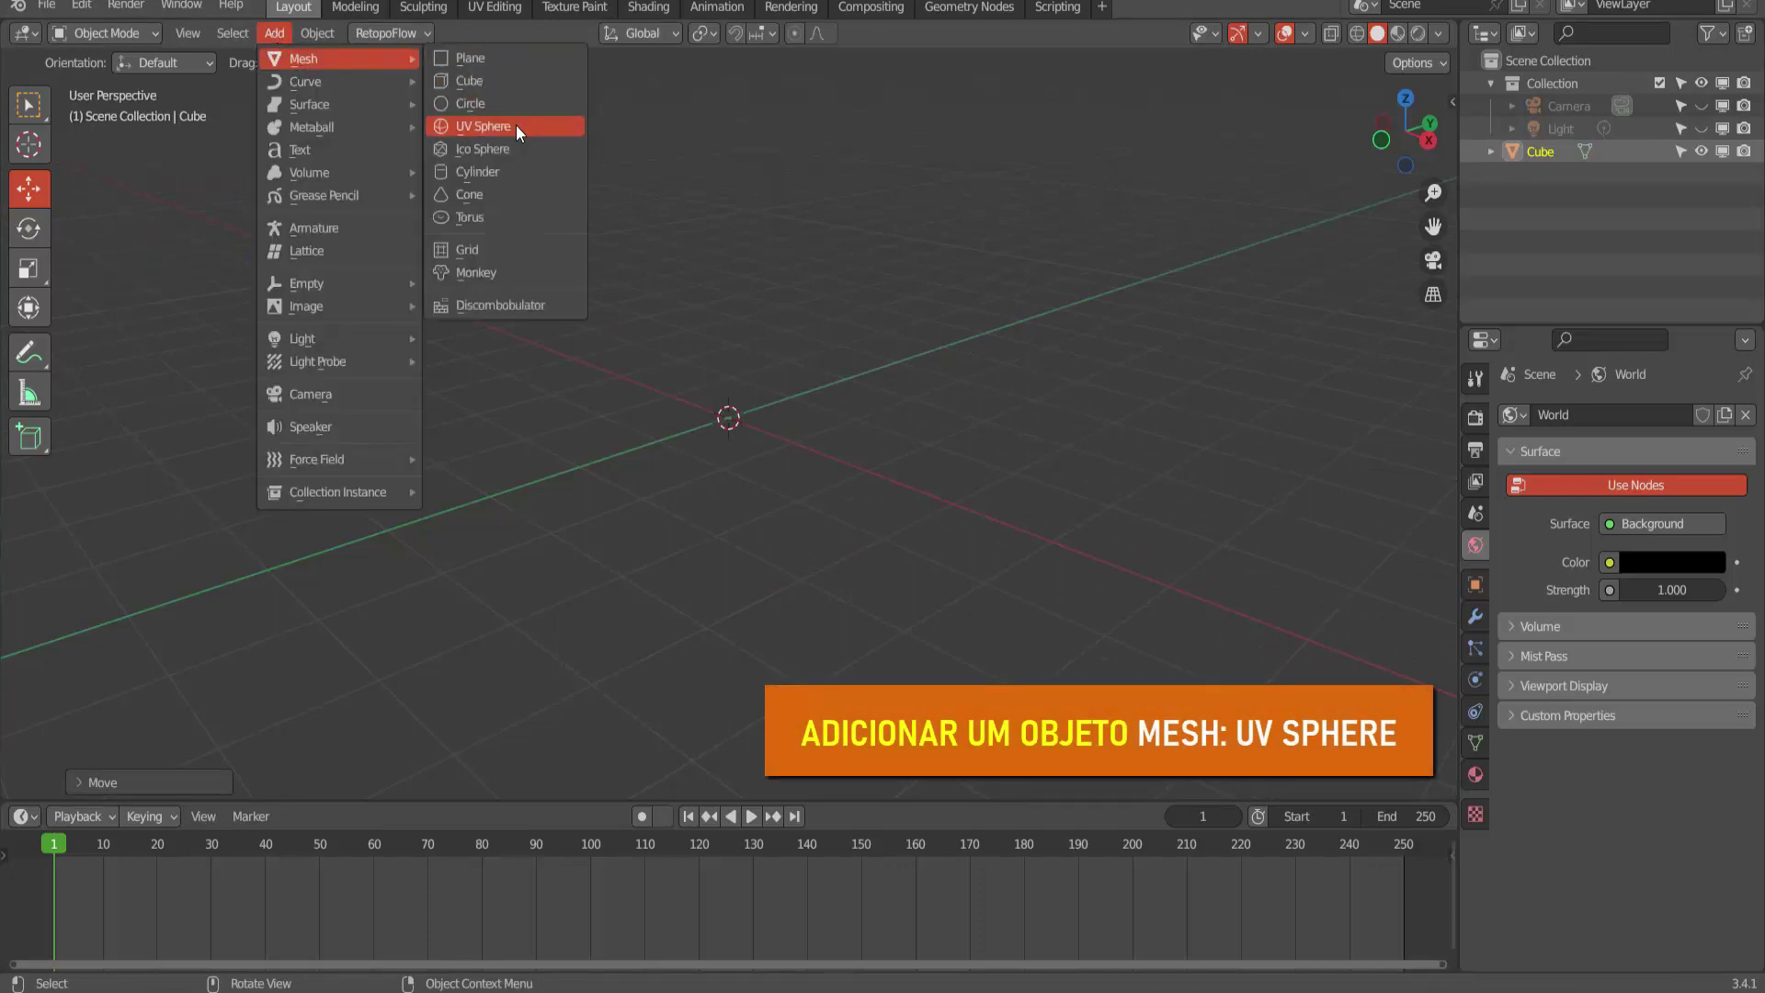
{"action": "left_click", "coordinate": [515, 126]}
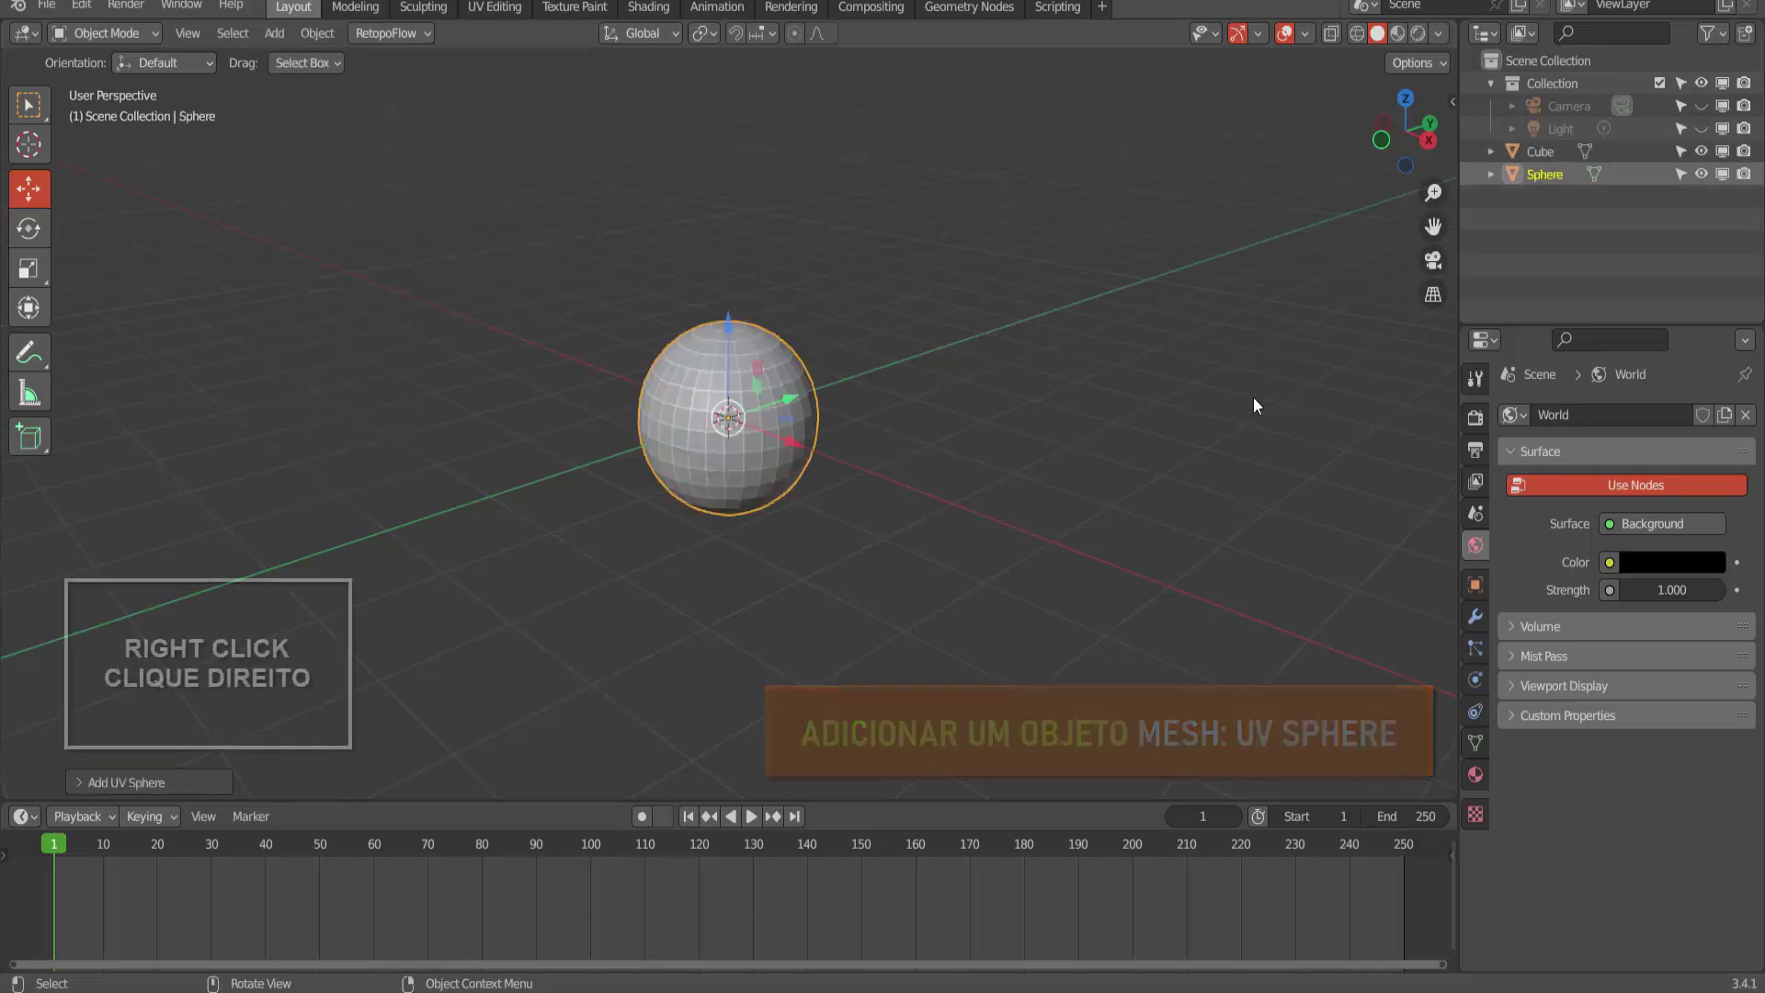
{"action": "scroll", "coordinate": [1164, 250], "scroll_direction": "up", "scroll_amount": 5}
- Shade the sphere smooth and give it a Ctrl+3 subdivision surface
{"action": "right_click", "coordinate": [1164, 250]}
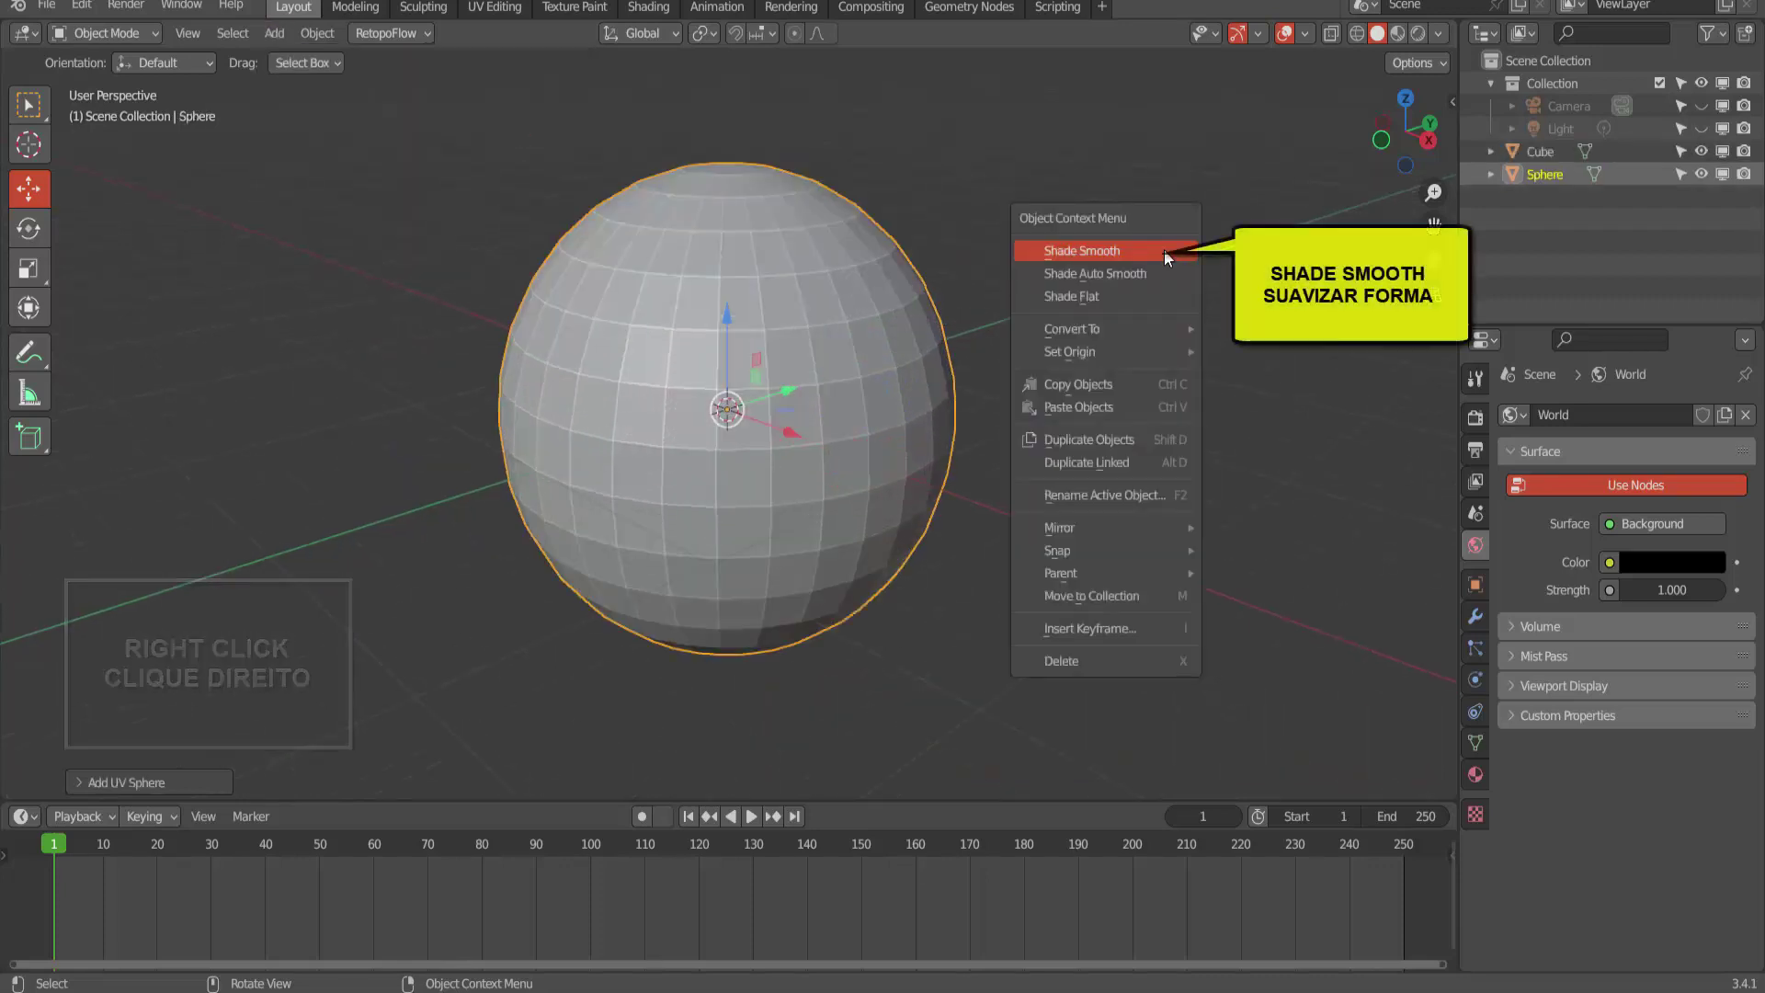
{"action": "left_click", "coordinate": [1164, 250]}
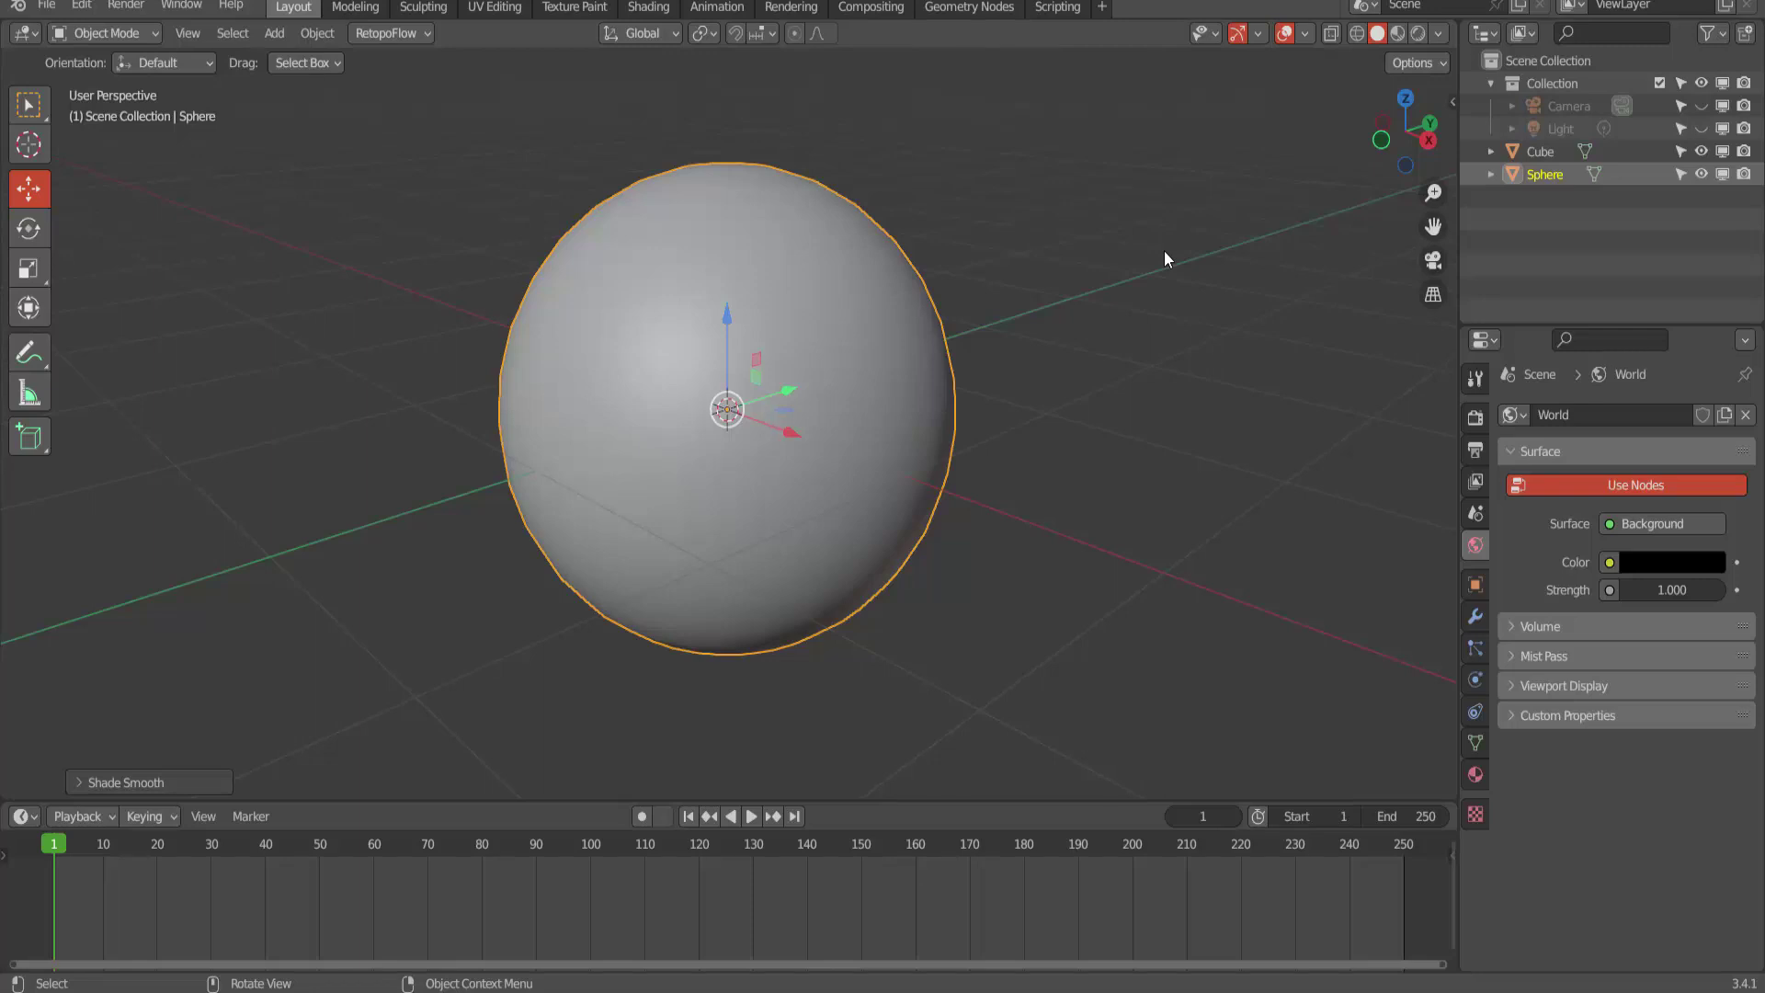
{"action": "key", "text": "ctrl+3"}
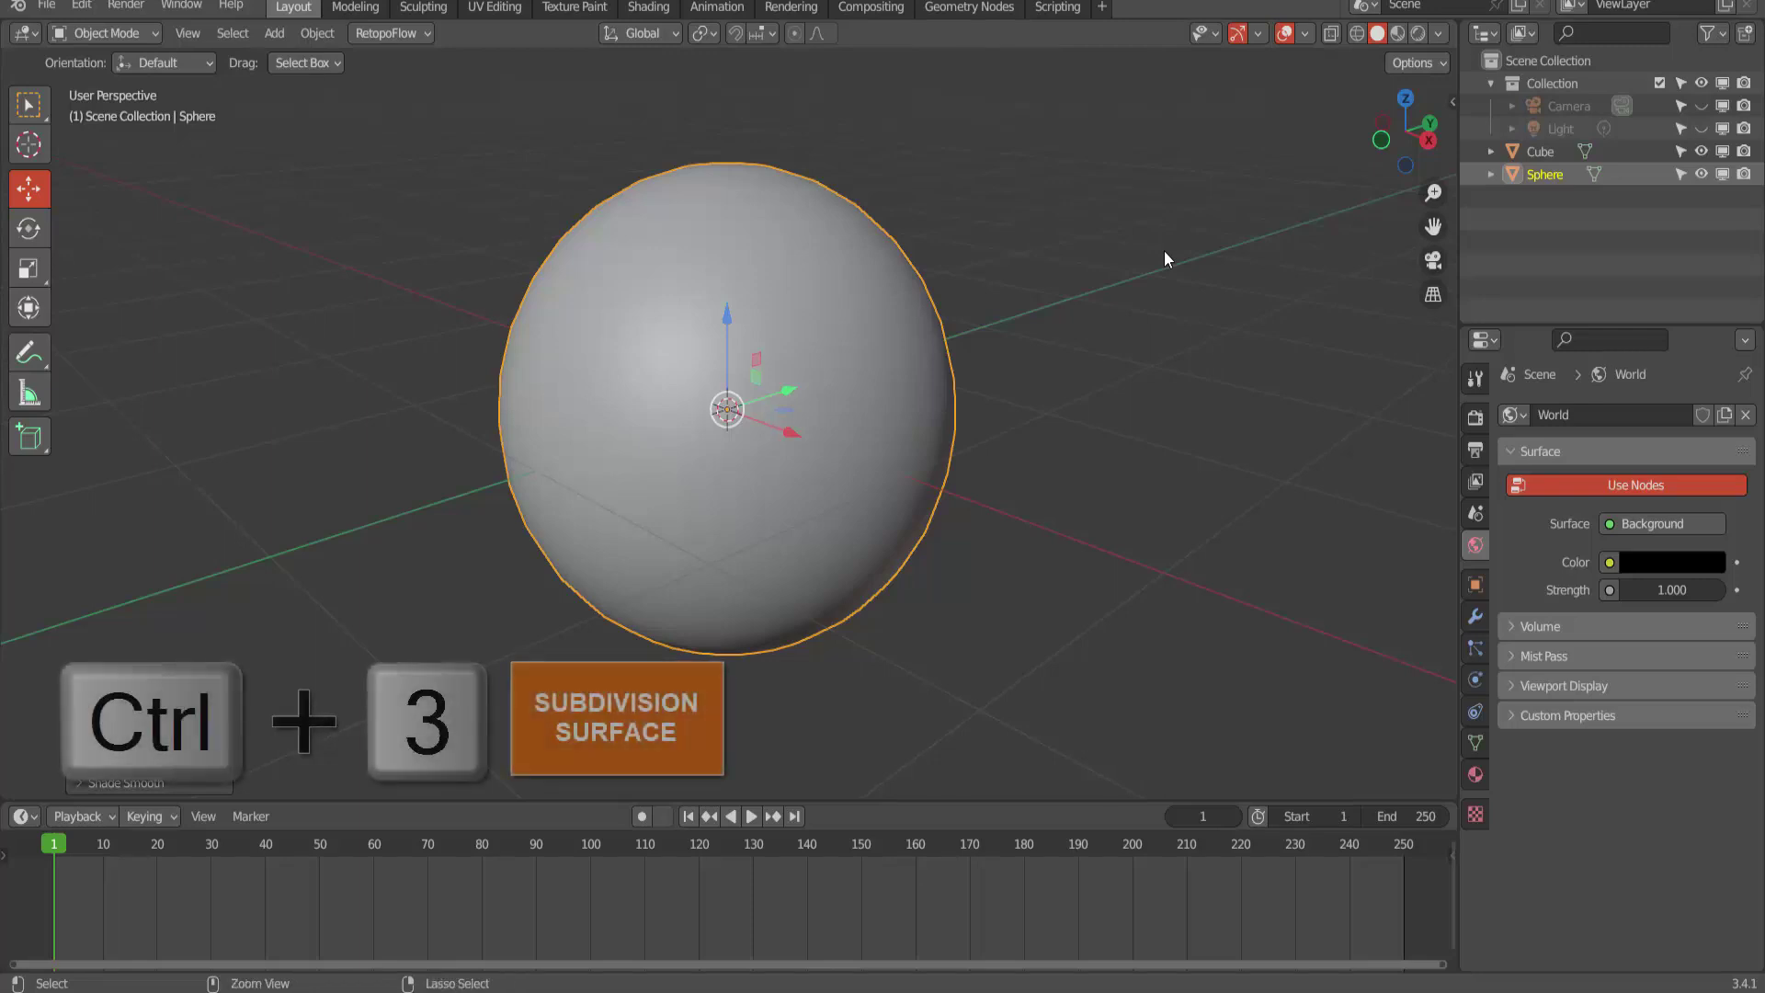
{"action": "key", "text": "ctrl+3"}
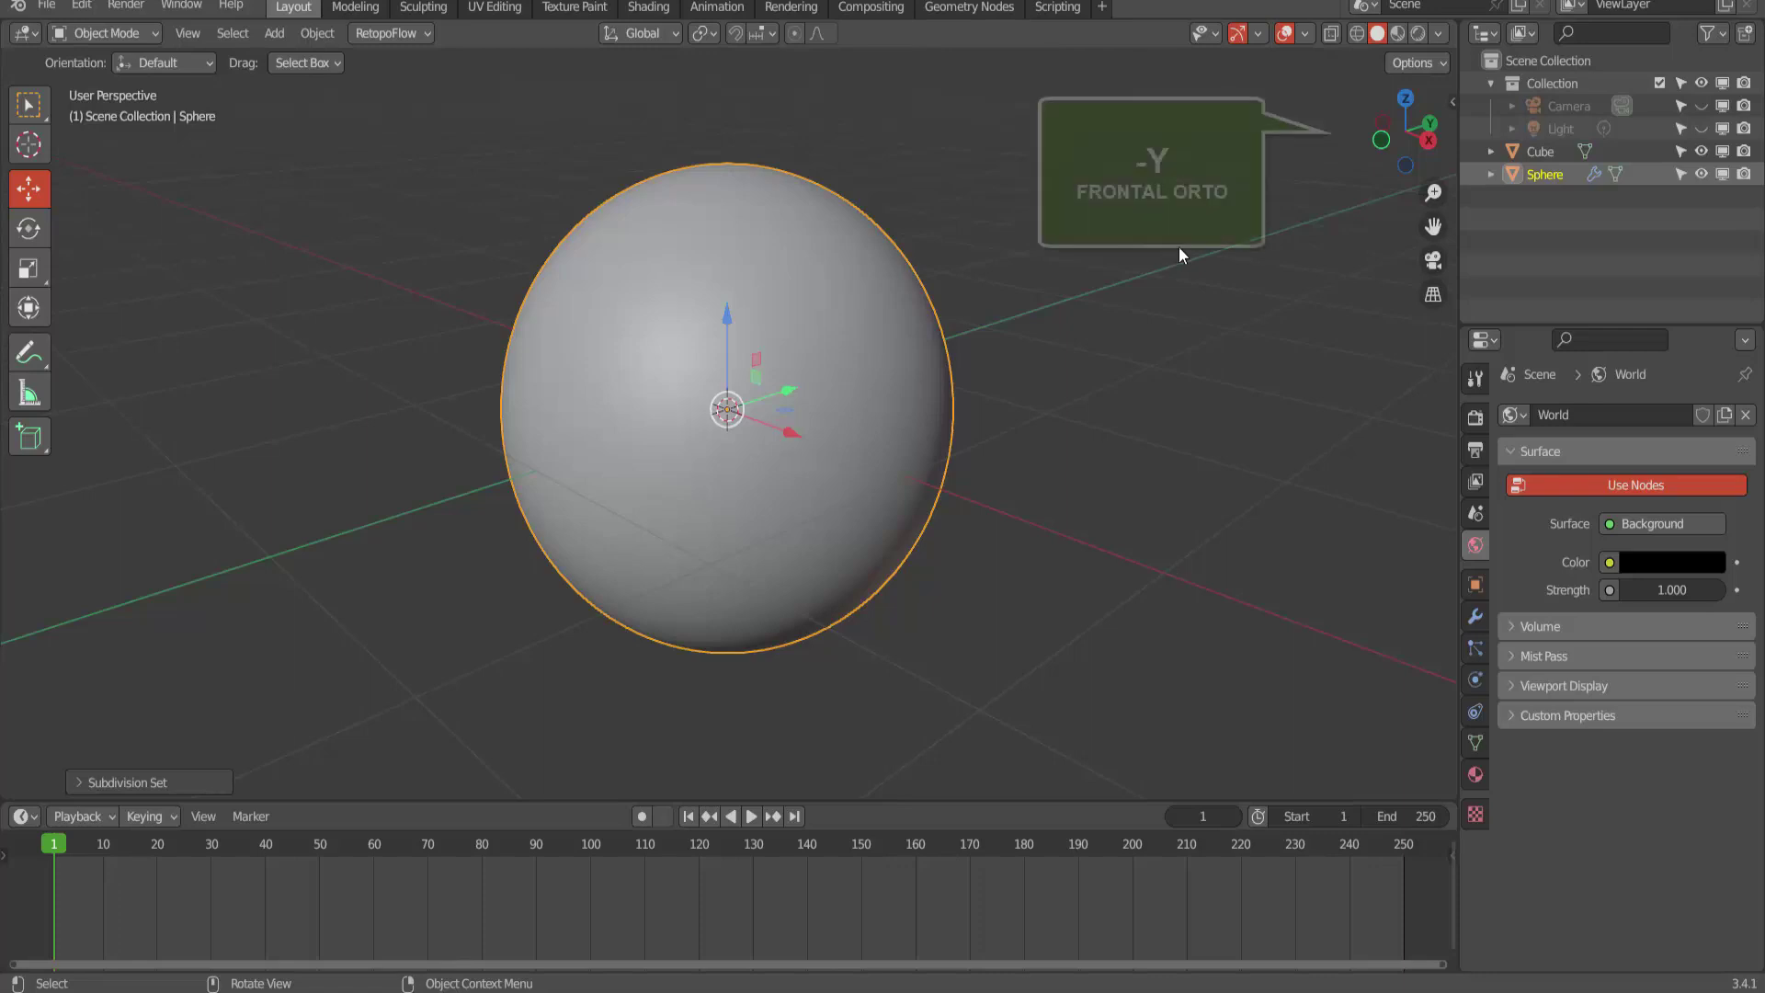
- View the sphere from the front in Rendered shading and enlarge the lower editor area
{"action": "left_click", "coordinate": [1381, 145]}
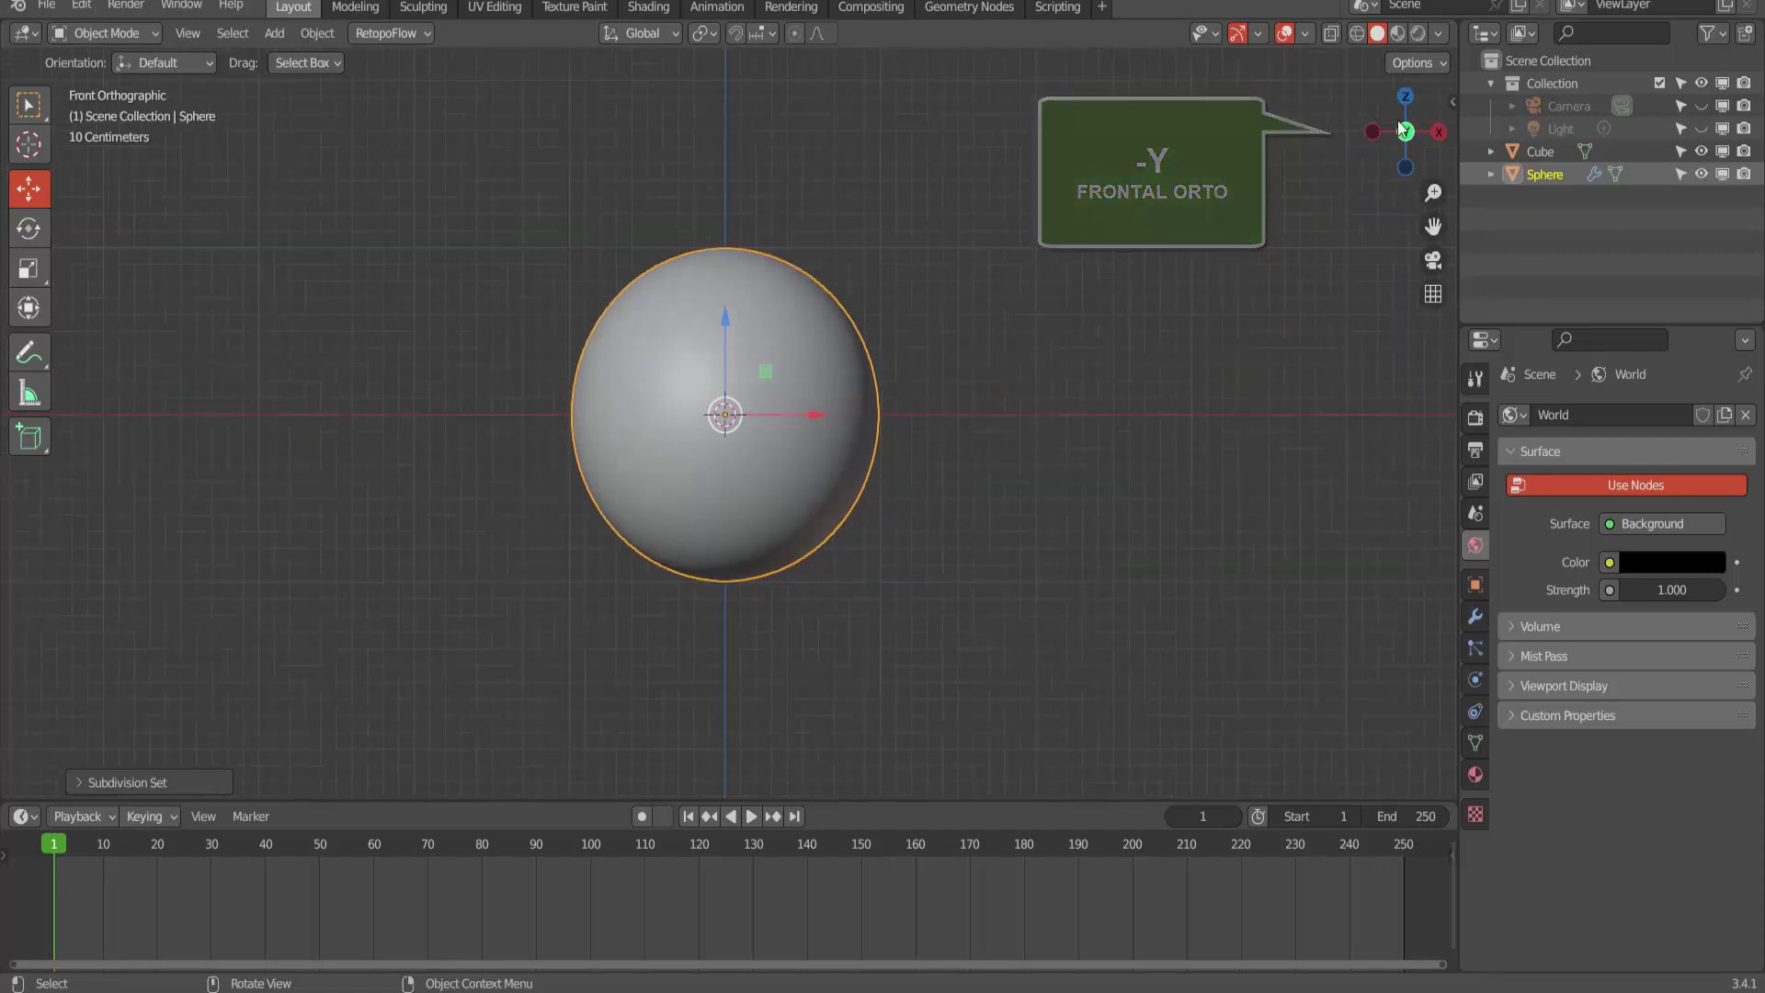
{"action": "left_click", "coordinate": [1419, 33]}
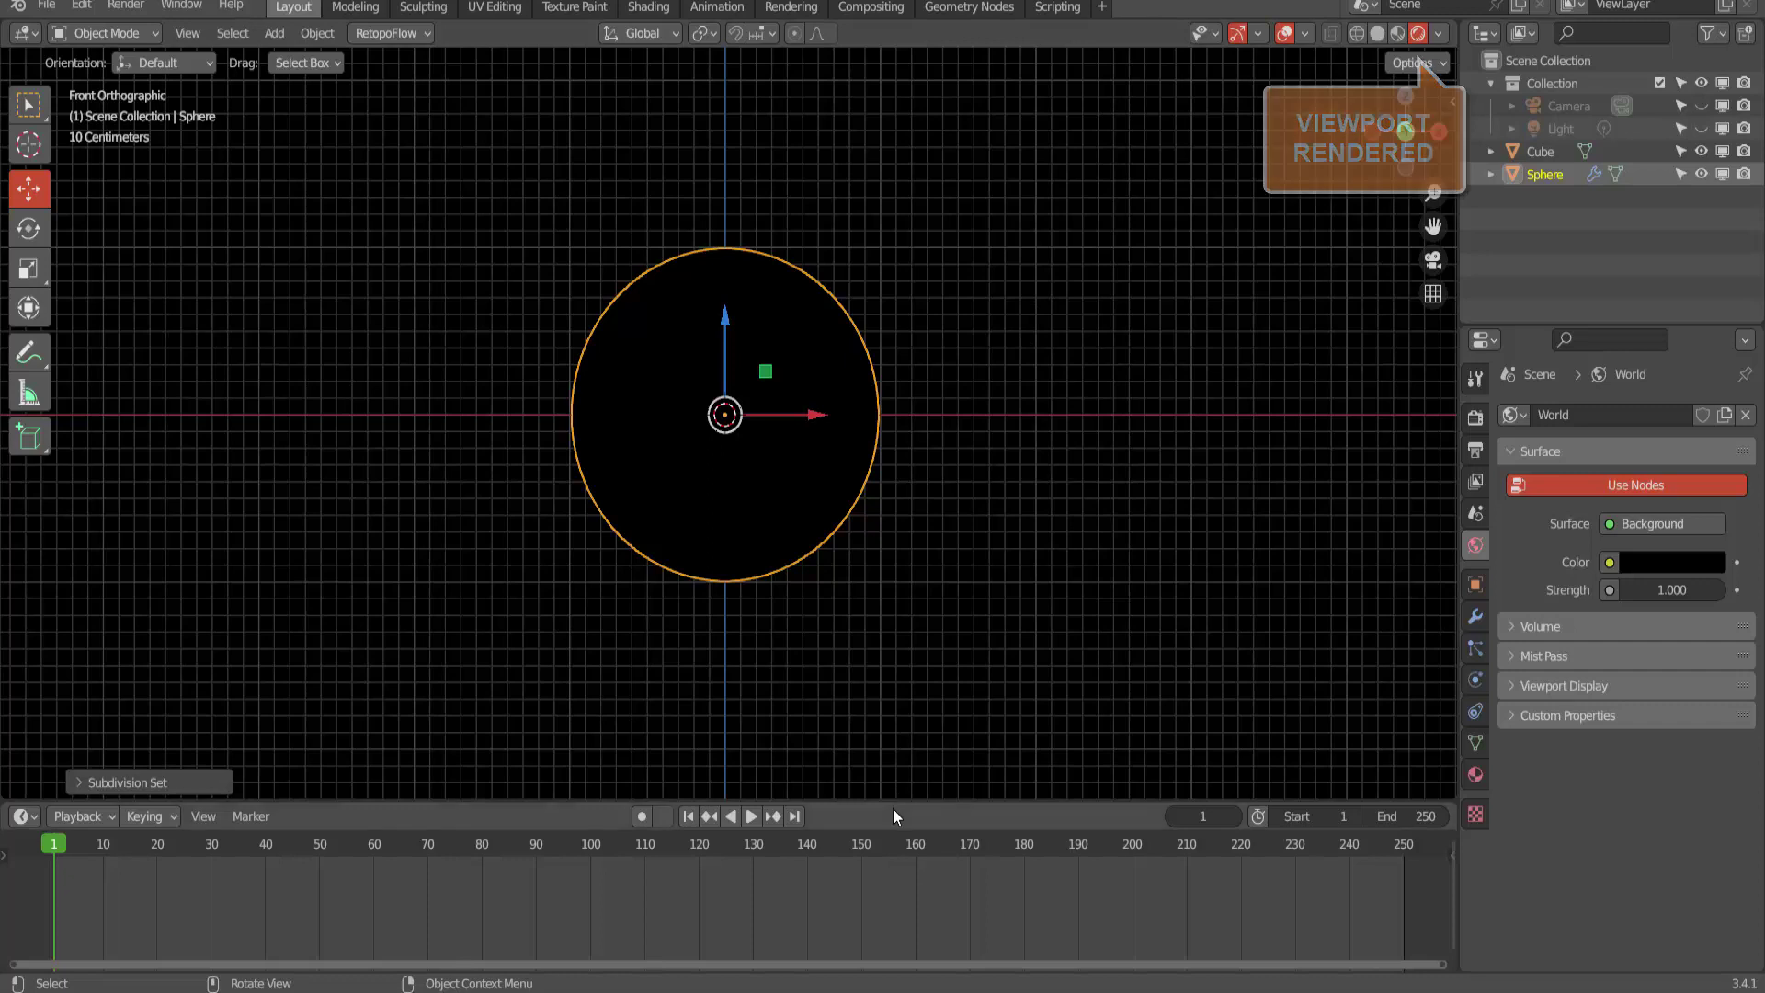
{"action": "left_click_drag", "start_coordinate": [898, 802], "coordinate": [827, 489]}
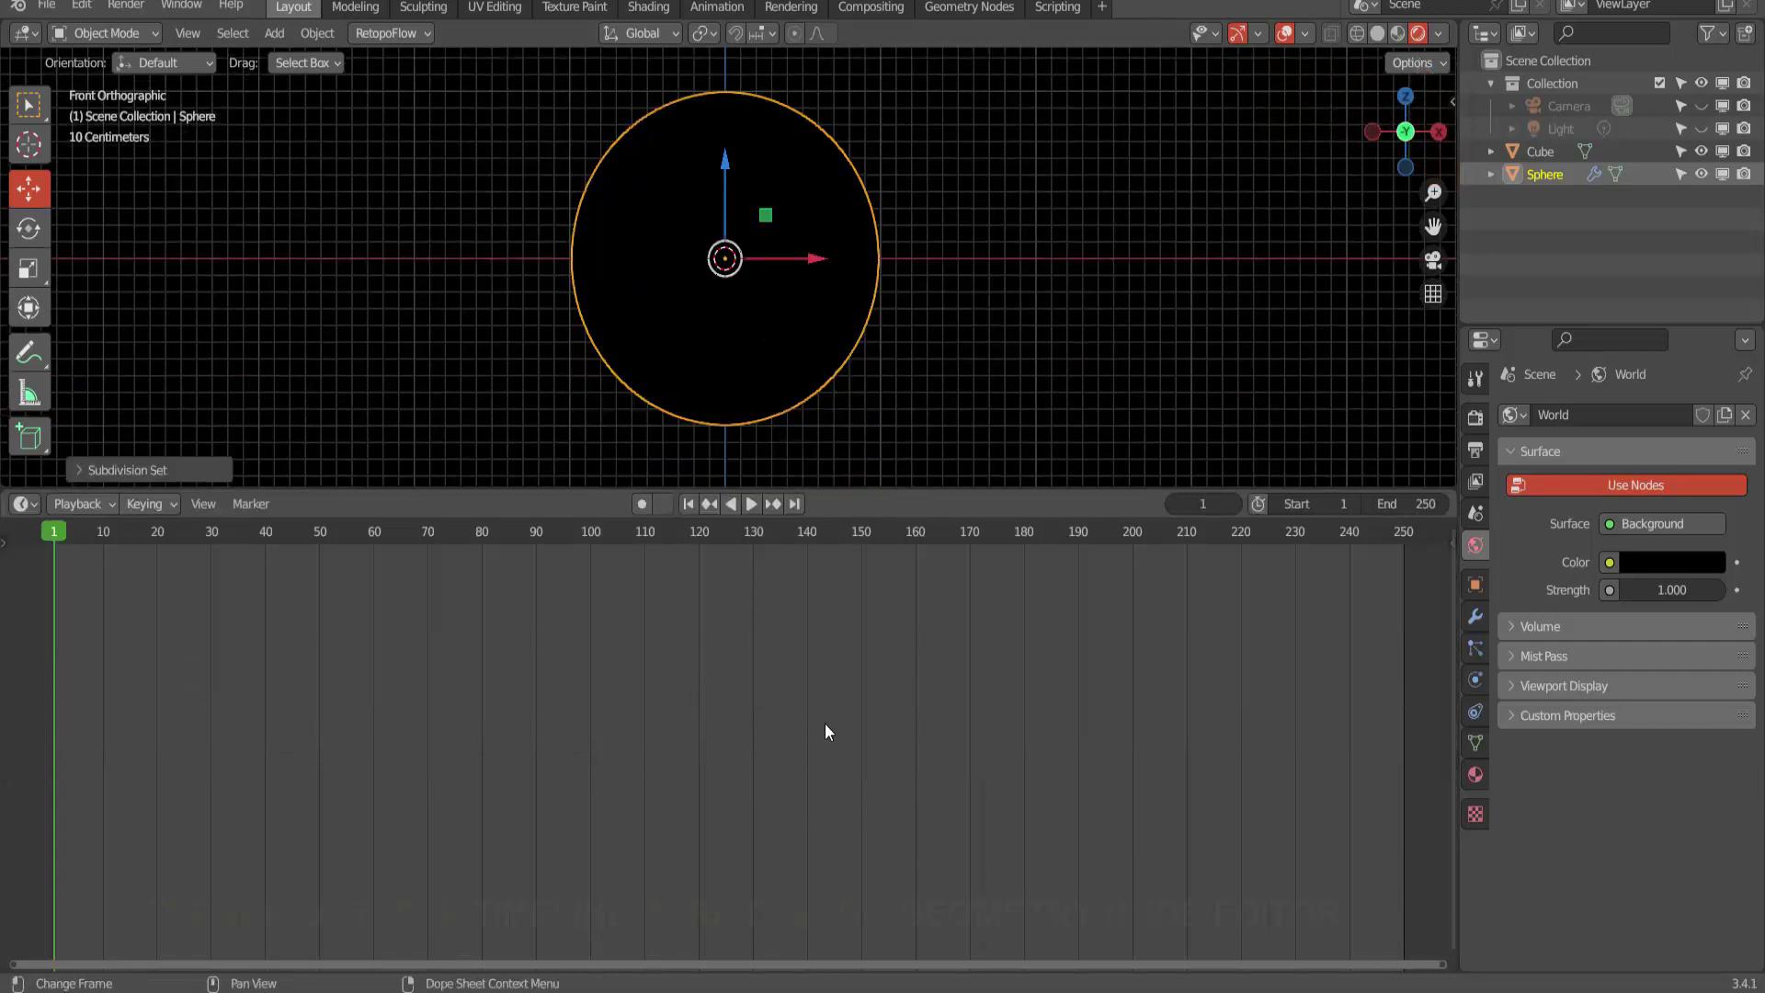
- Turn the lower area into a Geometry Node Editor and create a new node tree for the Sphere
{"action": "left_click", "coordinate": [25, 505]}
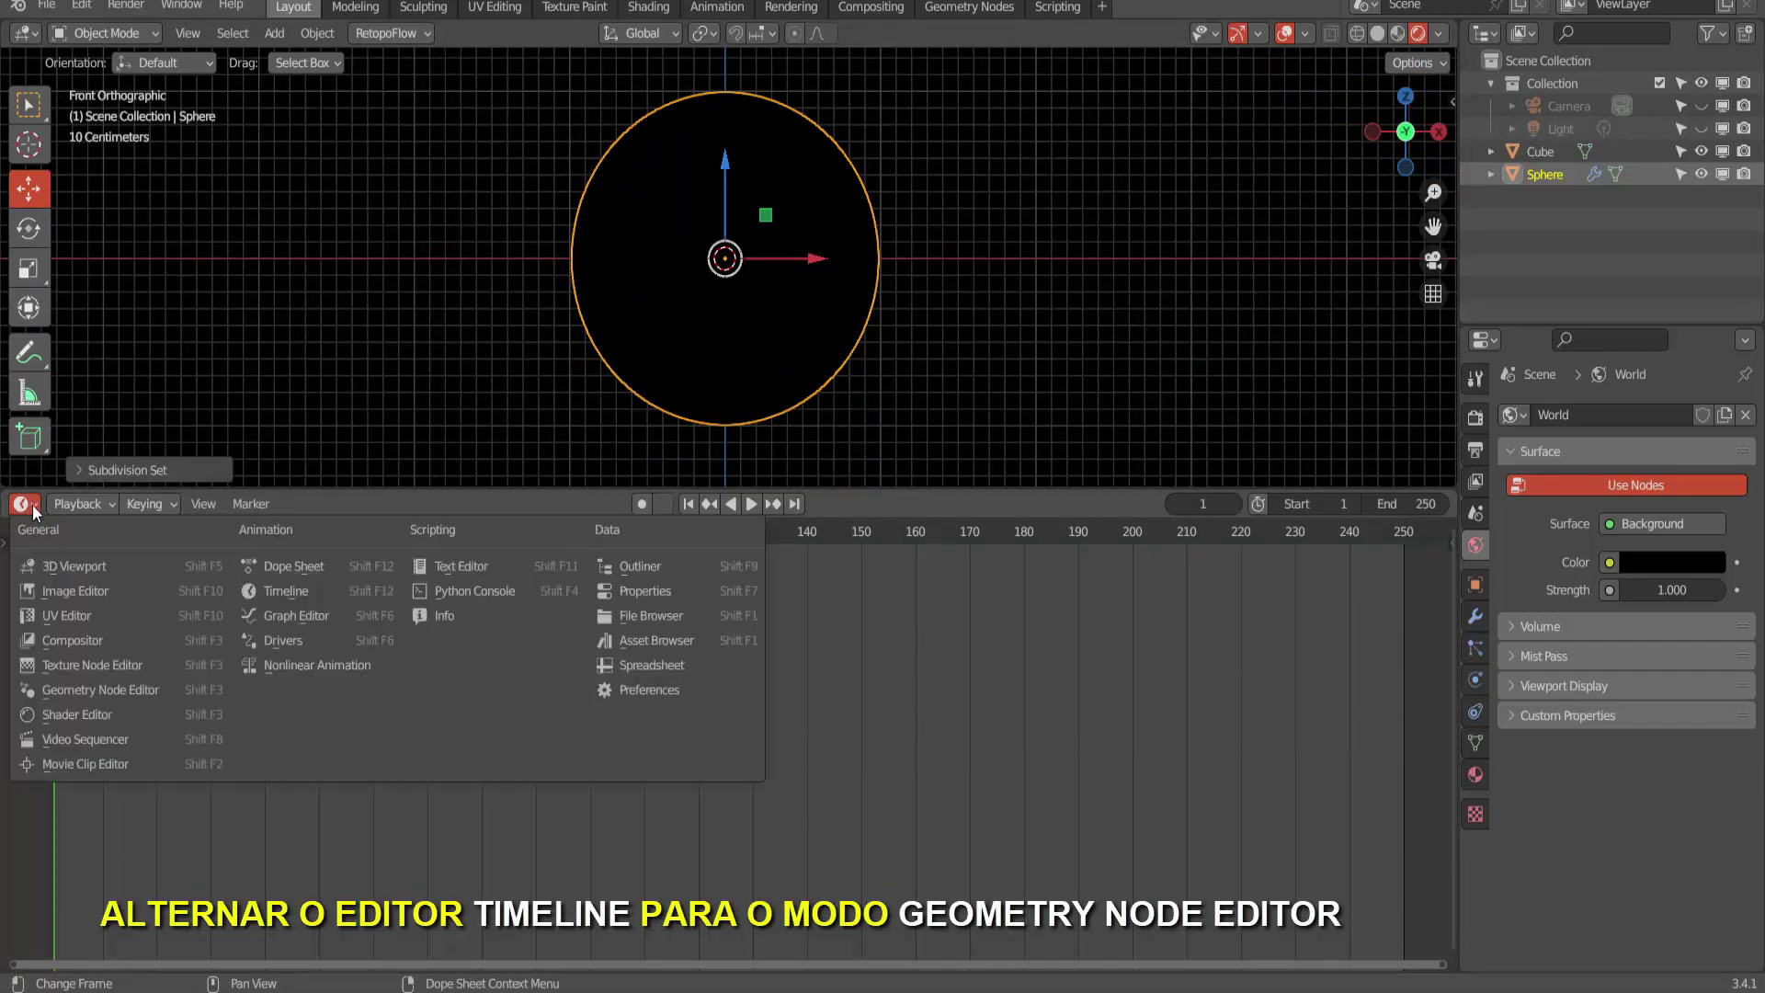
{"action": "left_click", "coordinate": [129, 688]}
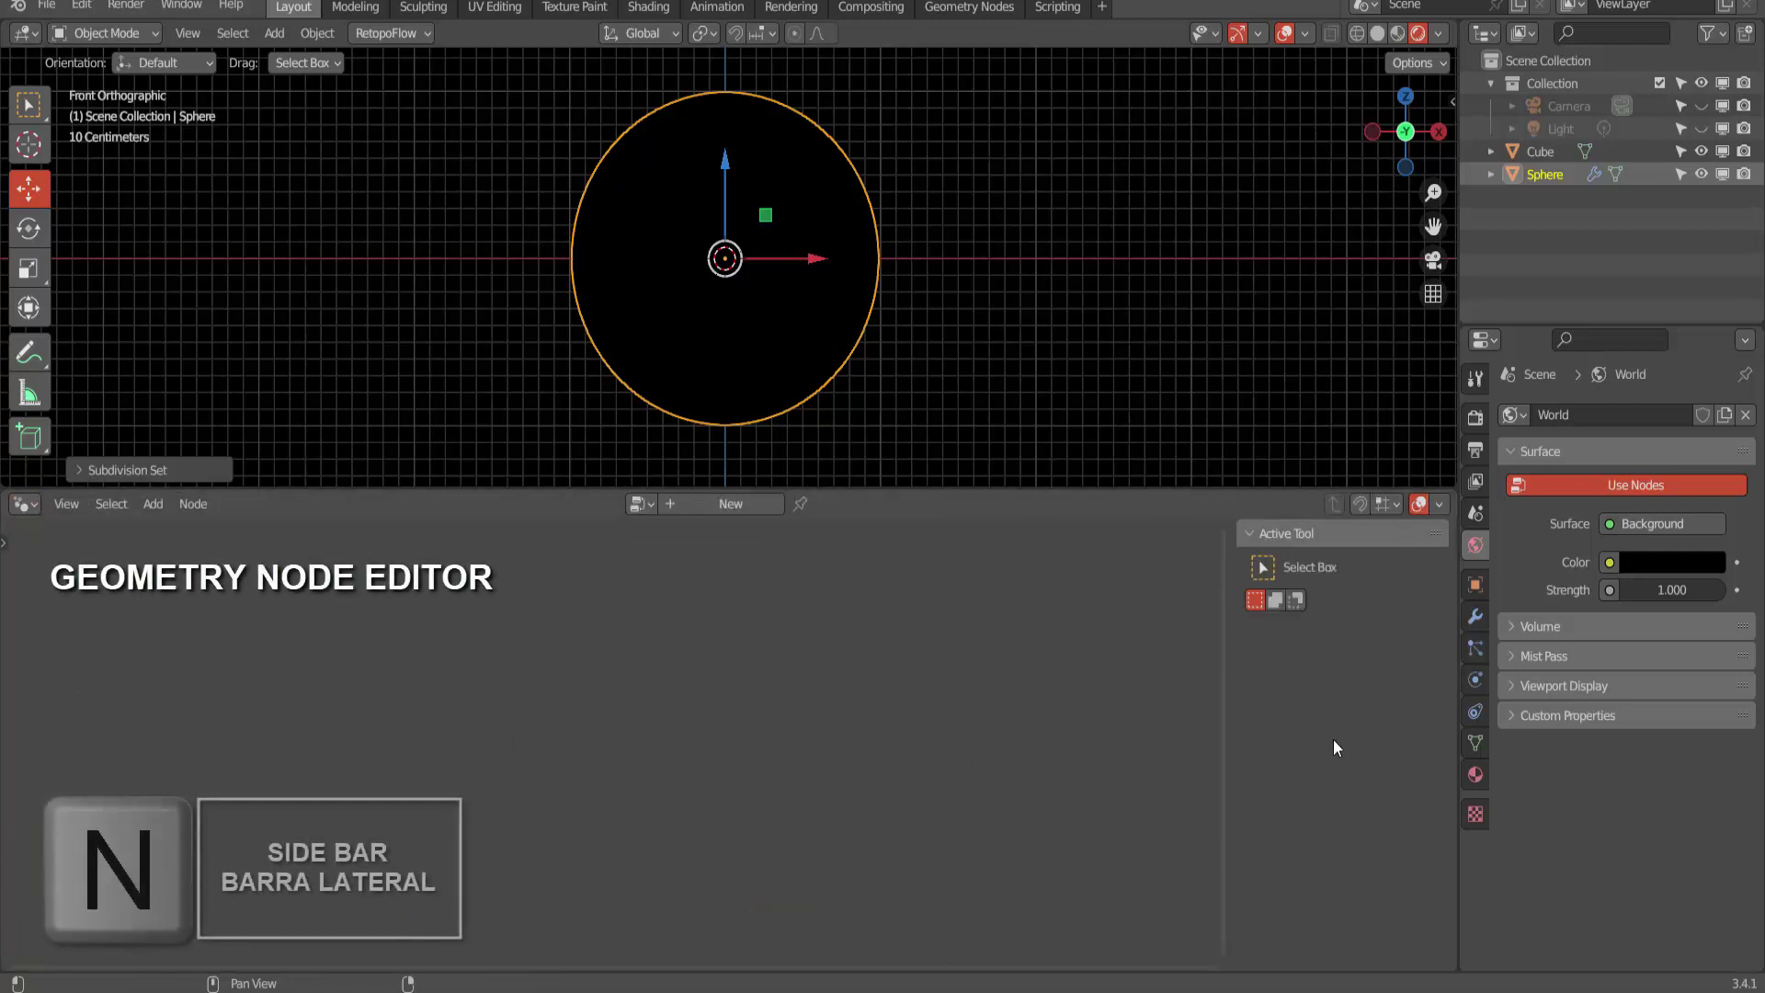
{"action": "key", "text": "n"}
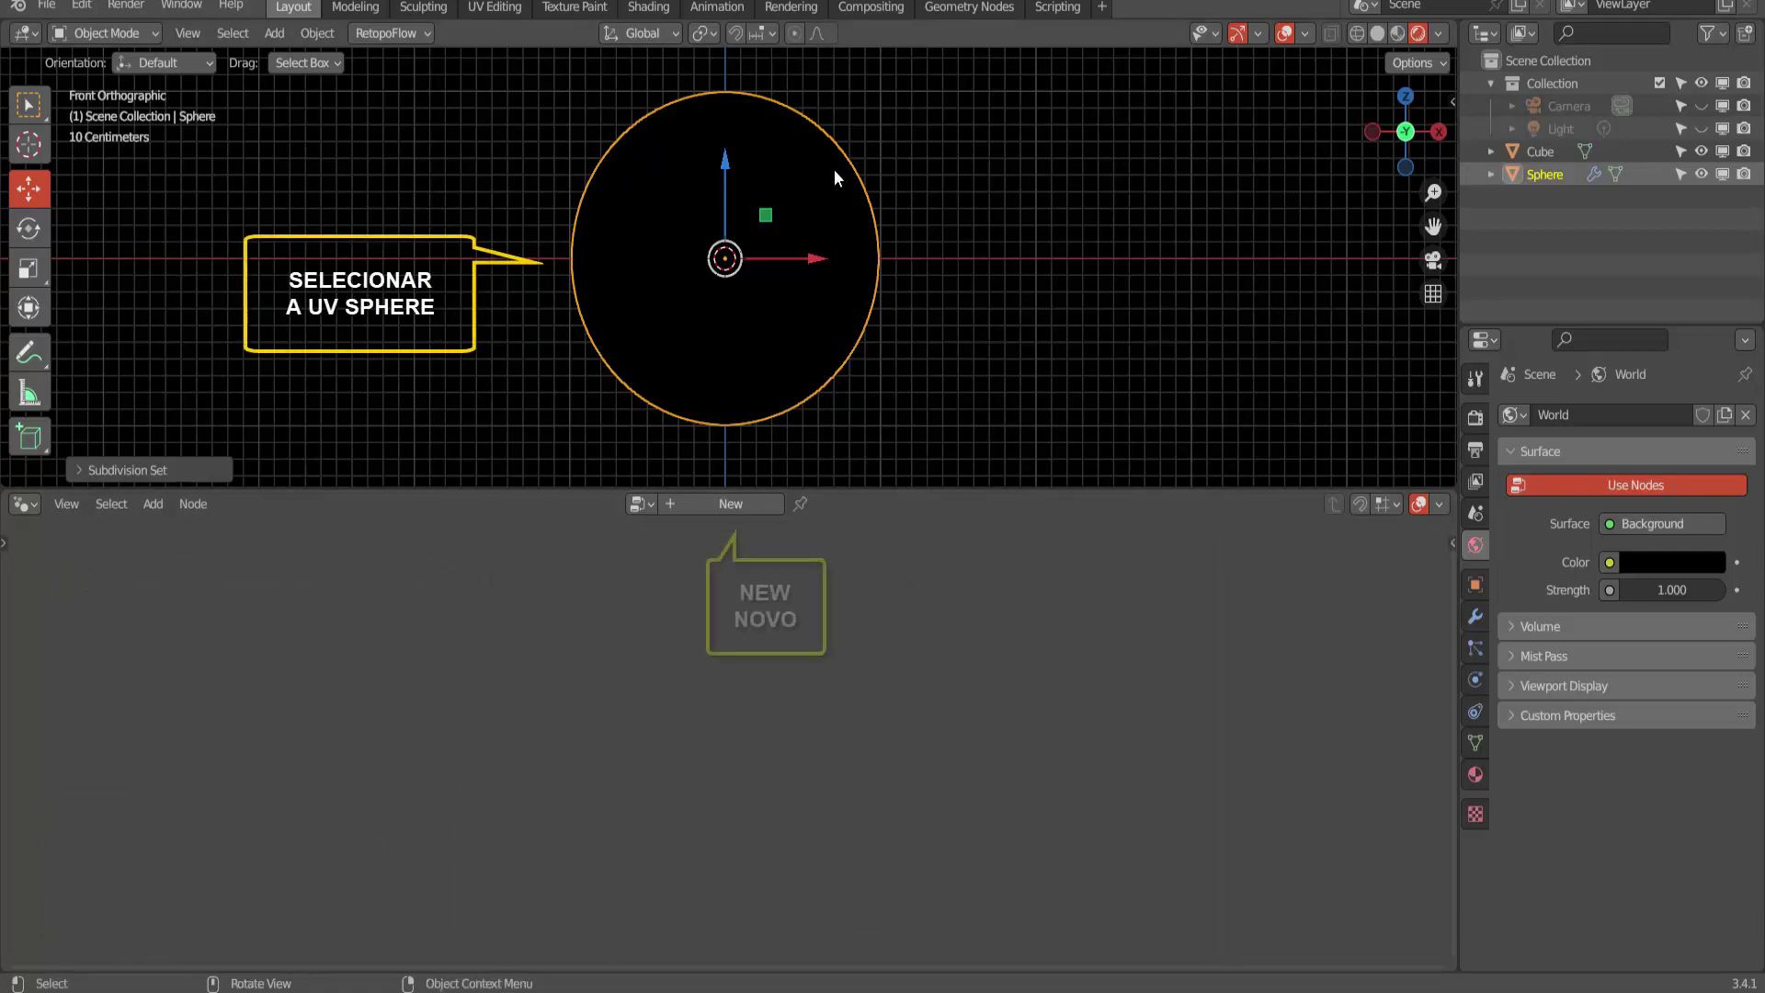
{"action": "left_click", "coordinate": [743, 504]}
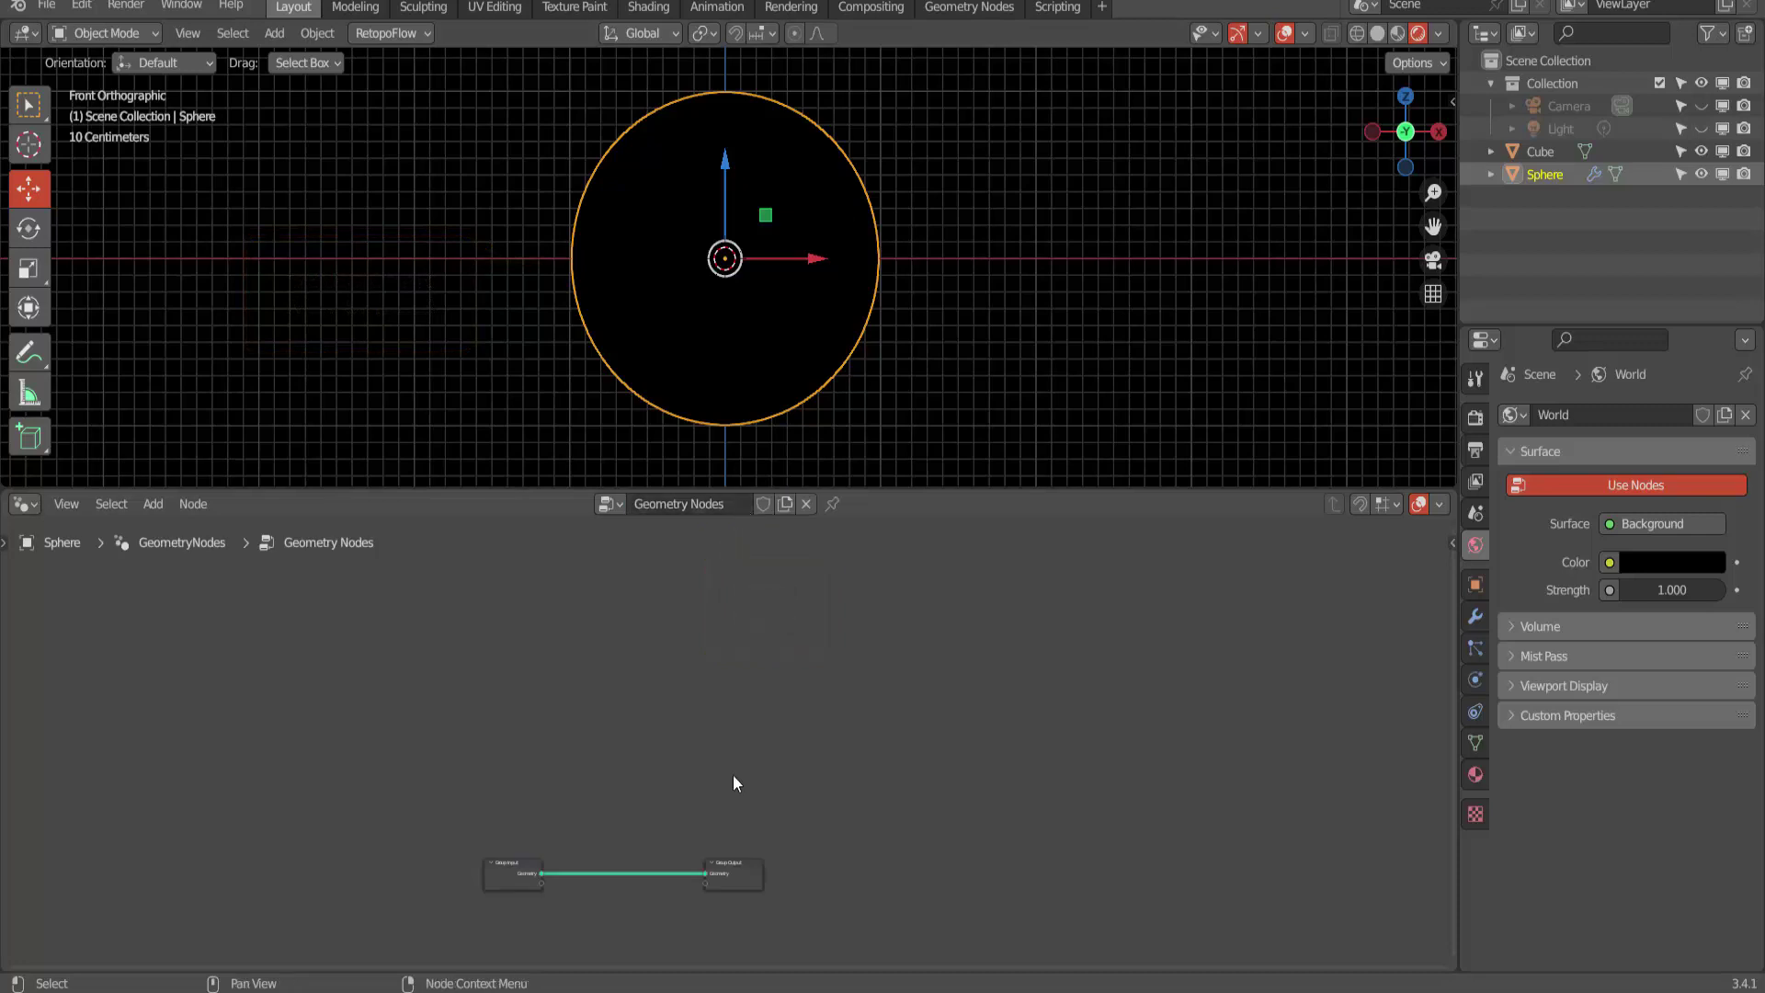
- Pan and zoom until the Group Input and Group Output nodes are large and centred
{"action": "middle_click_drag", "start_coordinate": [733, 775], "coordinate": [793, 627]}
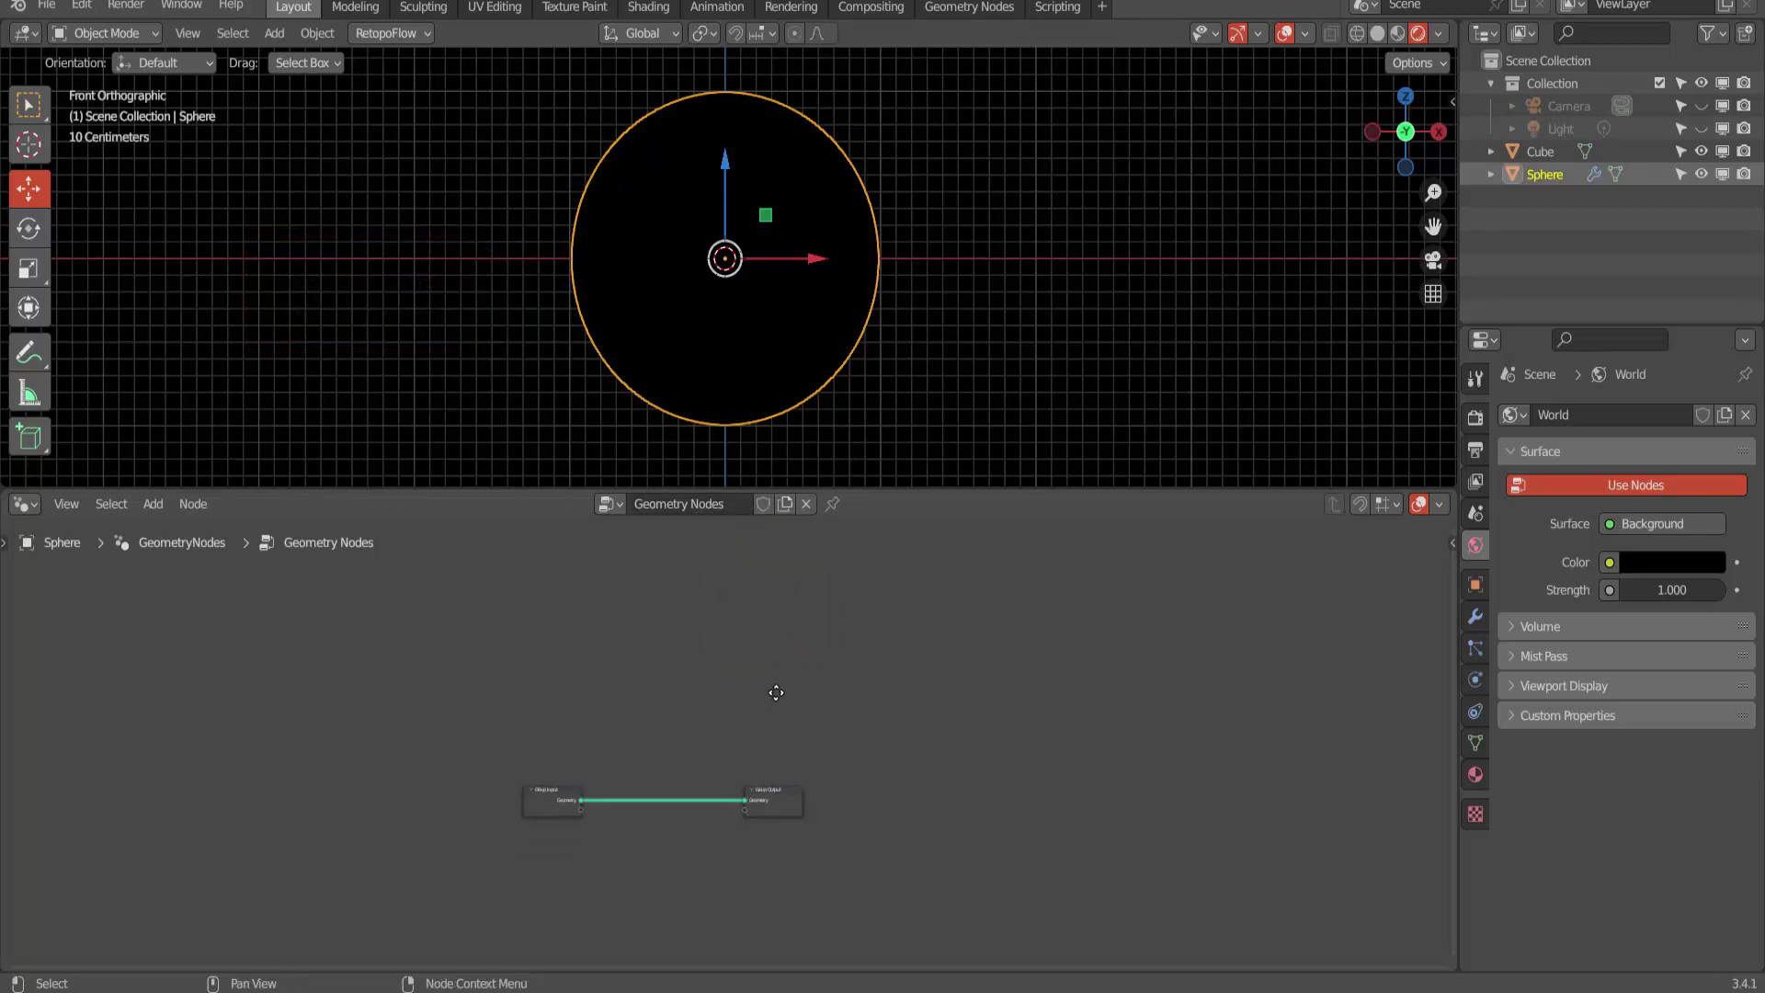
{"action": "scroll", "coordinate": [793, 627], "scroll_direction": "up", "scroll_amount": 2}
{"action": "scroll", "coordinate": [793, 627], "scroll_direction": "up", "scroll_amount": 2}
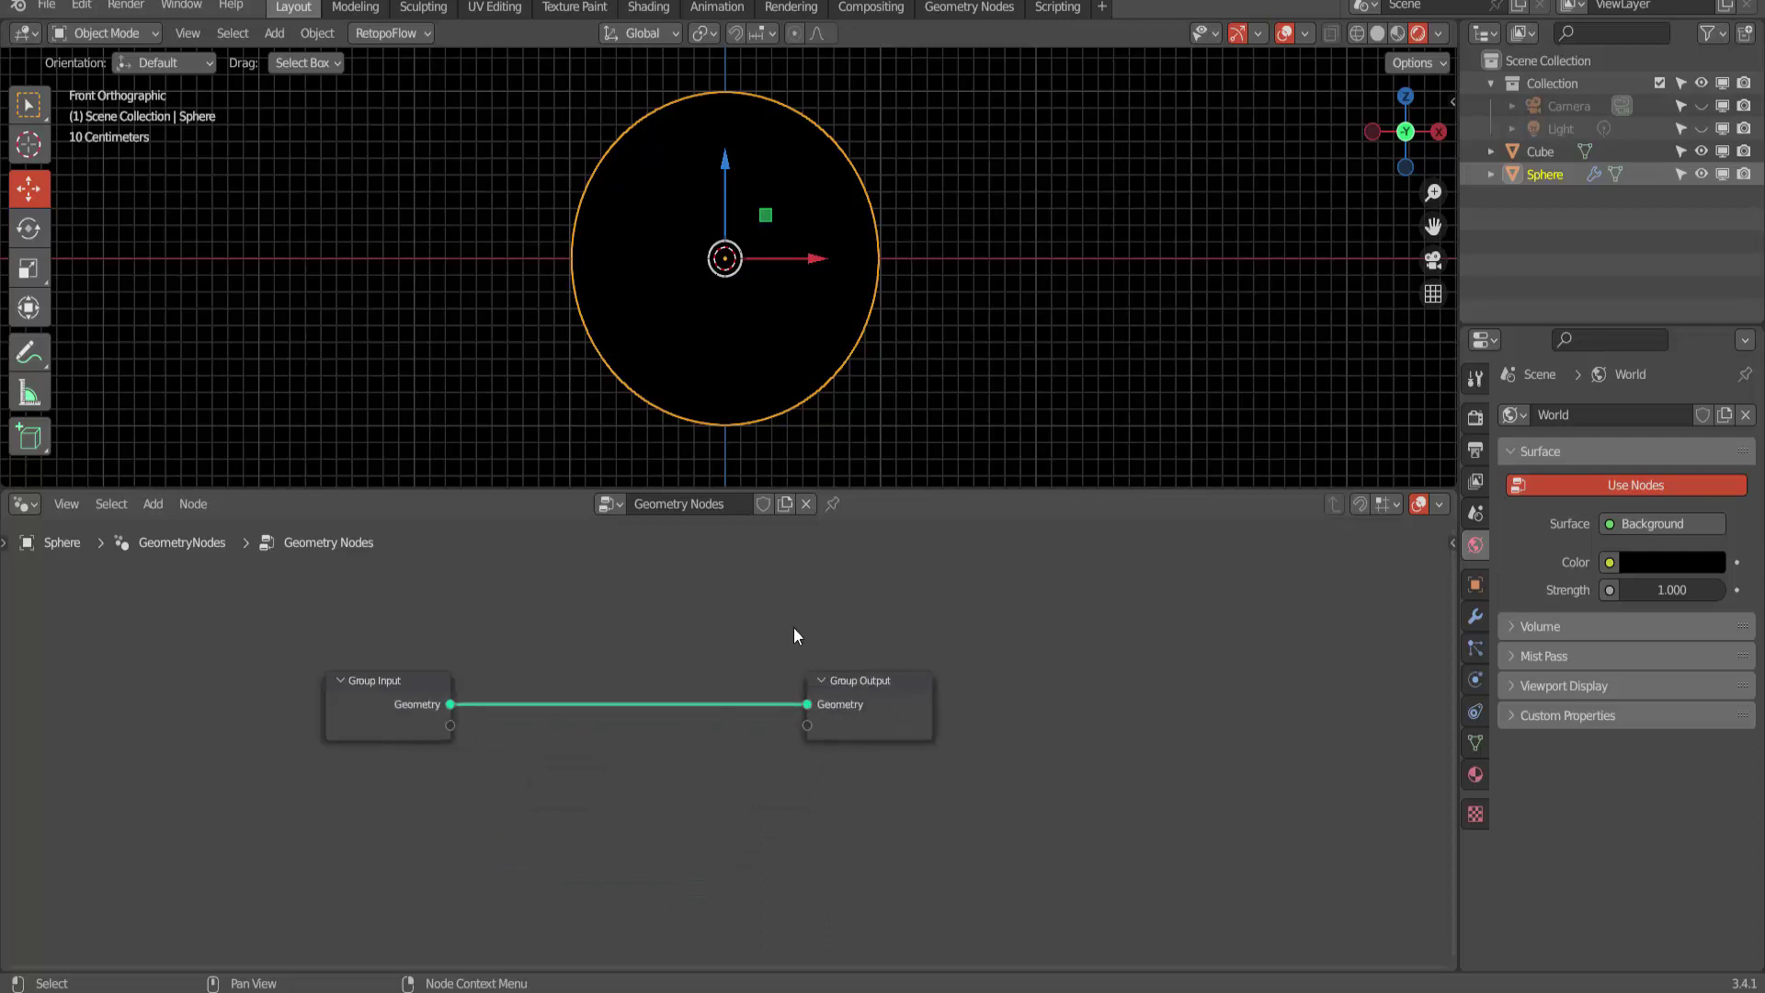
{"action": "scroll", "coordinate": [793, 627], "scroll_direction": "up", "scroll_amount": 1}
{"action": "scroll", "coordinate": [786, 628], "scroll_direction": "down", "scroll_amount": 1}
{"action": "middle_click_drag", "start_coordinate": [761, 632], "coordinate": [835, 653]}
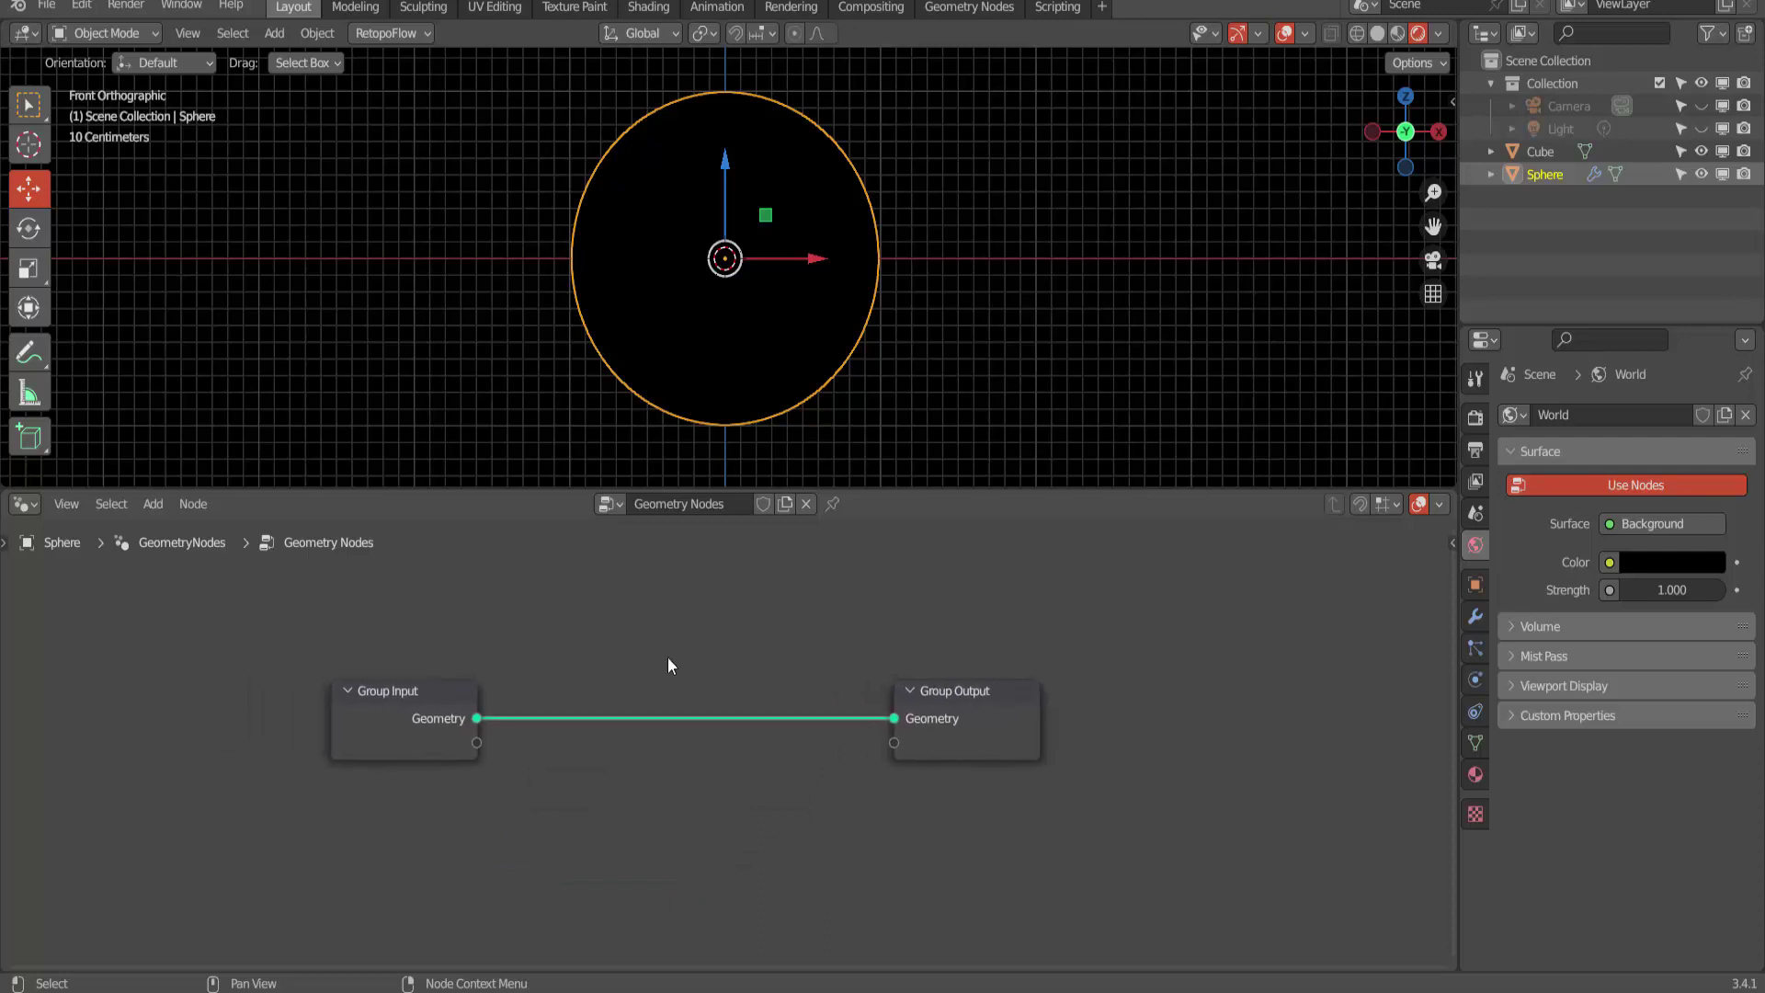
{"action": "left_click", "coordinate": [158, 509]}
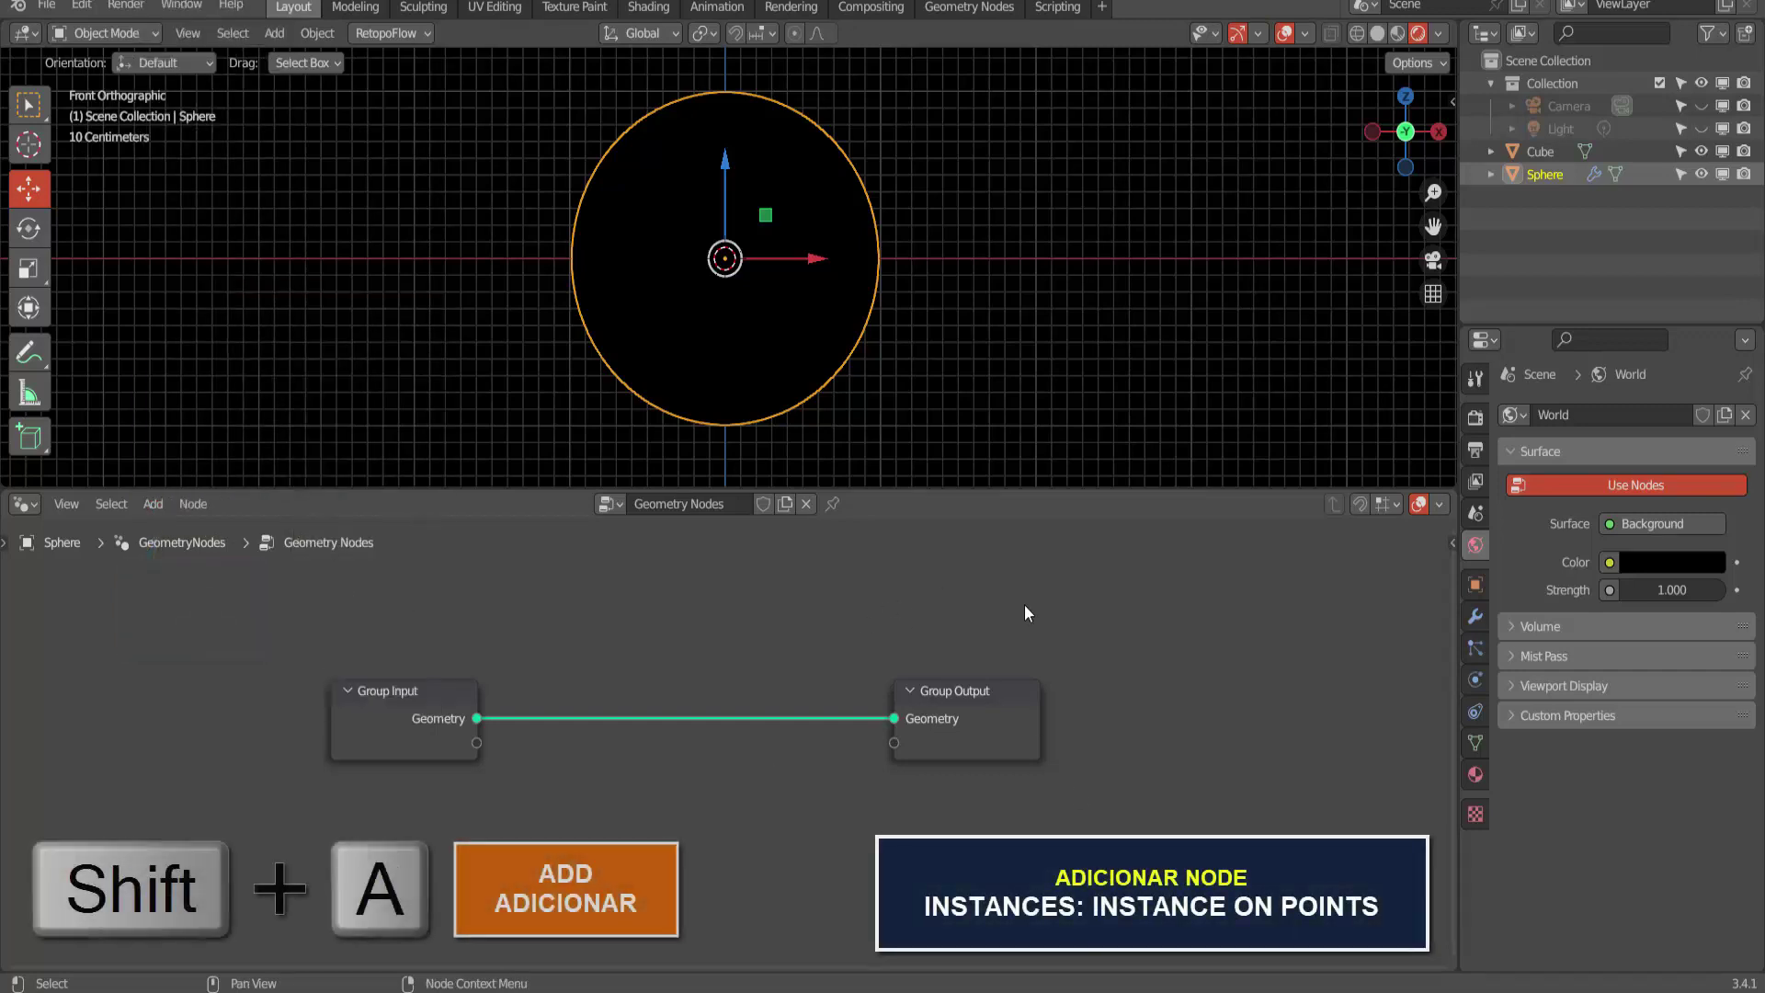
- Insert an Instance on Points node onto the Group Input–Group Output link
{"action": "key", "text": "shift+a"}
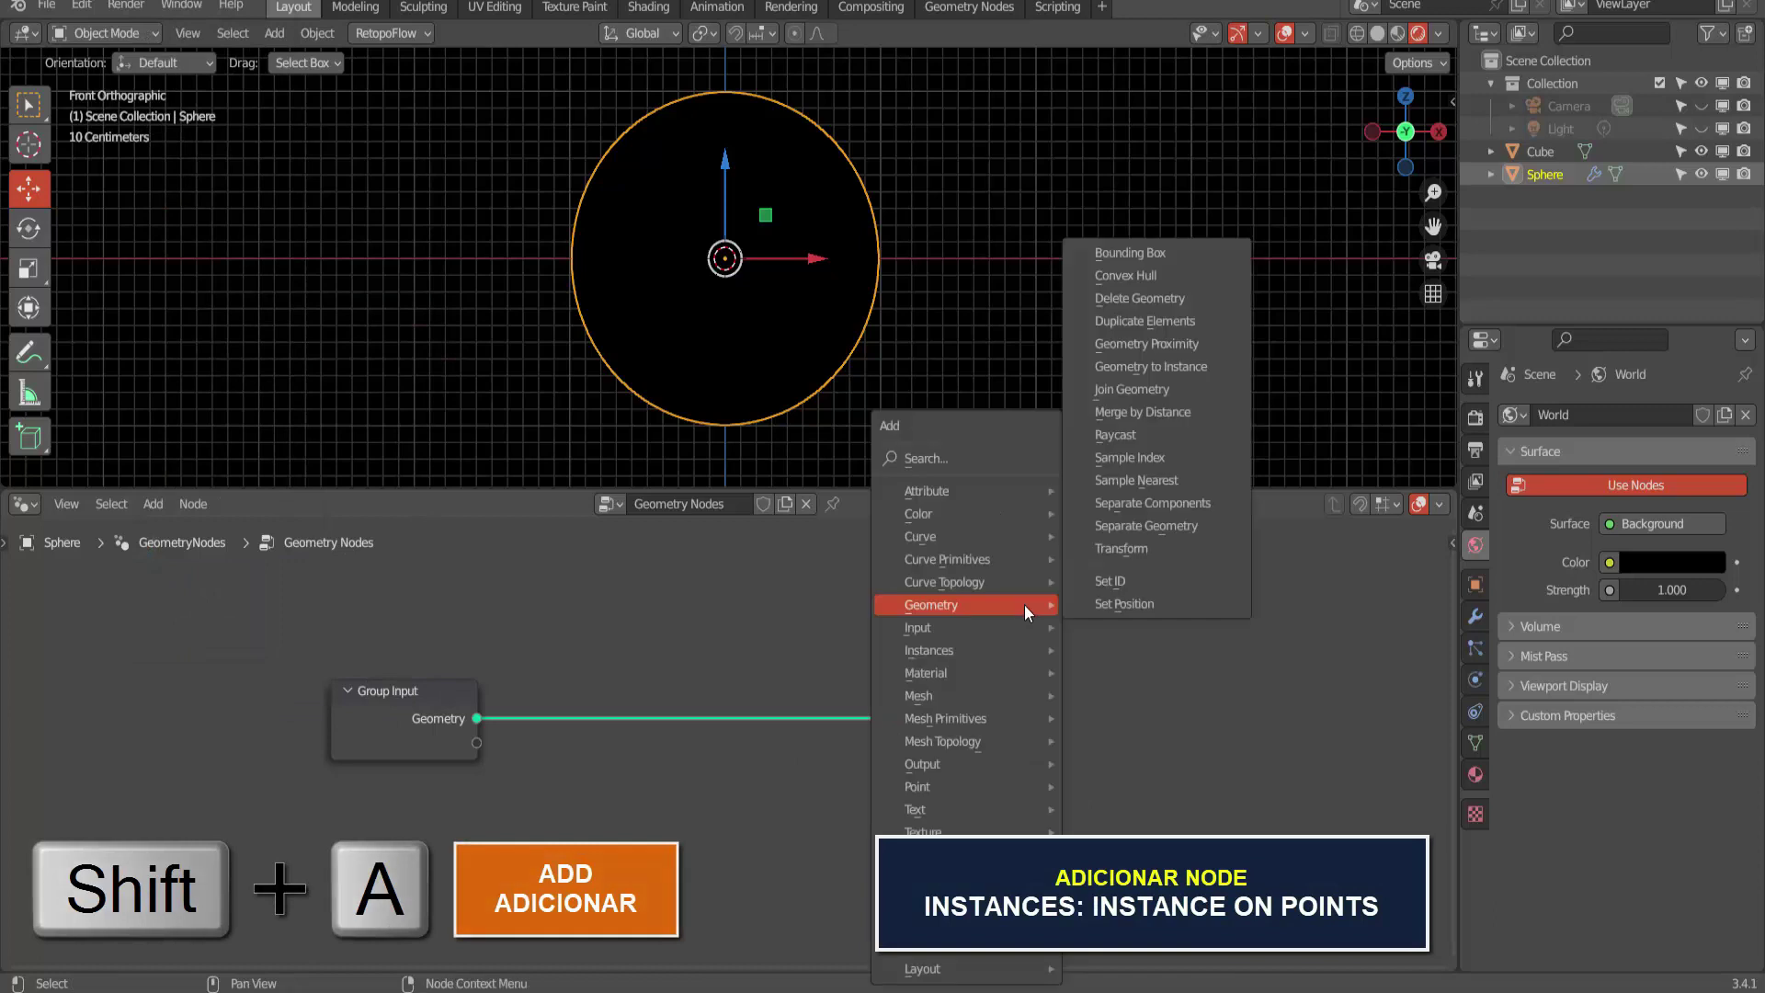
{"action": "left_click", "coordinate": [153, 504]}
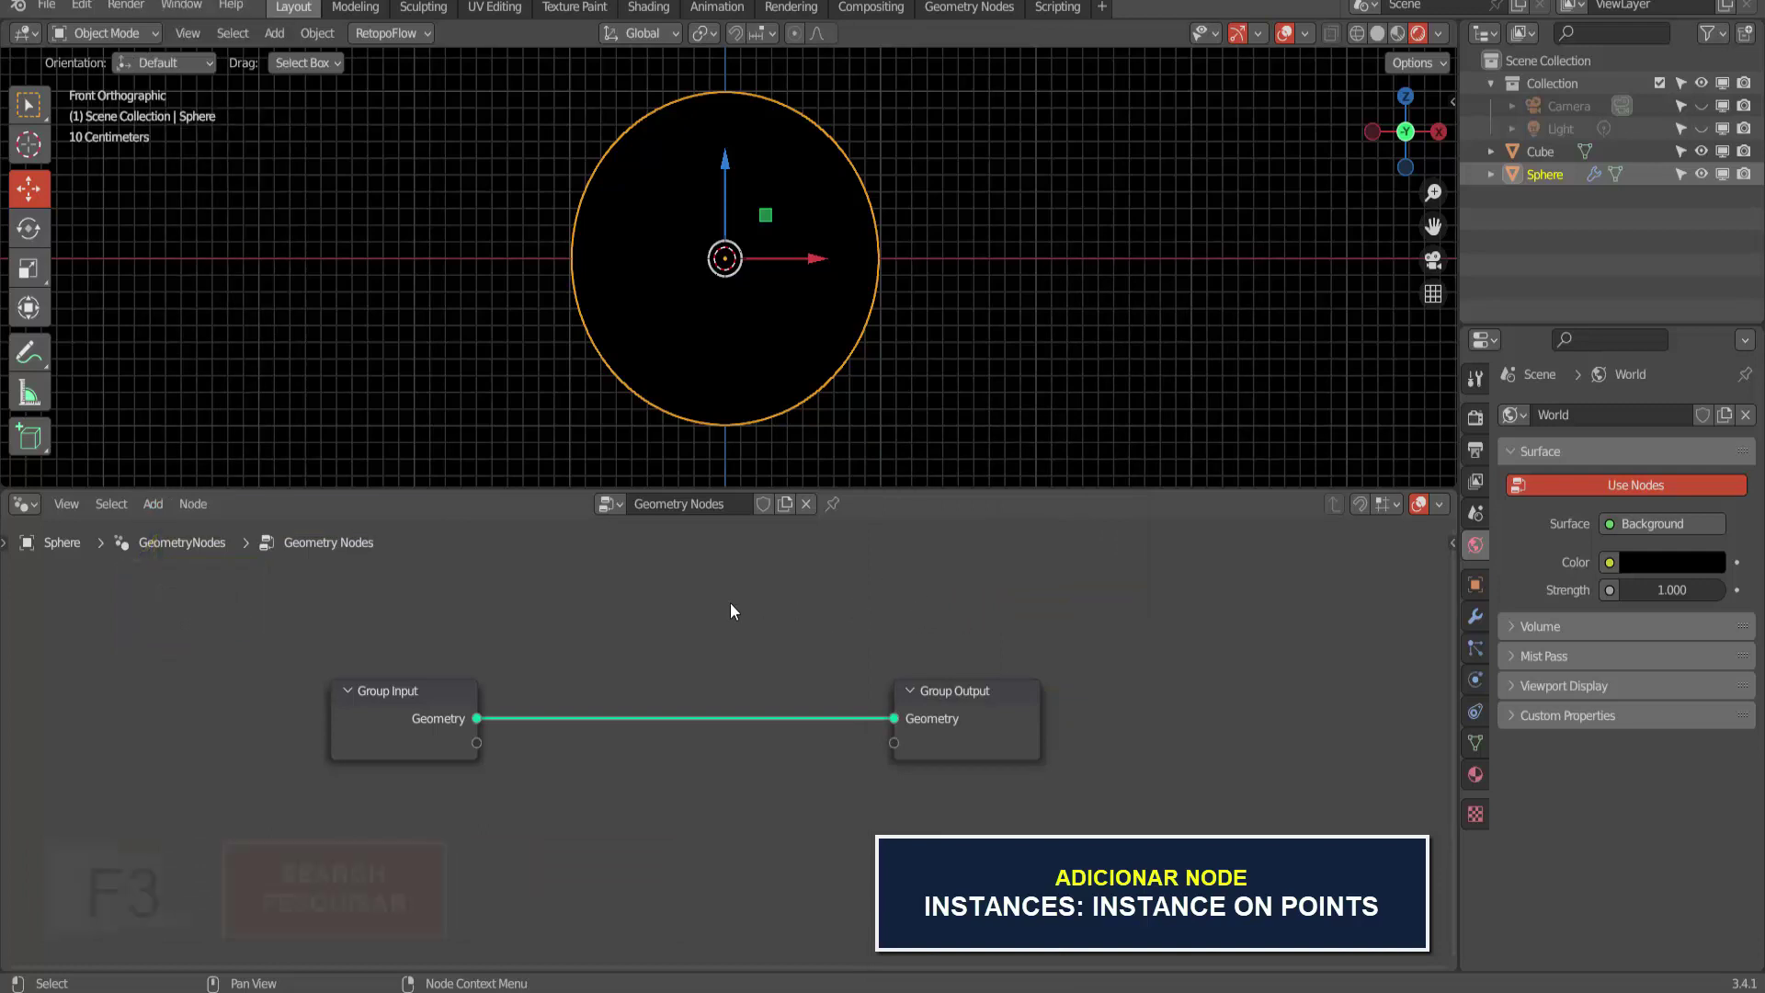
{"action": "key", "text": "F3"}
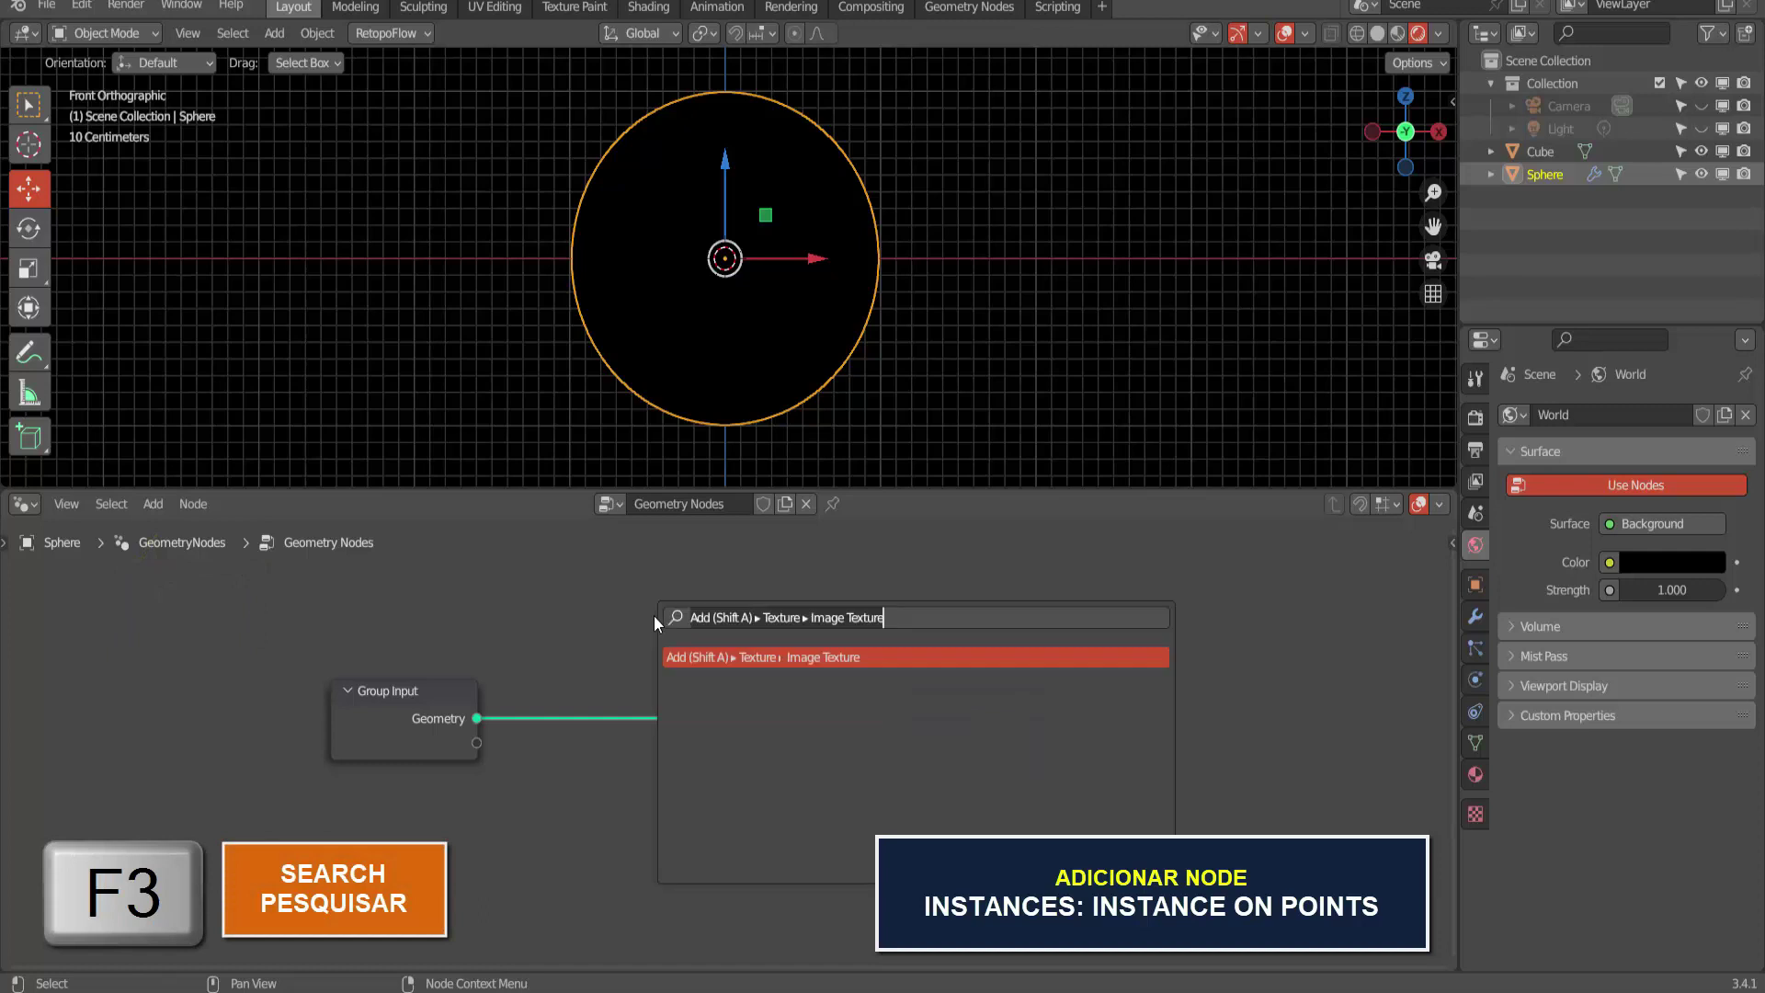
{"action": "type", "text": "IN"}
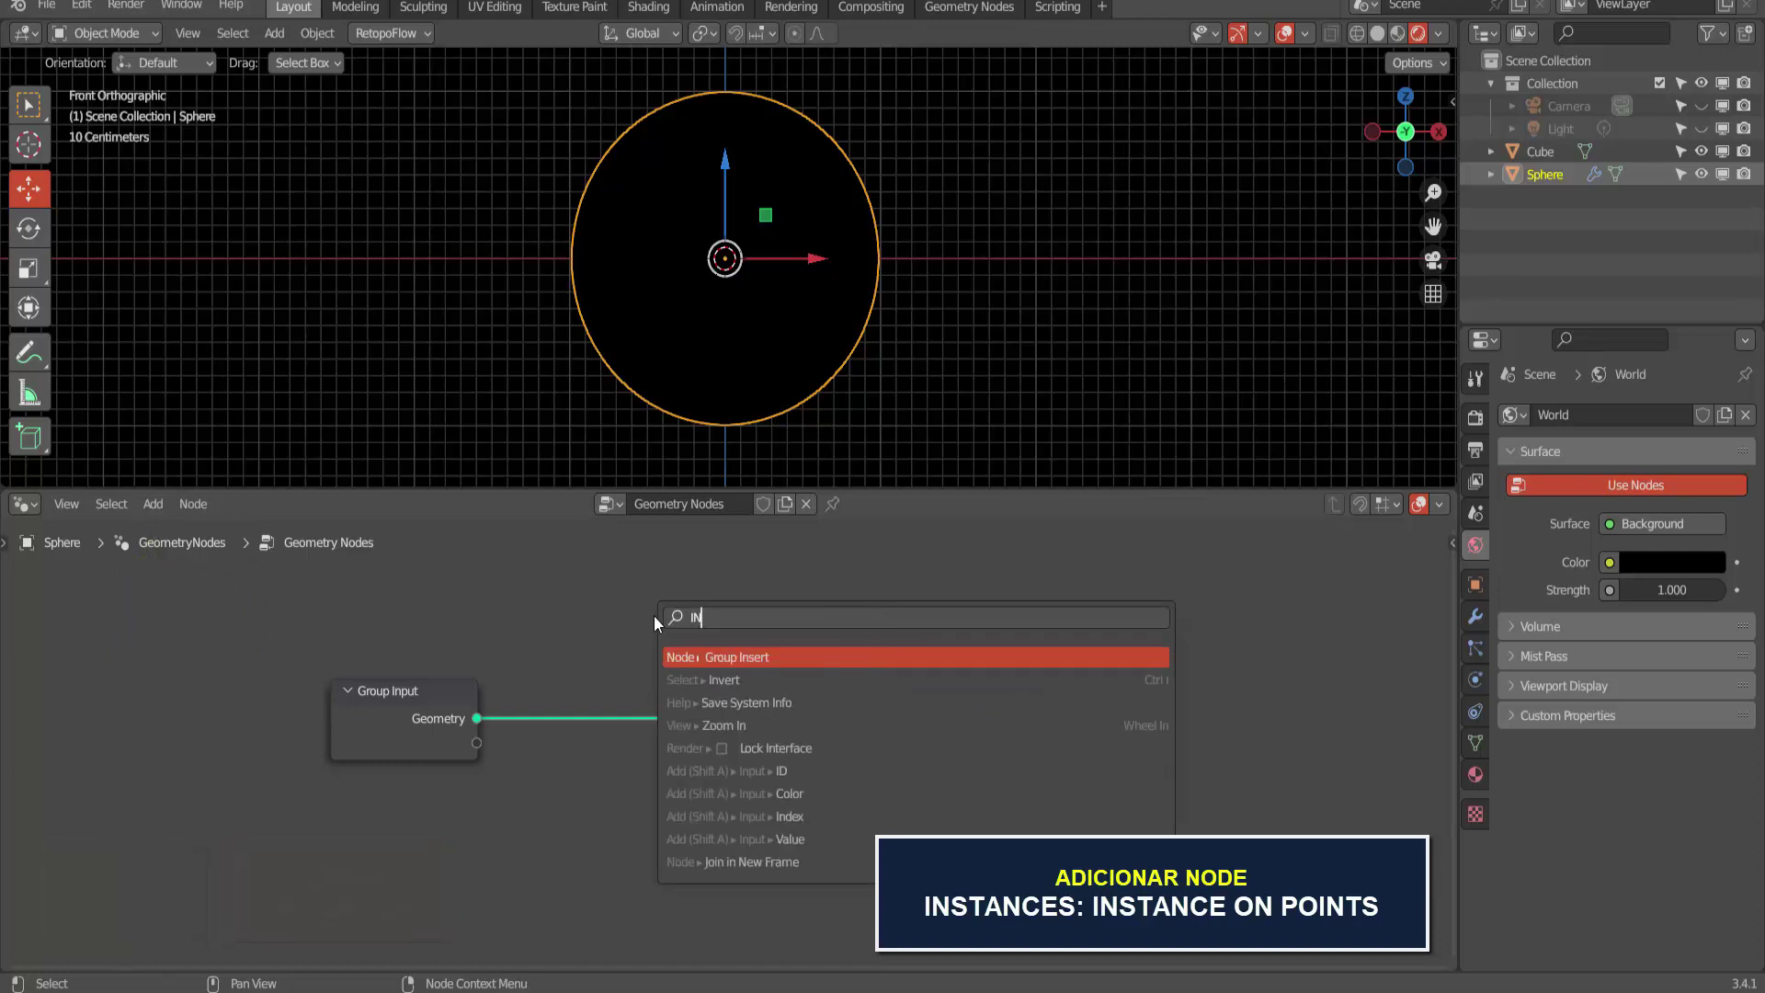
{"action": "type", "text": "STANC"}
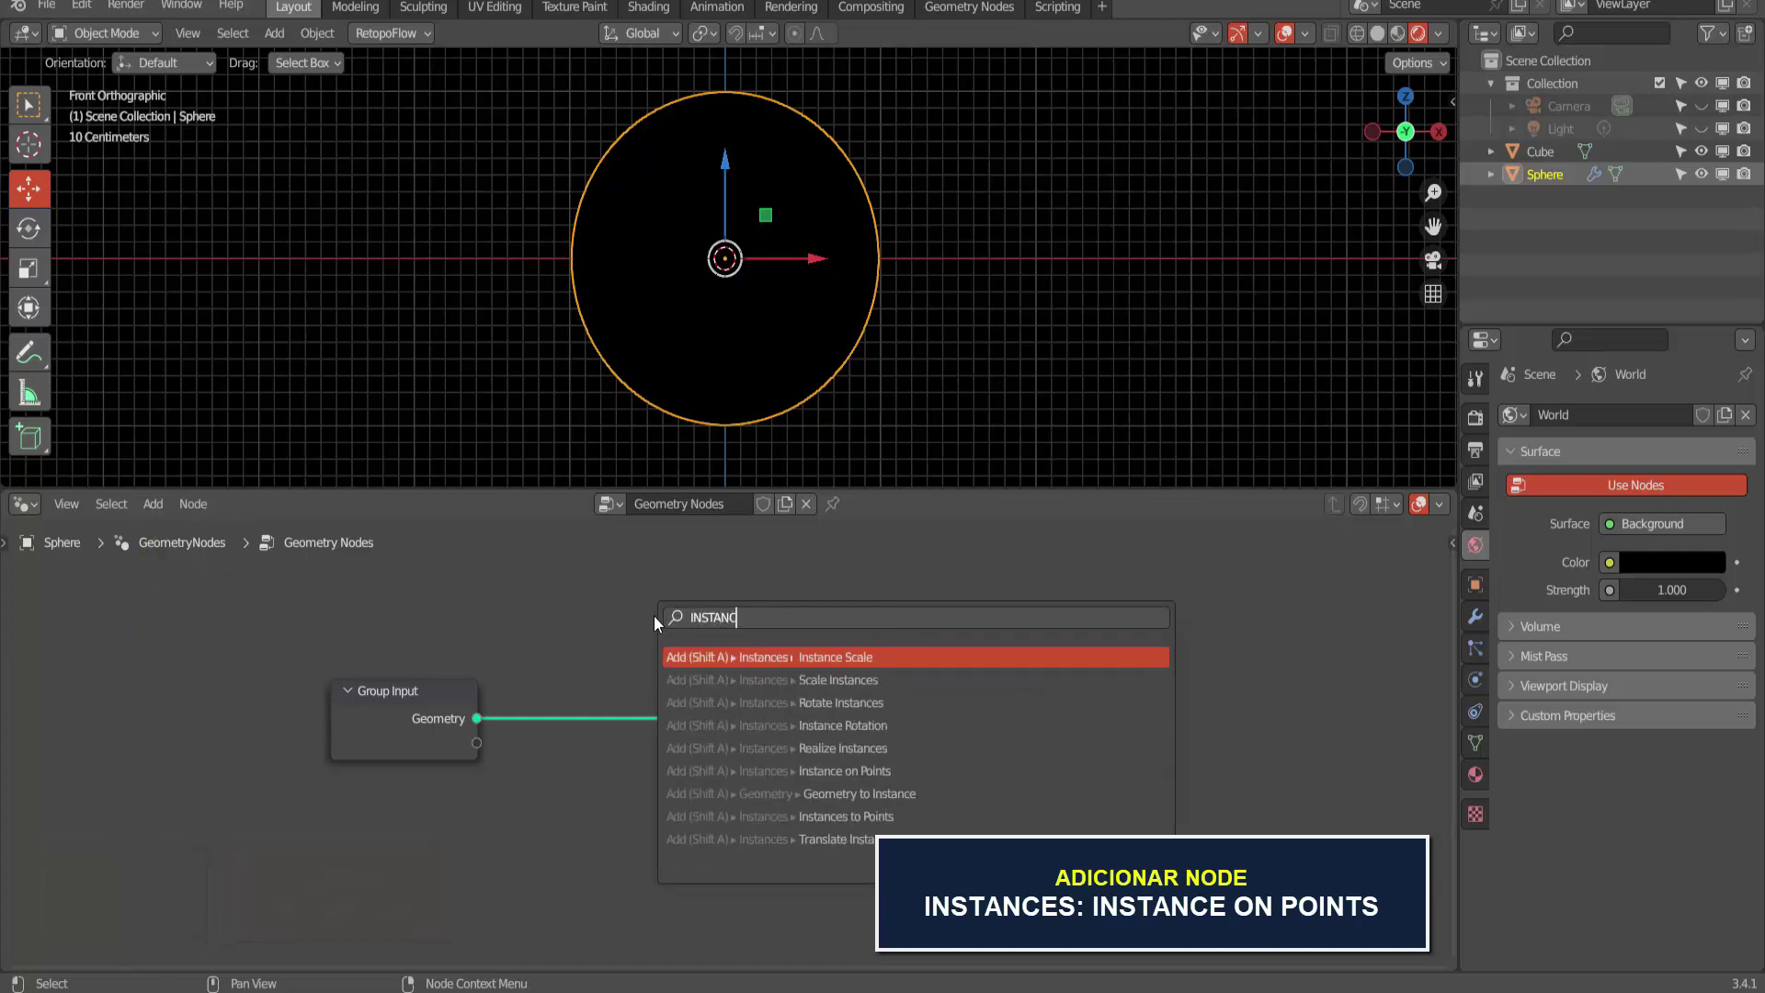
{"action": "left_click", "coordinate": [881, 773]}
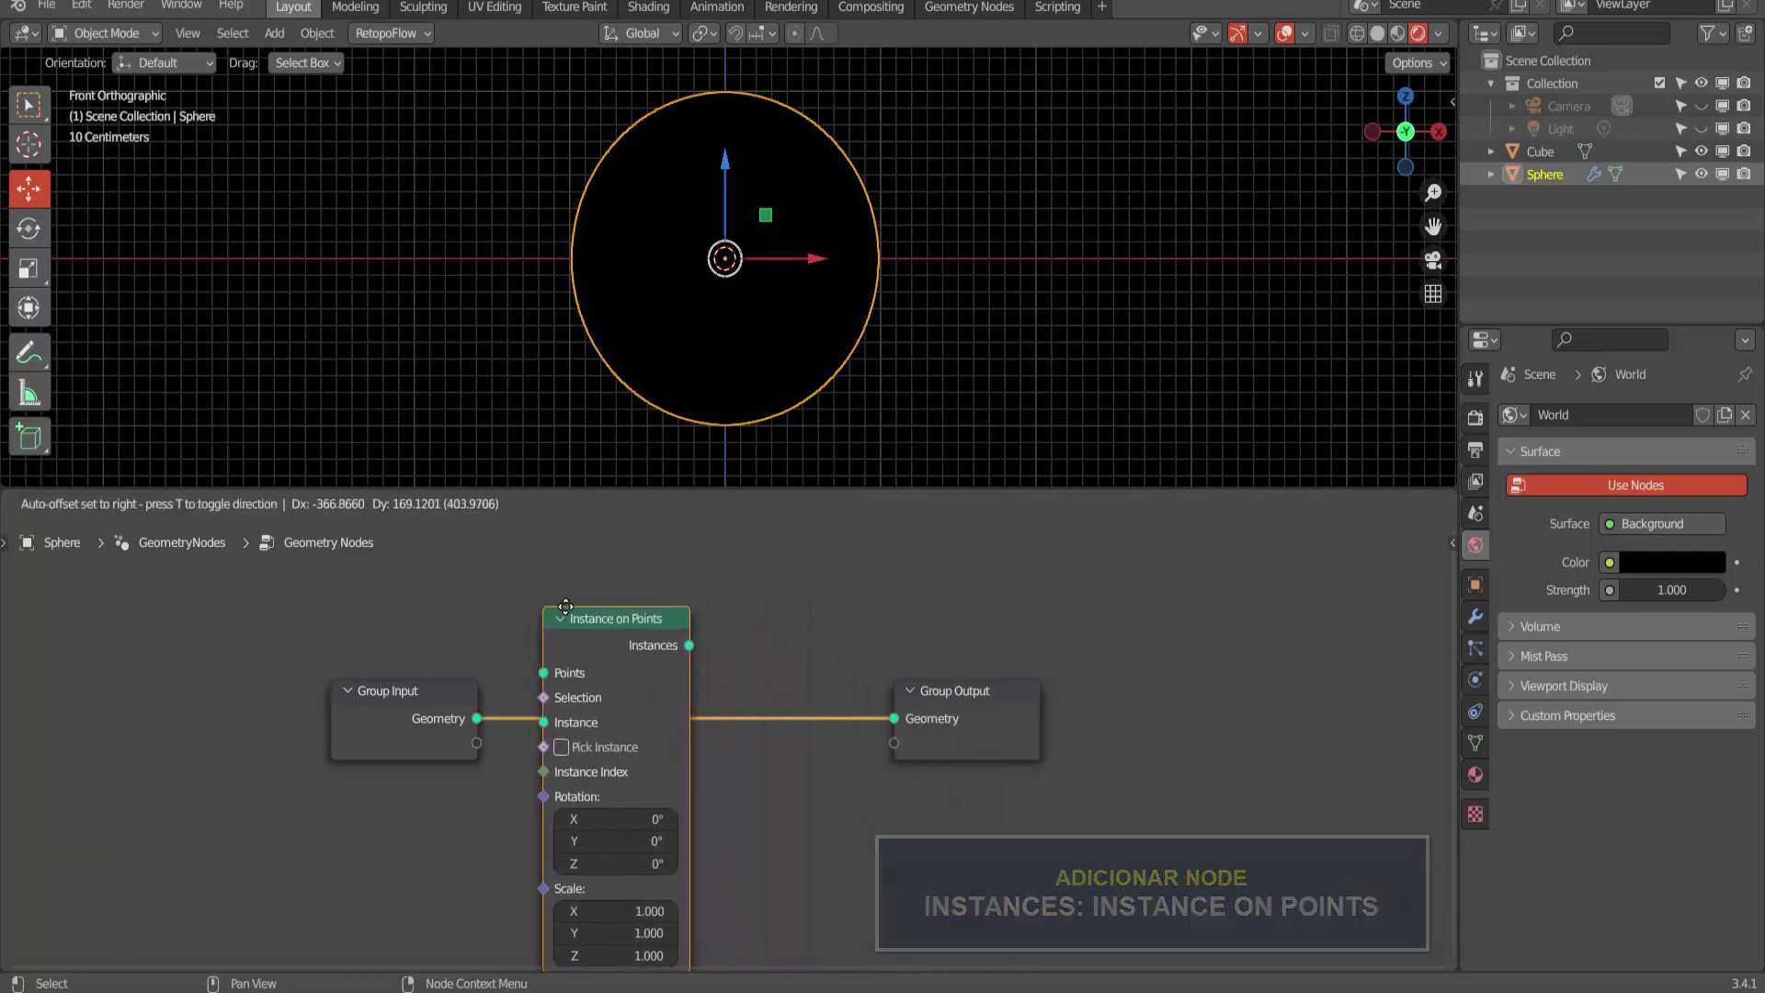
{"action": "left_click", "coordinate": [664, 593]}
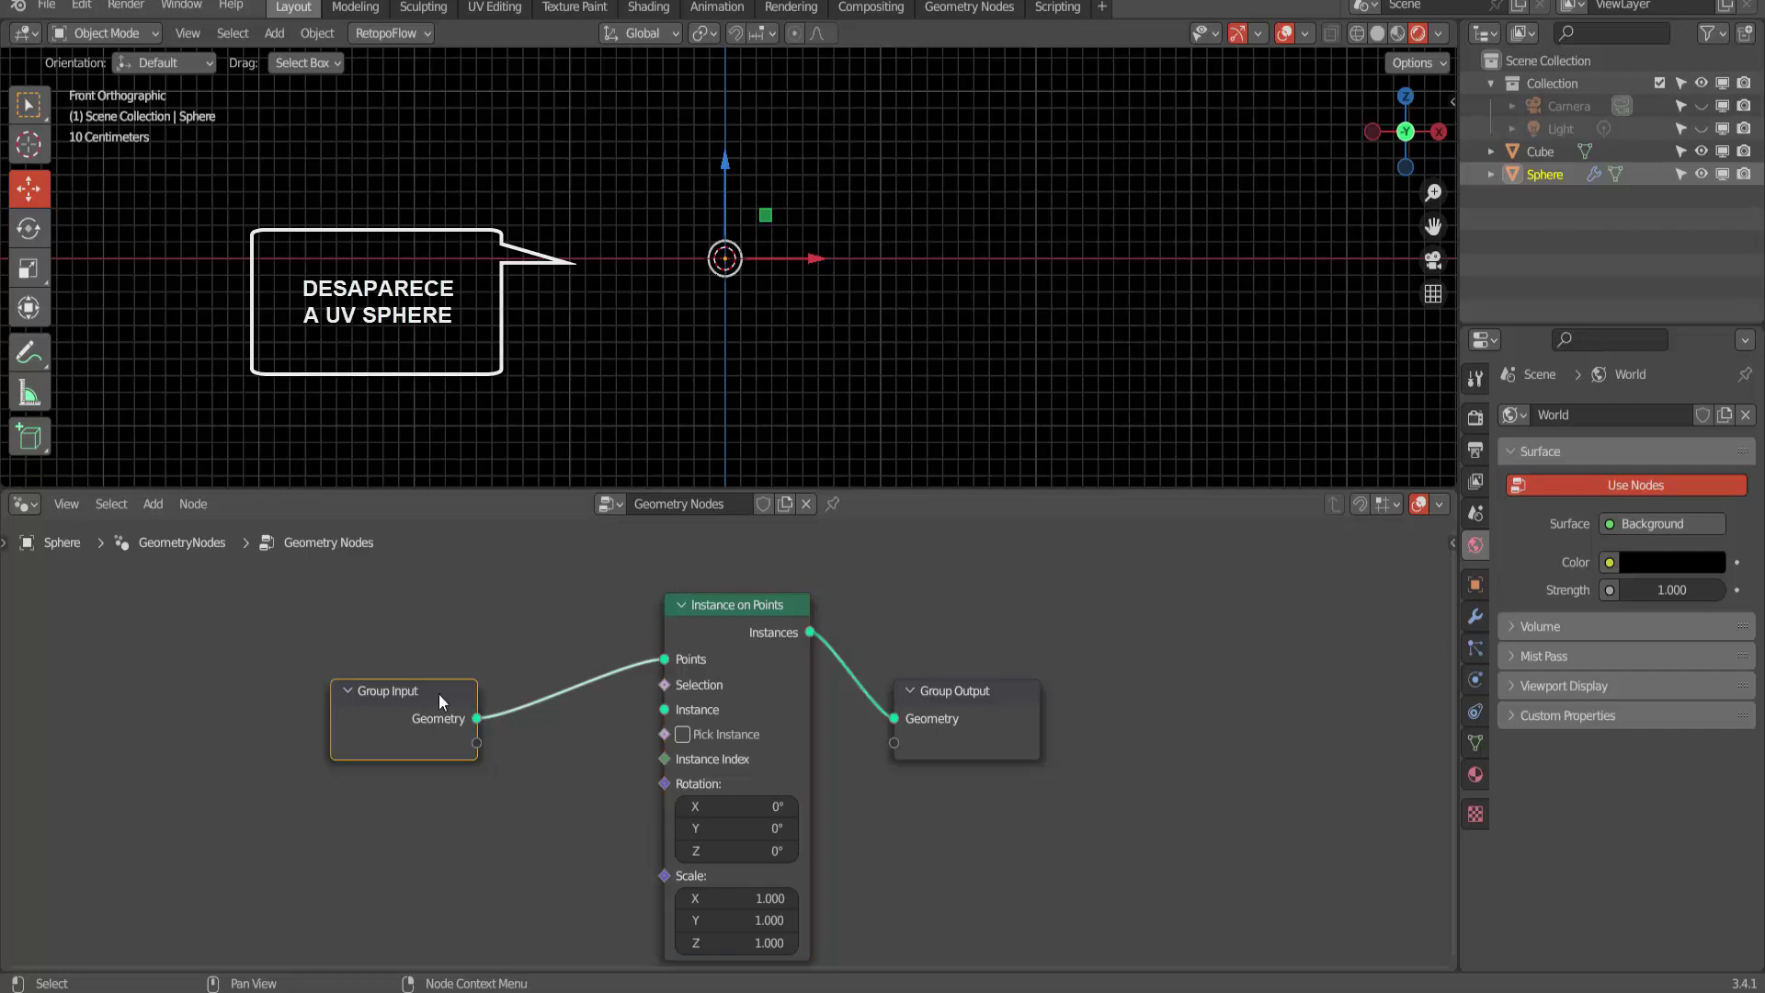
- Spread the nodes apart, moving Group Input left and the other two right
{"action": "mouse_move", "coordinate": [438, 693]}
{"action": "left_mouse_down"}
{"action": "mouse_move", "coordinate": [187, 622]}
{"action": "mouse_move", "coordinate": [177, 601]}
{"action": "left_mouse_up"}
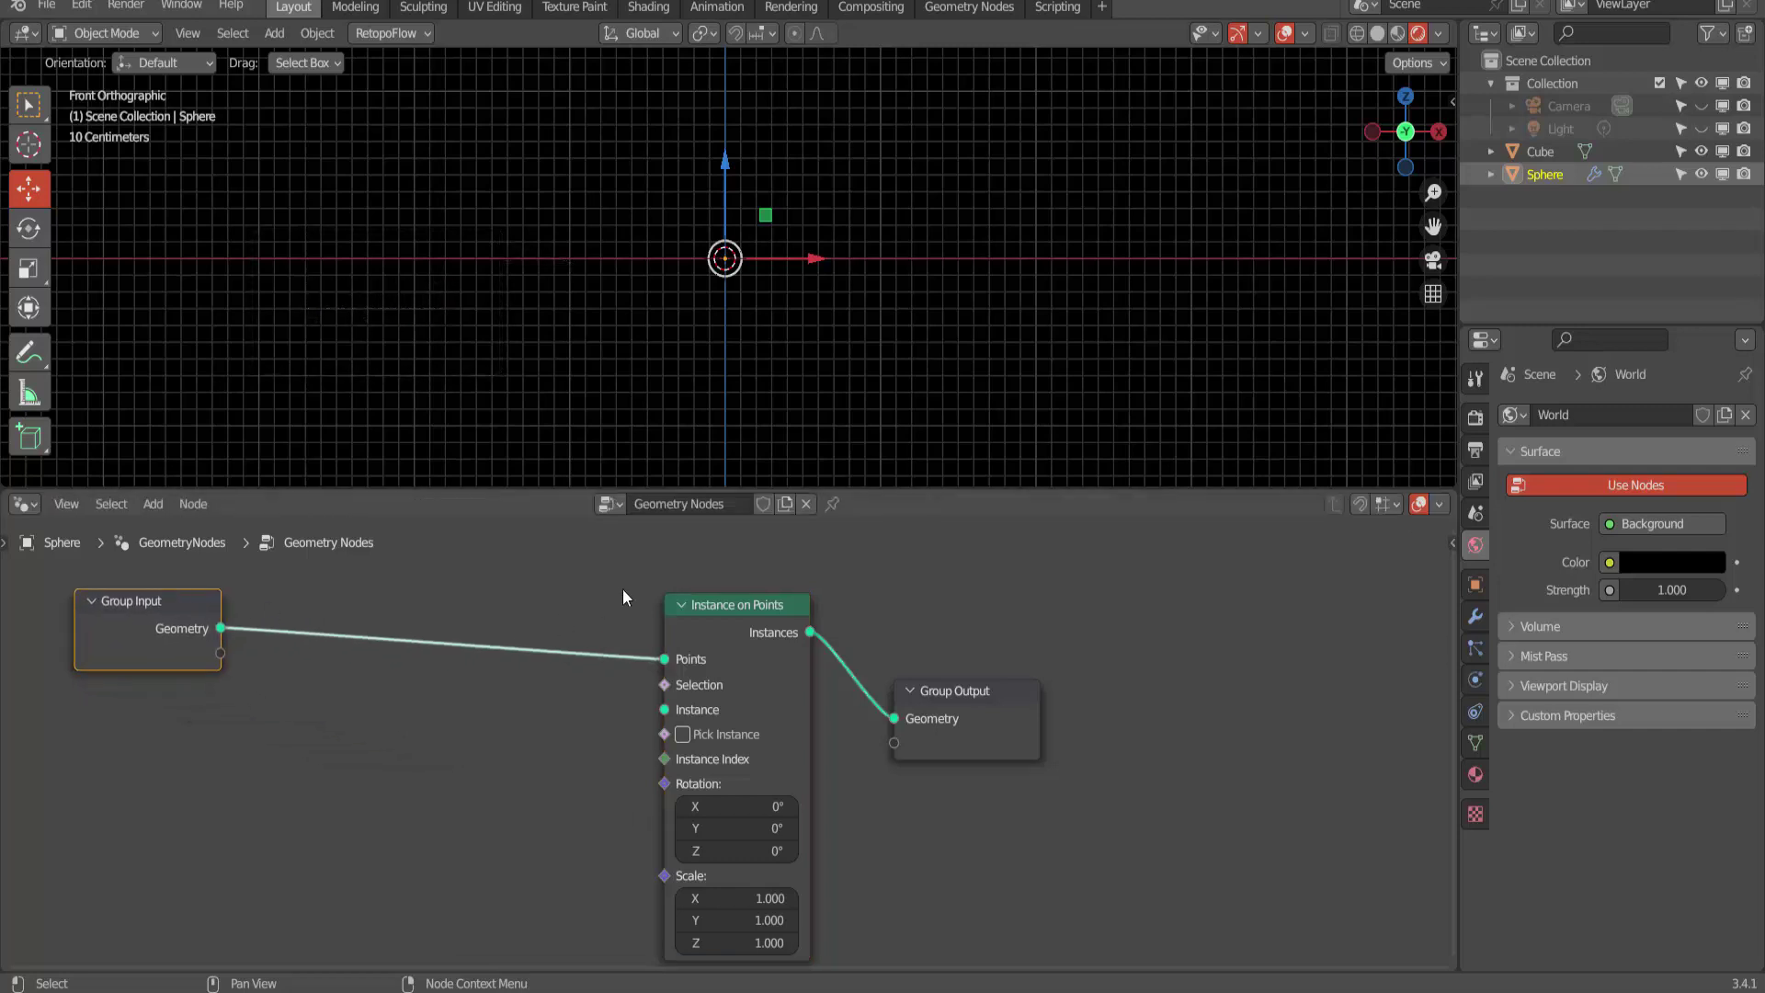
{"action": "left_click_drag", "start_coordinate": [648, 571], "coordinate": [1039, 924]}
{"action": "left_click_drag", "start_coordinate": [747, 595], "coordinate": [954, 570]}
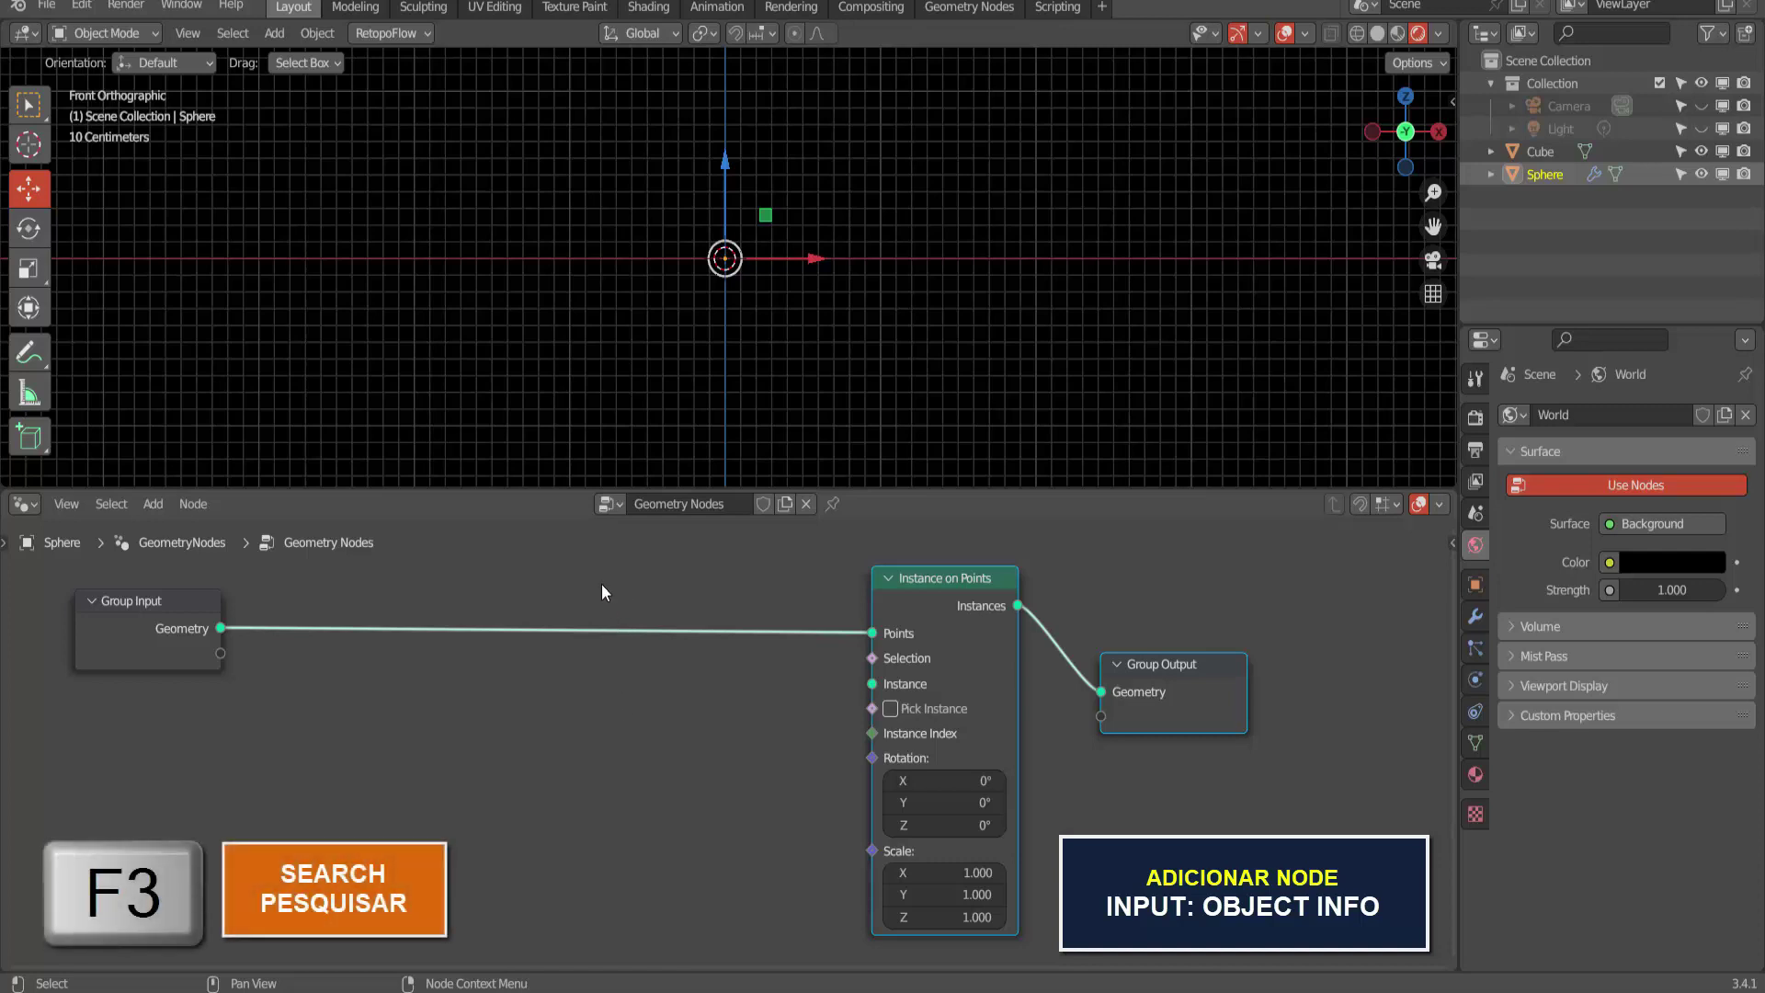
- Add an Object Info node below the link and set its object to Cube
{"action": "key", "text": "F3"}
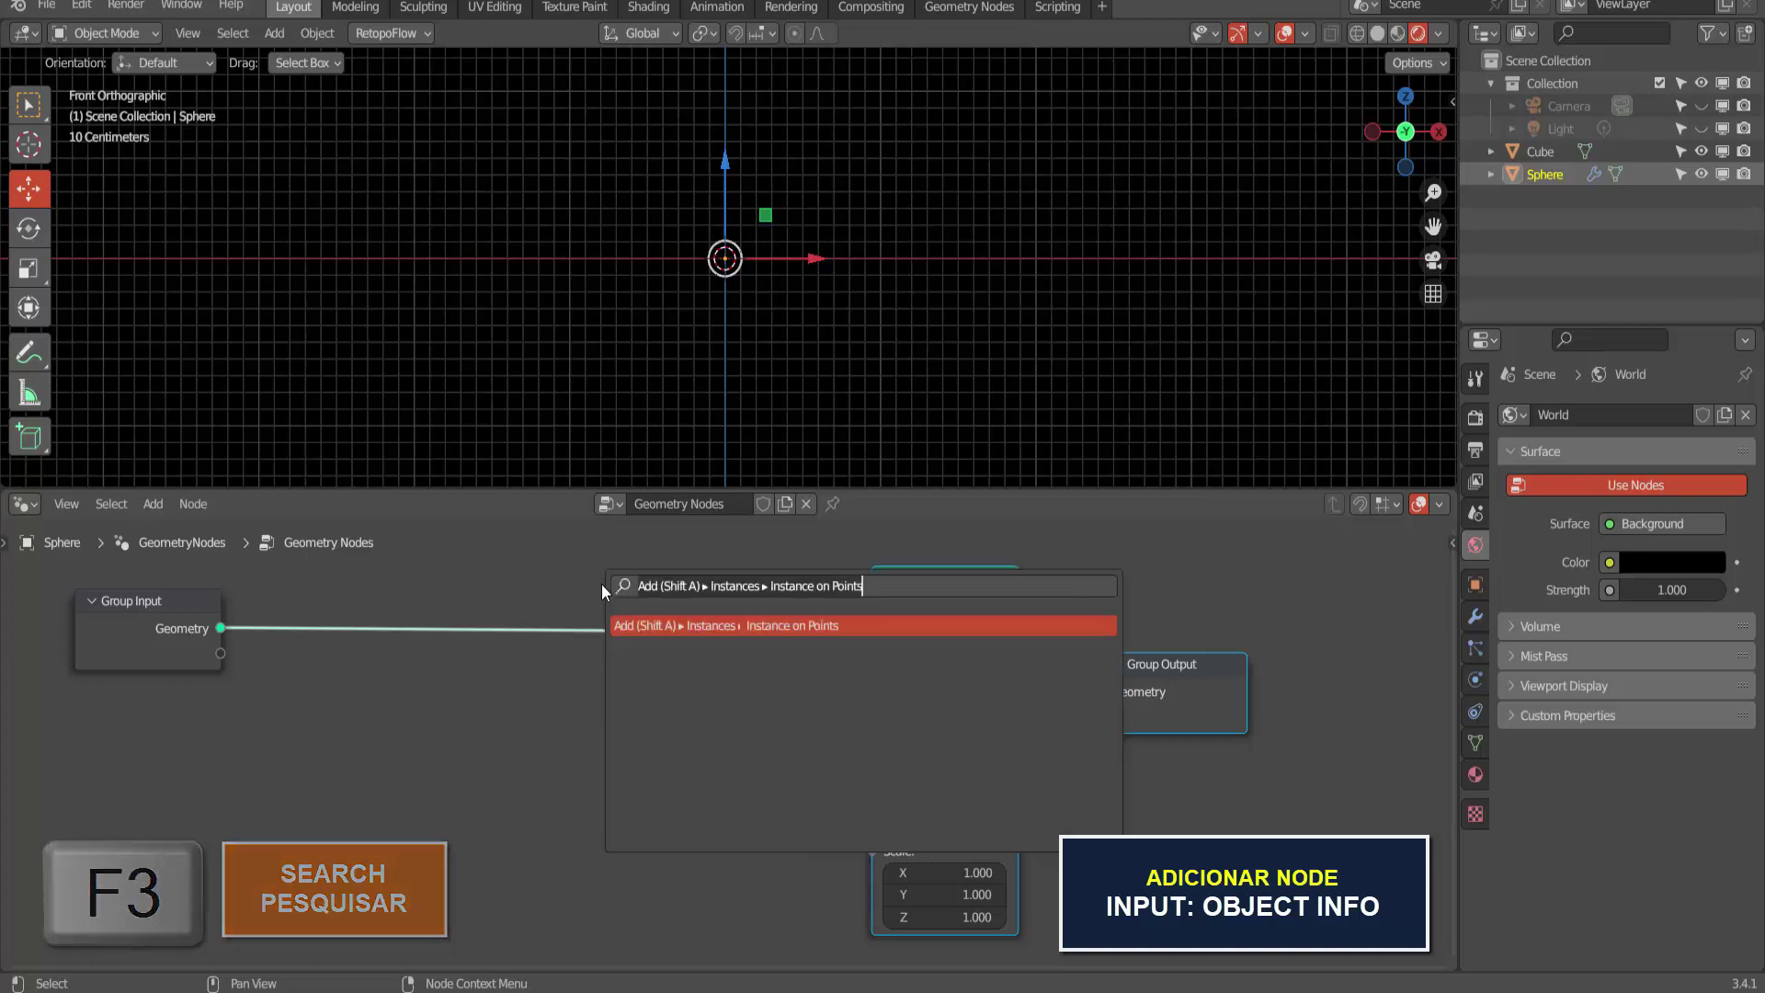
{"action": "type", "text": "oB"}
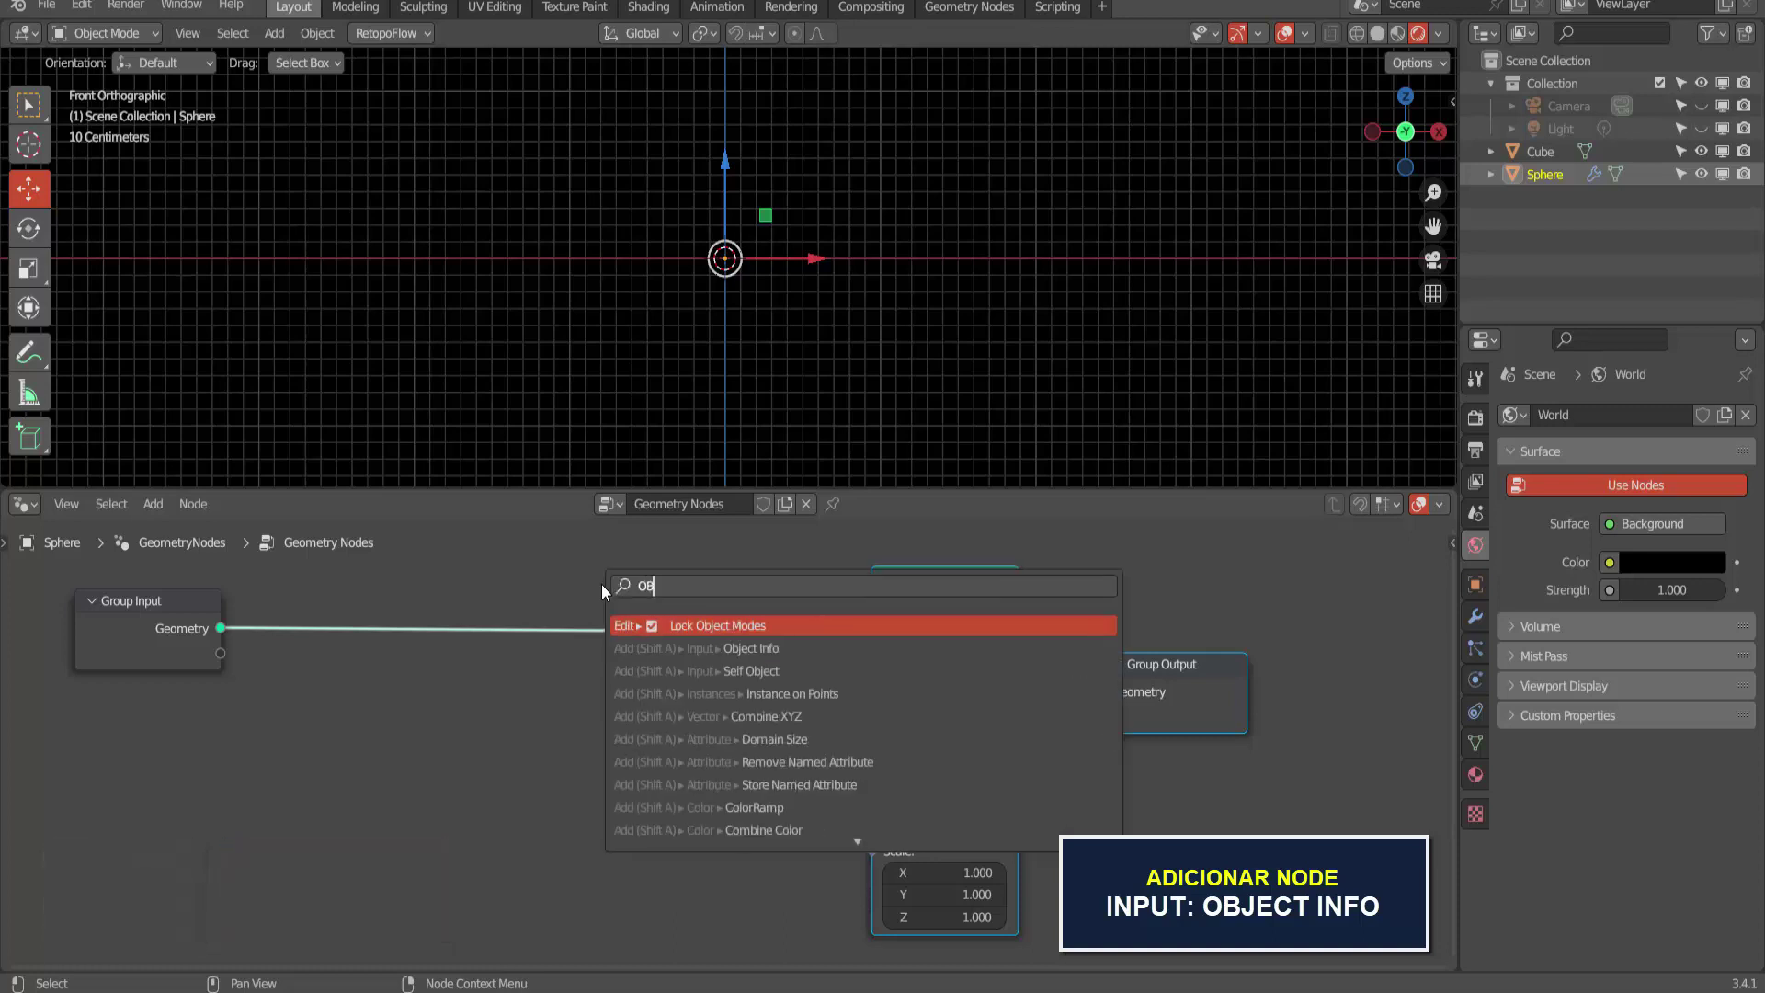
{"action": "type", "text": "JECT"}
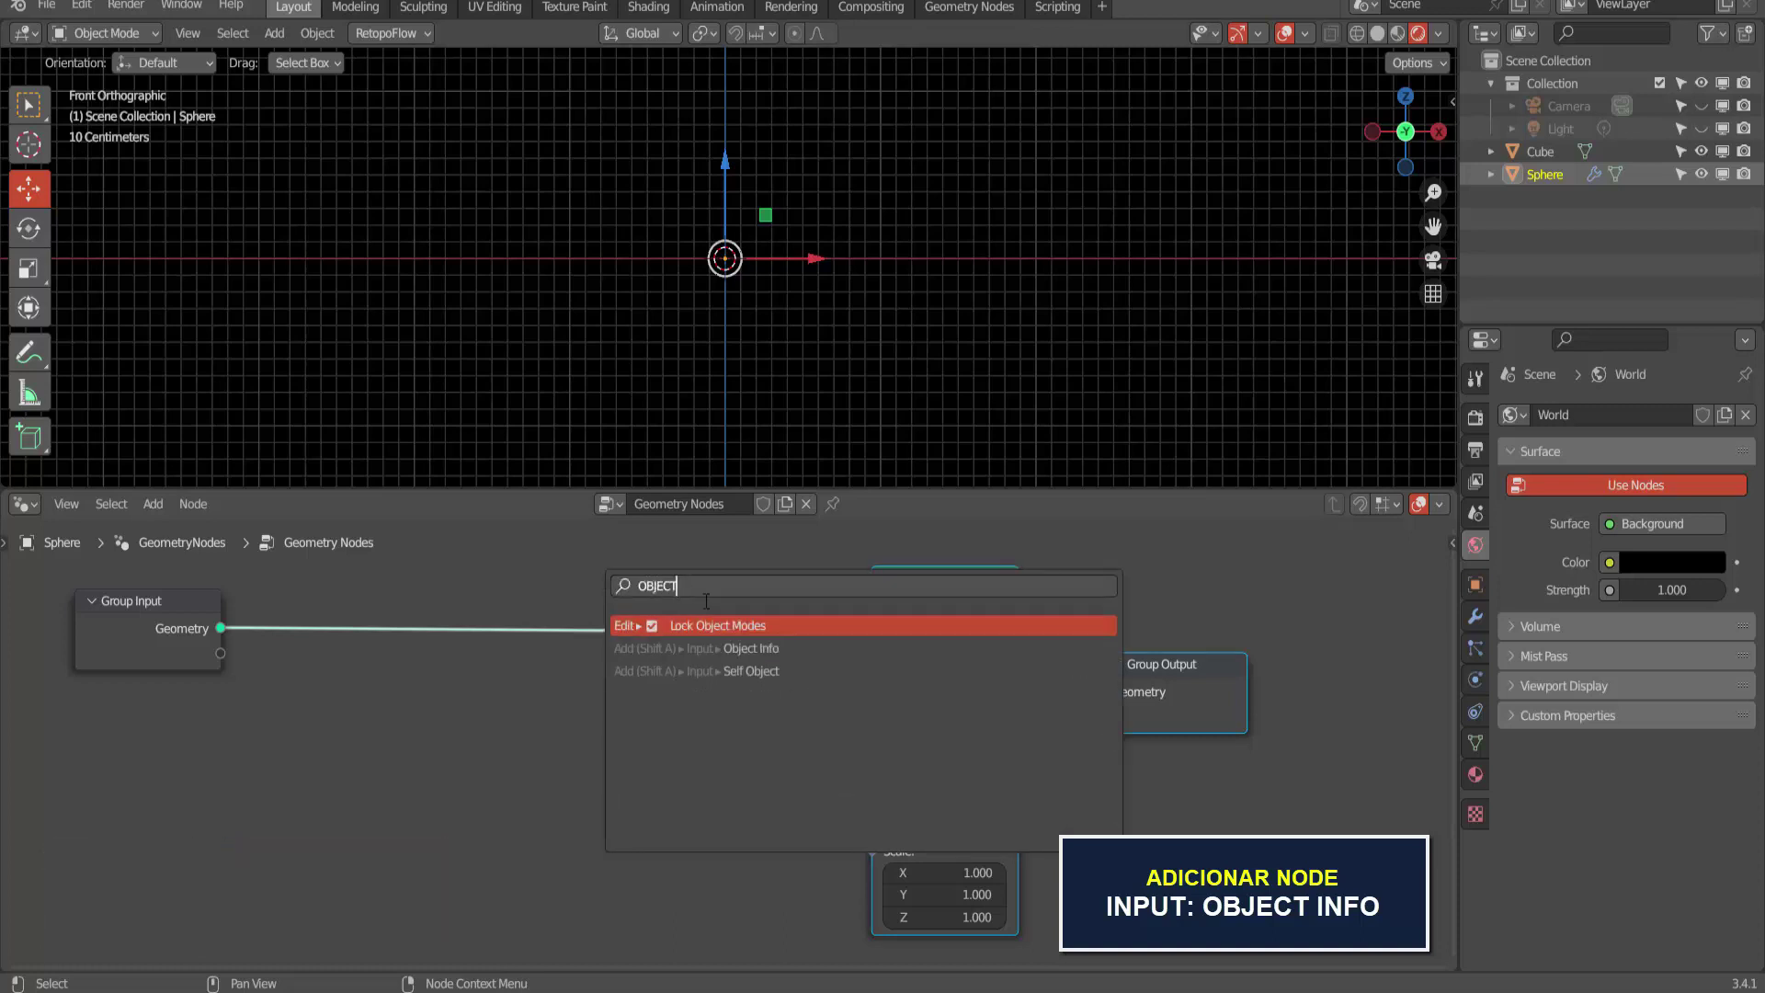
{"action": "left_click", "coordinate": [766, 648]}
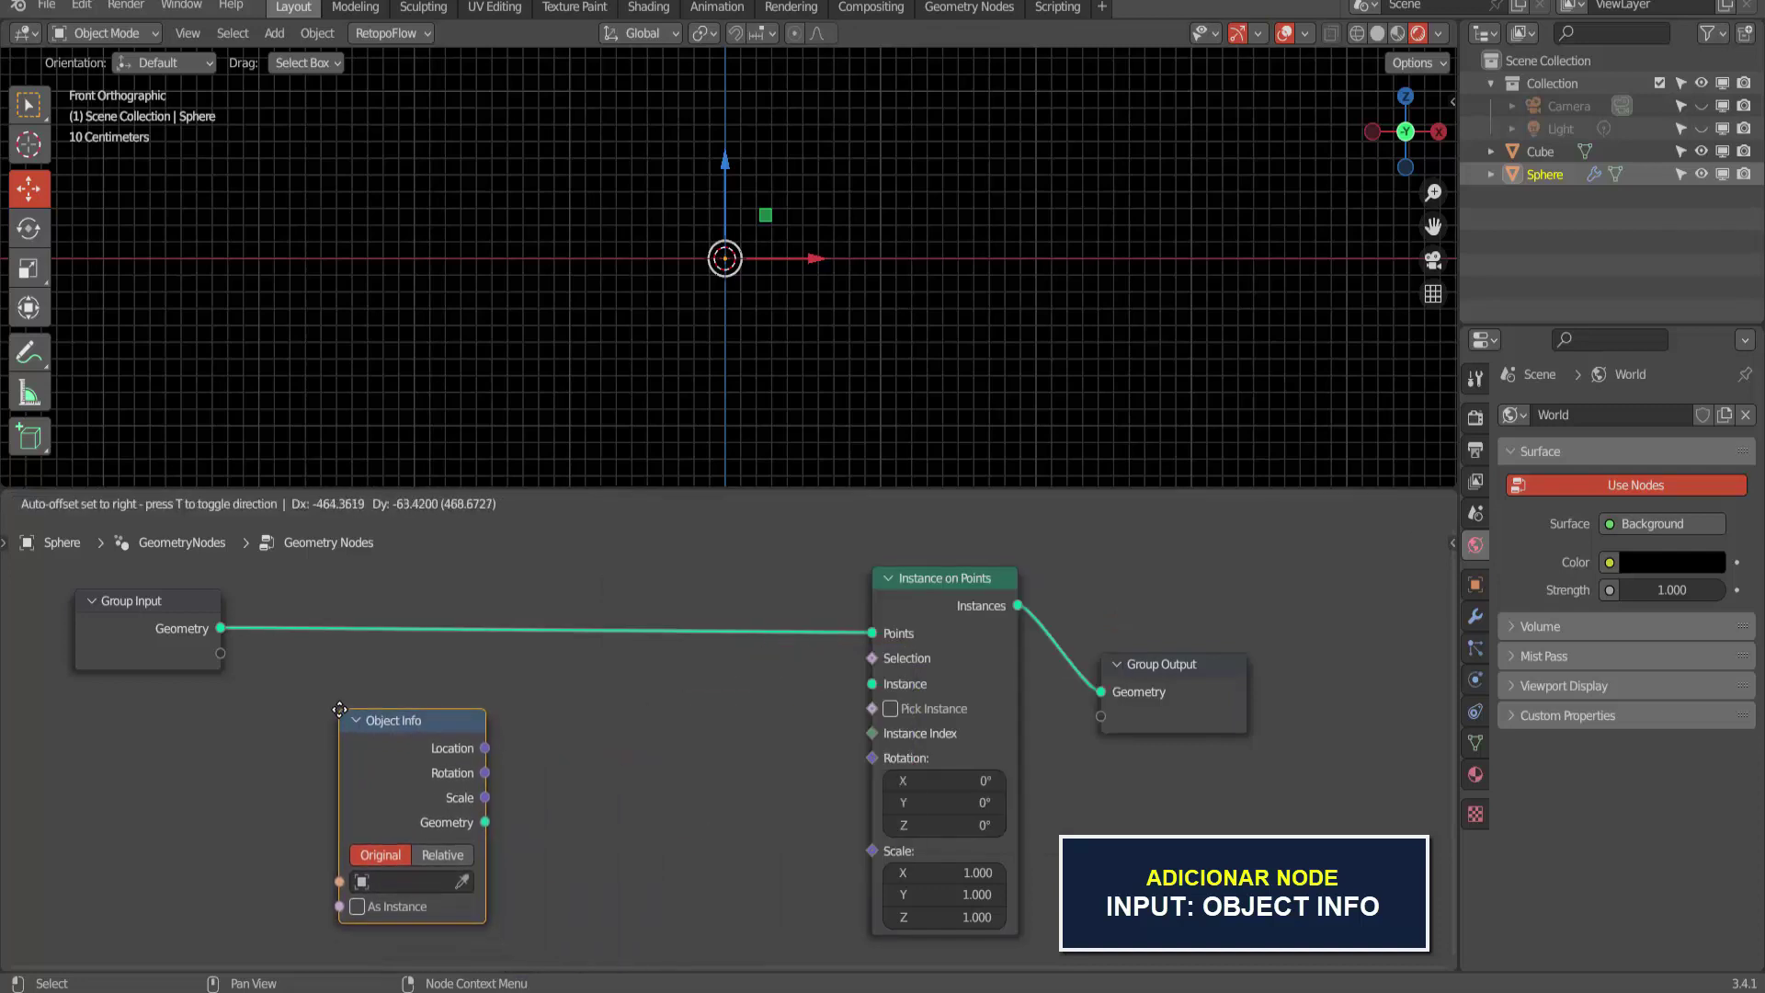
{"action": "left_click", "coordinate": [340, 710]}
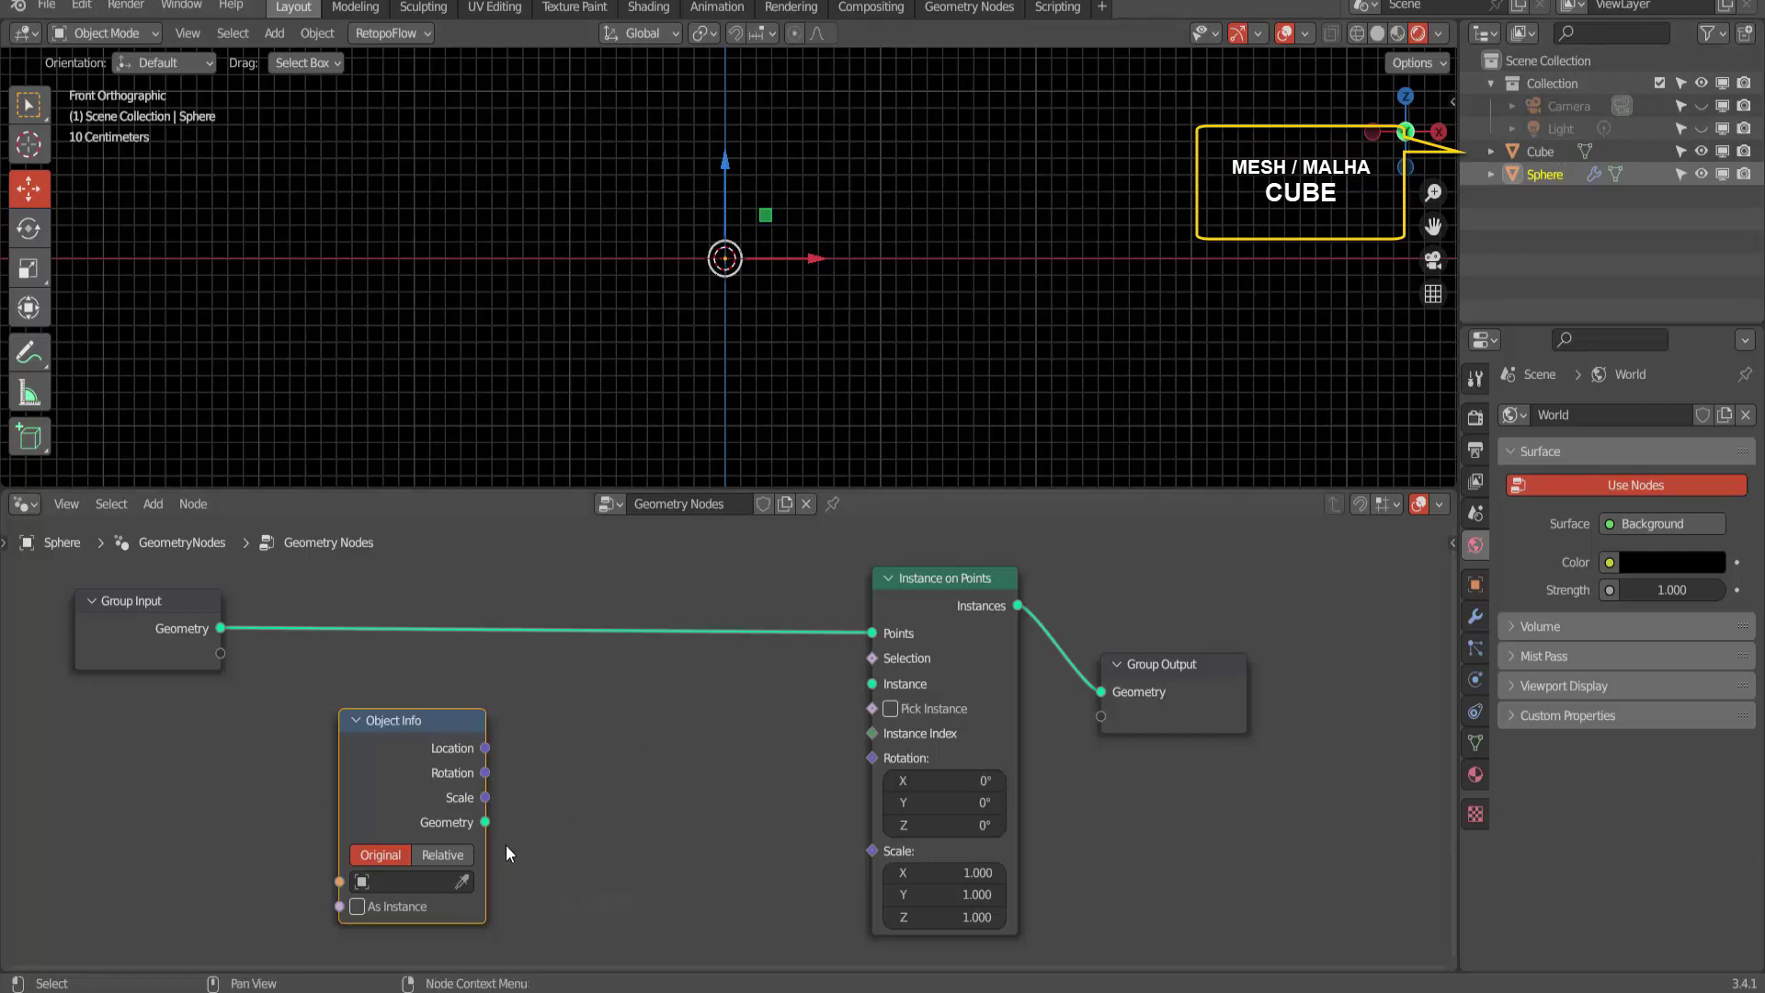
{"action": "left_click", "coordinate": [416, 875]}
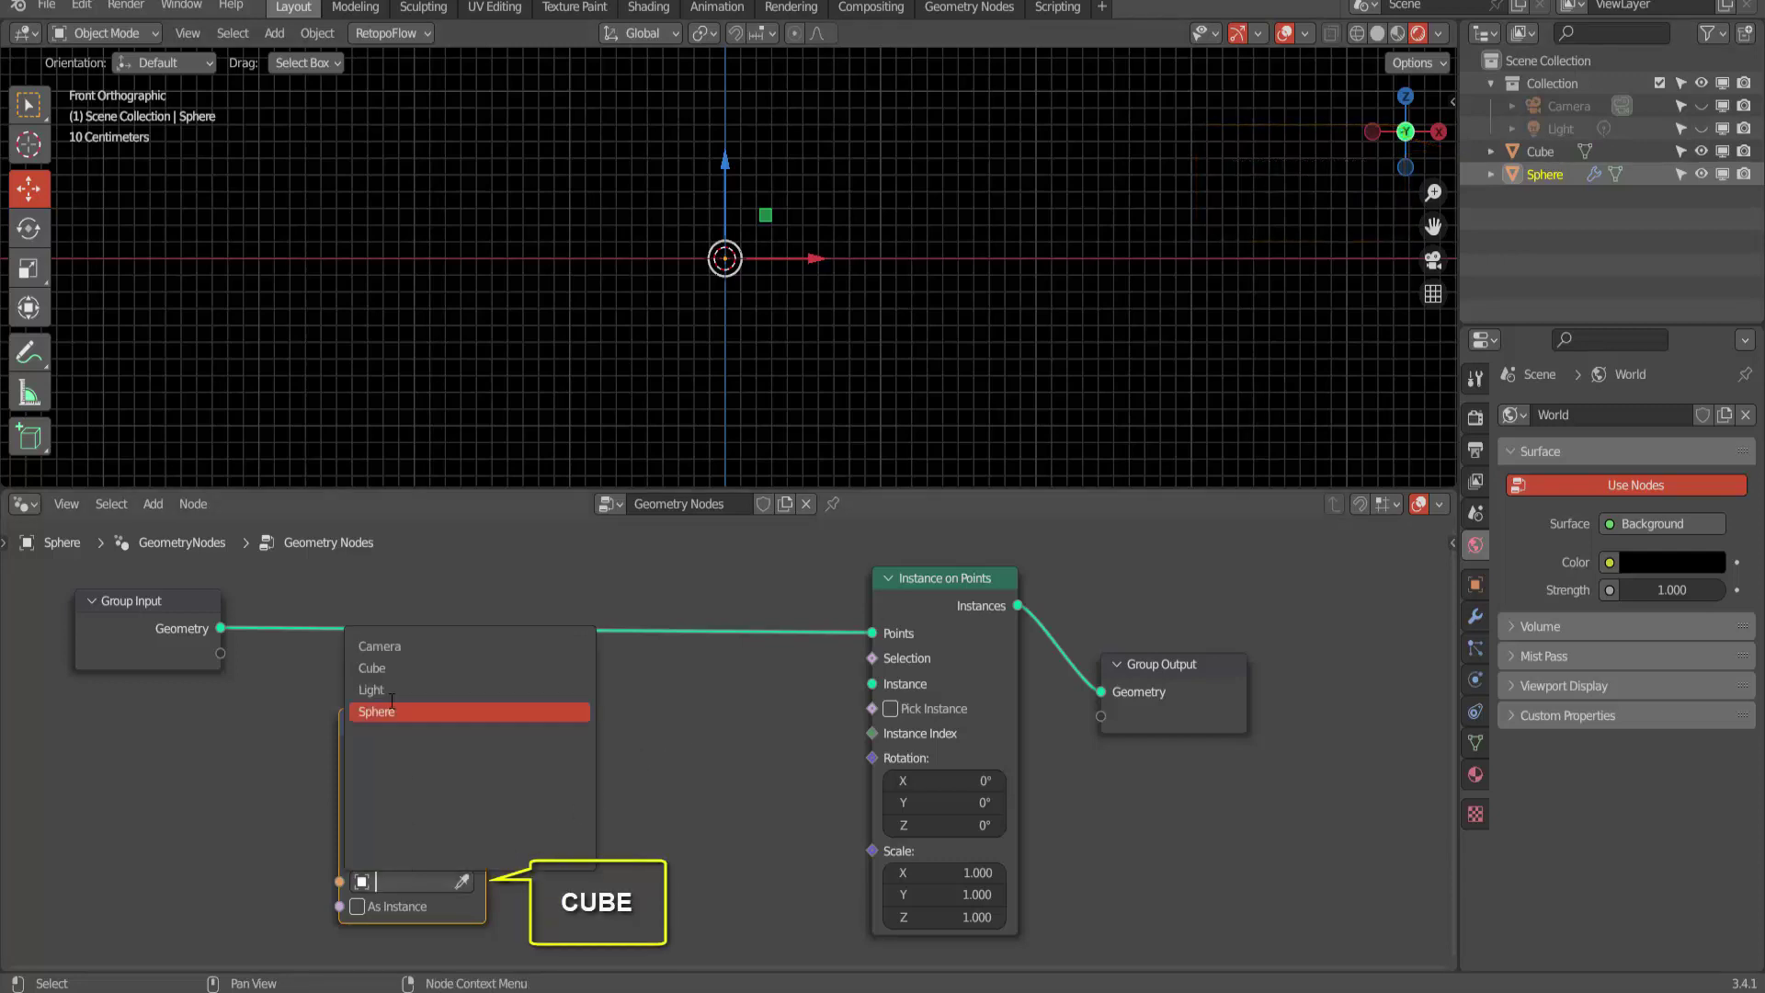
{"action": "left_click", "coordinate": [386, 668]}
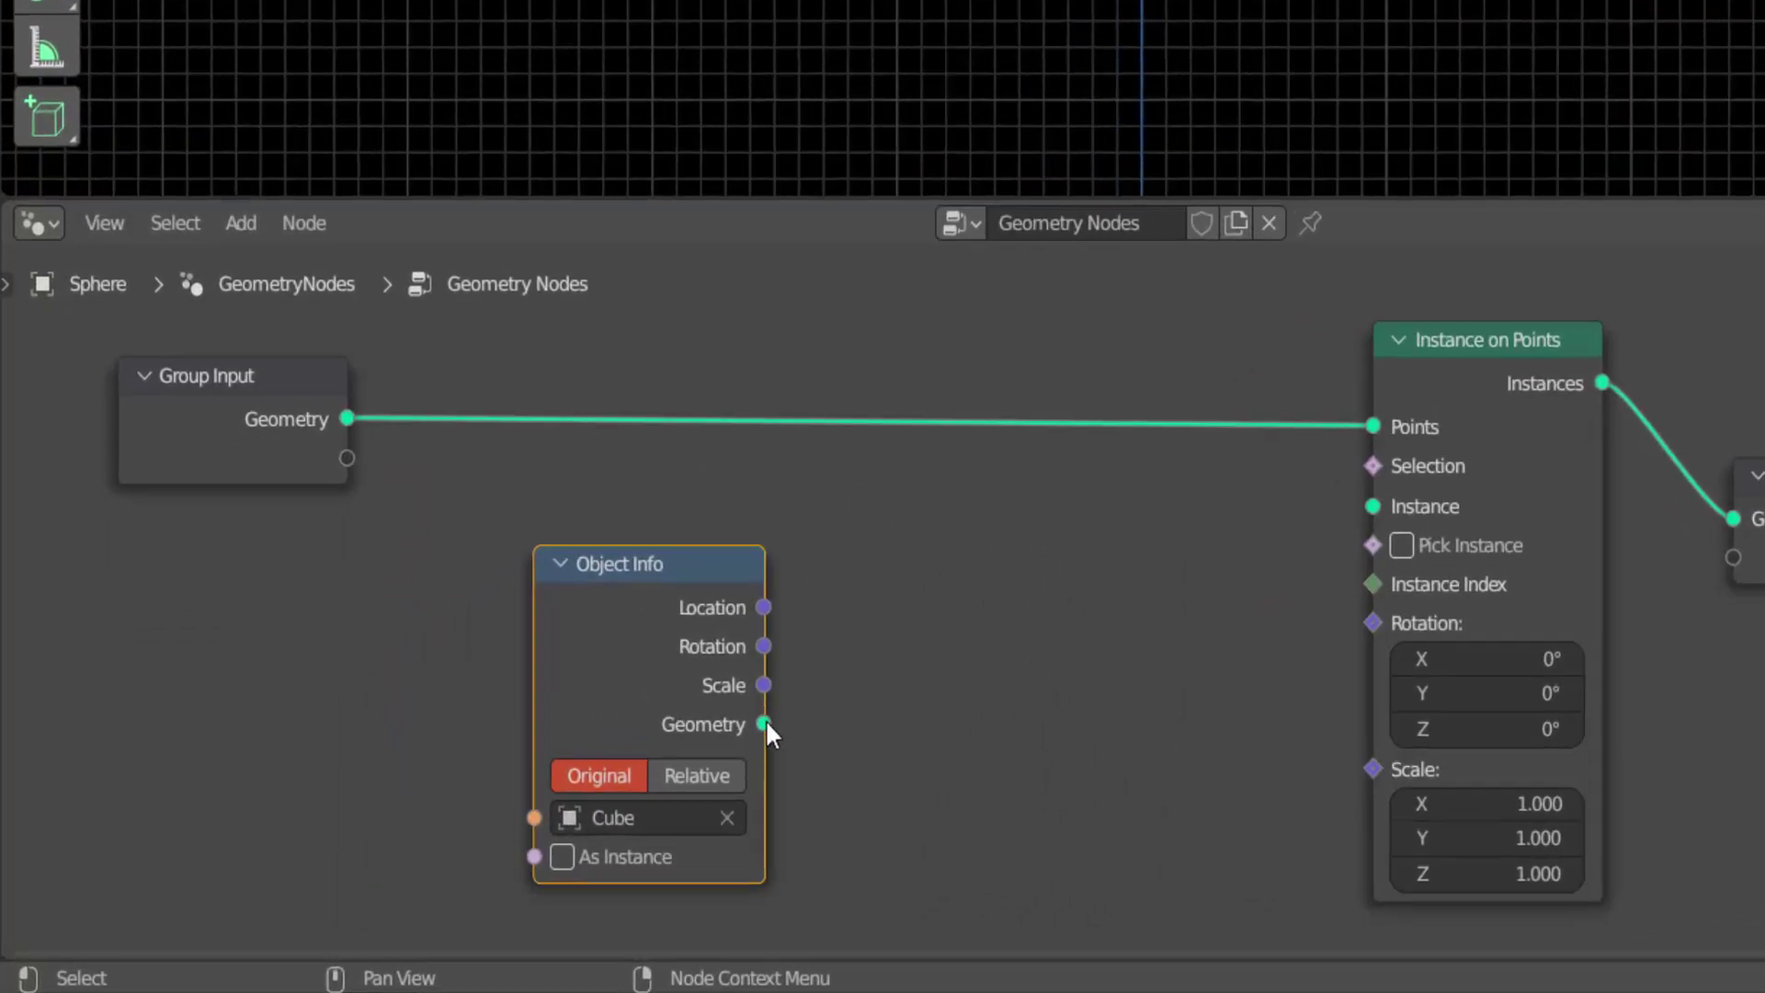
- Wire Object Info's Geometry into the Instance socket so Cube copies fill the sphere's points
{"action": "mouse_move", "coordinate": [755, 727]}
{"action": "left_mouse_down"}
{"action": "mouse_move", "coordinate": [1288, 545]}
{"action": "mouse_move", "coordinate": [1204, 565]}
{"action": "left_mouse_up"}
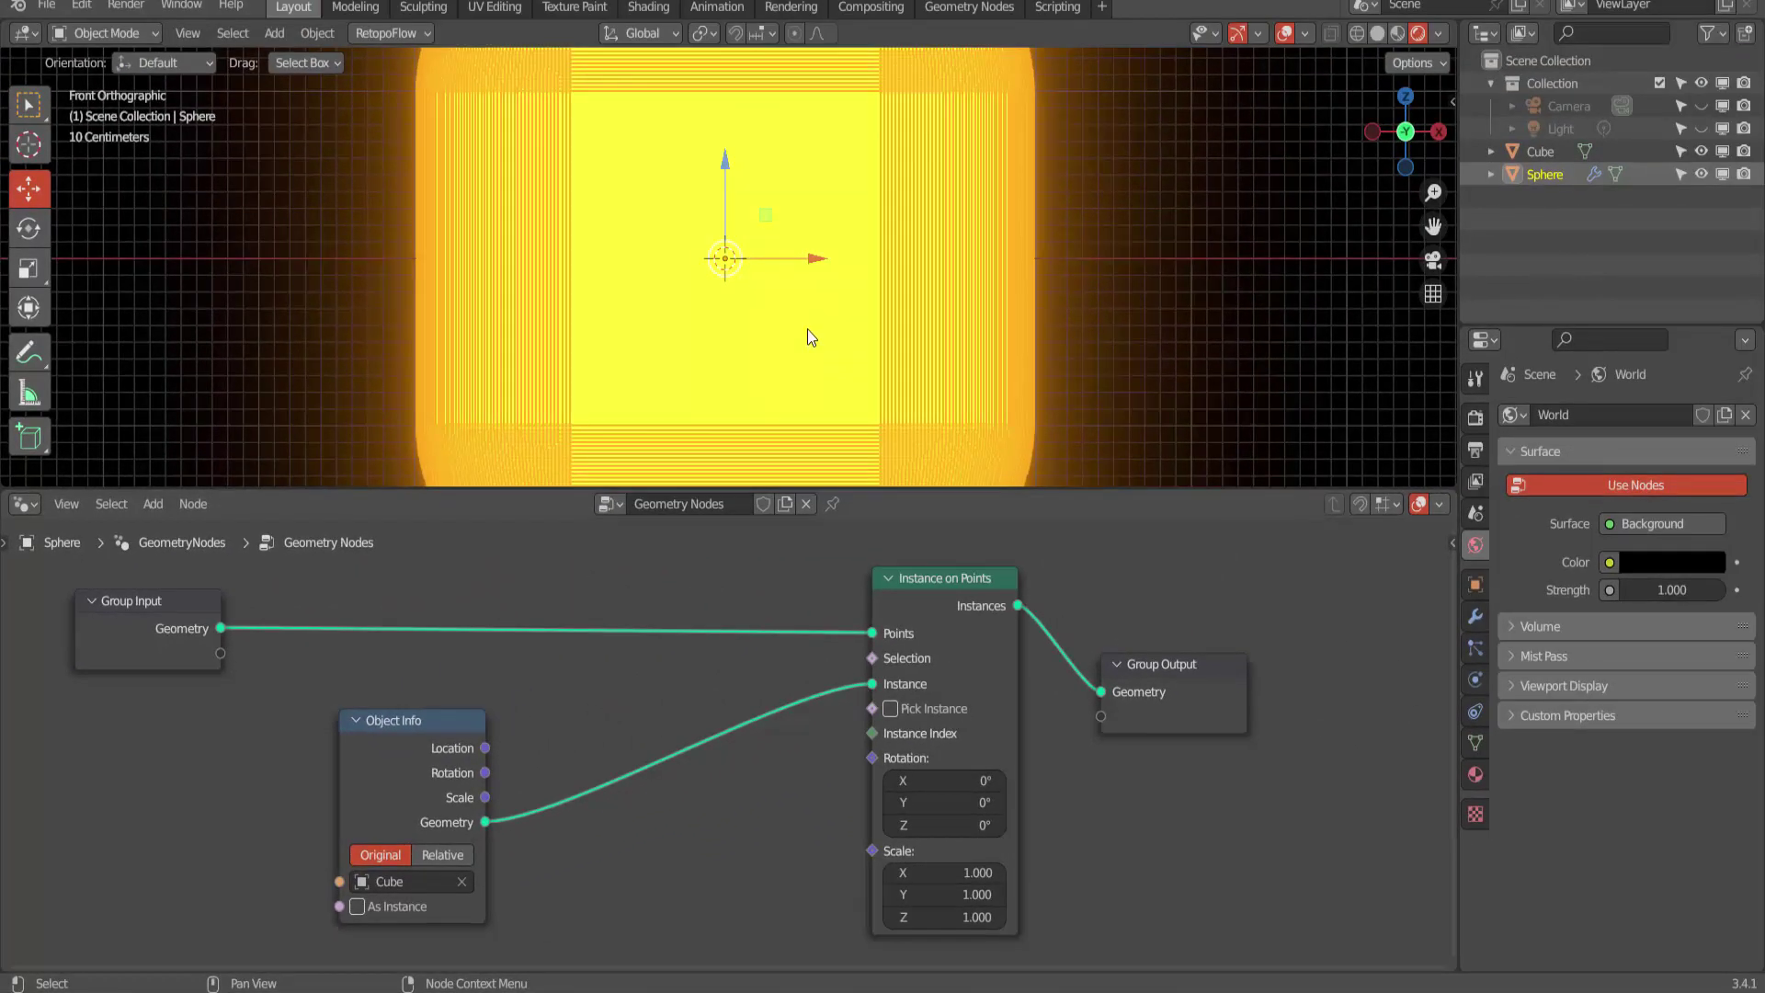
{"action": "scroll", "coordinate": [808, 330], "scroll_direction": "down", "scroll_amount": 2}
{"action": "scroll", "coordinate": [807, 329], "scroll_direction": "down", "scroll_amount": 2}
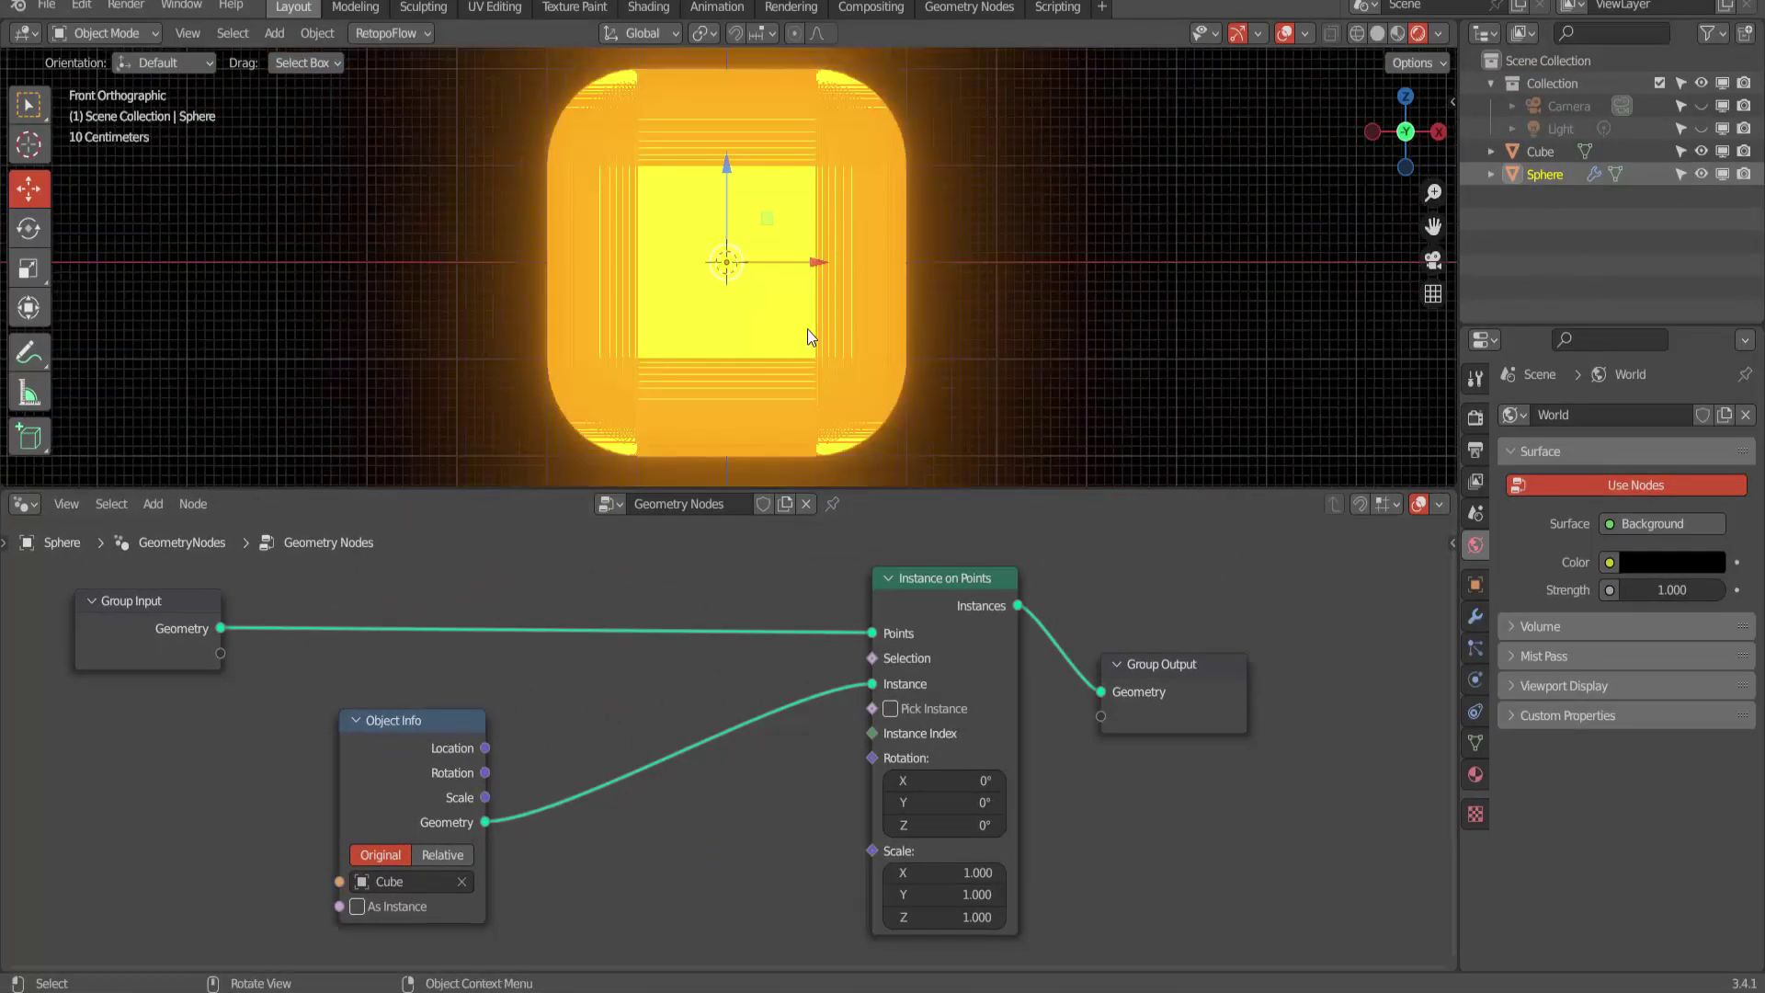
{"action": "left_click", "coordinate": [1062, 284]}
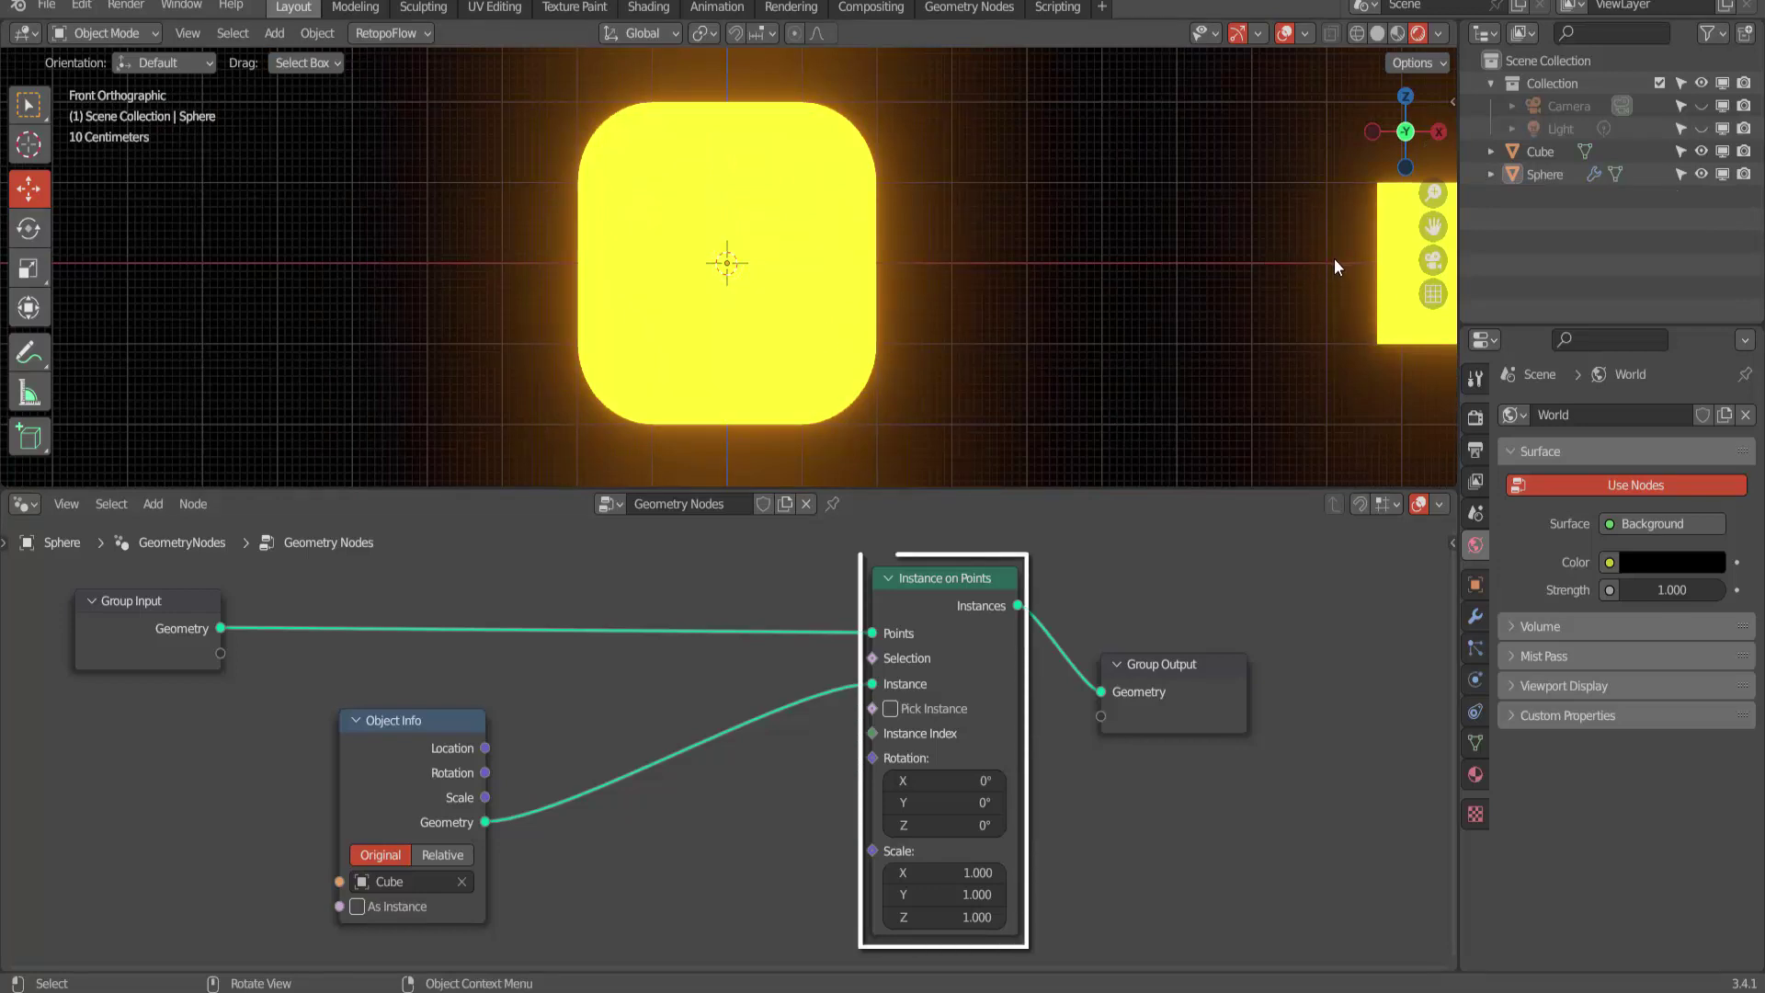
{"action": "left_click", "coordinate": [413, 723]}
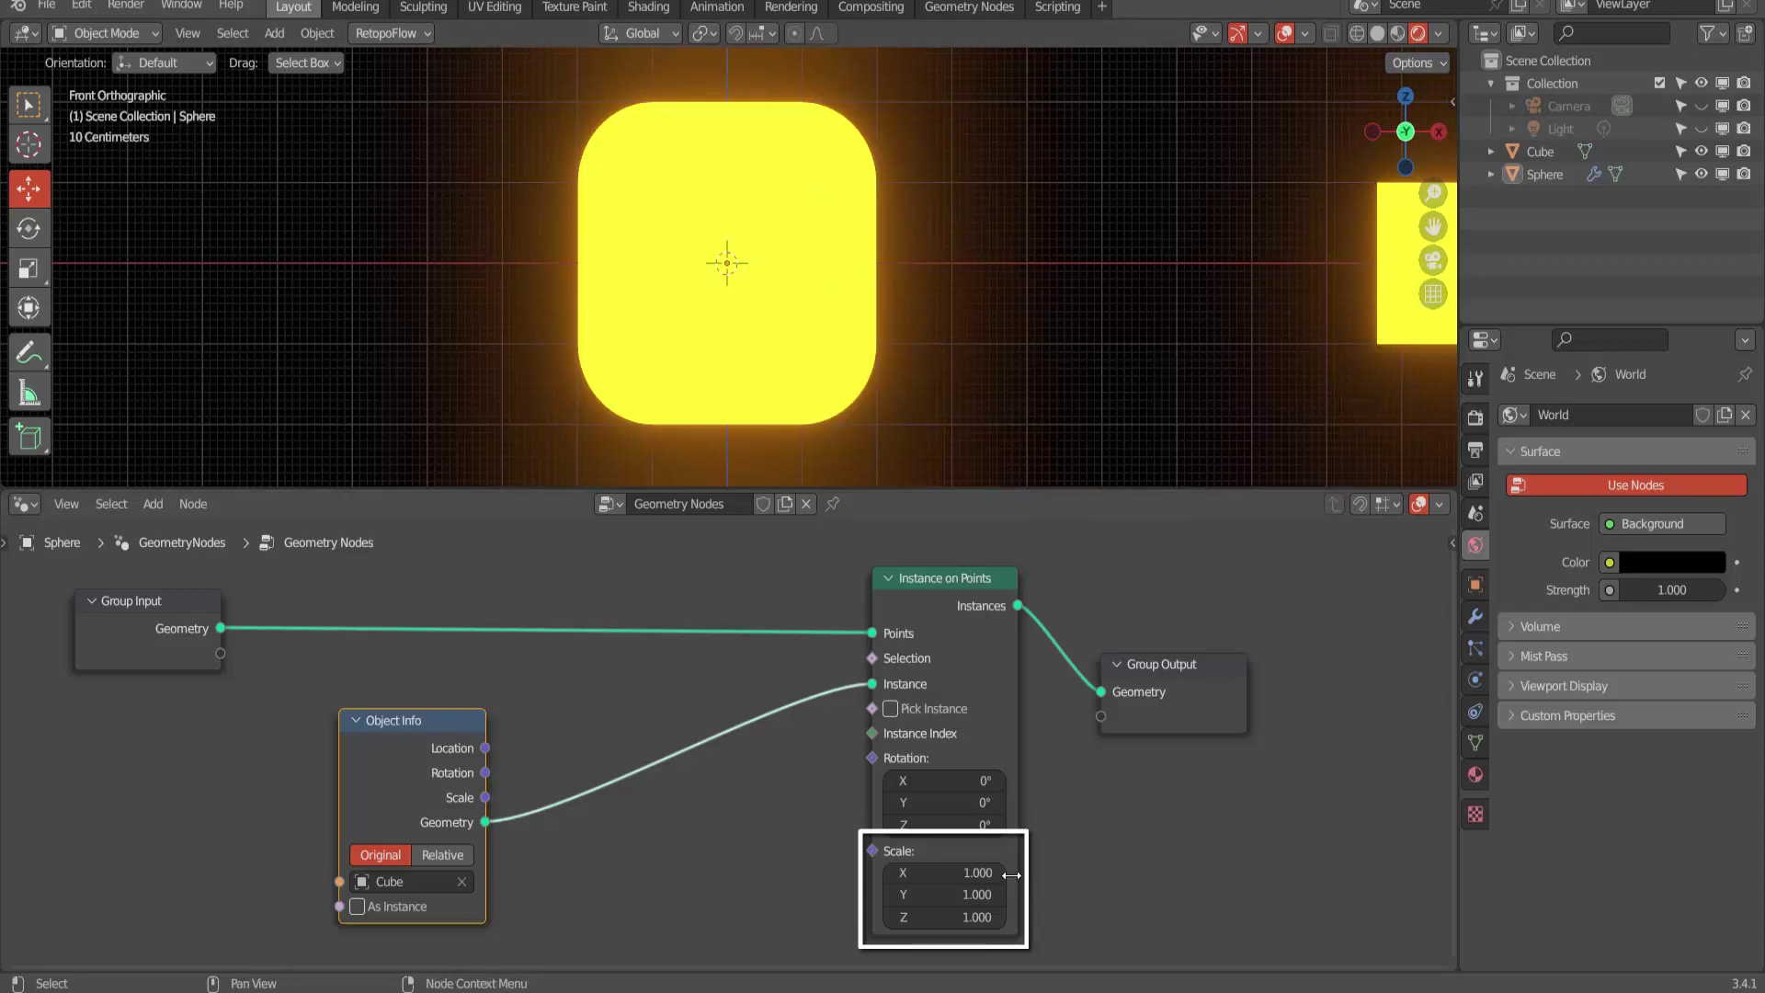
- Set the instance Scale on all three axes to 0.008, shrinking the cubes to tiny dots
{"action": "left_click_drag", "start_coordinate": [944, 873], "coordinate": [944, 917]}
{"action": "type", "text": "0.005"}
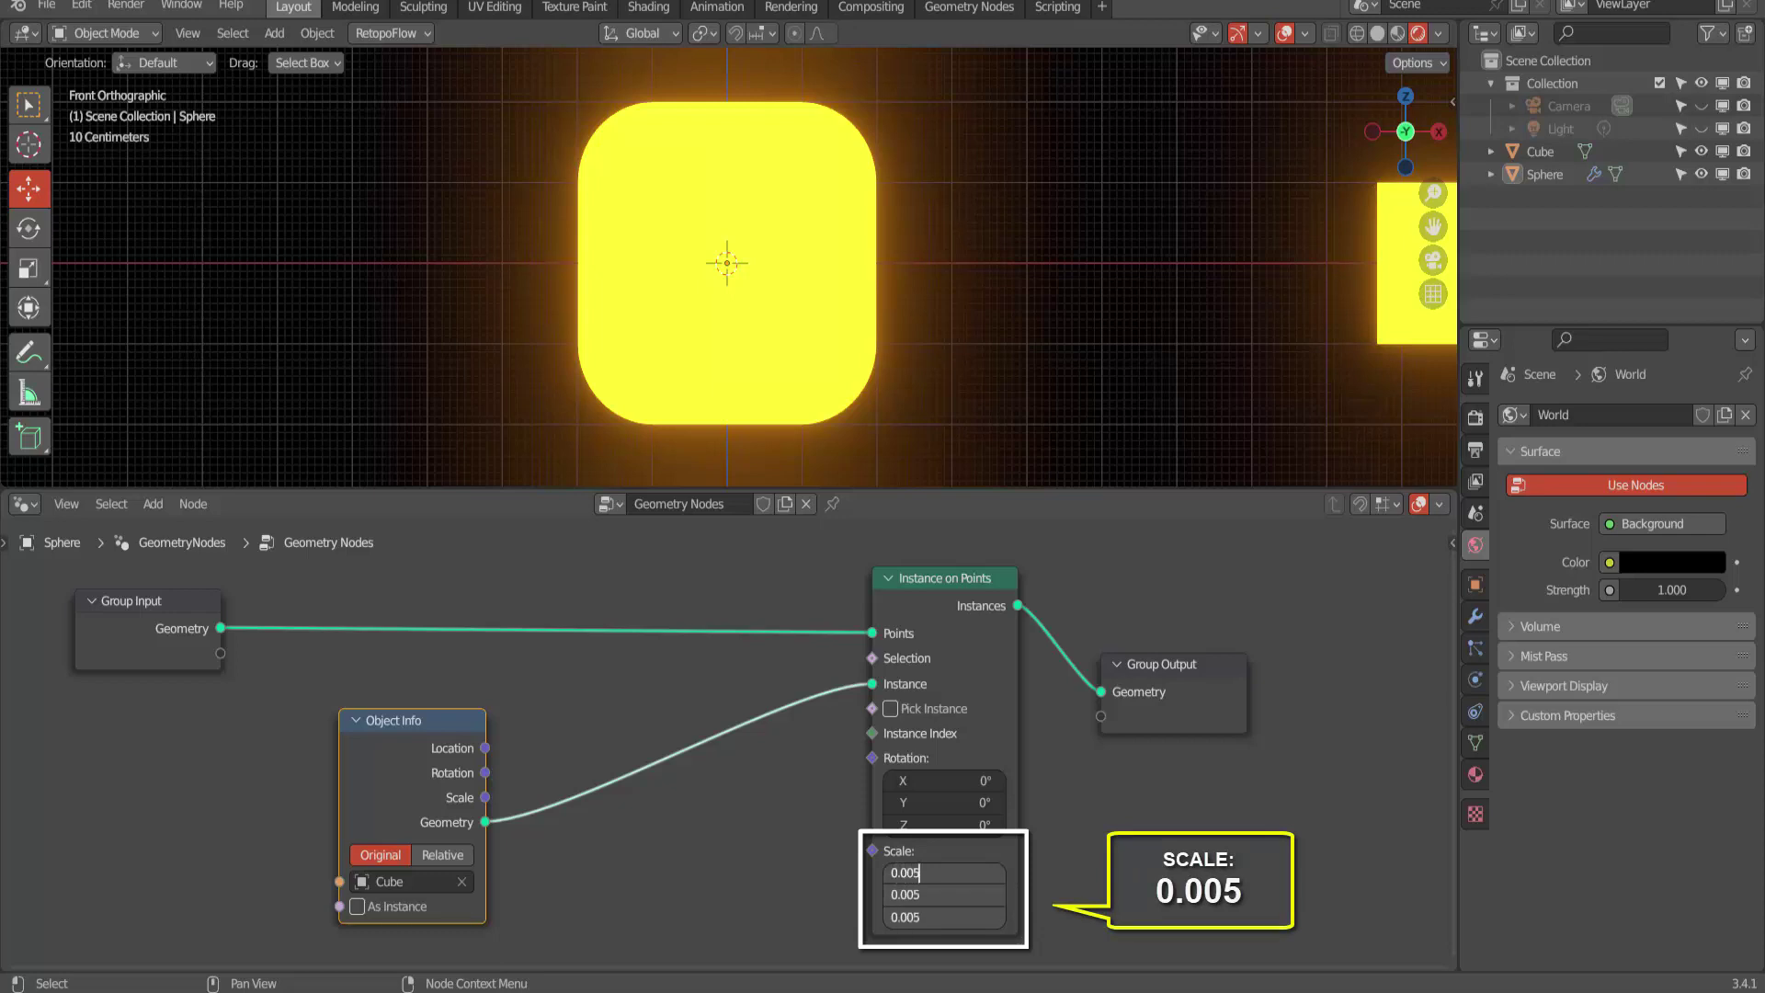
{"action": "key", "text": "Return"}
{"action": "scroll", "coordinate": [843, 319], "scroll_direction": "up", "scroll_amount": 4}
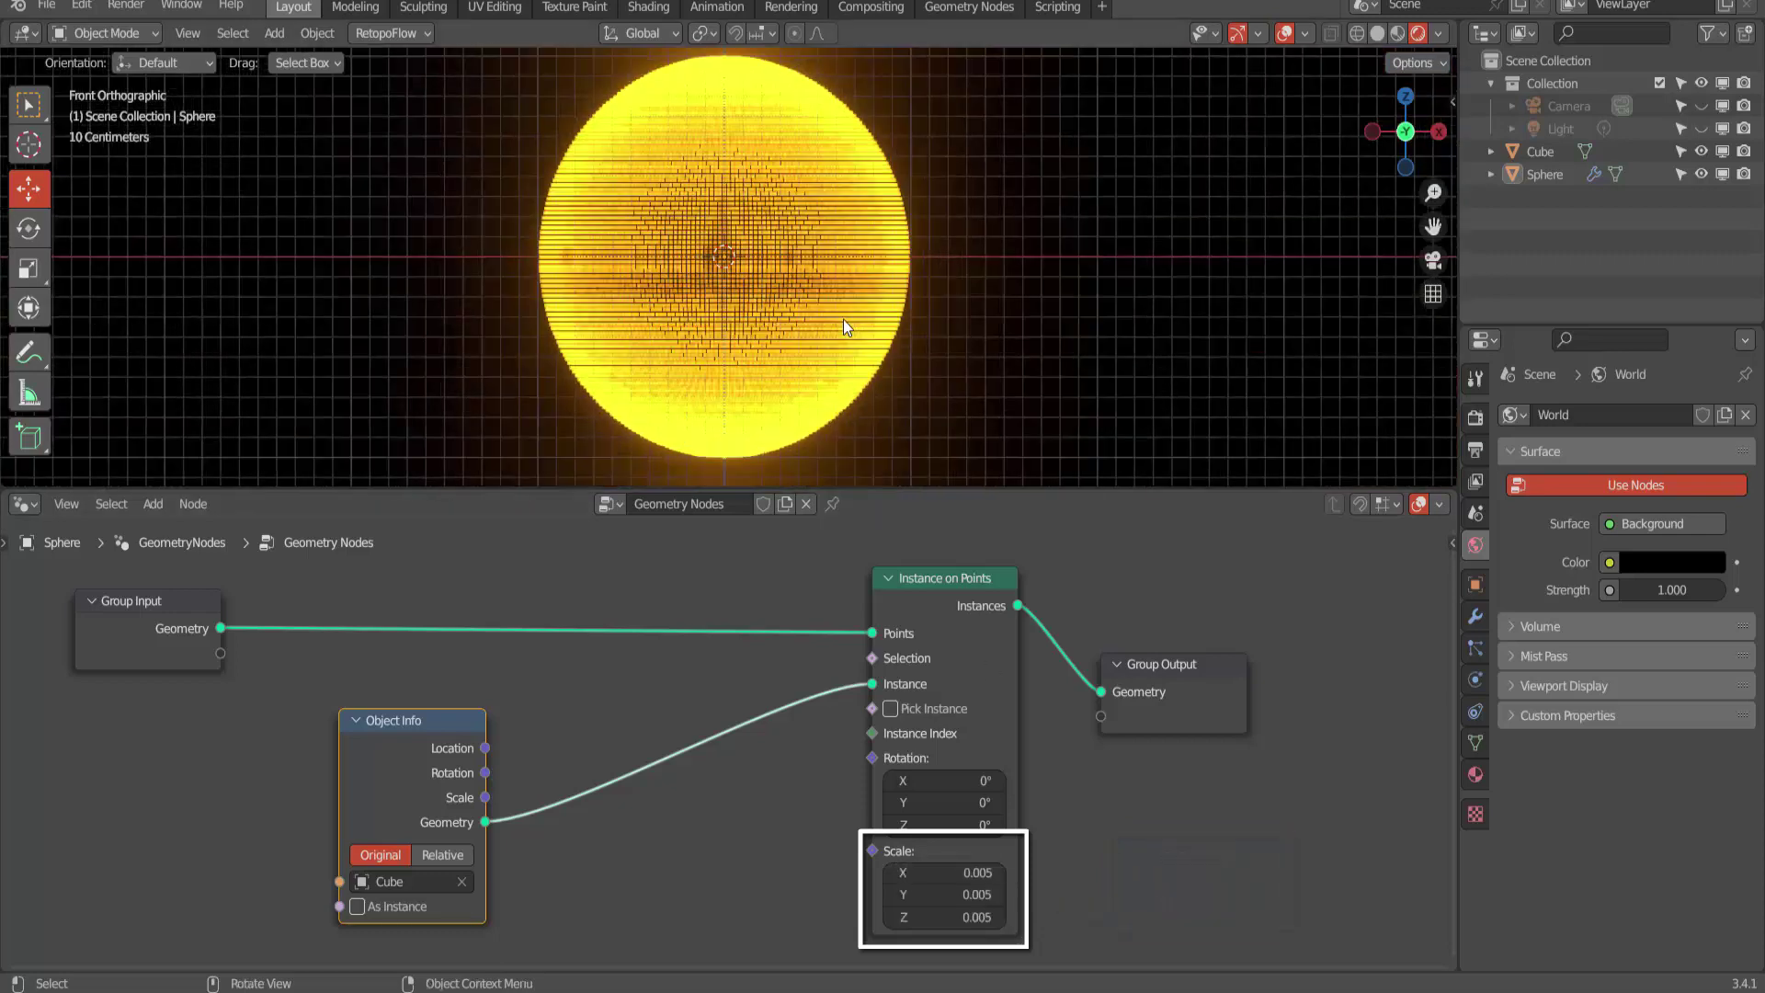
{"action": "scroll", "coordinate": [844, 321], "scroll_direction": "up", "scroll_amount": 3}
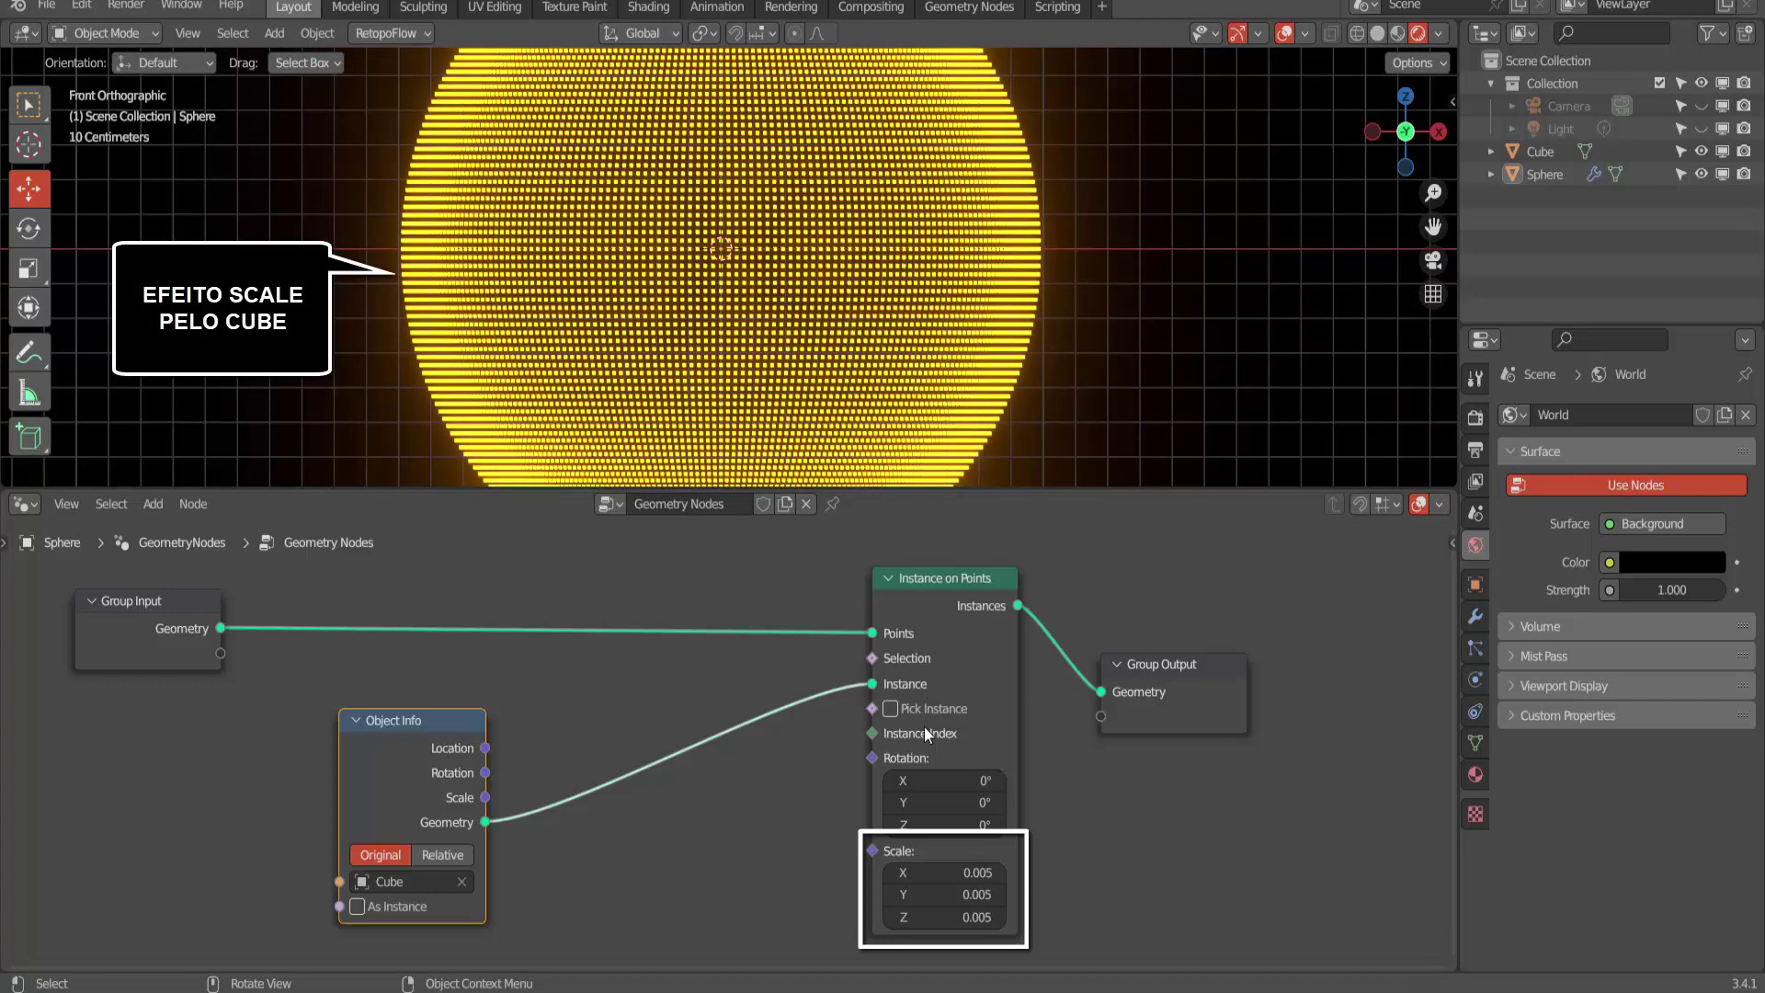
{"action": "left_click_drag", "start_coordinate": [944, 873], "coordinate": [944, 916]}
{"action": "type", "text": "0"}
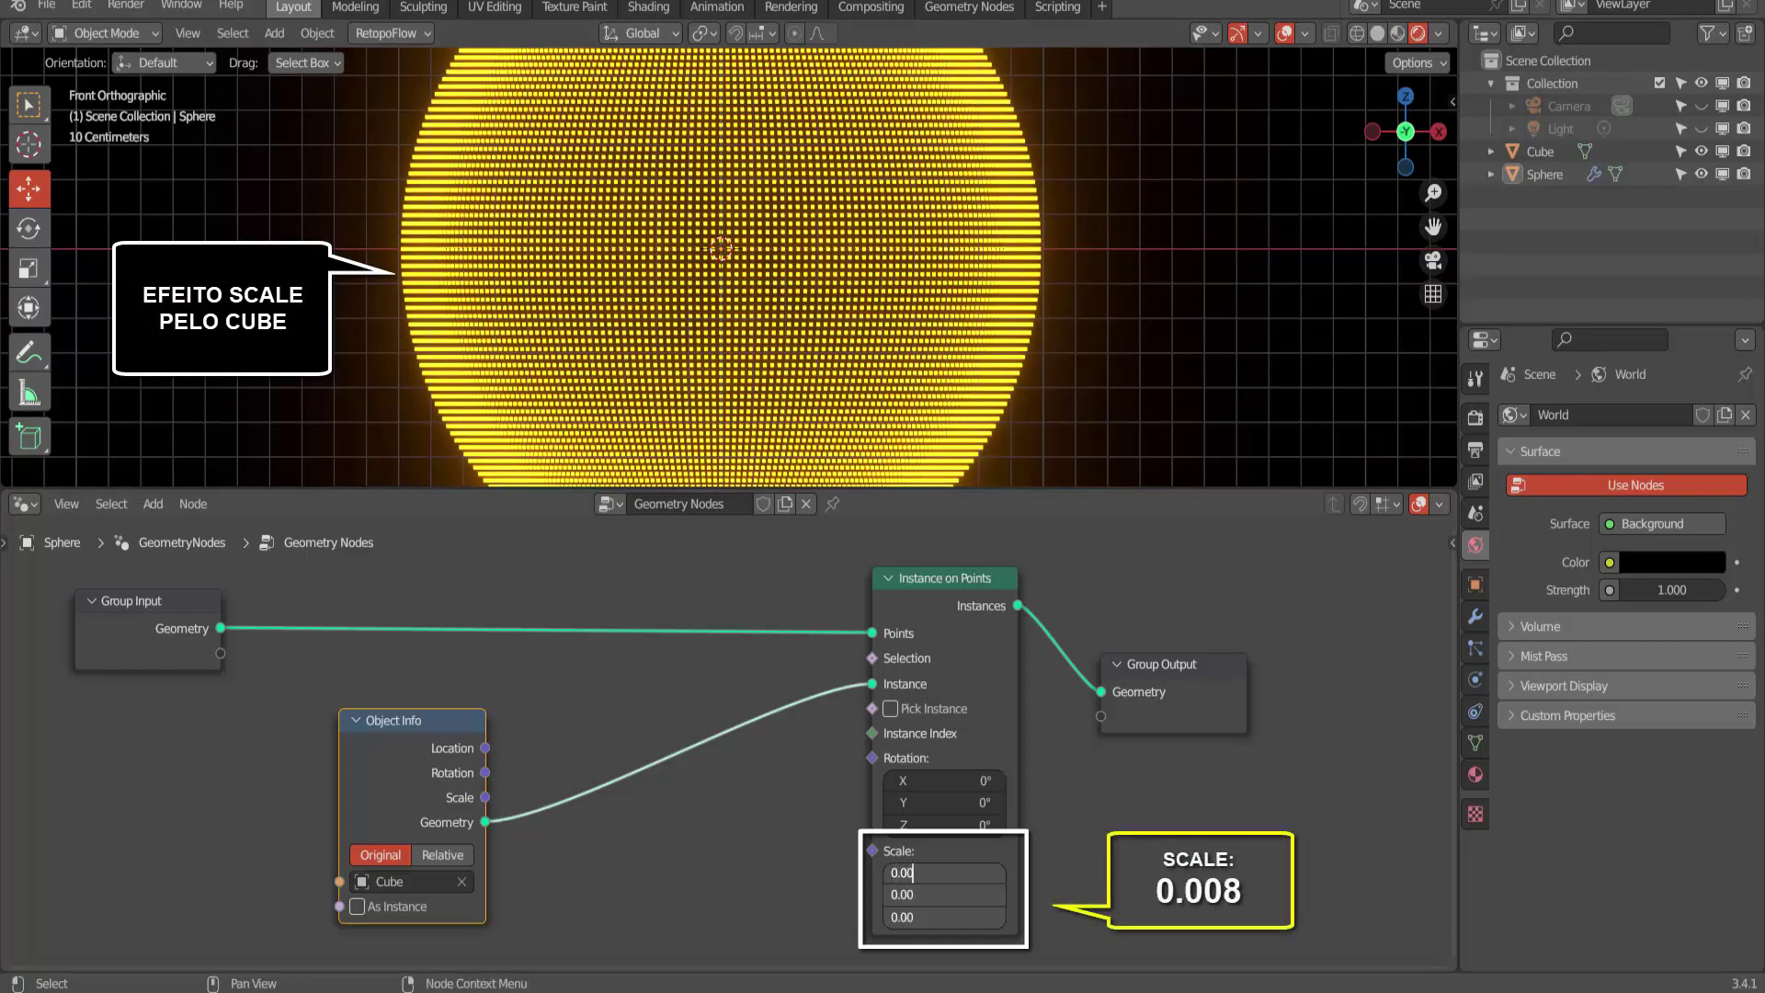
{"action": "type", "text": "8"}
{"action": "key", "text": "Return"}
- Zoom the viewport to fit the whole sphere and move the Object Info node lower right
{"action": "scroll", "coordinate": [761, 103], "scroll_direction": "down", "scroll_amount": 2}
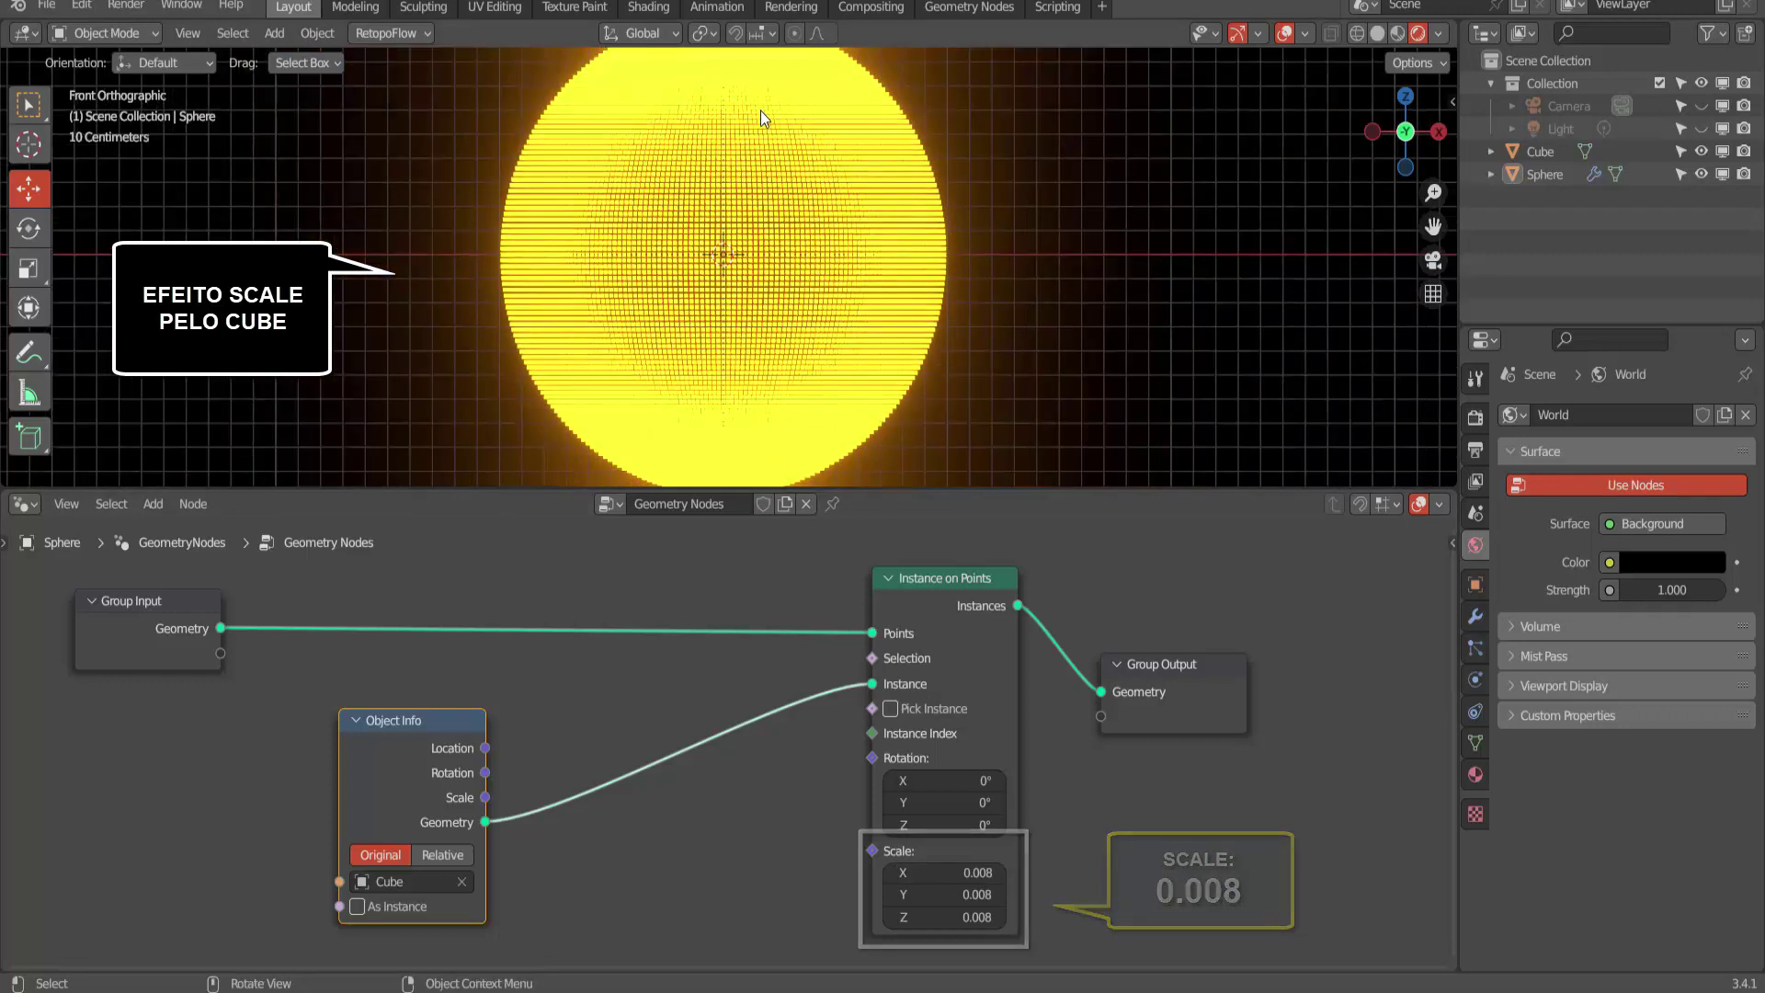
{"action": "scroll", "coordinate": [760, 110], "scroll_direction": "up", "scroll_amount": 1}
{"action": "scroll", "coordinate": [759, 110], "scroll_direction": "up", "scroll_amount": 2}
{"action": "scroll", "coordinate": [760, 111], "scroll_direction": "up", "scroll_amount": 3}
{"action": "scroll", "coordinate": [760, 110], "scroll_direction": "down", "scroll_amount": 2}
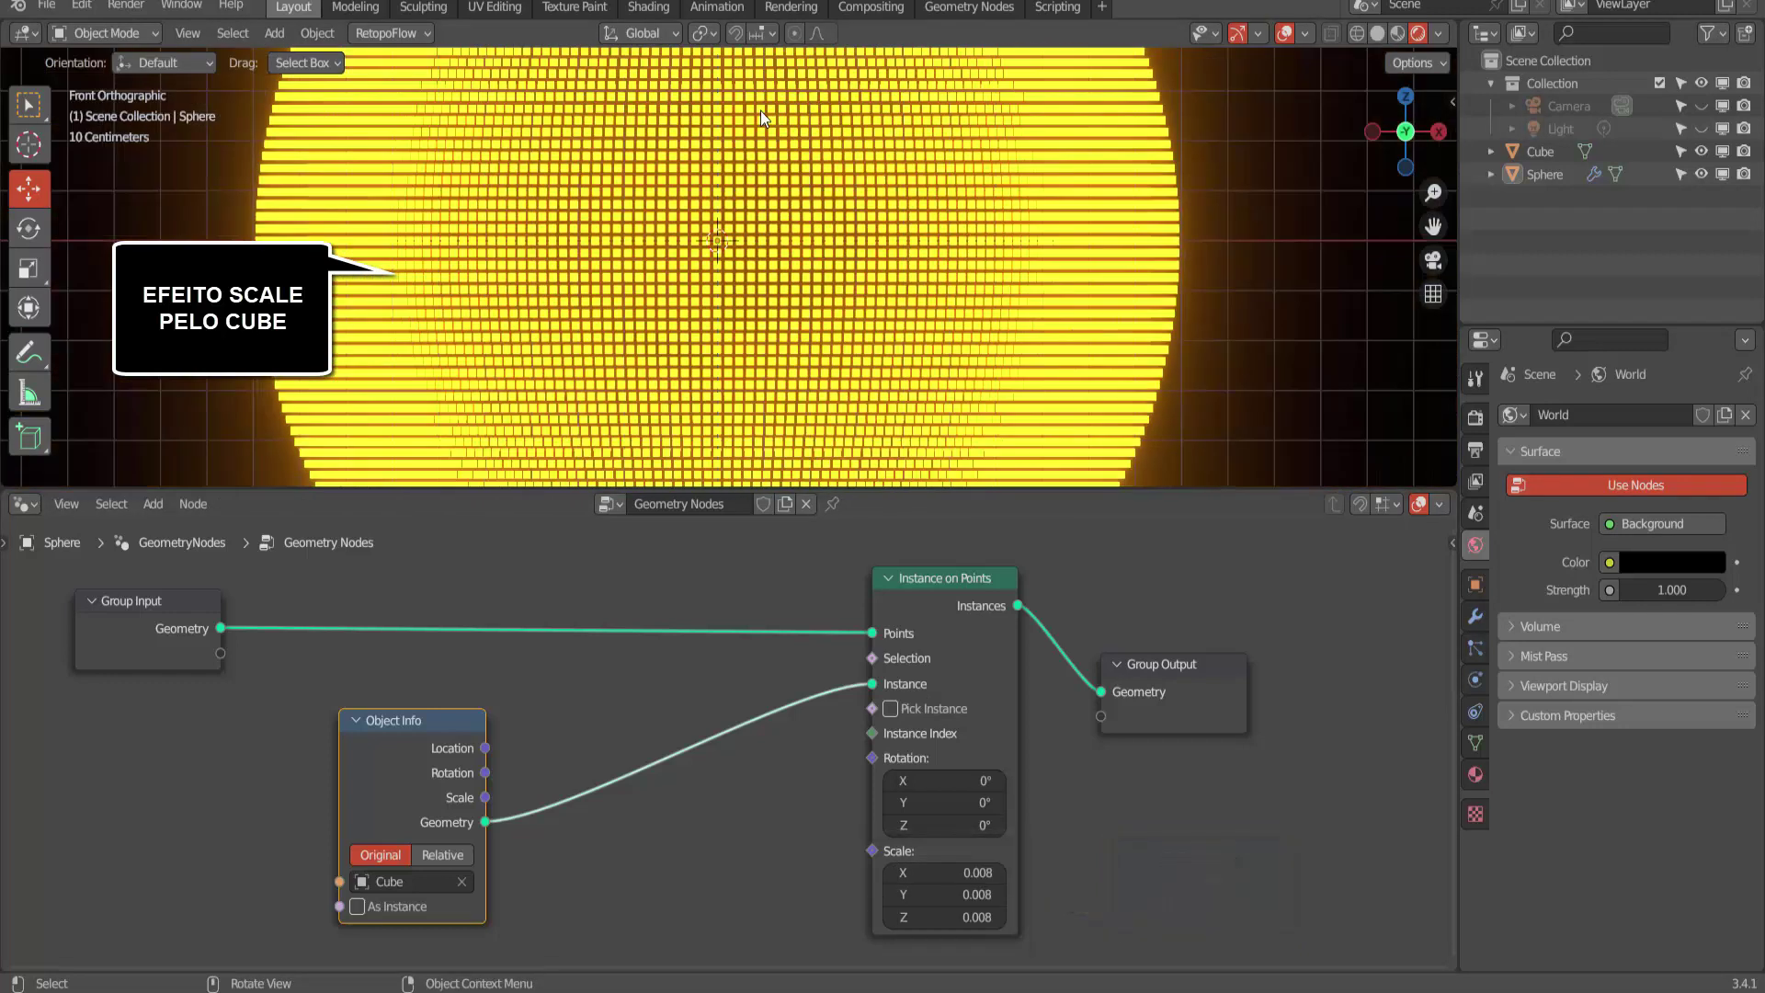
{"action": "scroll", "coordinate": [759, 110], "scroll_direction": "down", "scroll_amount": 2}
{"action": "scroll", "coordinate": [760, 110], "scroll_direction": "down", "scroll_amount": 2}
{"action": "scroll", "coordinate": [760, 110], "scroll_direction": "down", "scroll_amount": 2}
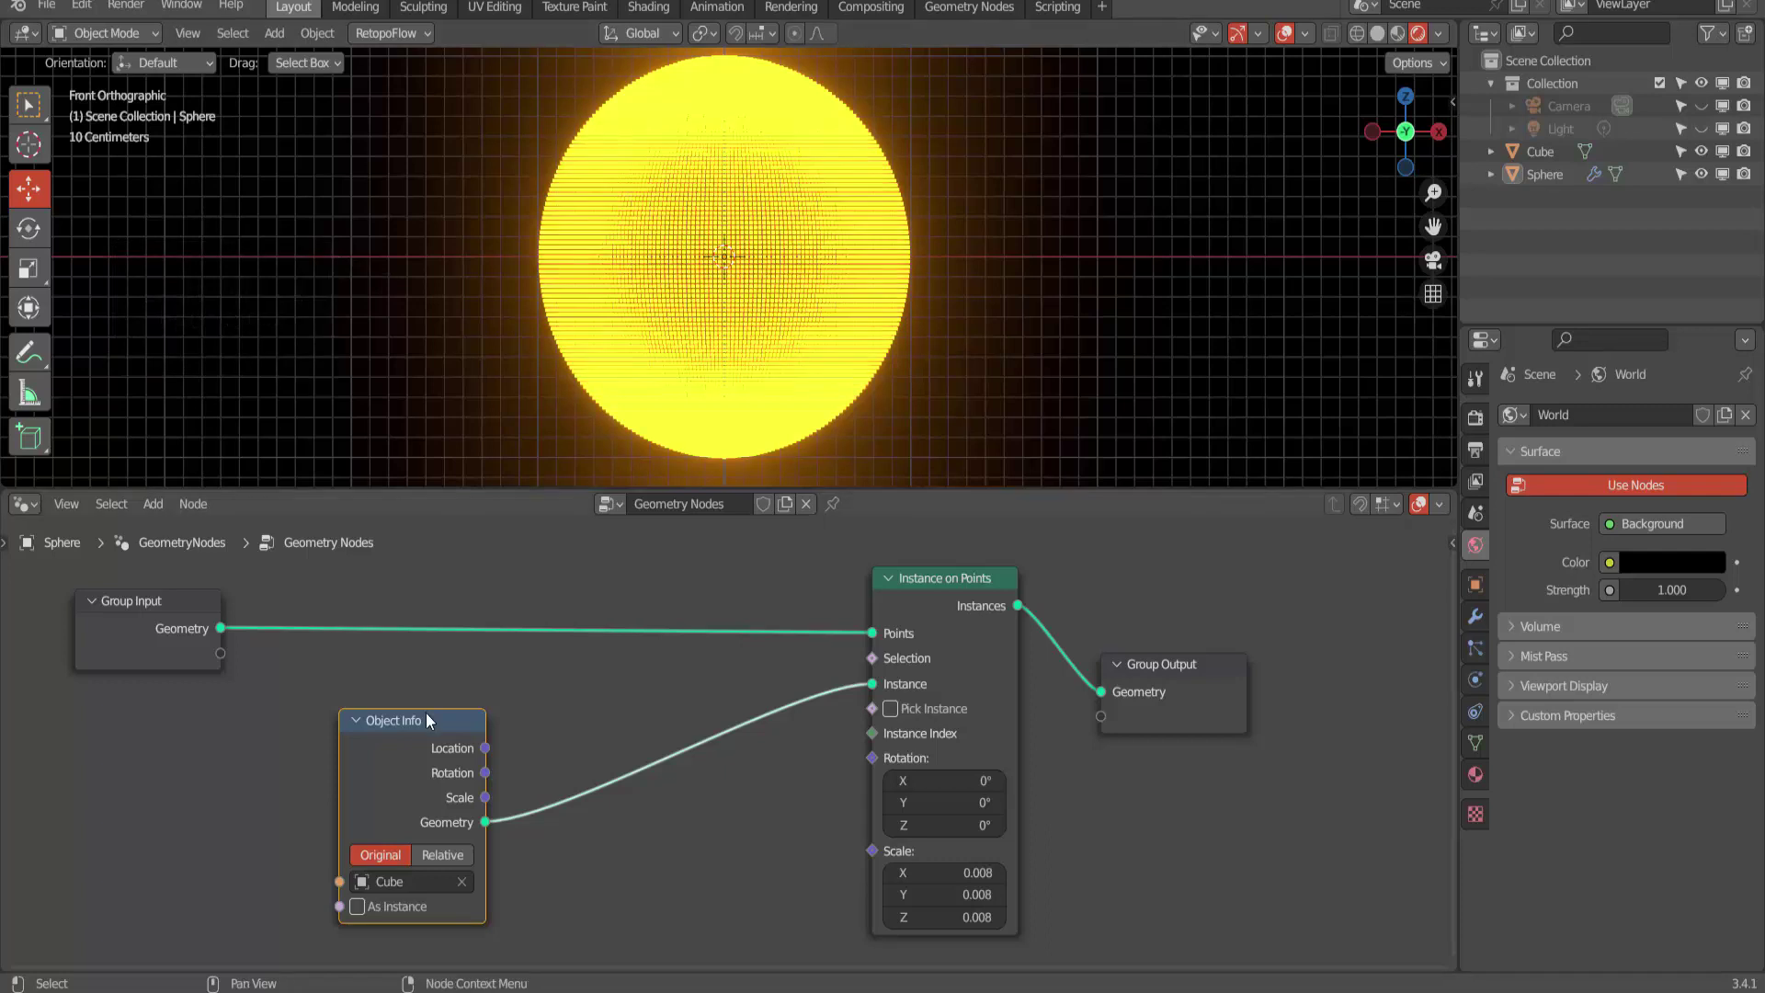
{"action": "left_click_drag", "start_coordinate": [427, 714], "coordinate": [689, 765]}
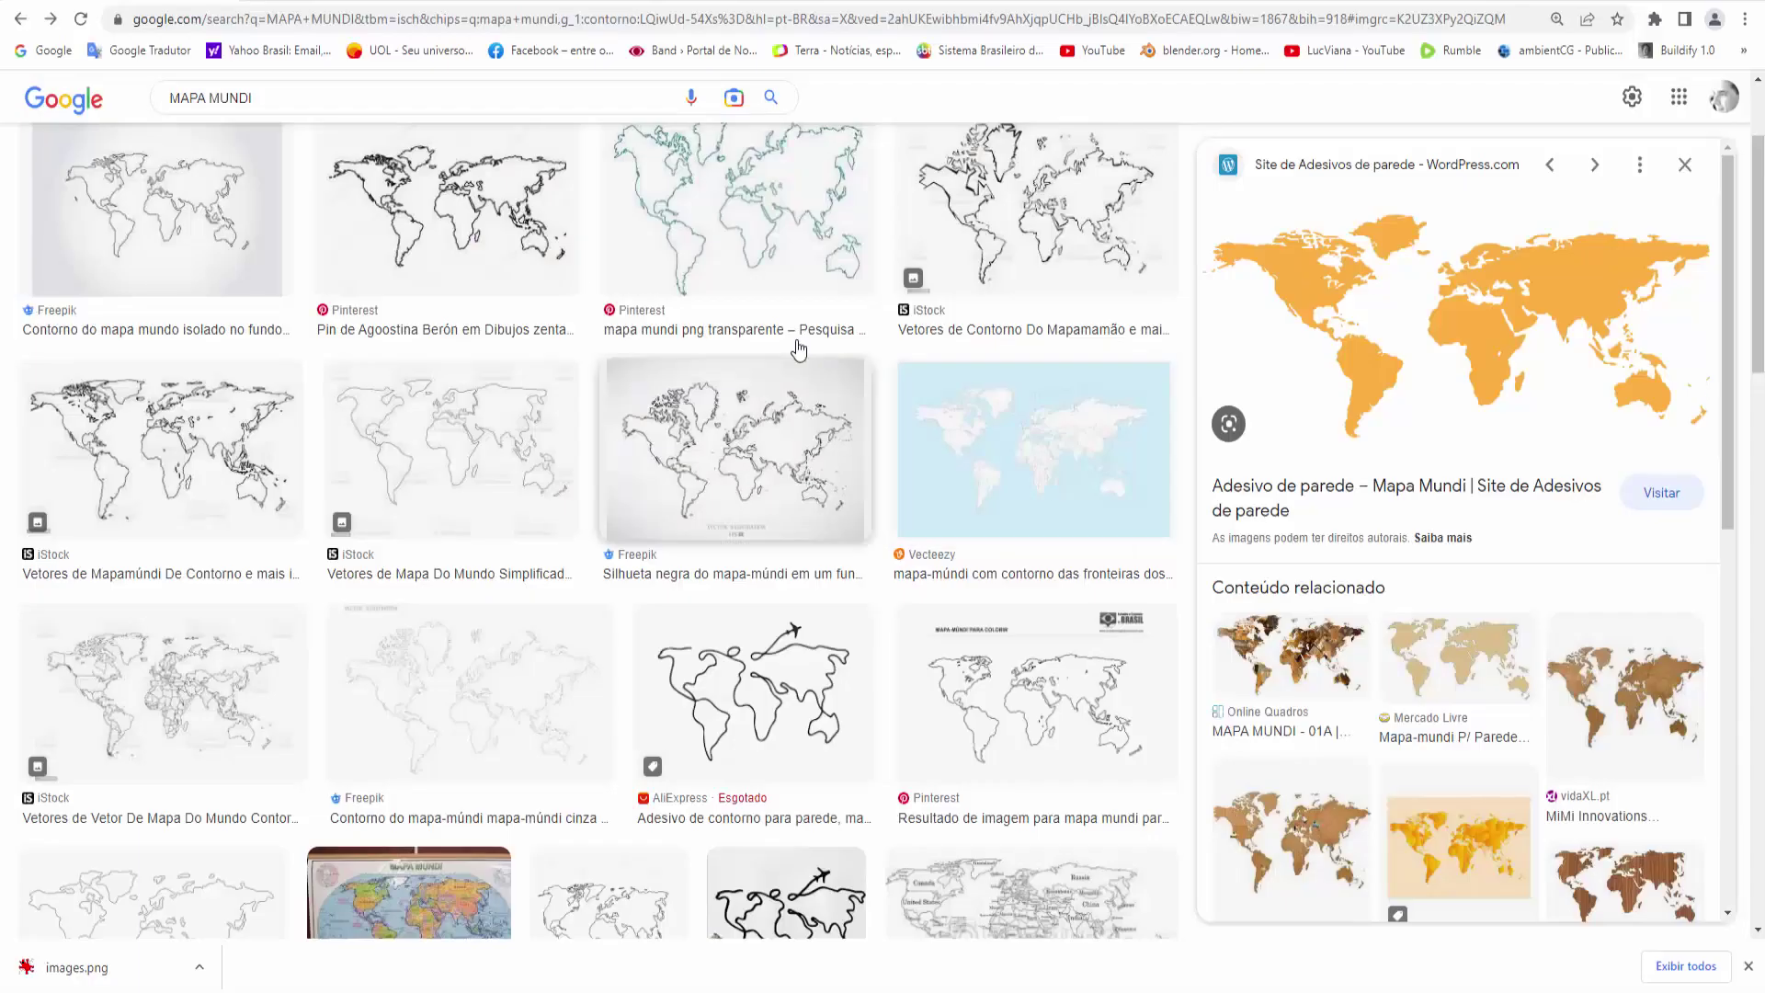
{"action": "scroll", "coordinate": [1189, 609], "scroll_direction": "down", "scroll_amount": 3}
{"action": "scroll", "coordinate": [1189, 608], "scroll_direction": "down", "scroll_amount": 5}
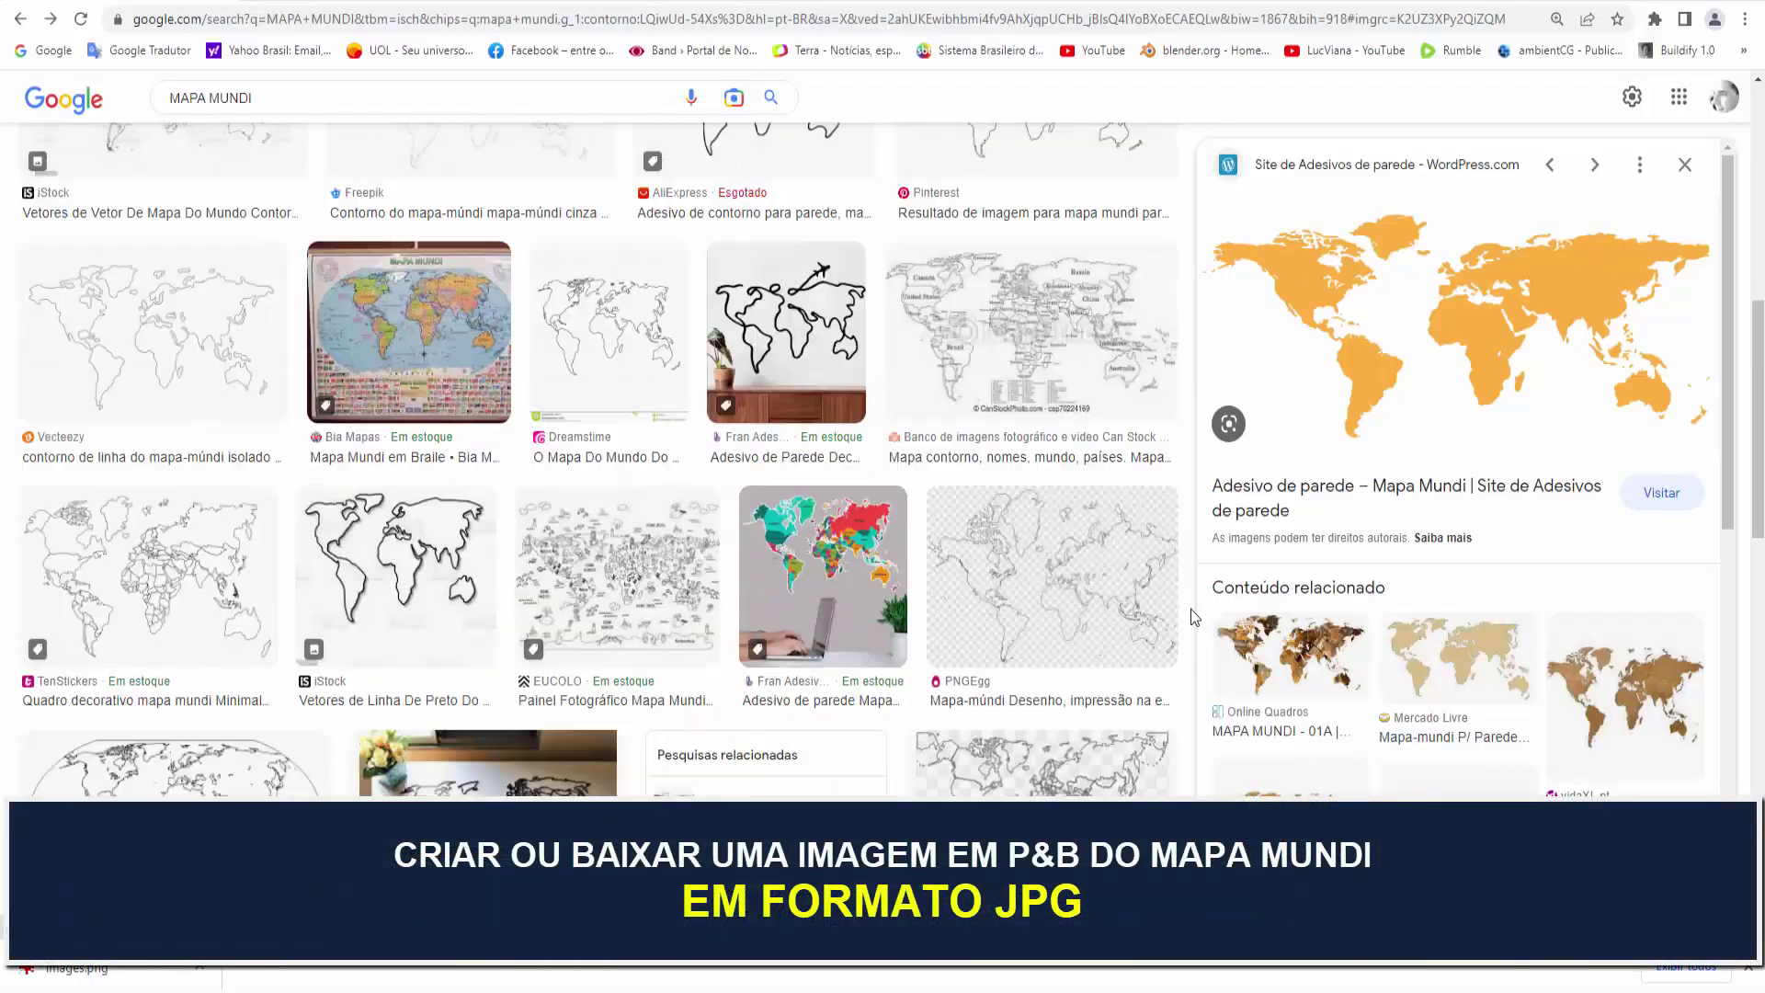
{"action": "scroll", "coordinate": [1190, 609], "scroll_direction": "down", "scroll_amount": 5}
{"action": "scroll", "coordinate": [1190, 609], "scroll_direction": "down", "scroll_amount": 5}
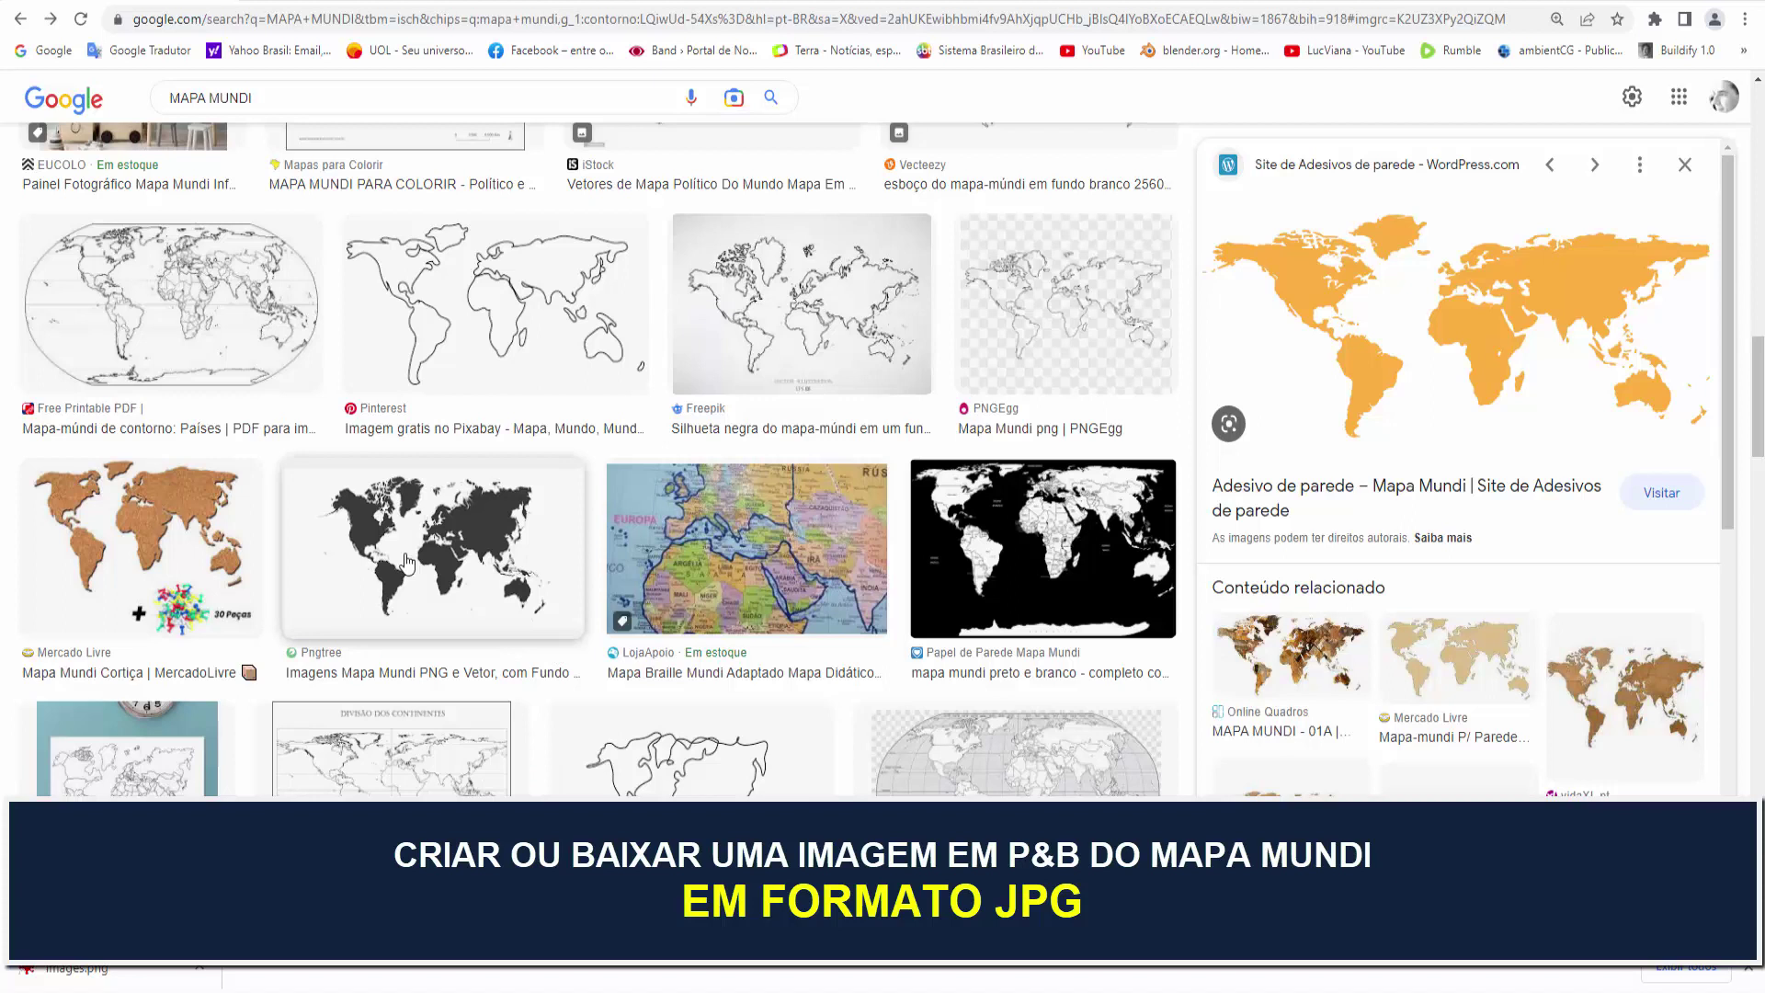
{"action": "scroll", "coordinate": [501, 581], "scroll_direction": "up", "scroll_amount": 2}
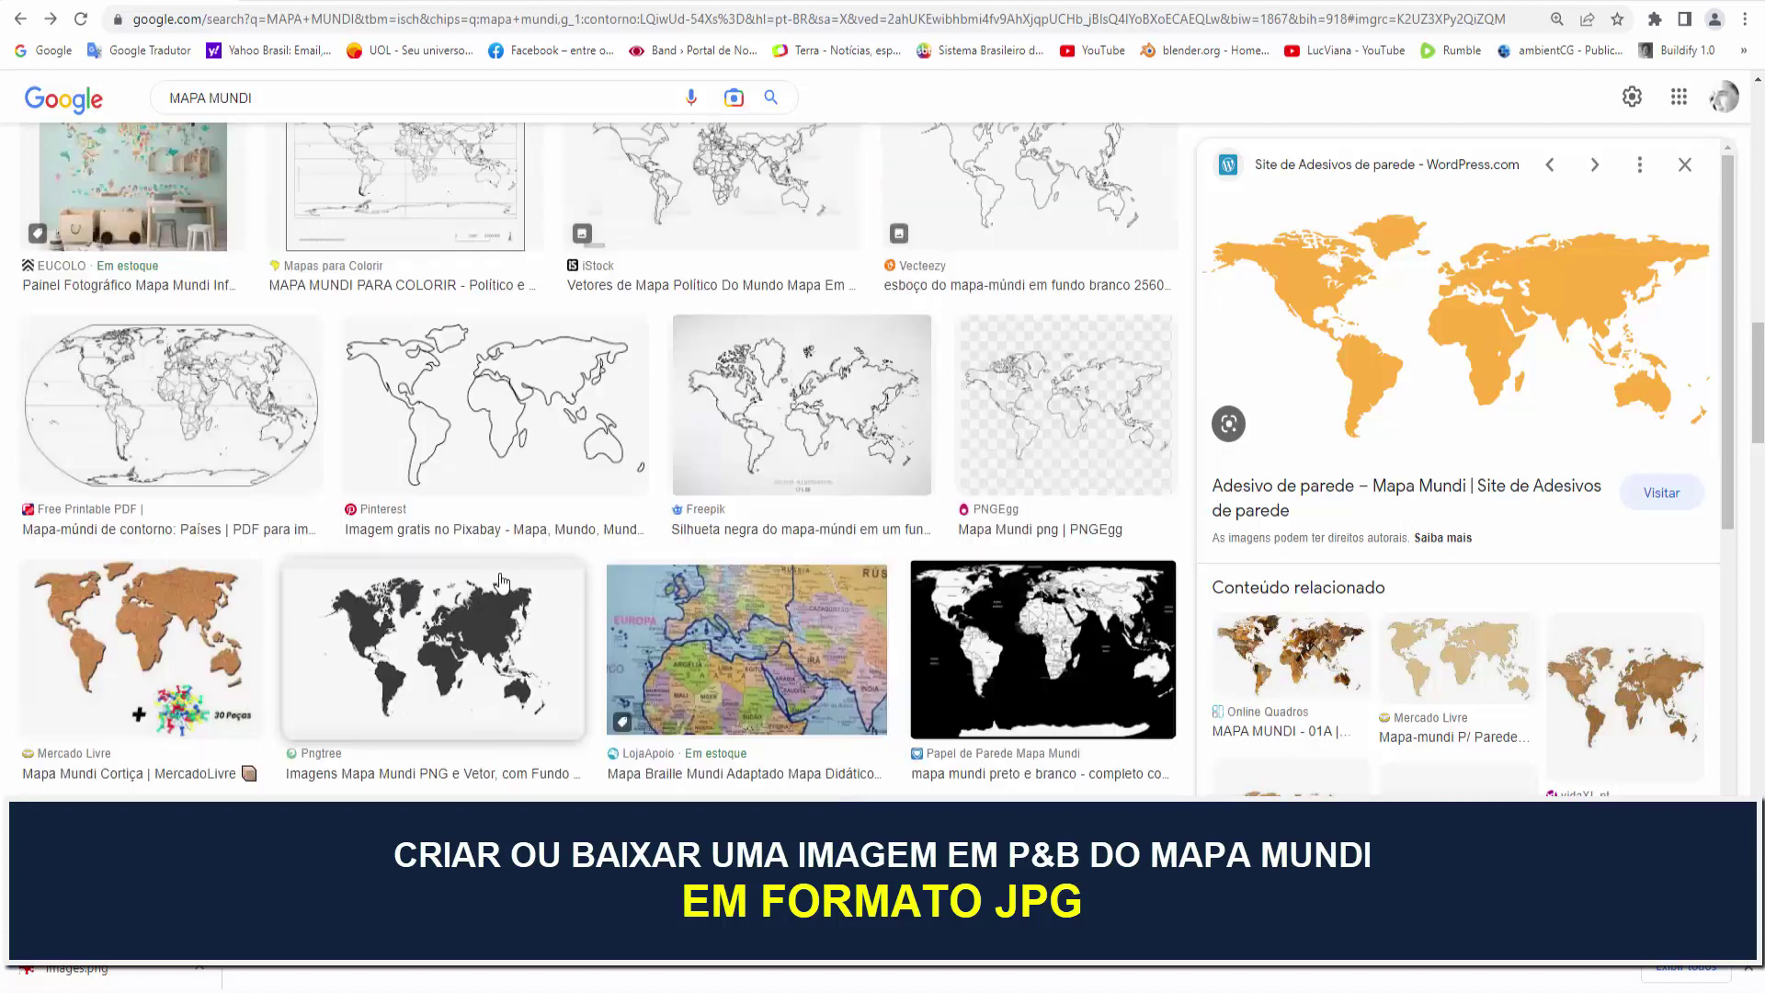
{"action": "scroll", "coordinate": [501, 581], "scroll_direction": "down", "scroll_amount": 2}
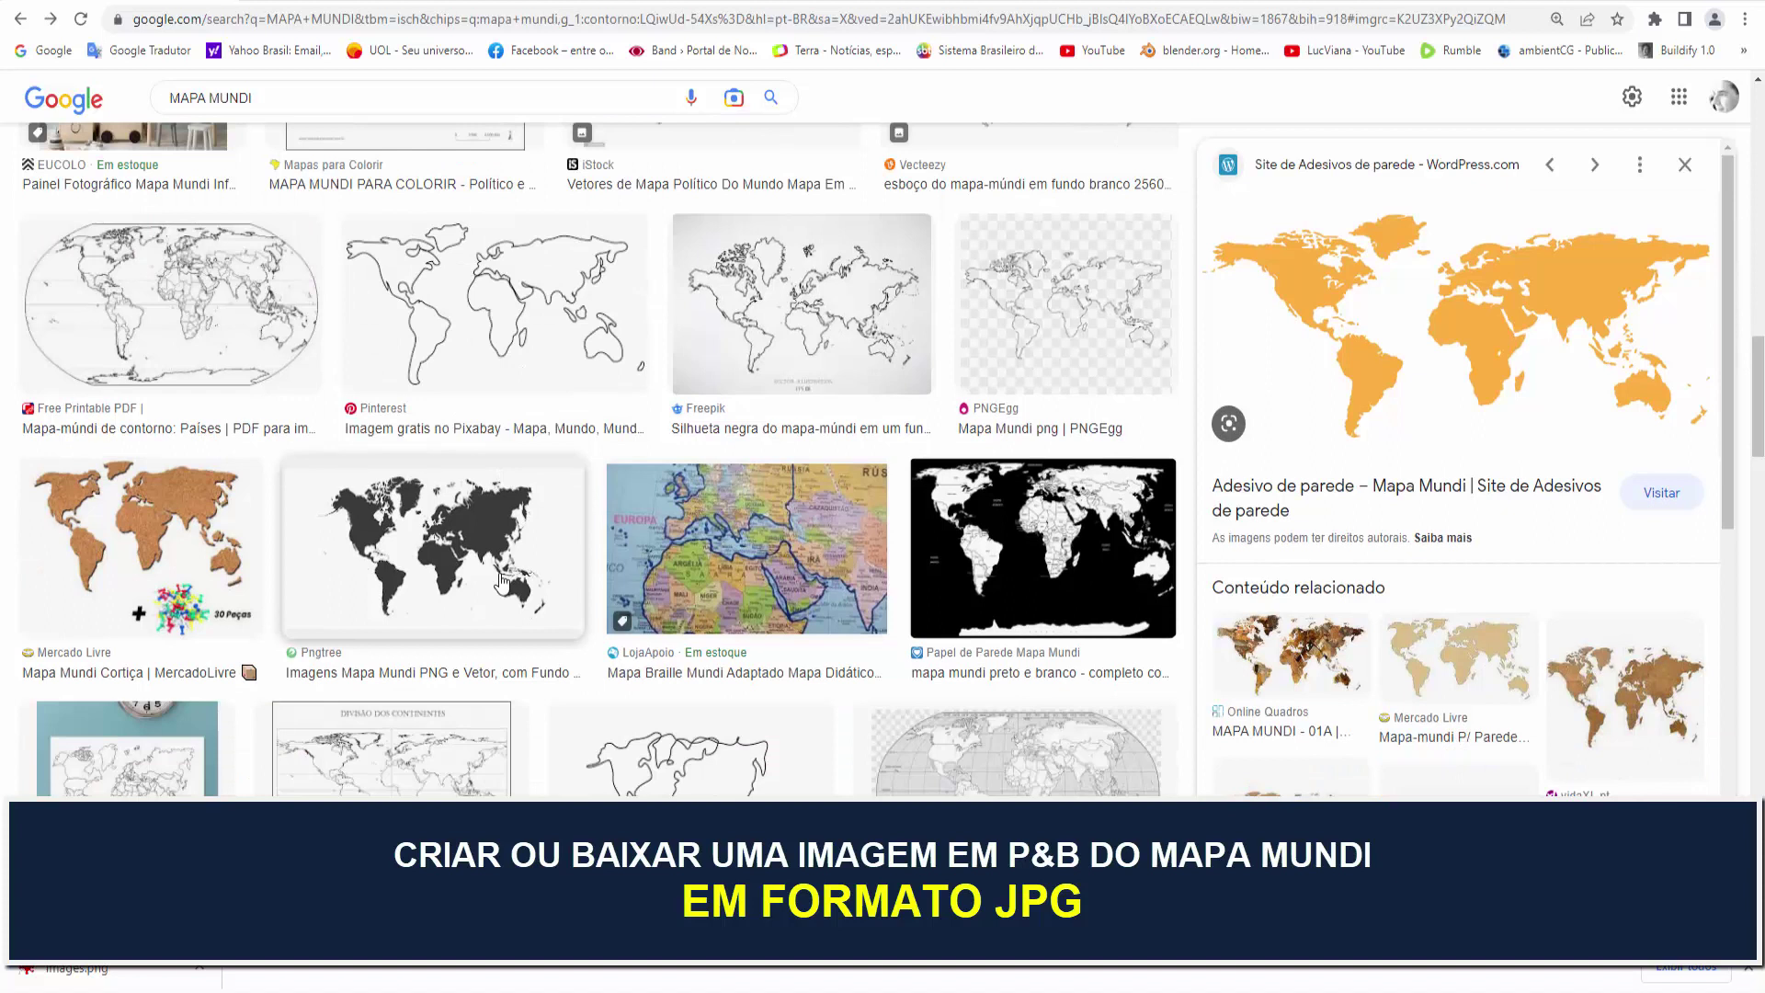
{"action": "scroll", "coordinate": [501, 581], "scroll_direction": "down", "scroll_amount": 1}
{"action": "scroll", "coordinate": [501, 581], "scroll_direction": "up", "scroll_amount": 1}
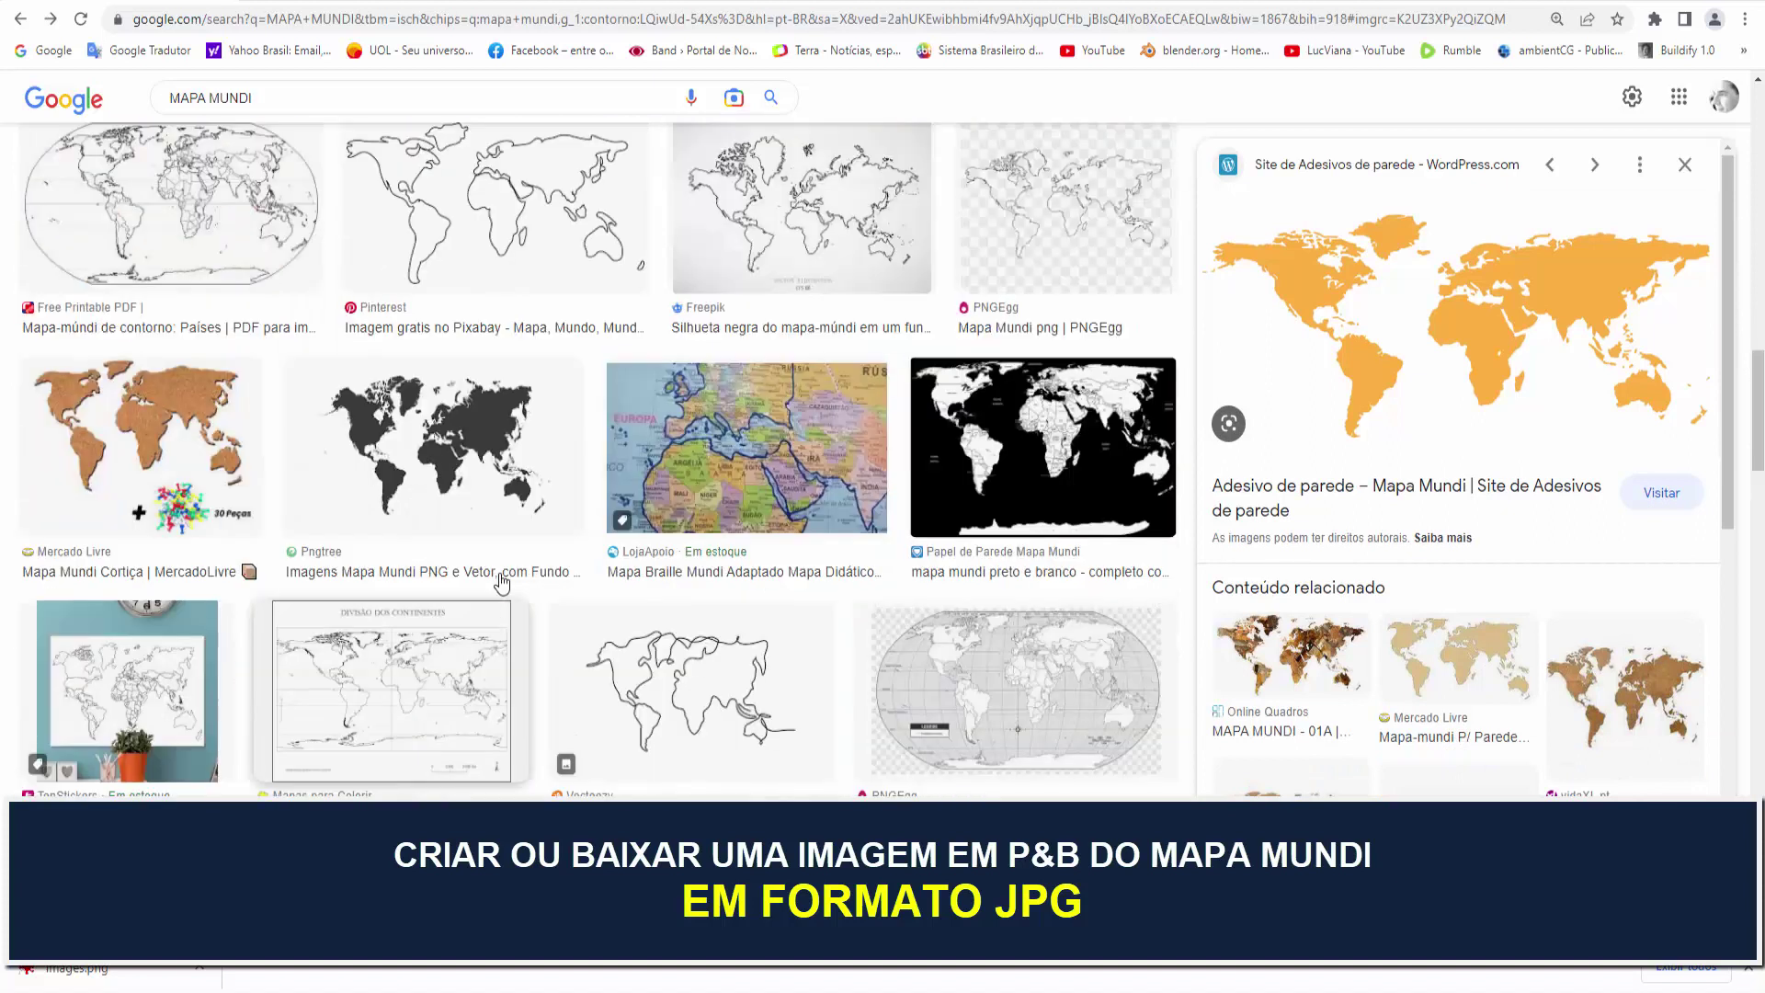
{"action": "scroll", "coordinate": [501, 581], "scroll_direction": "up", "scroll_amount": 1}
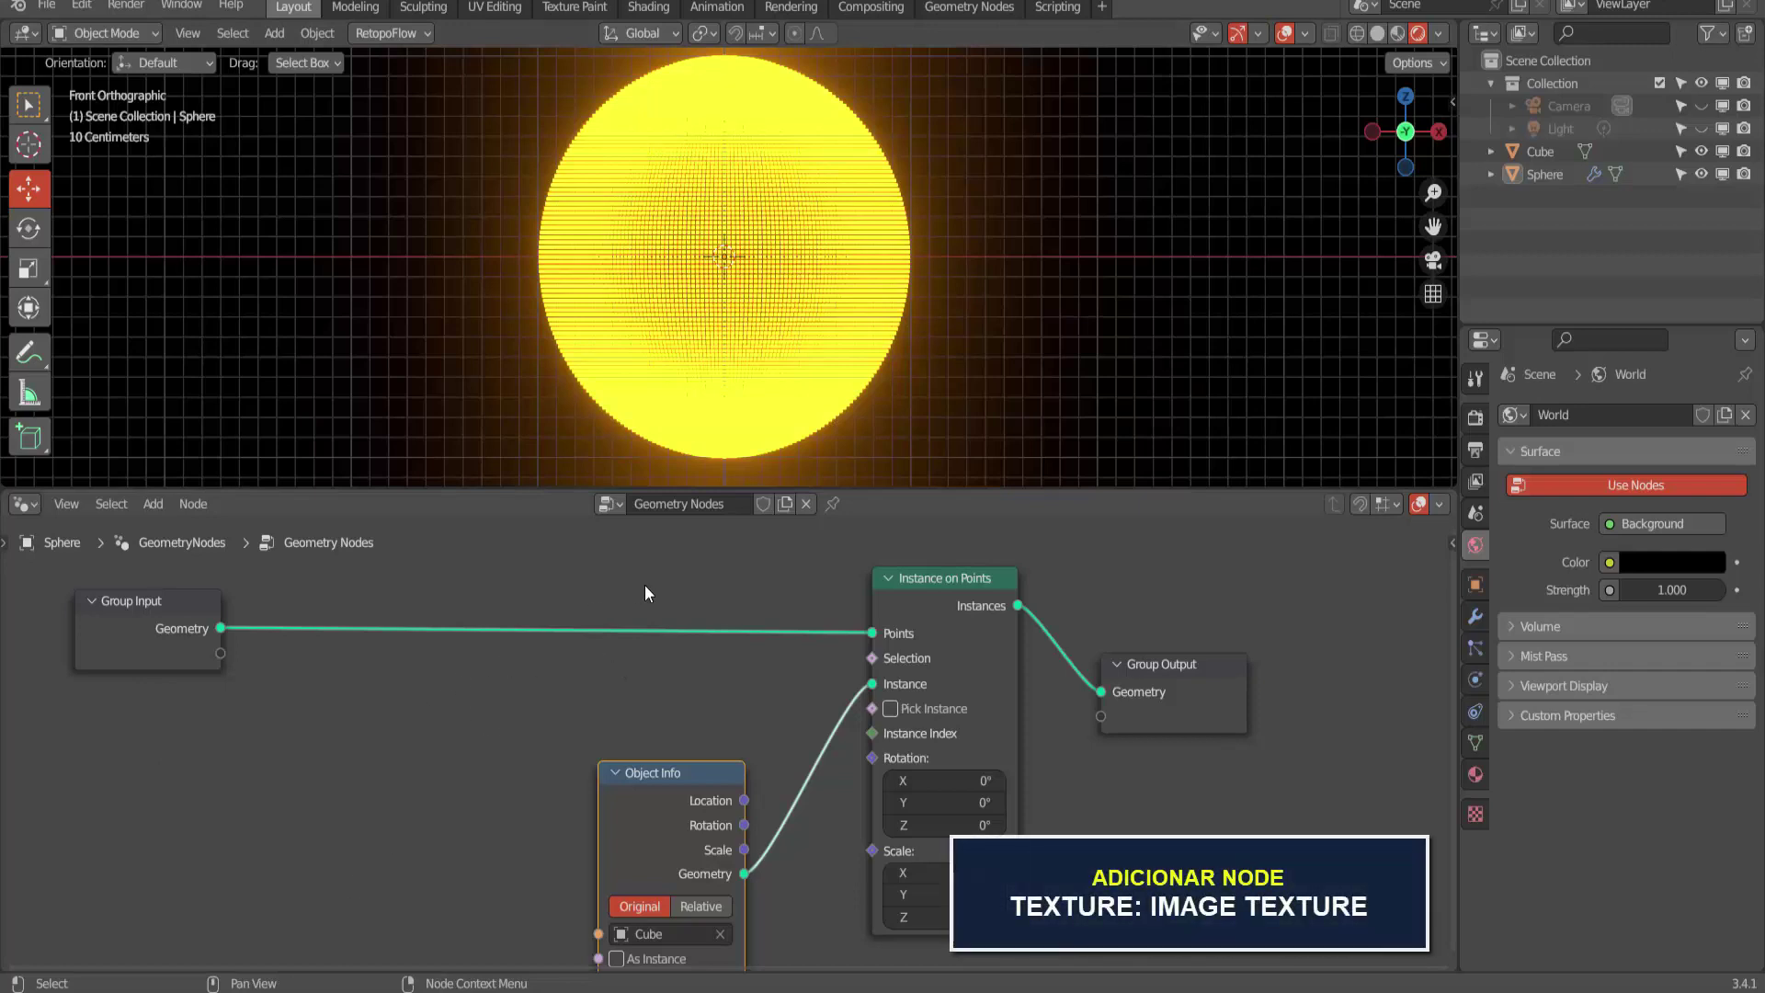
- Add an Image Texture node to the left of Object Info
{"action": "key", "text": "F3"}
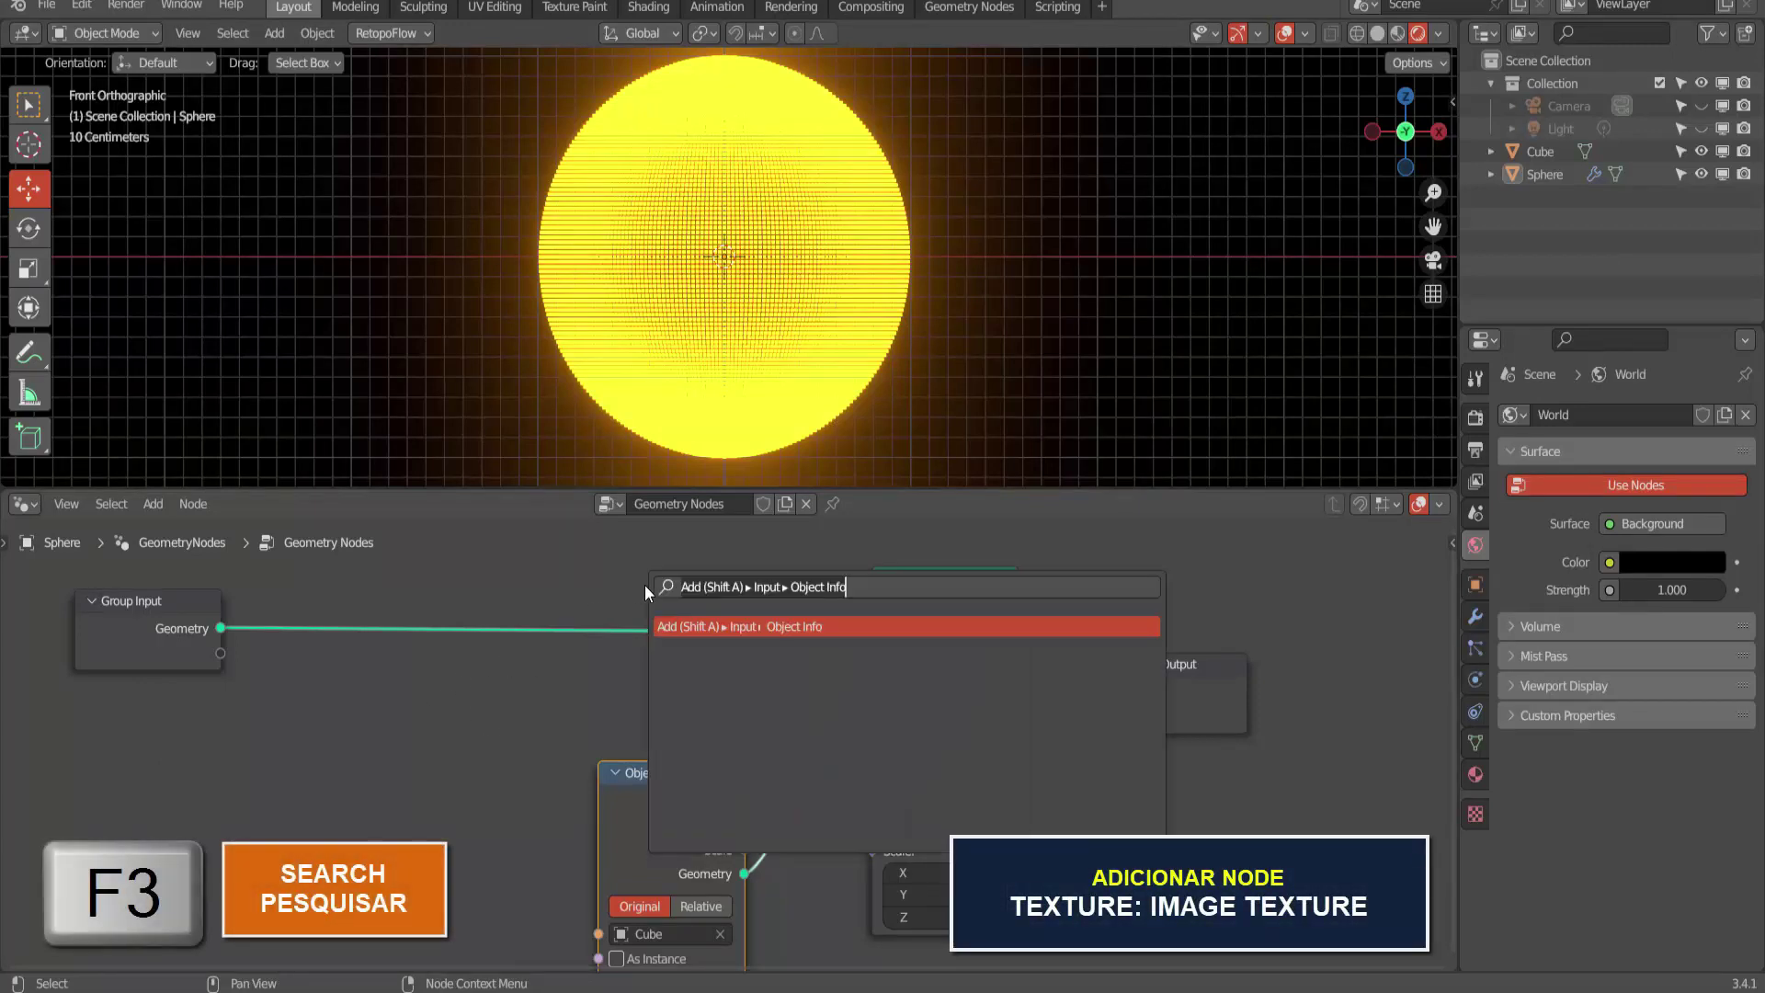
{"action": "type", "text": "IMAGE"}
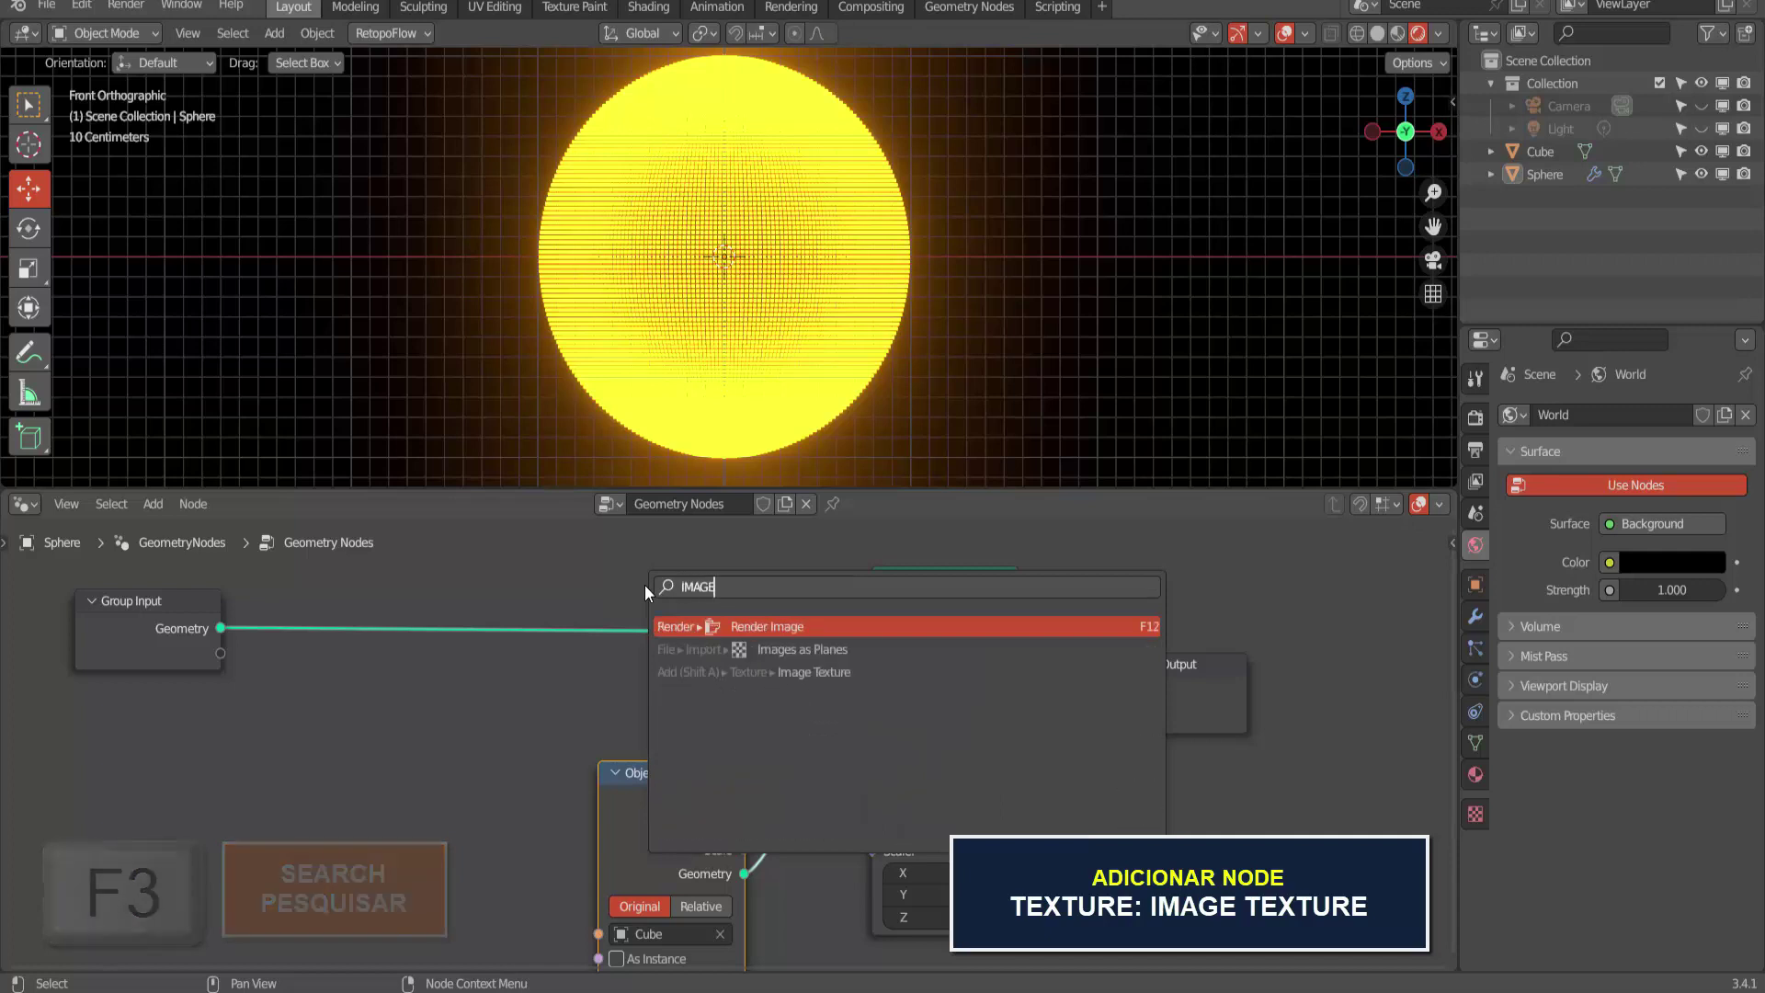
{"action": "type", "text": " TEXT"}
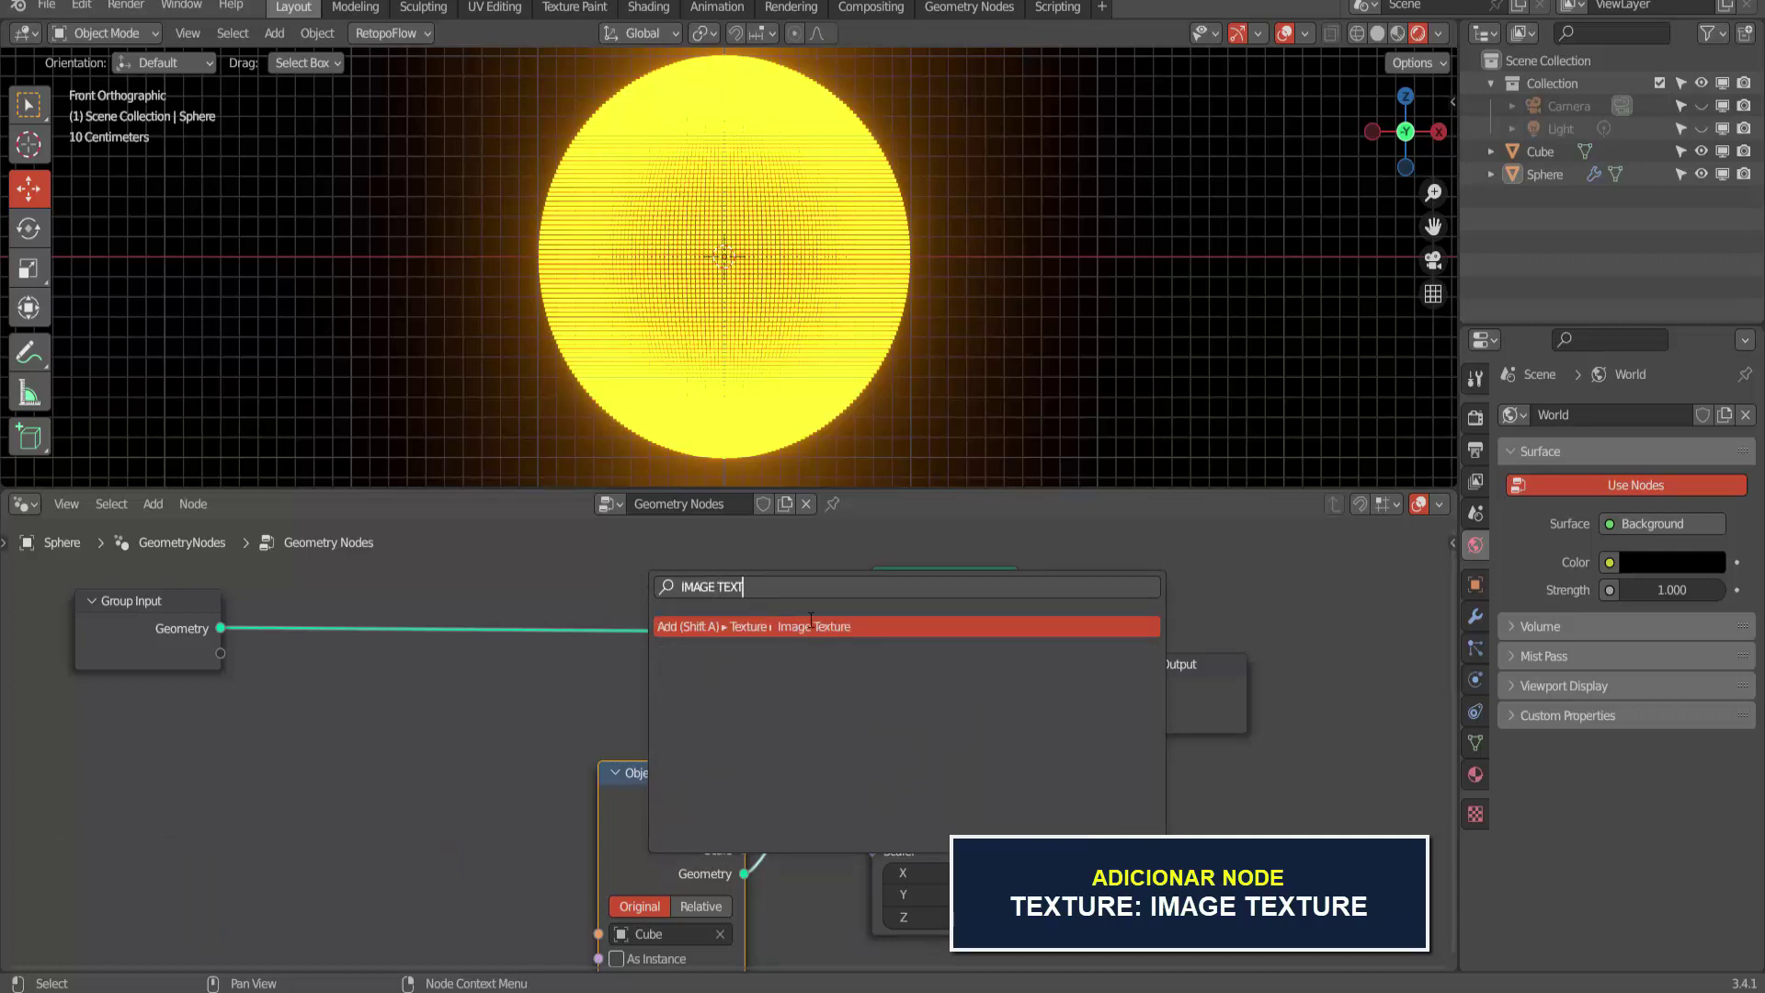
{"action": "key", "text": "Return"}
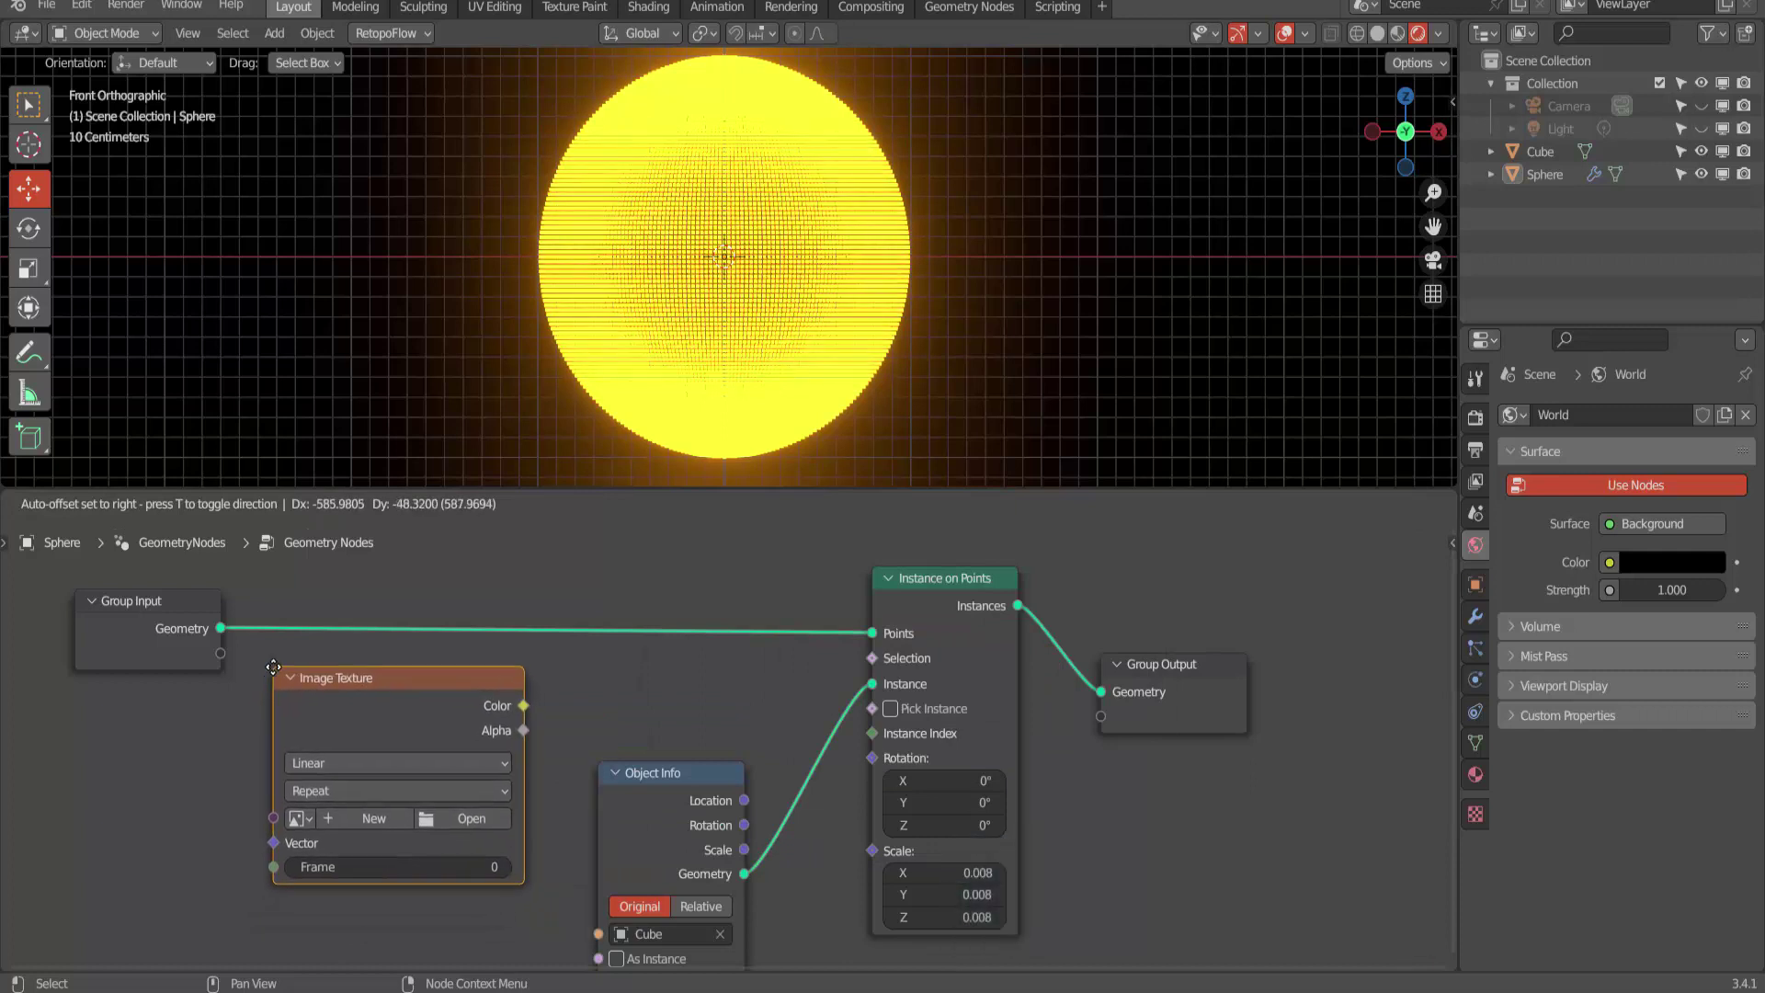
{"action": "left_click", "coordinate": [273, 665]}
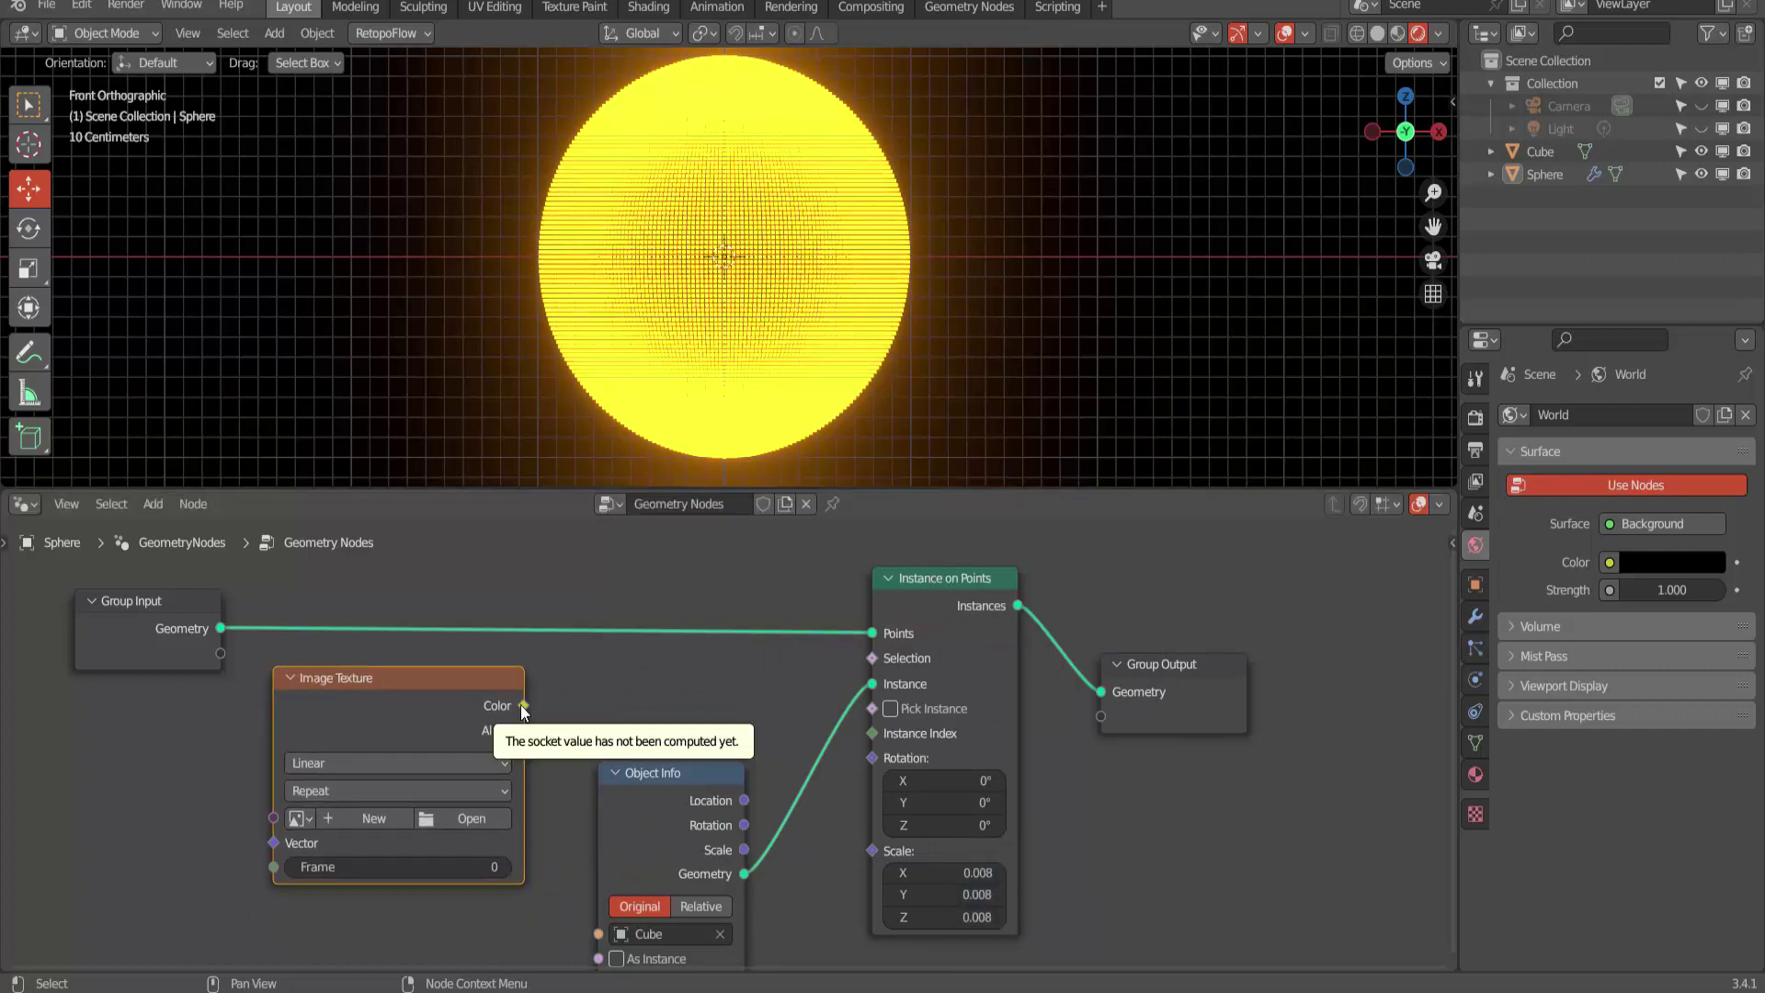
- Load mapa mundi (8).jpg from the Downloads folder into the Image Texture node
{"action": "left_click", "coordinate": [467, 818]}
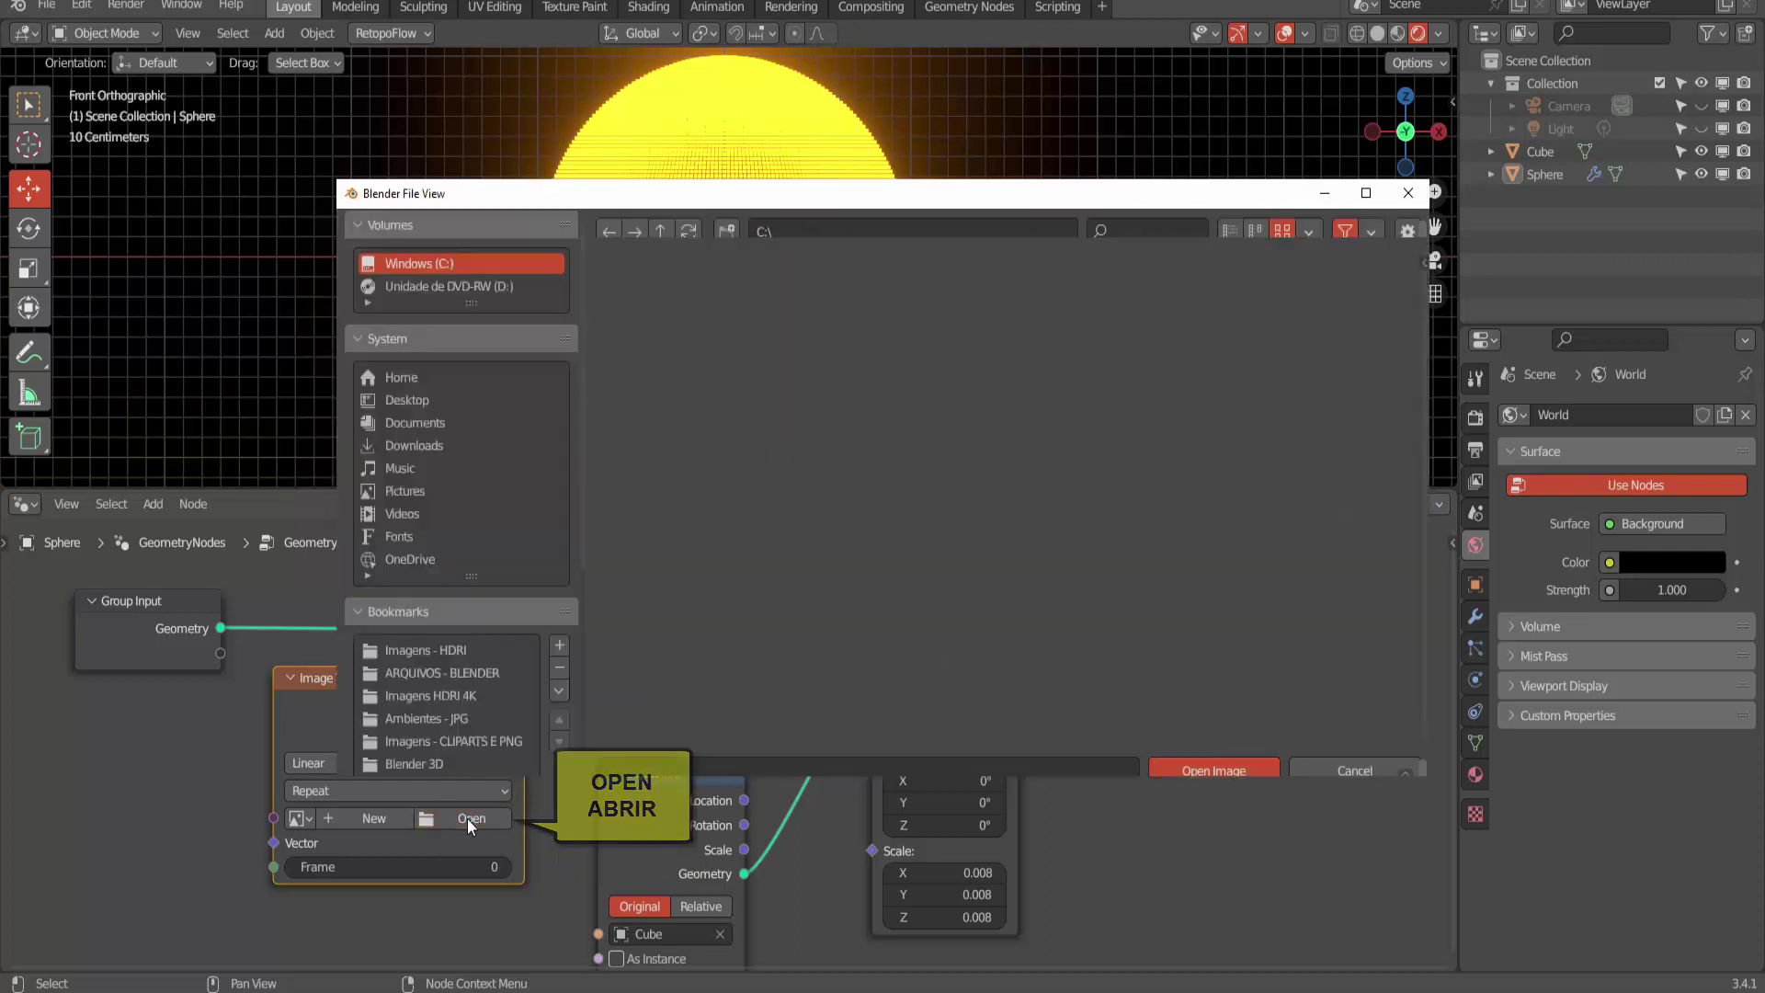
{"action": "left_click", "coordinate": [411, 443]}
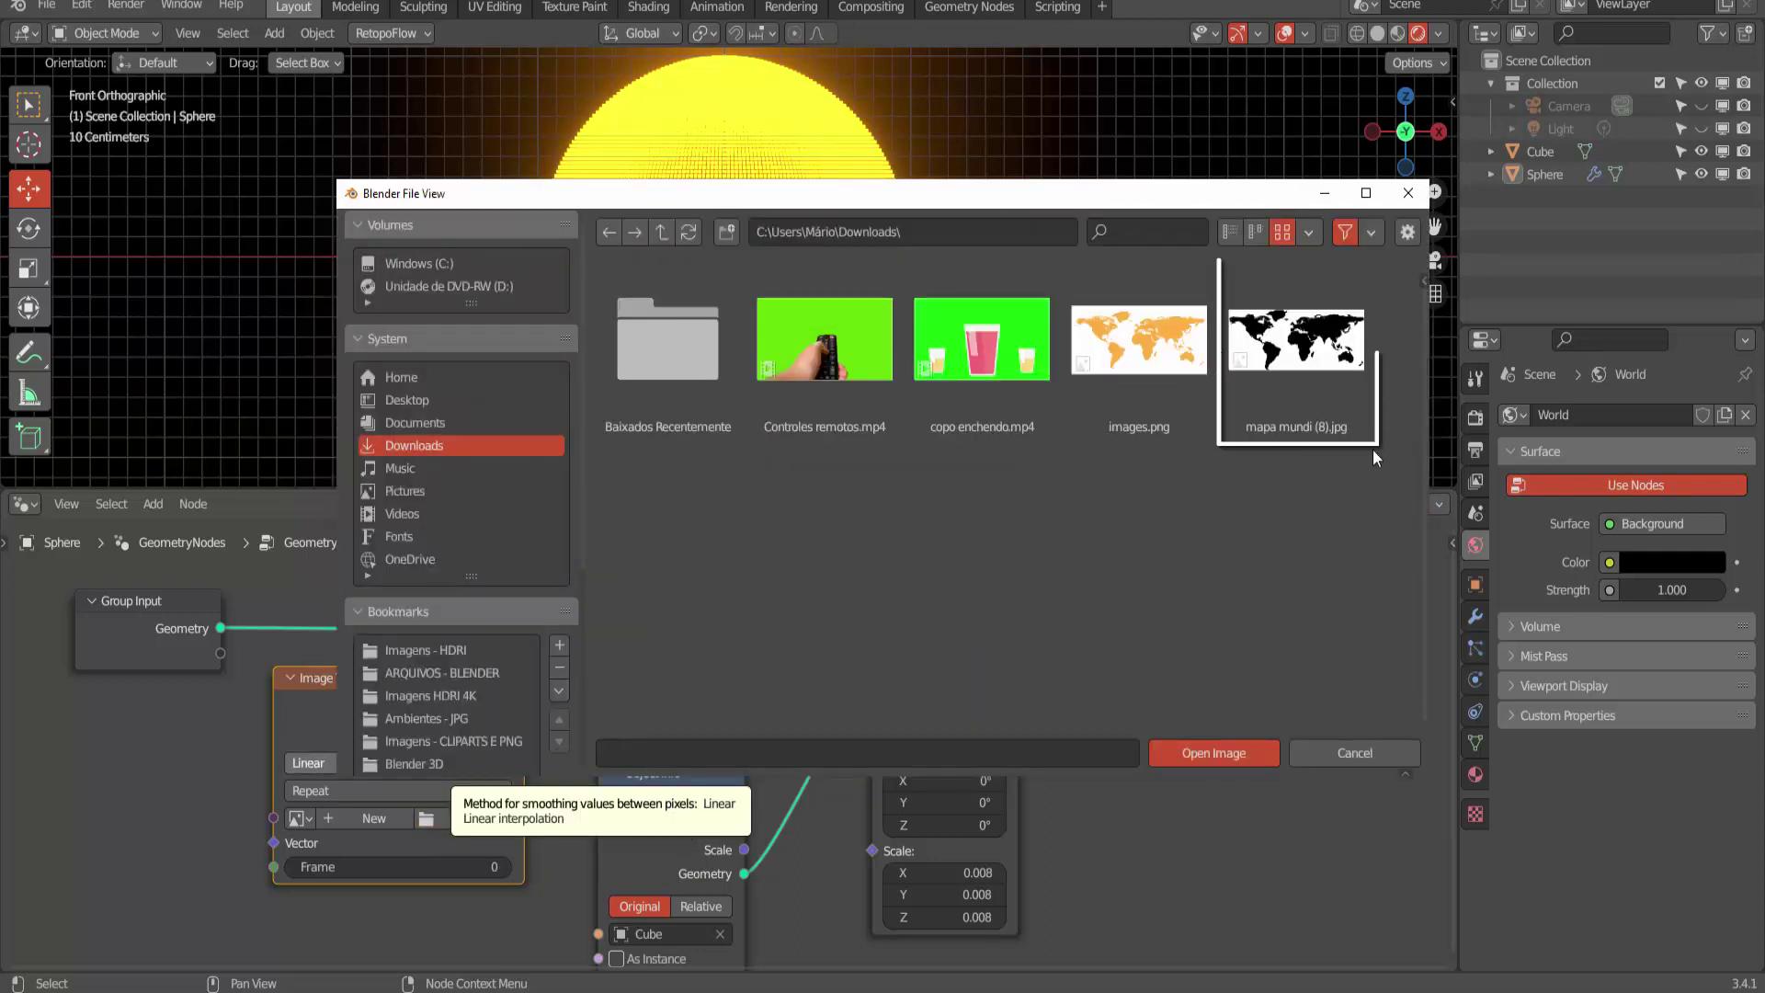
{"action": "left_click", "coordinate": [1306, 357]}
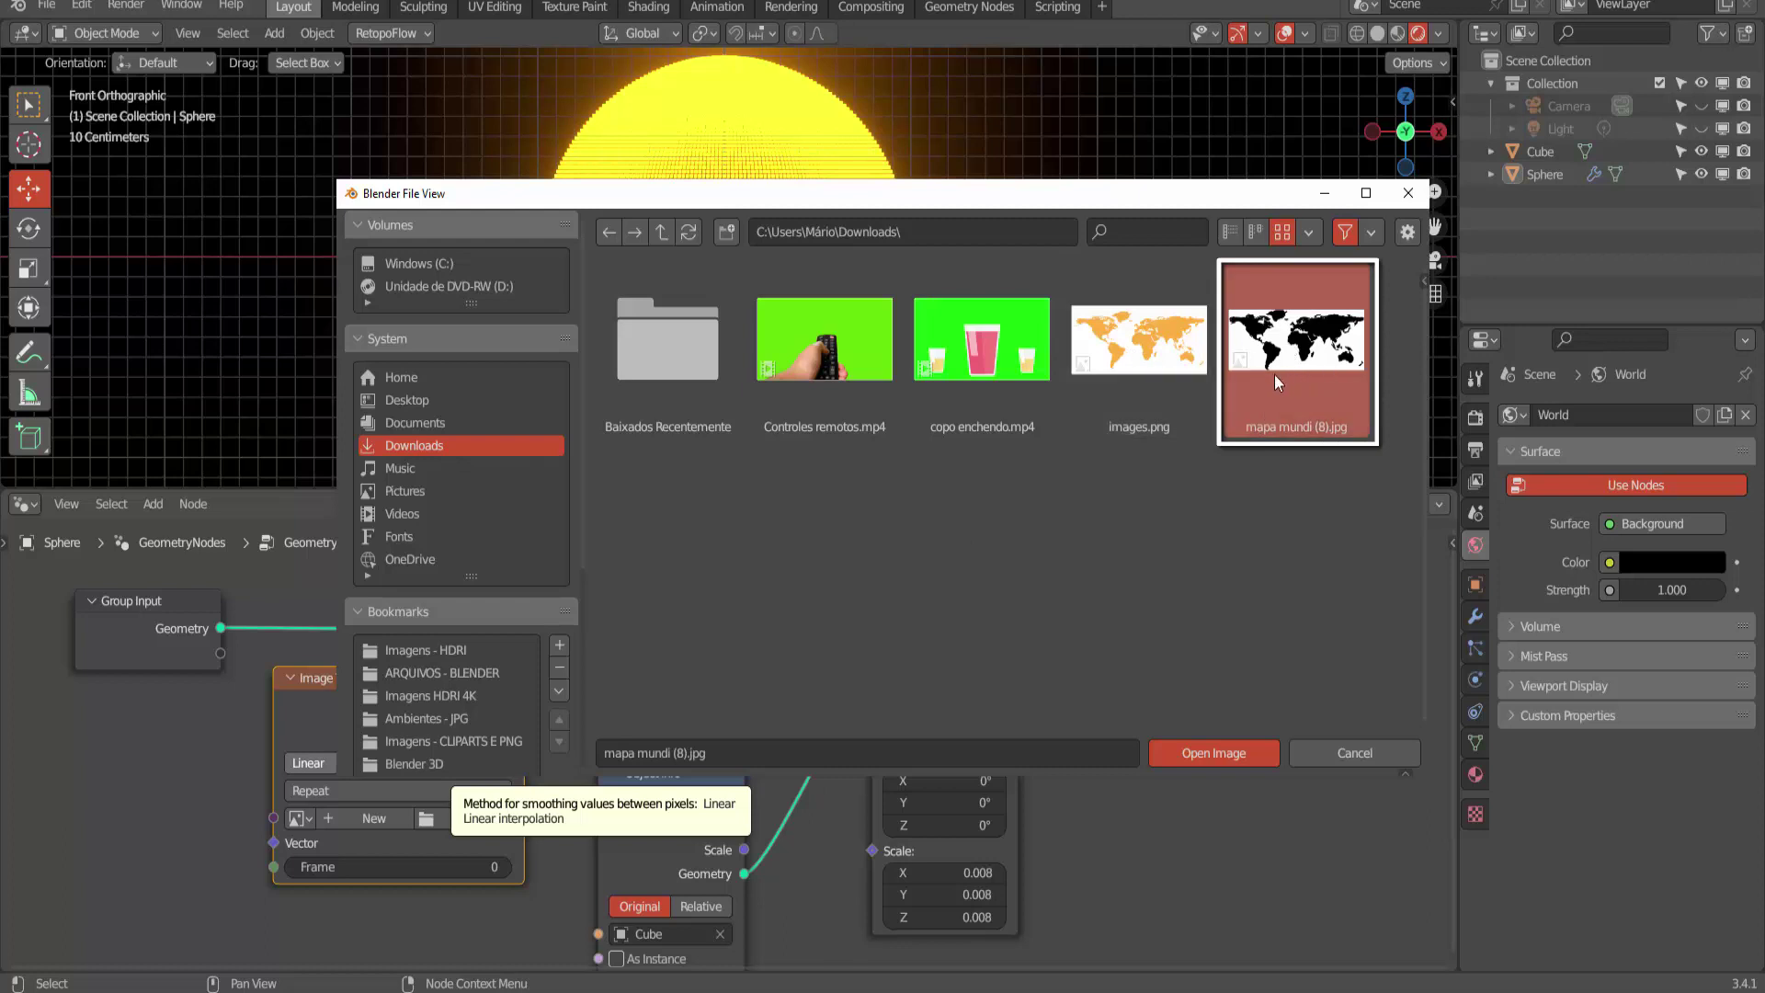
{"action": "left_click", "coordinate": [1249, 752]}
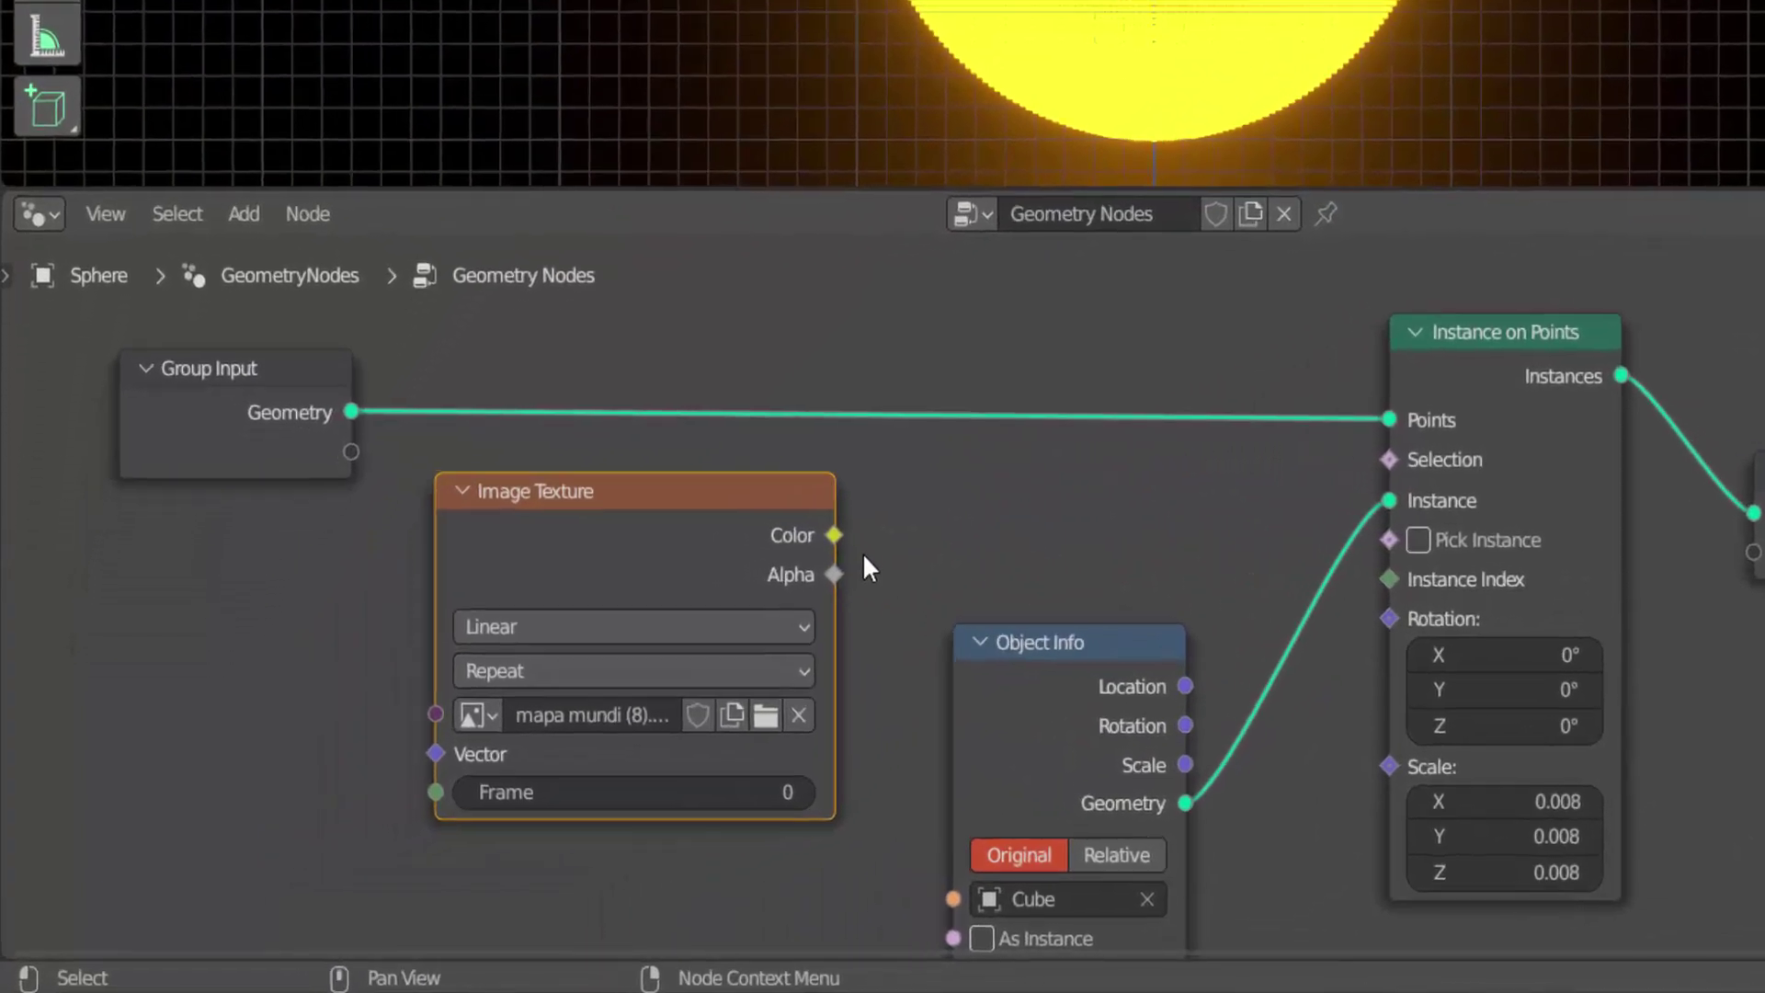
- Wire the Image Texture Color into instance Selection and a new Group Input Vector into its Vector
{"action": "mouse_move", "coordinate": [834, 535]}
{"action": "left_mouse_down"}
{"action": "mouse_move", "coordinate": [1343, 501]}
{"action": "mouse_move", "coordinate": [1355, 480]}
{"action": "left_mouse_up"}
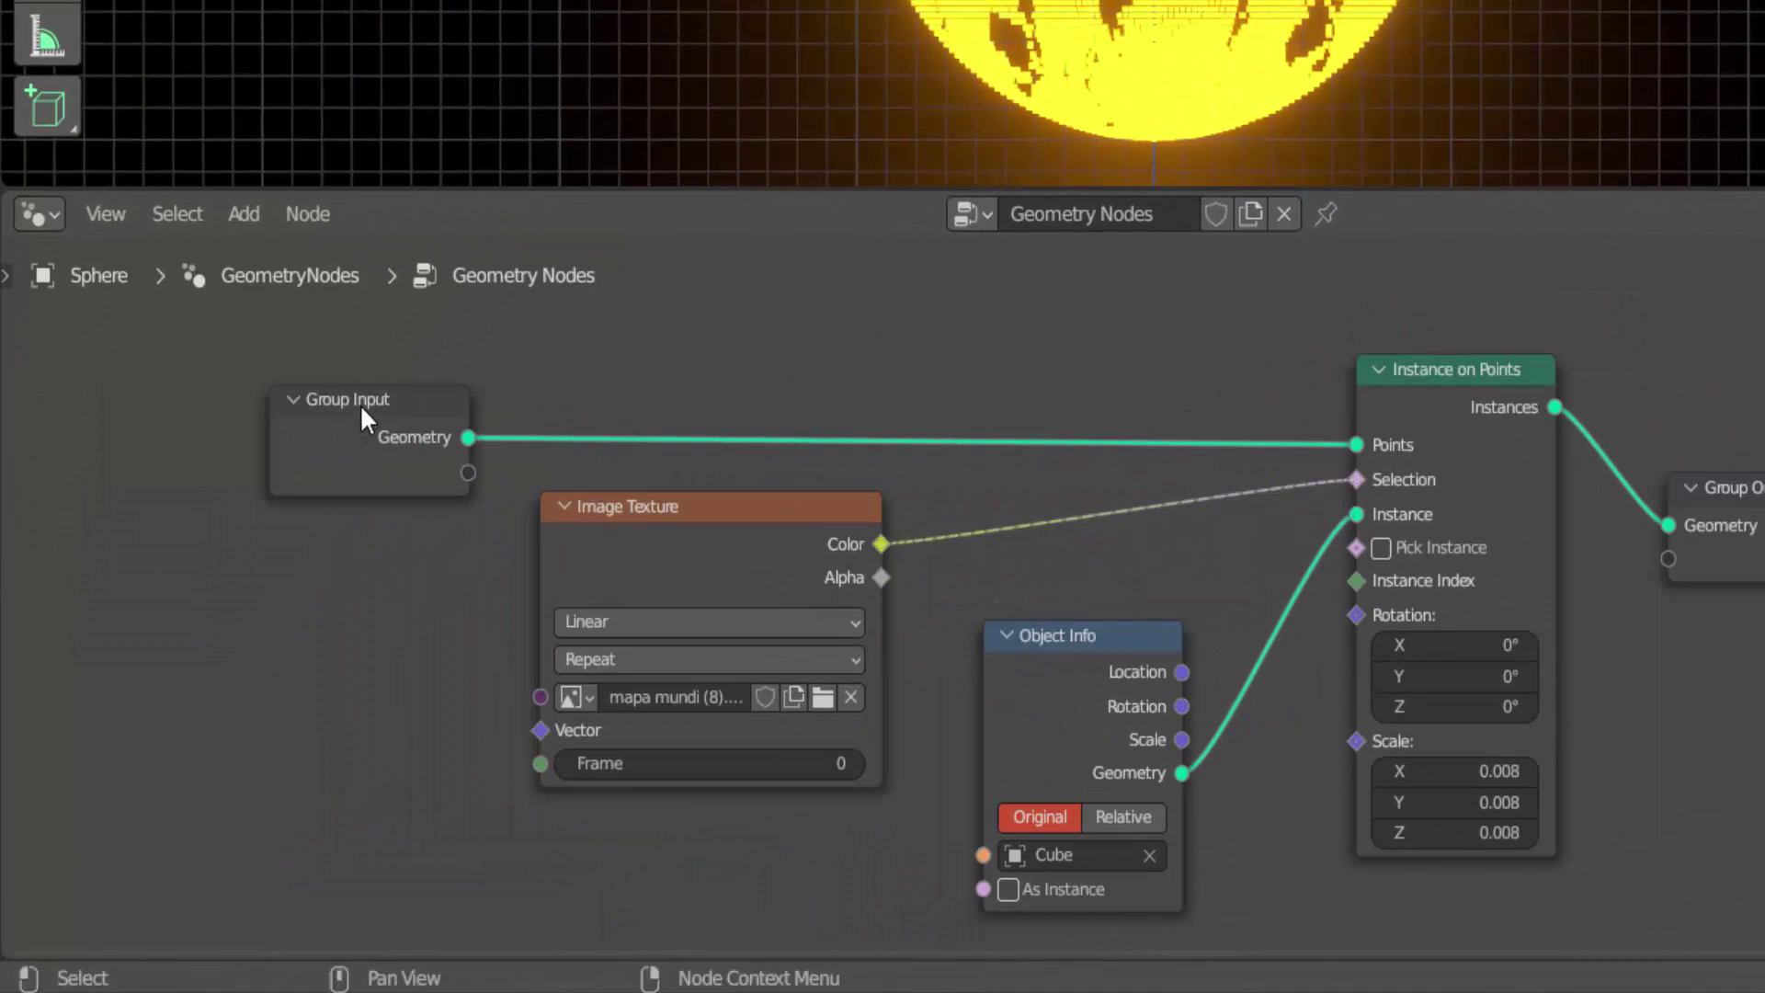
{"action": "left_click_drag", "start_coordinate": [358, 401], "coordinate": [117, 404]}
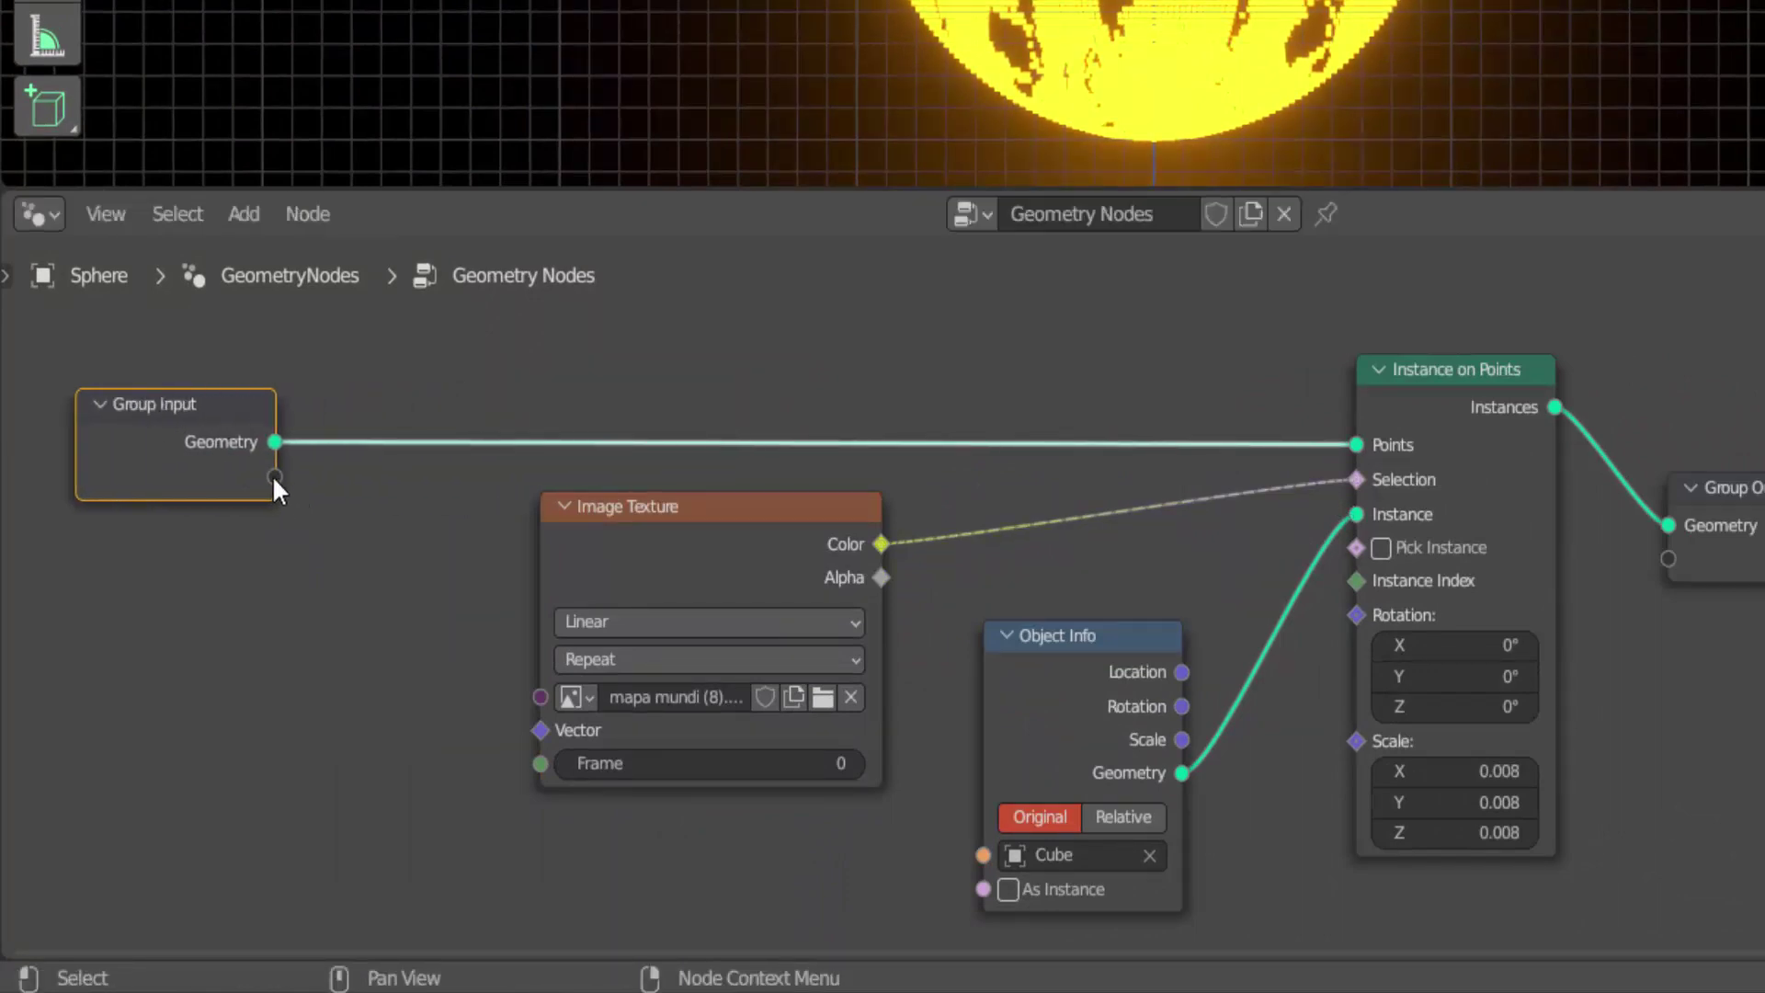
{"action": "mouse_move", "coordinate": [275, 477]}
{"action": "left_mouse_down"}
{"action": "mouse_move", "coordinate": [429, 683]}
{"action": "mouse_move", "coordinate": [532, 728]}
{"action": "left_mouse_up"}
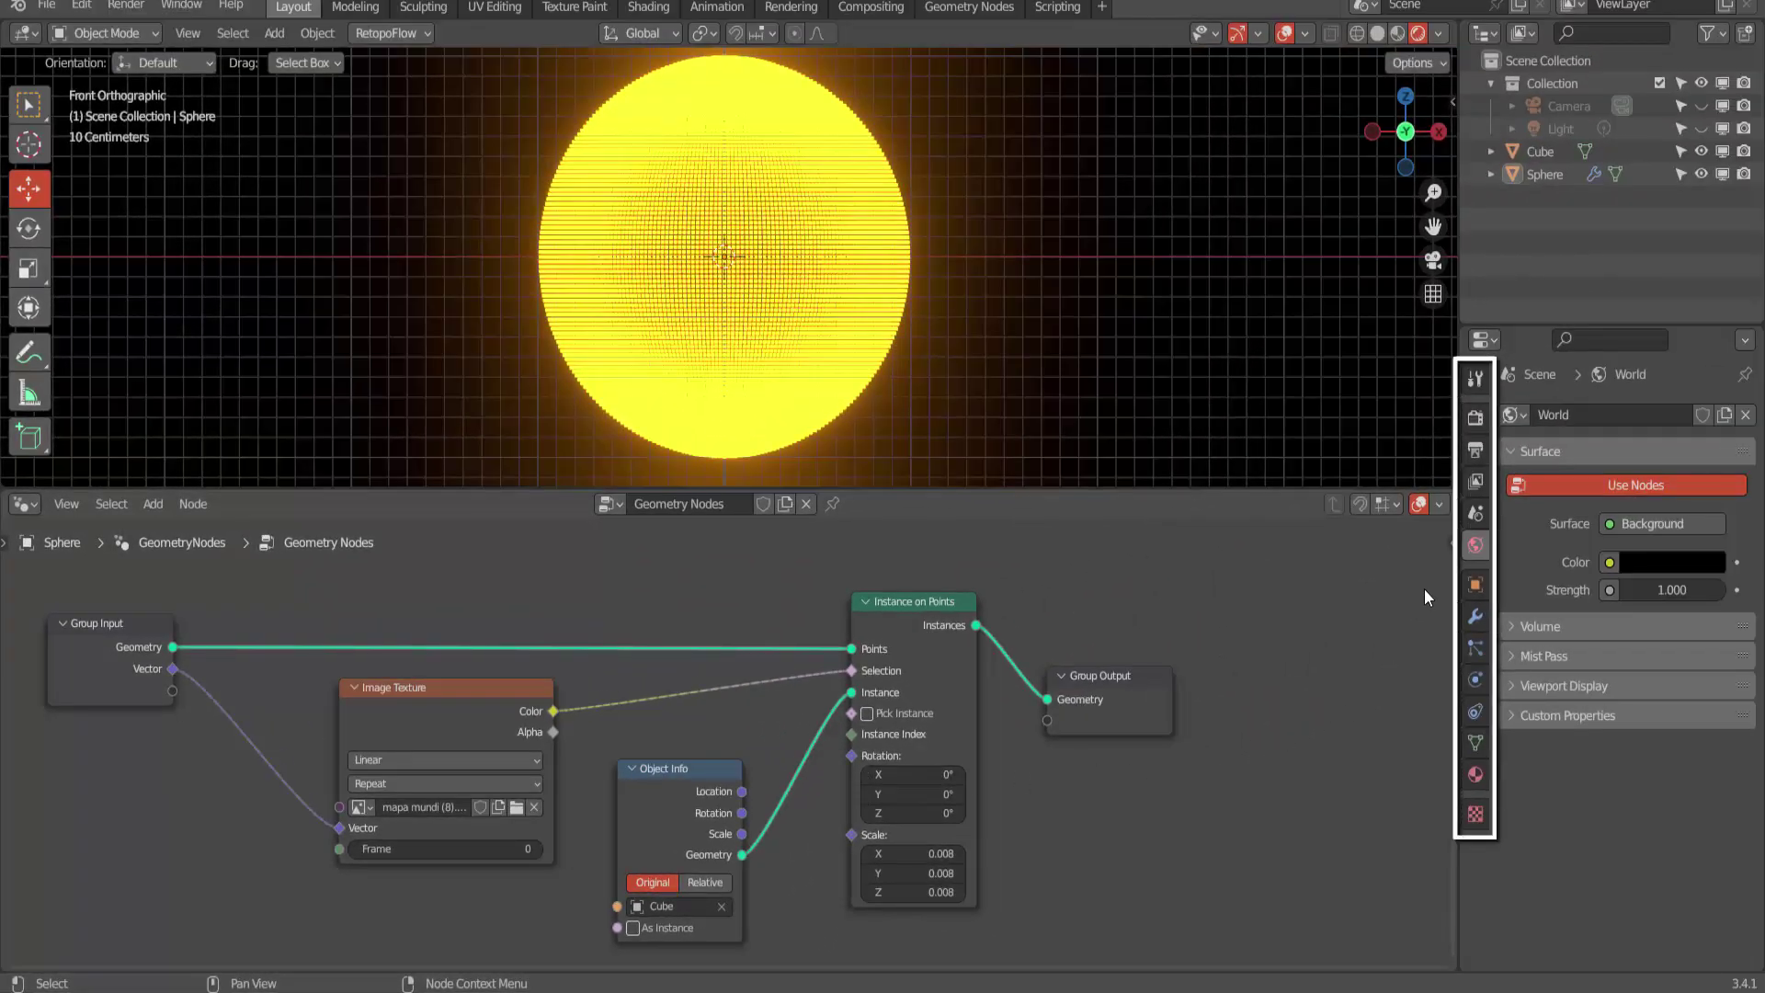
{"action": "left_click", "coordinate": [1476, 618]}
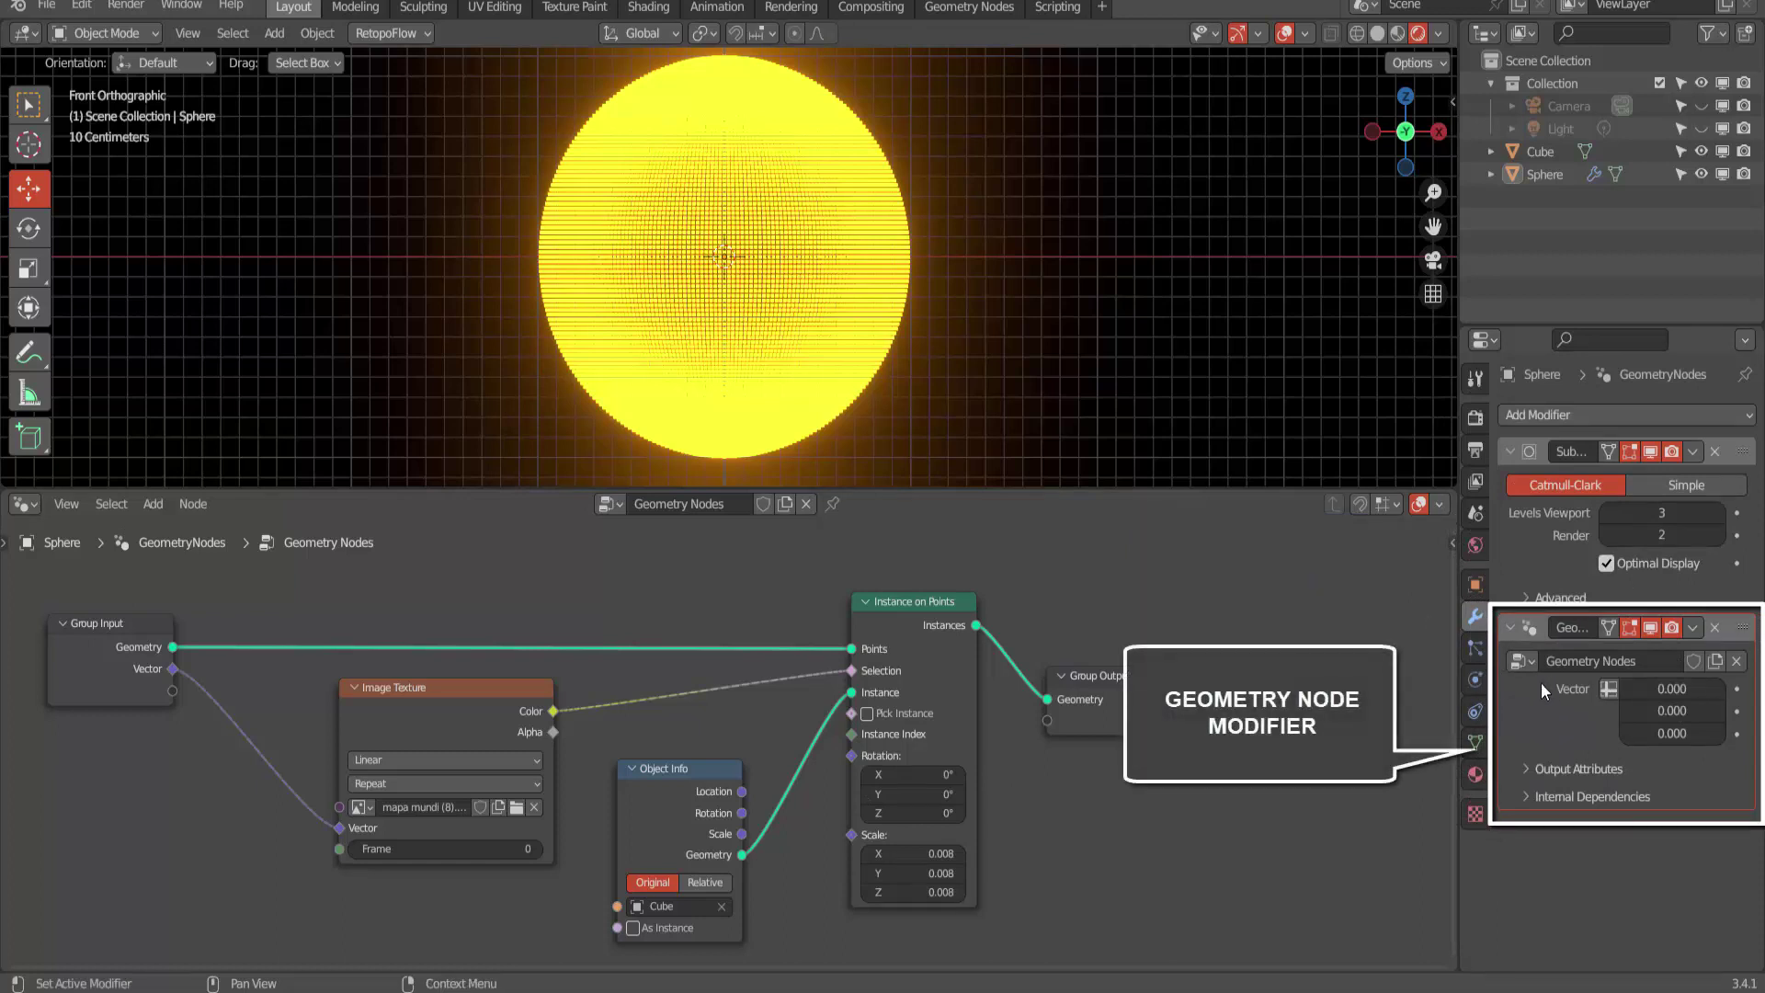
- Set the modifier's Vector input to the UVMap attribute so the continents map onto the globe
{"action": "left_click", "coordinate": [1608, 692]}
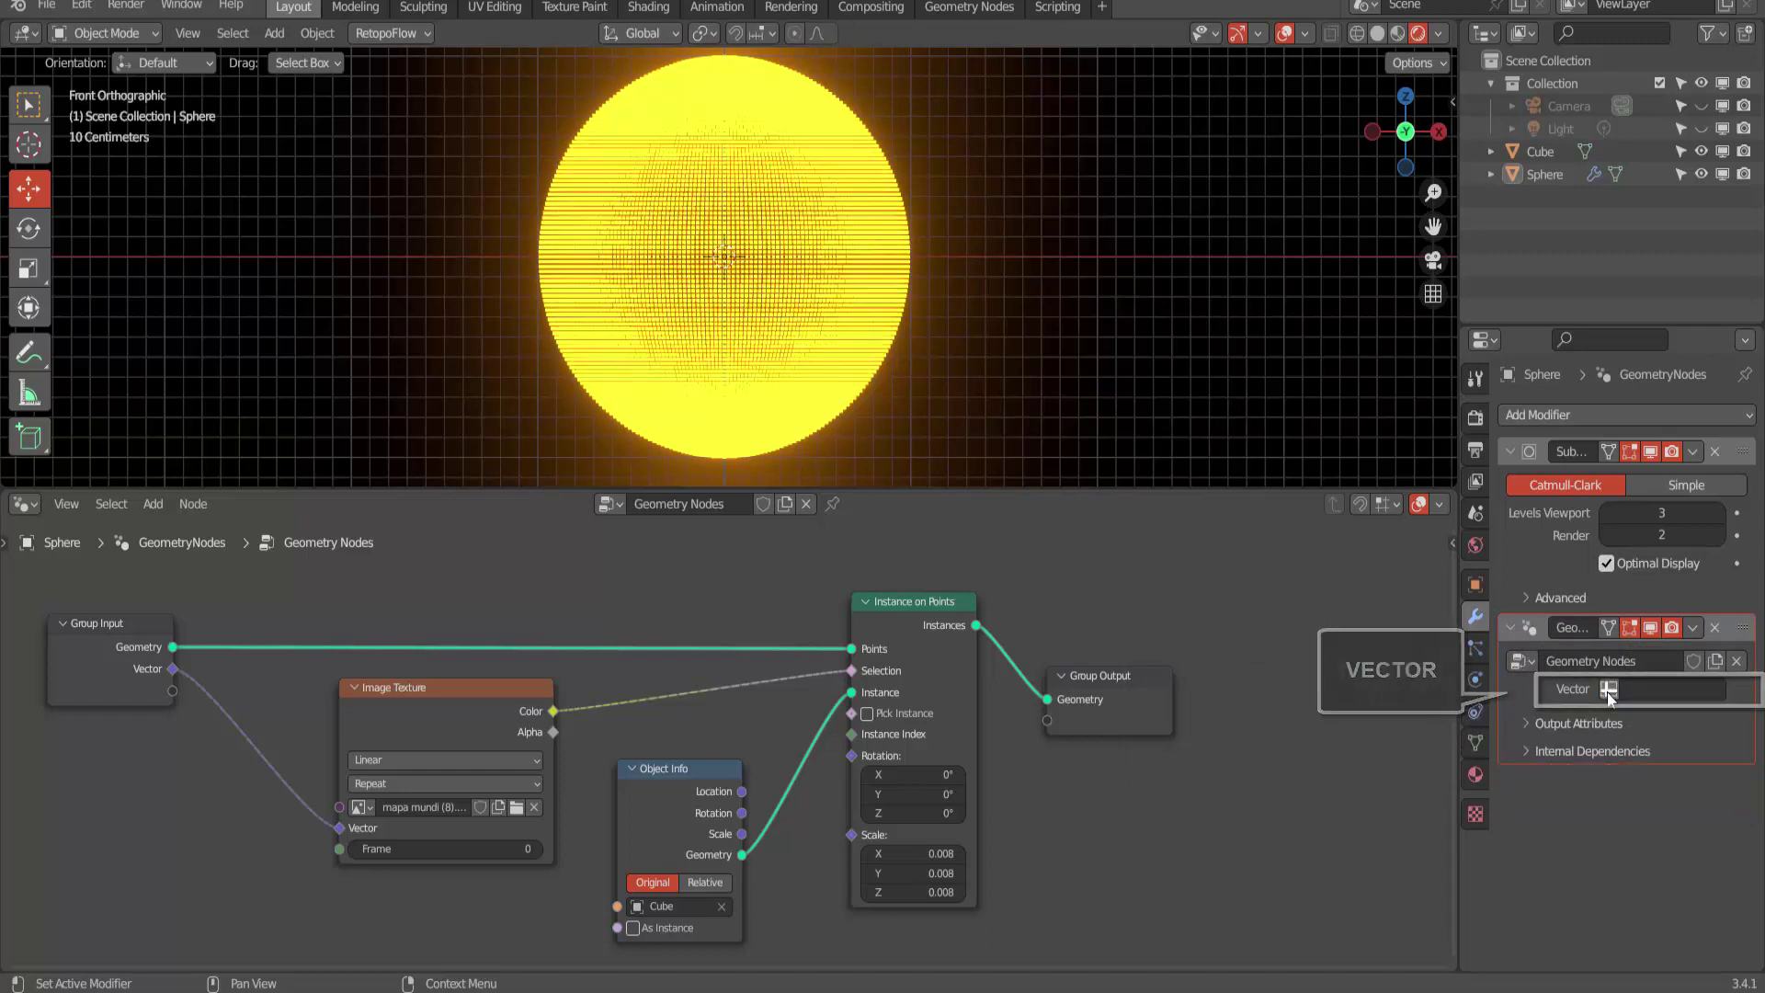
{"action": "left_click", "coordinate": [1629, 691]}
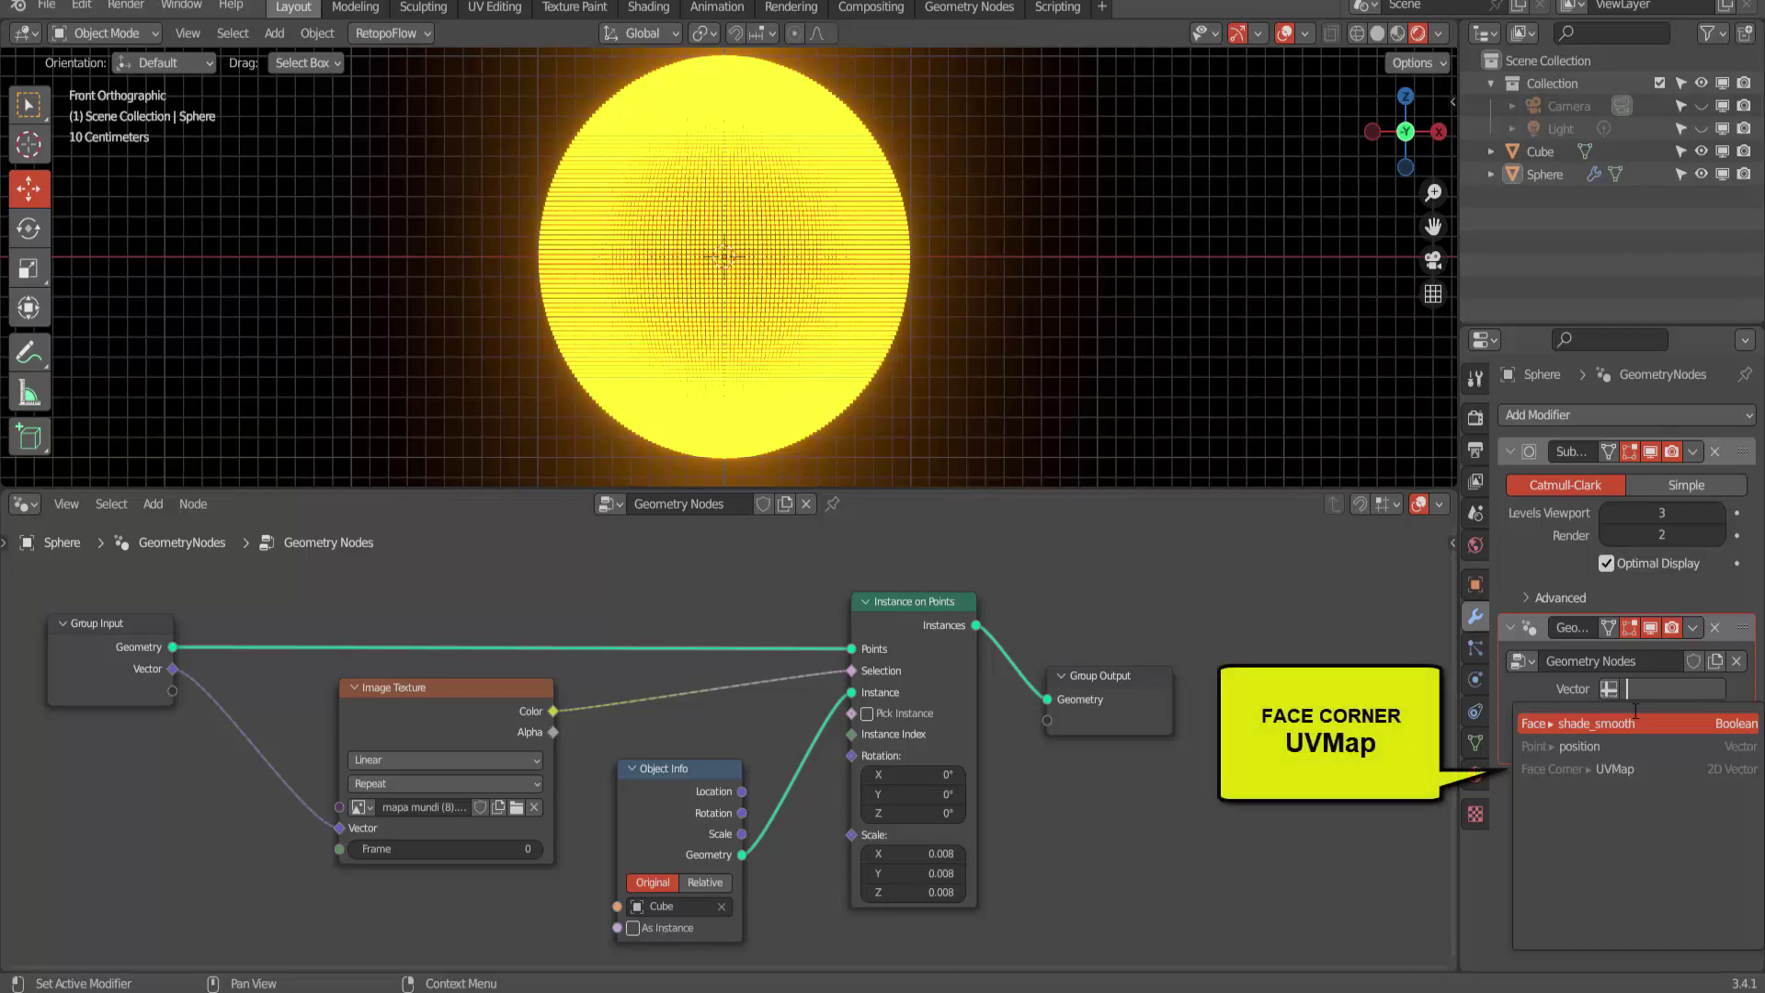
{"action": "left_click", "coordinate": [1622, 768]}
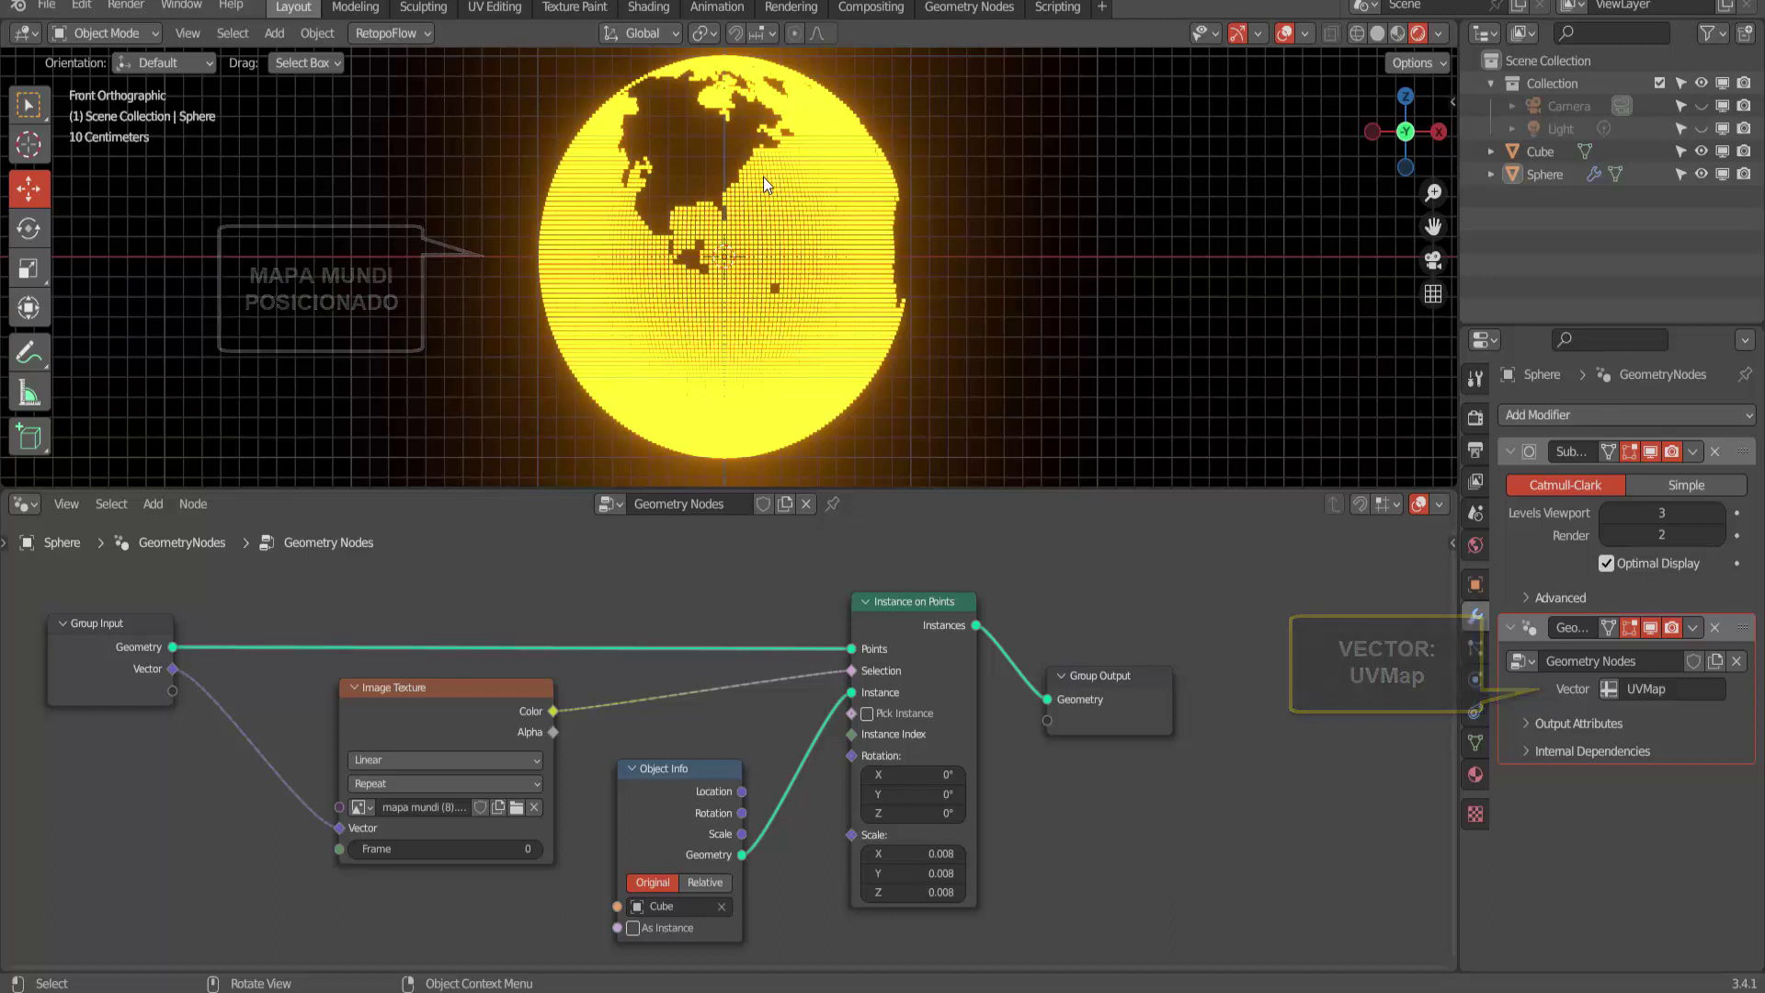
{"action": "scroll", "coordinate": [763, 178], "scroll_direction": "down", "scroll_amount": 1}
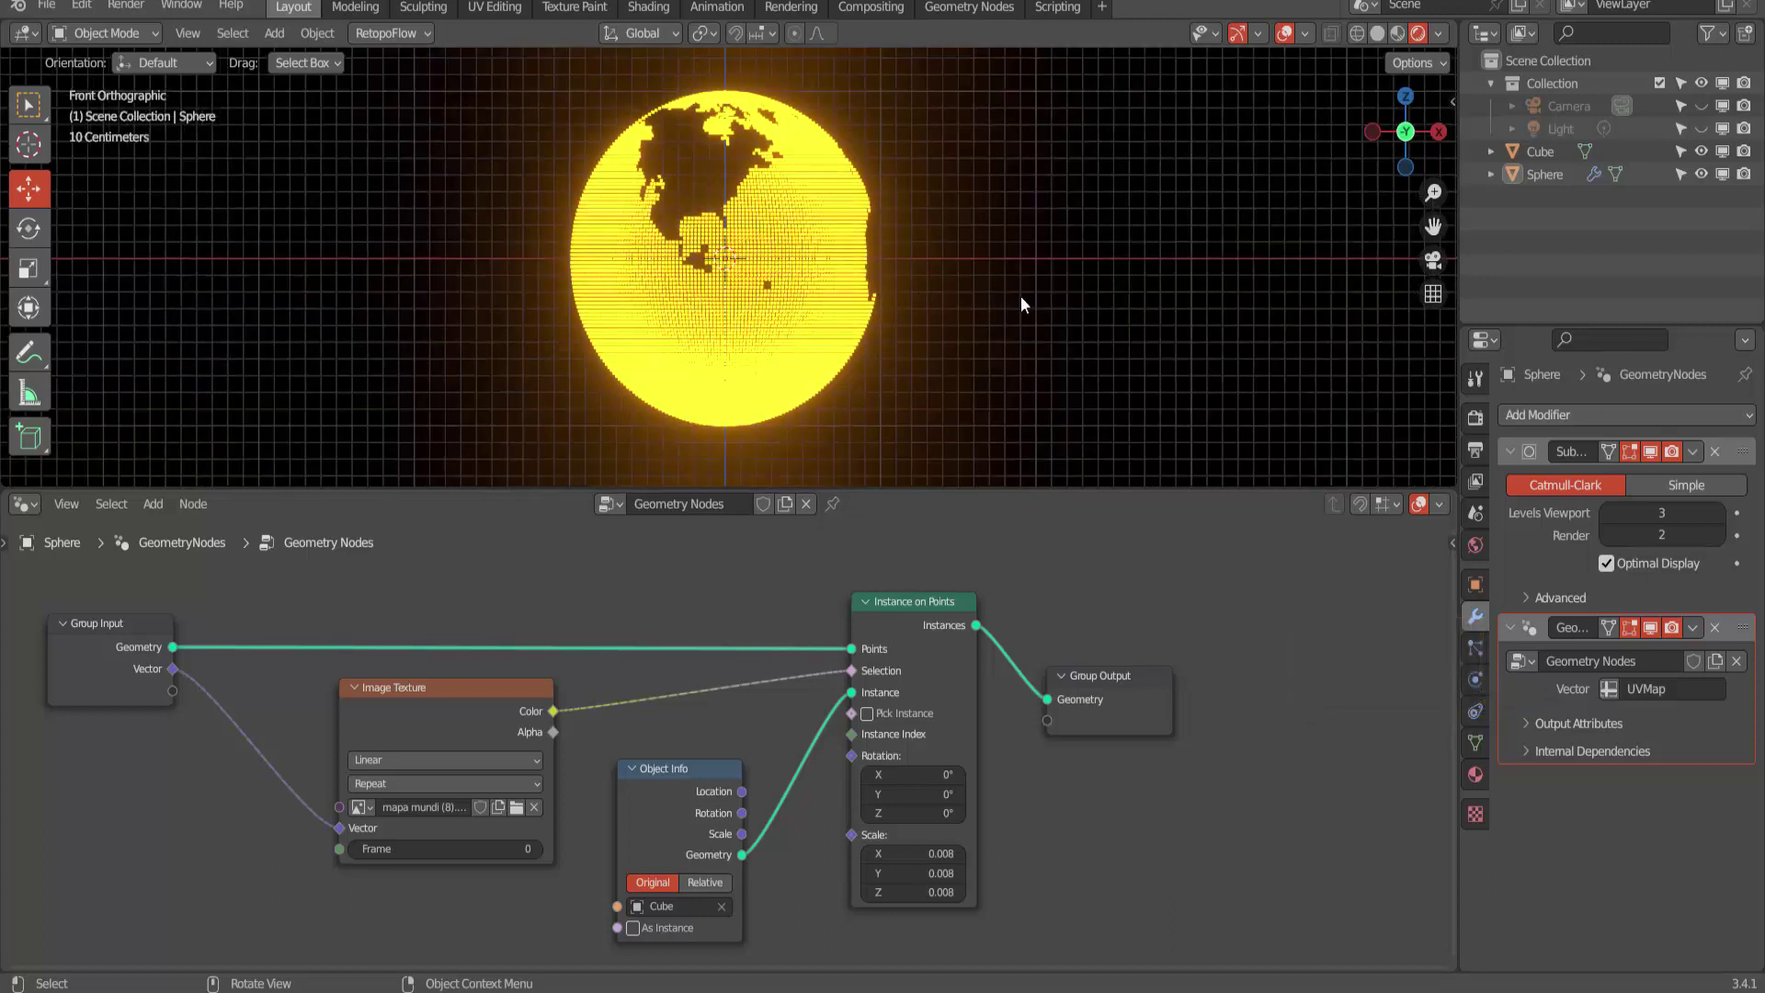
{"action": "mouse_move", "coordinate": [1018, 307]}
{"action": "middle_mouse_down"}
{"action": "mouse_move", "coordinate": [973, 327]}
{"action": "mouse_move", "coordinate": [1068, 298]}
{"action": "mouse_move", "coordinate": [1054, 302]}
{"action": "middle_mouse_up"}
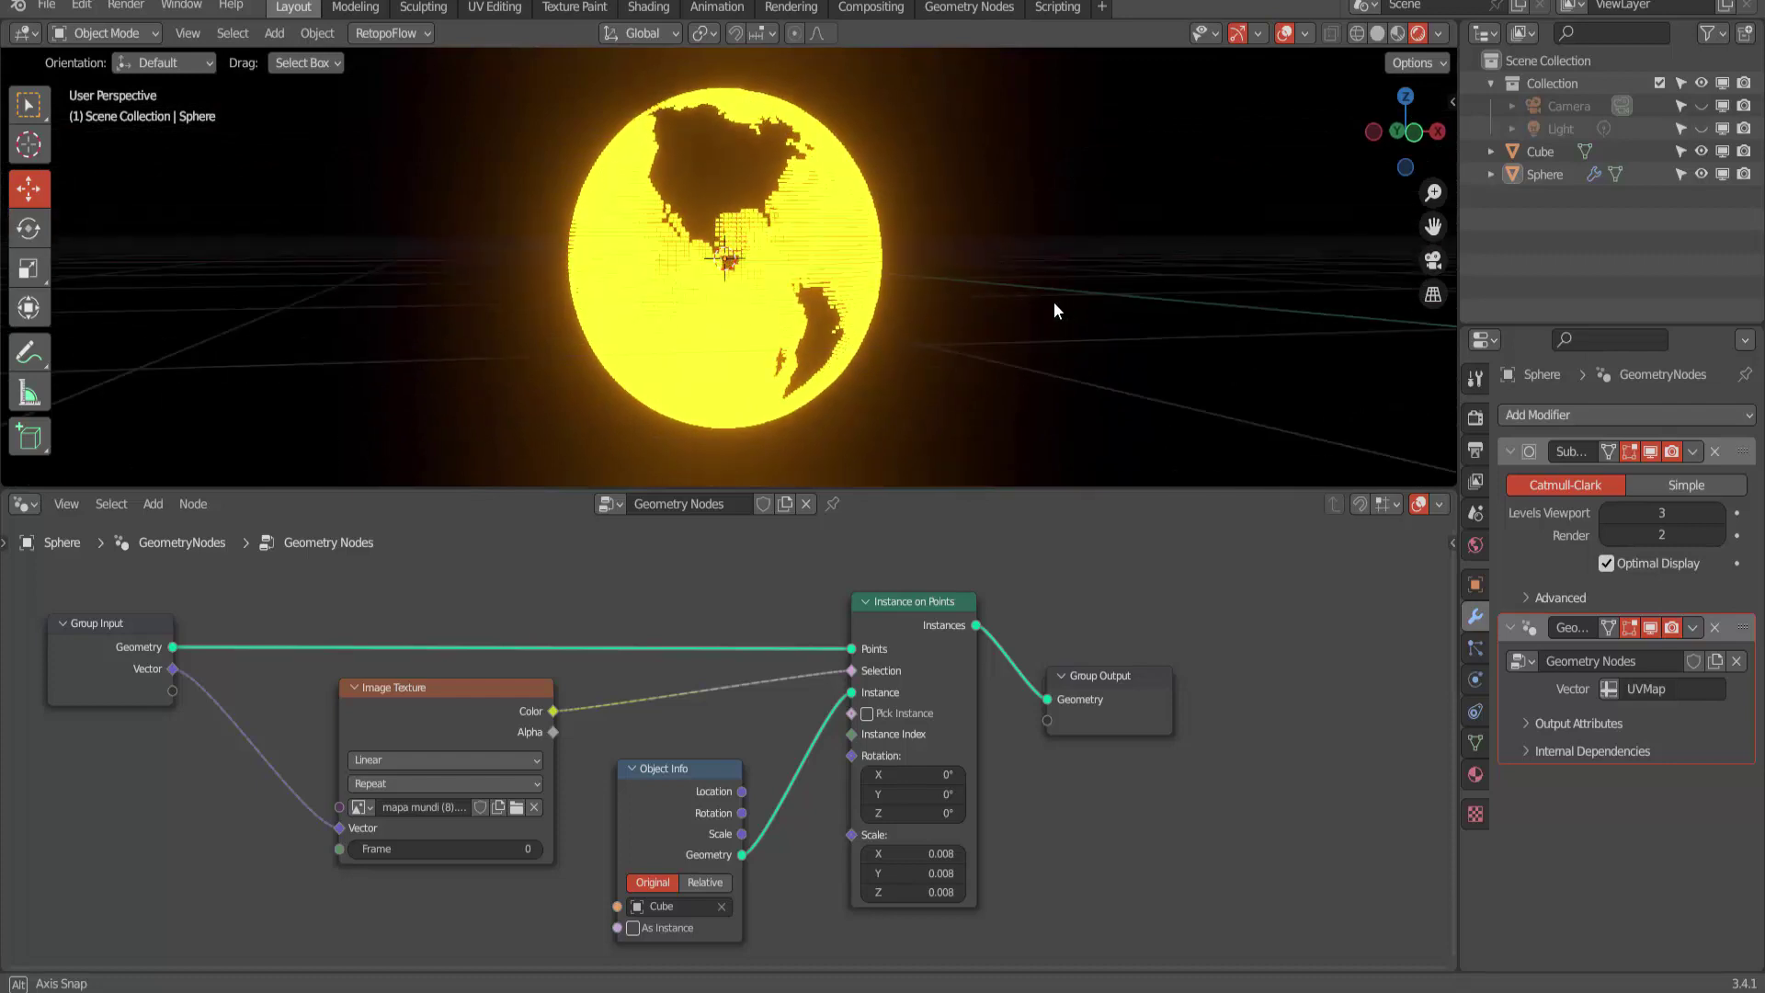
{"action": "left_click_drag", "start_coordinate": [457, 688], "coordinate": [357, 683]}
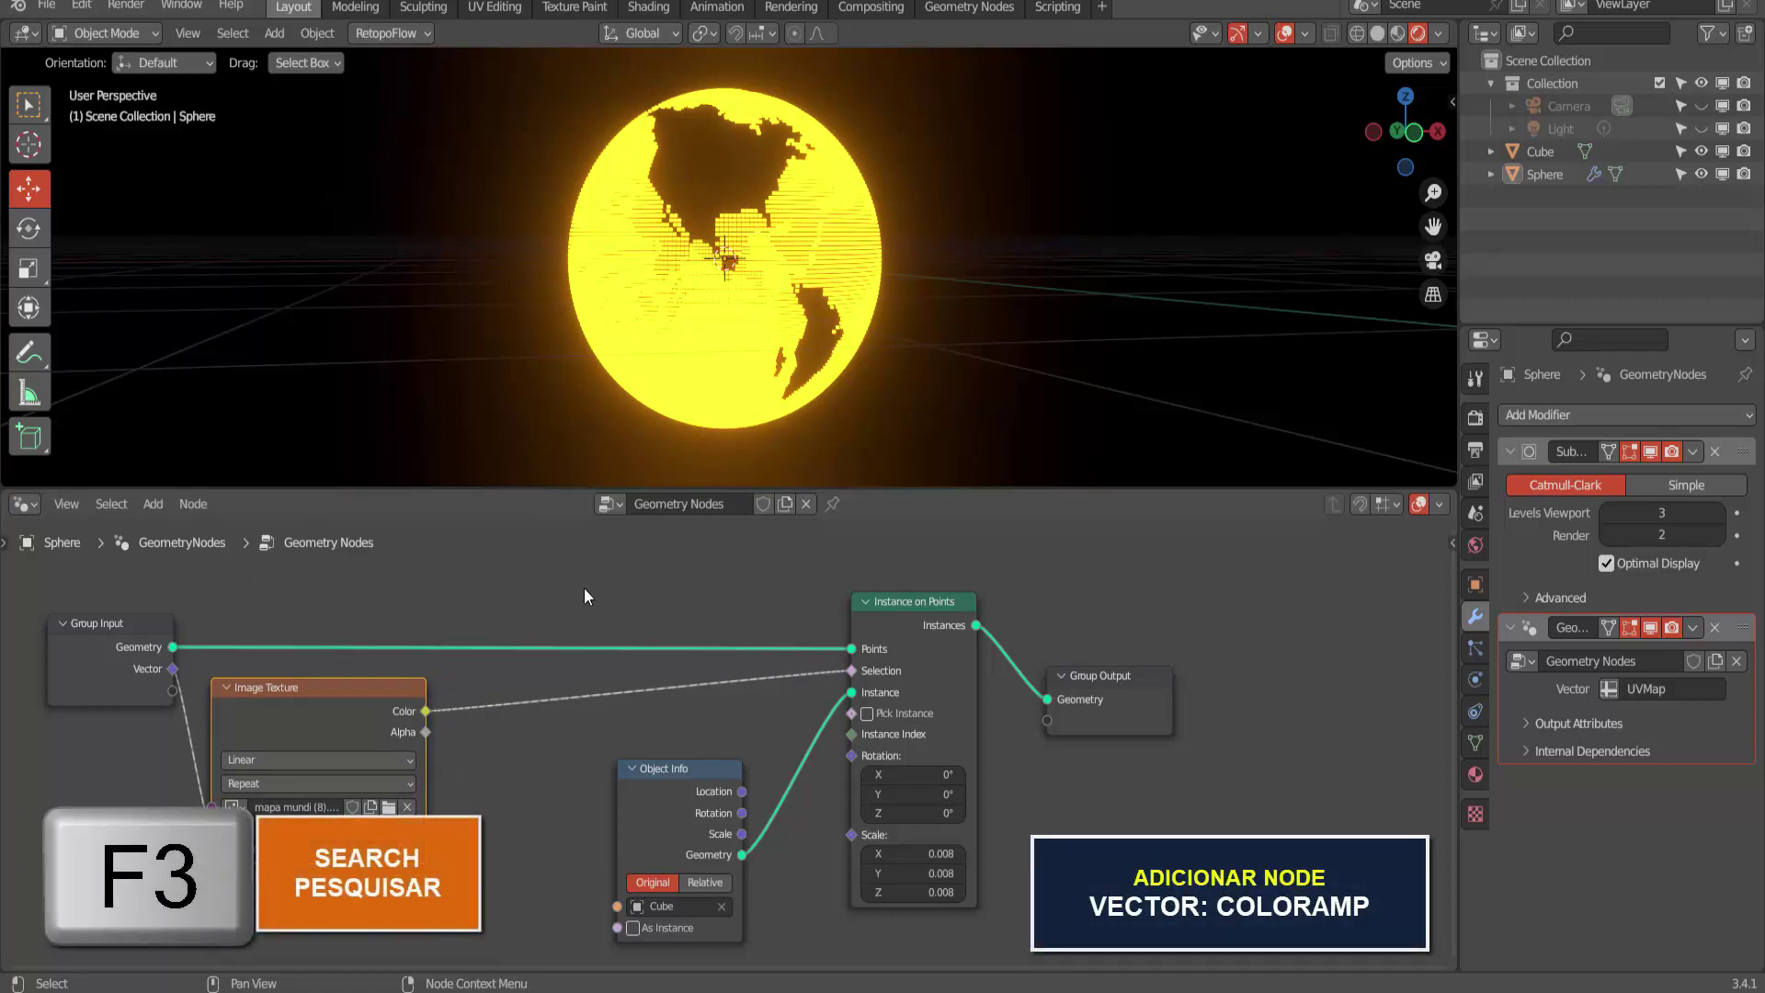
- Insert a ColorRamp node between the Image Texture and the instancing
{"action": "key", "text": "F3"}
{"action": "type", "text": "COLORAM"}
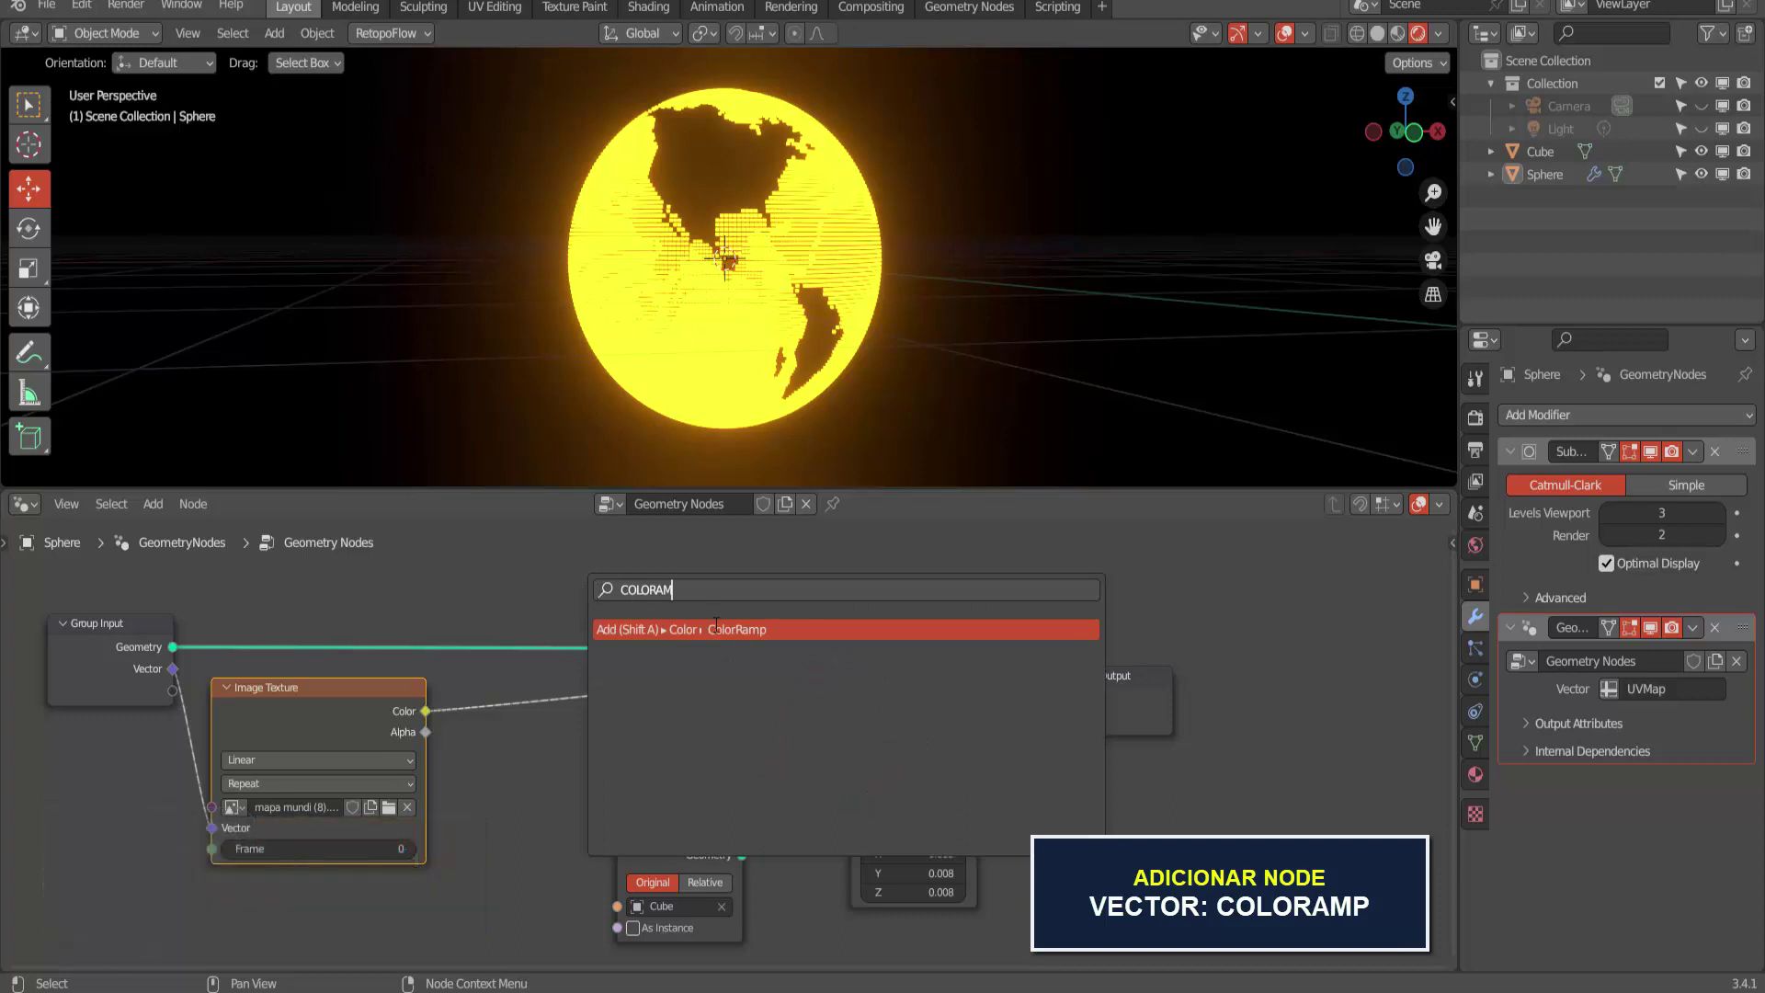
{"action": "key", "text": "Return"}
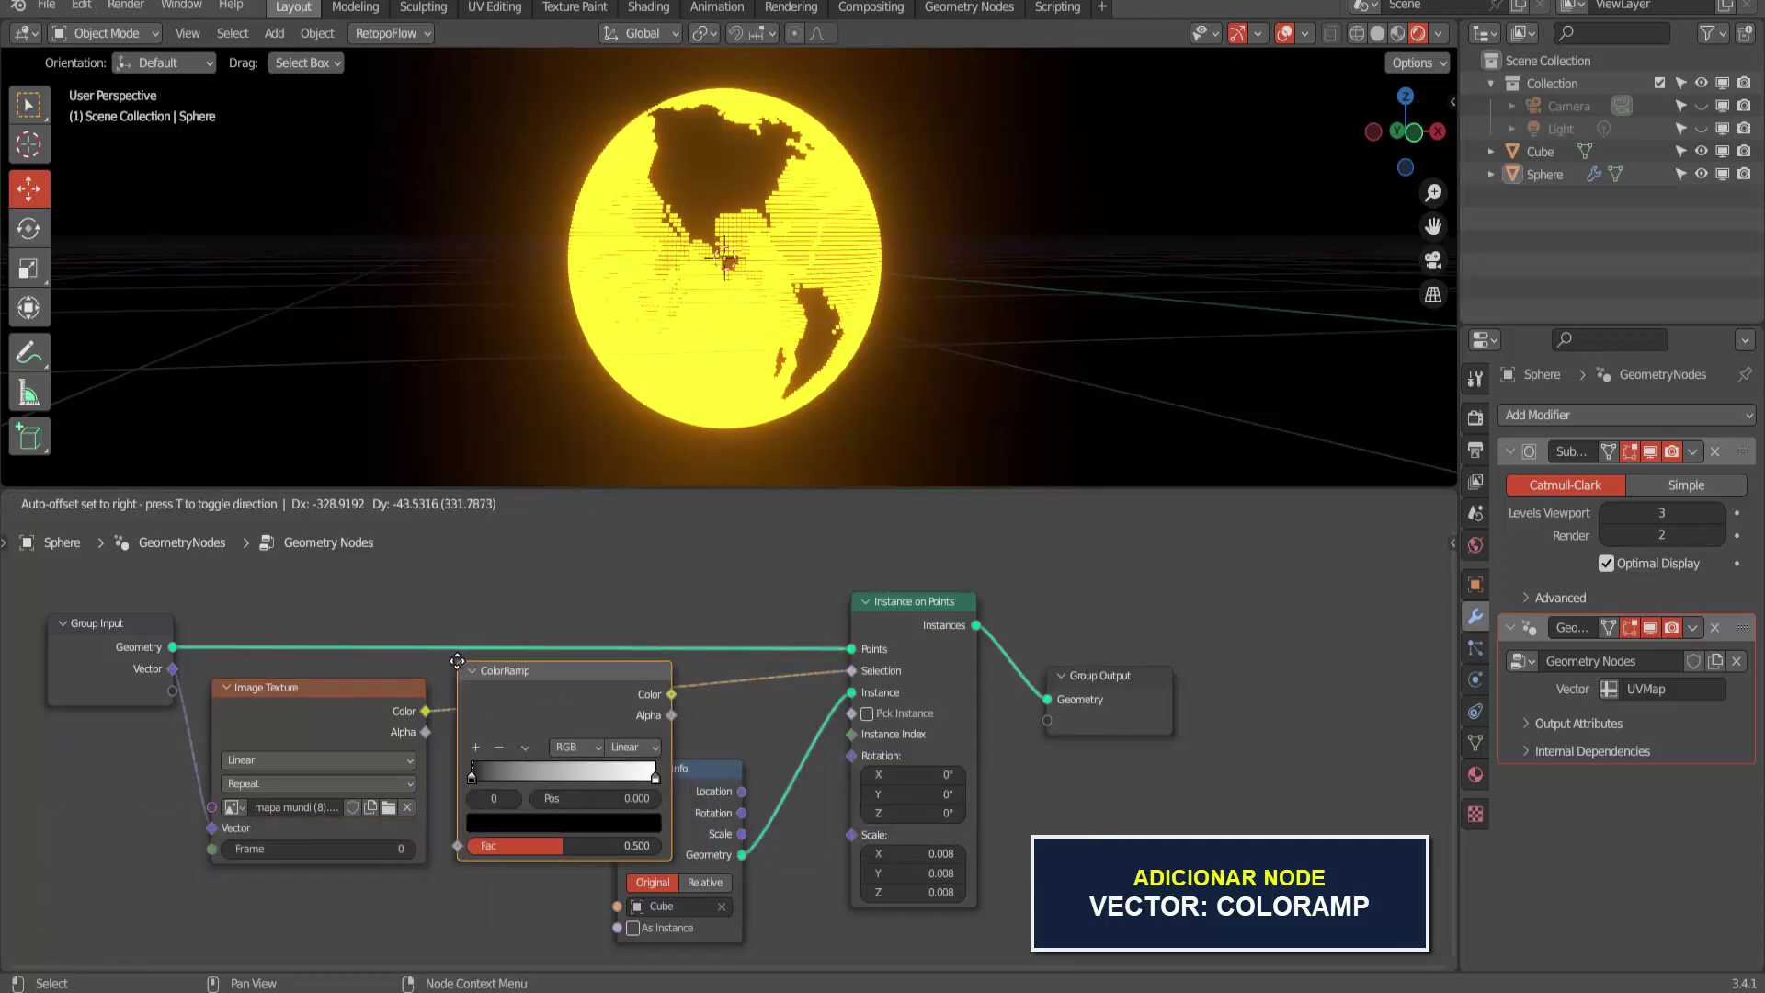
{"action": "left_click", "coordinate": [498, 661]}
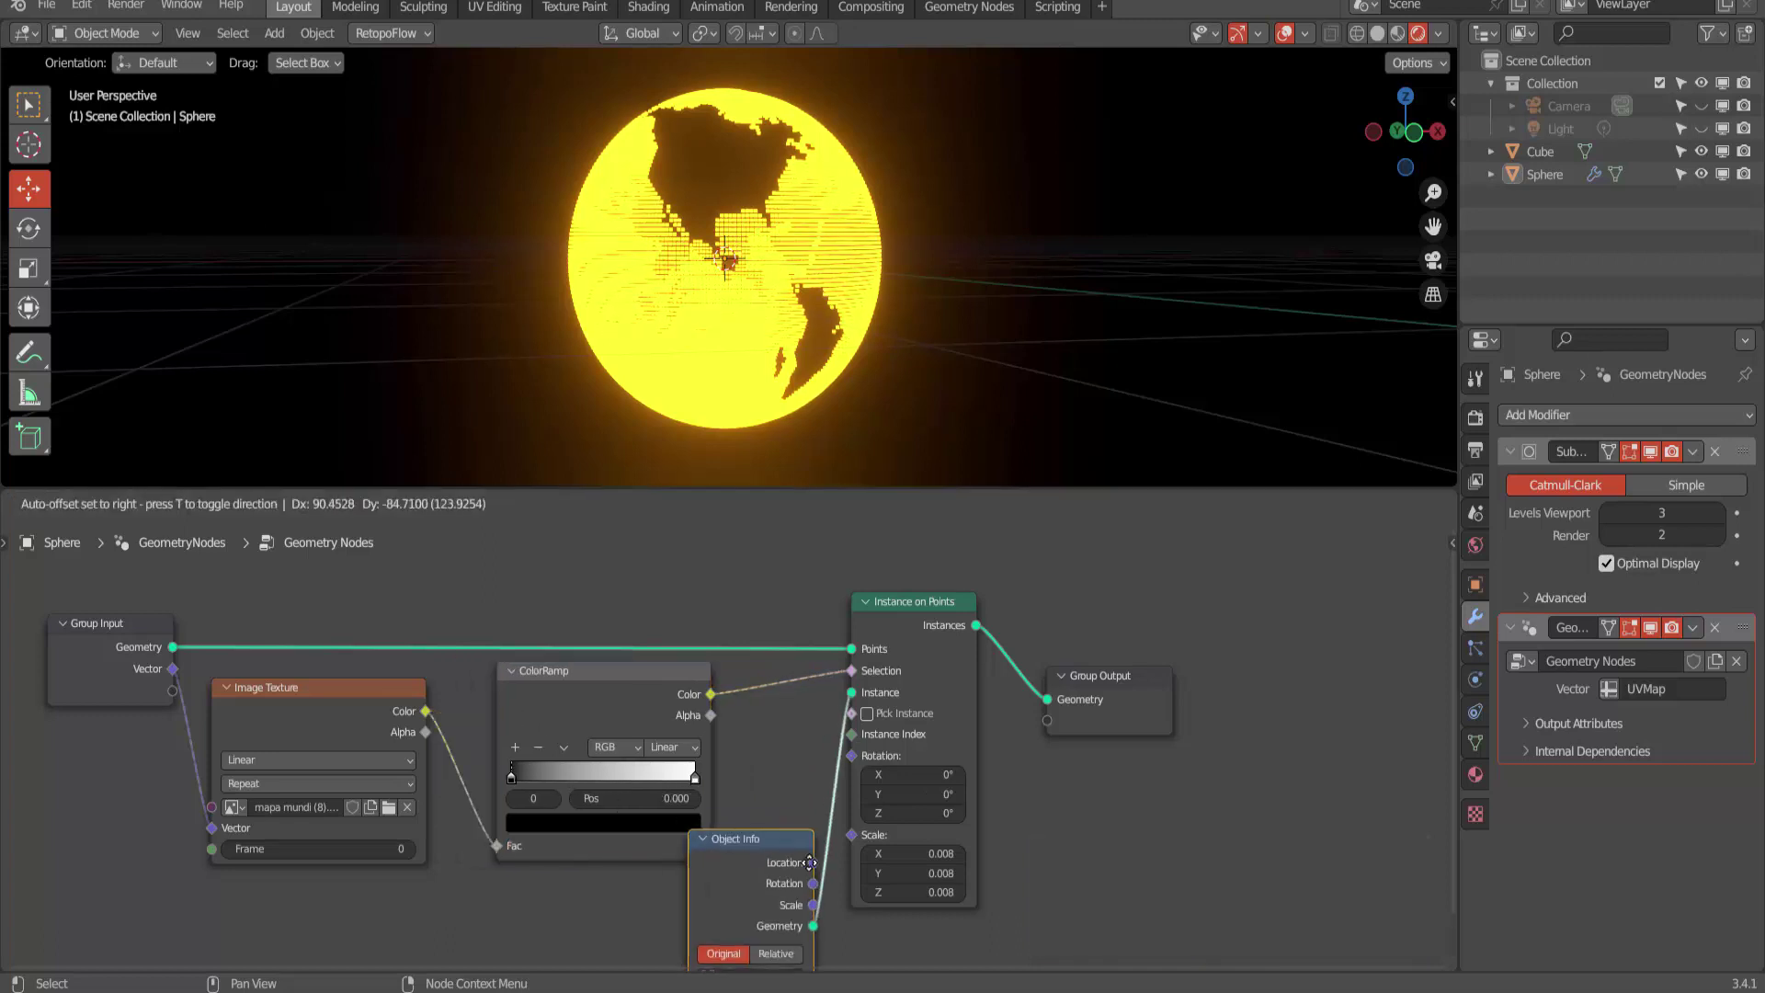
{"action": "mouse_move", "coordinate": [534, 797]}
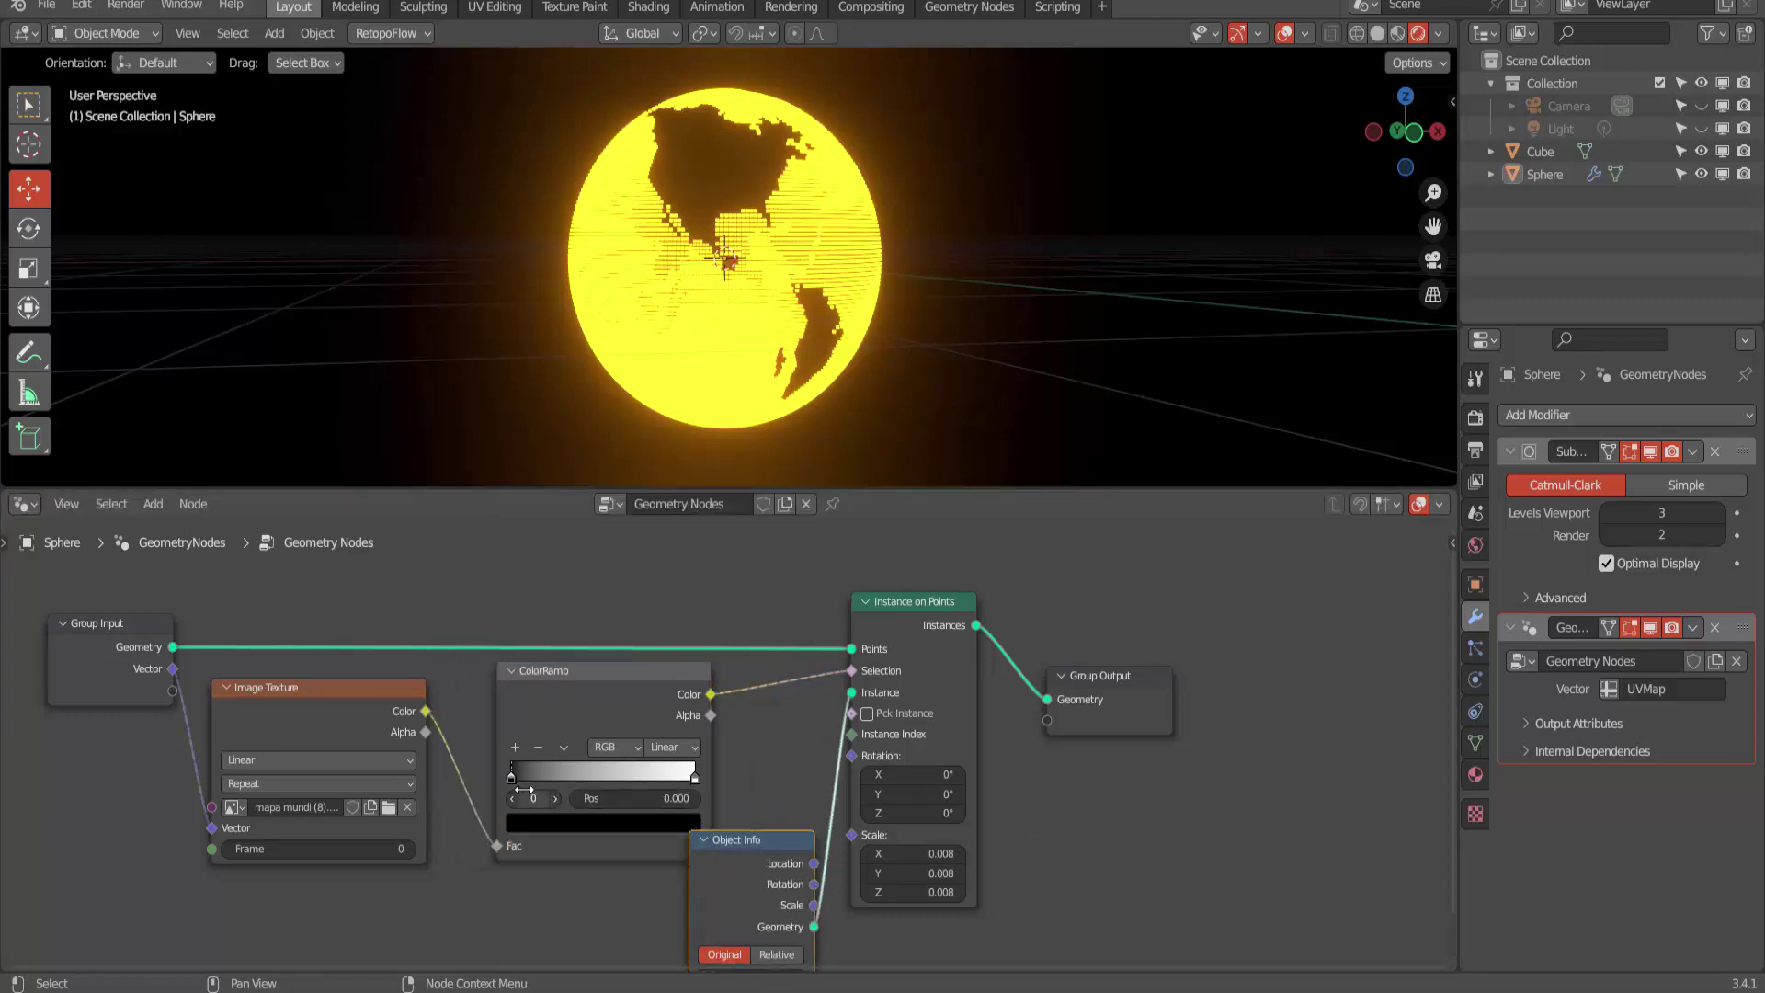
- Move the black stop right and the white stop to about 0.404 to invert the mask
{"action": "left_click_drag", "start_coordinate": [546, 778], "coordinate": [585, 776]}
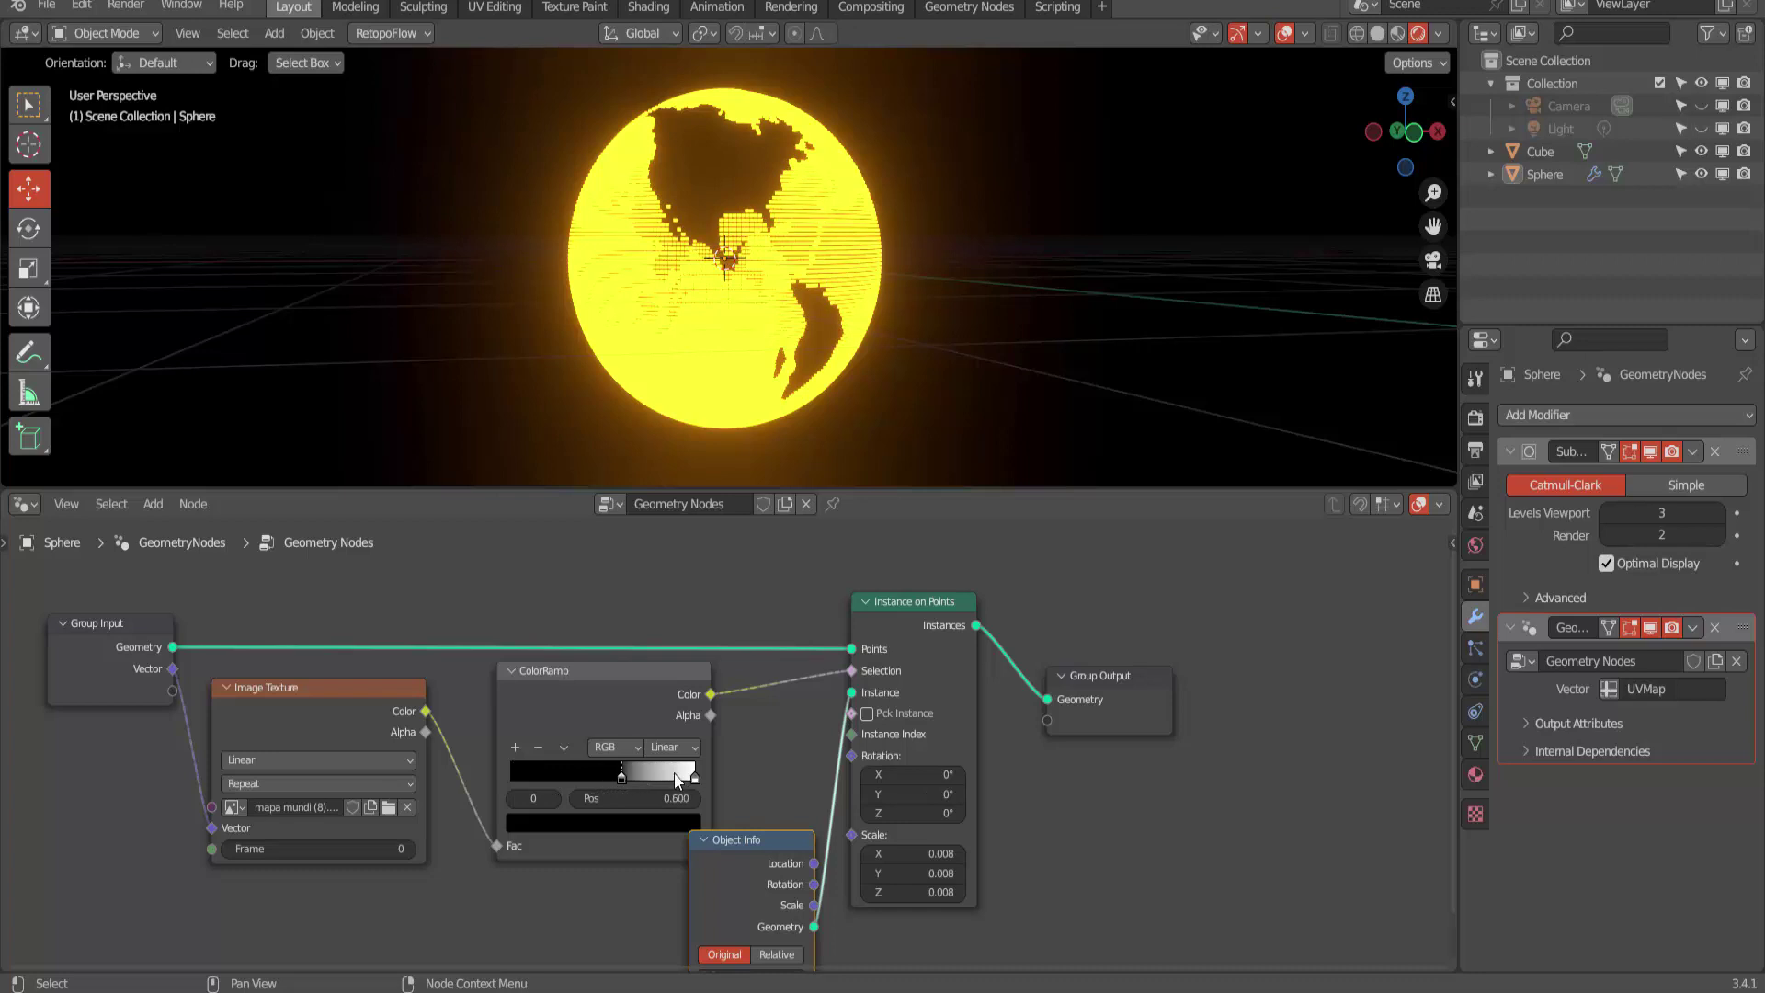
{"action": "left_click_drag", "start_coordinate": [694, 775], "coordinate": [687, 777]}
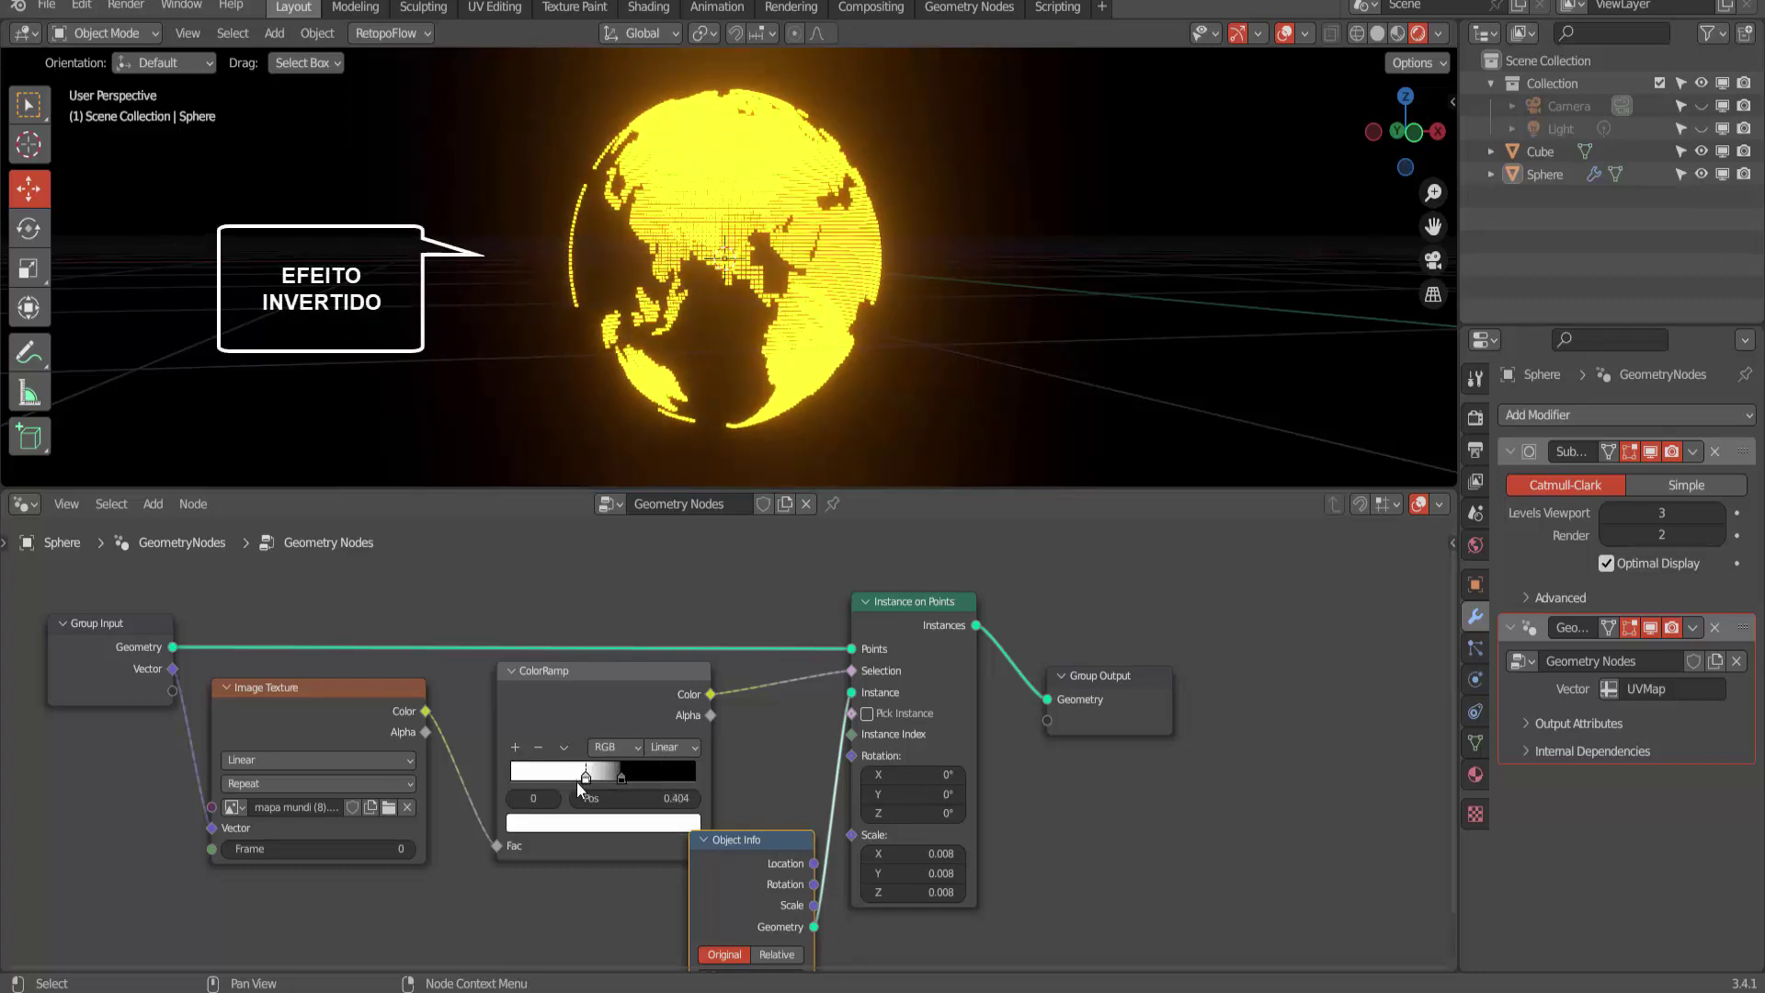
{"action": "mouse_move", "coordinate": [894, 357]}
{"action": "middle_mouse_down"}
{"action": "mouse_move", "coordinate": [909, 355]}
{"action": "mouse_move", "coordinate": [906, 423]}
{"action": "mouse_move", "coordinate": [1103, 350]}
{"action": "mouse_move", "coordinate": [1085, 374]}
{"action": "mouse_move", "coordinate": [1119, 345]}
{"action": "mouse_move", "coordinate": [781, 397]}
{"action": "middle_mouse_up"}
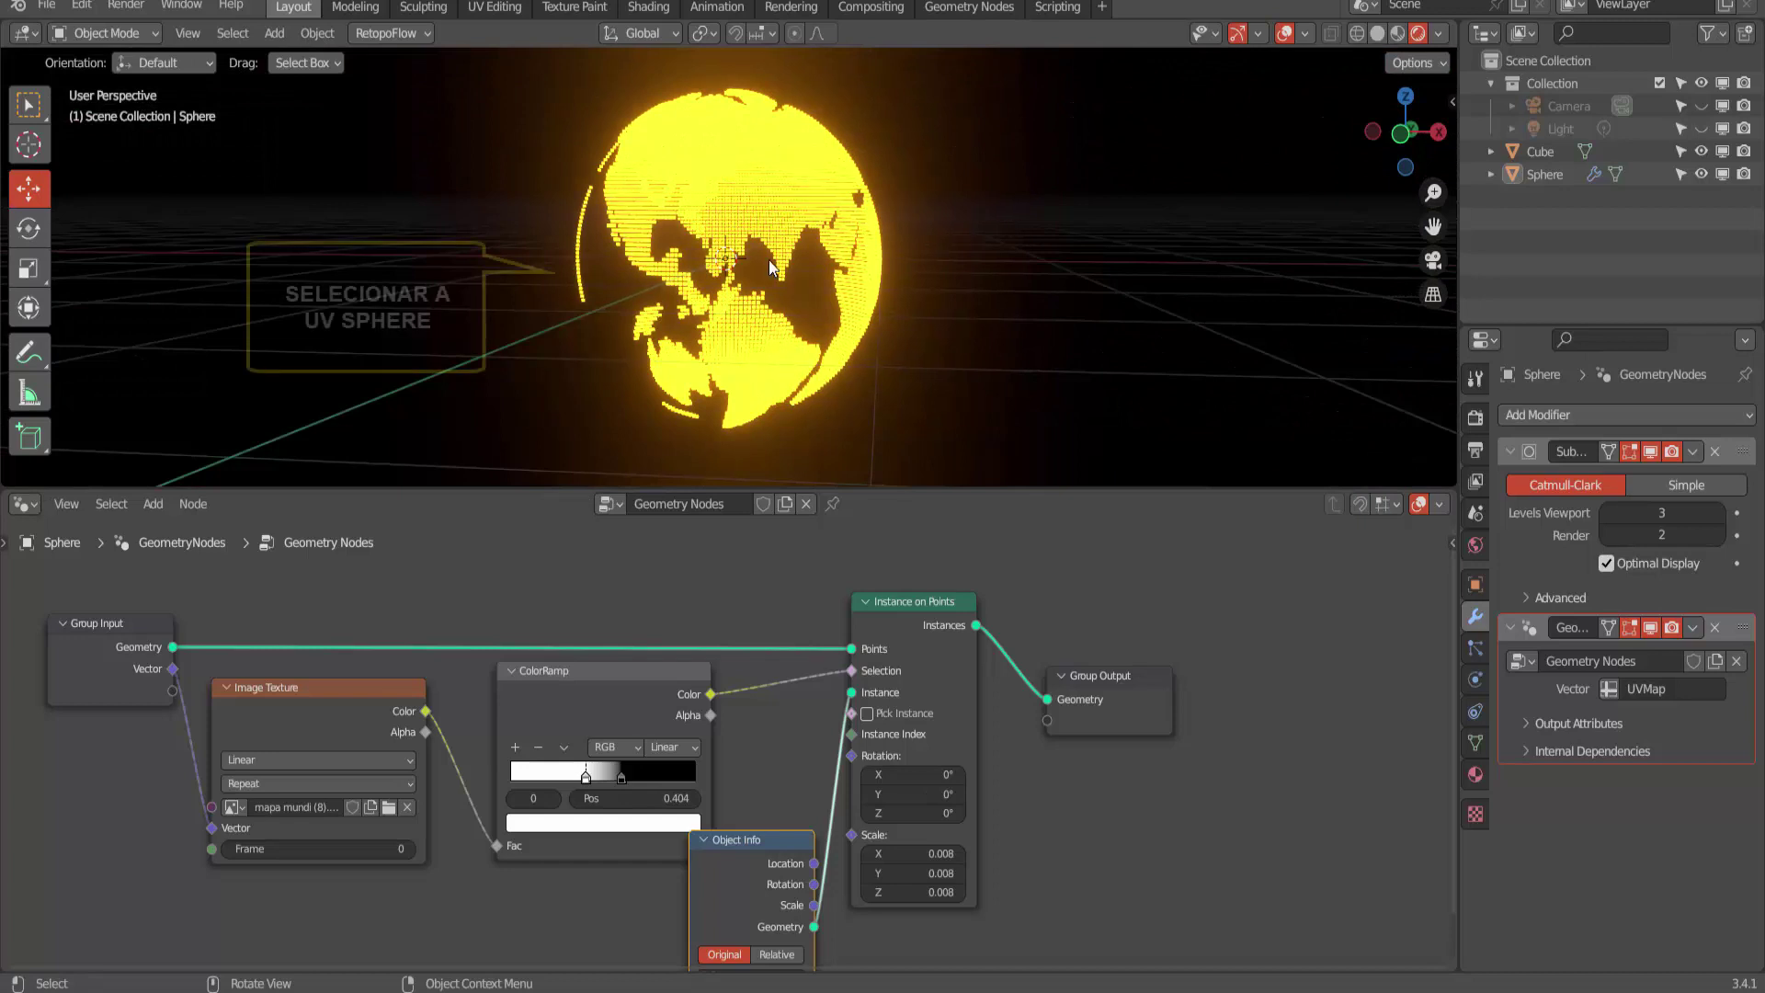
- Subdivide the Sphere's mesh in Edit Mode for more instance points
{"action": "left_click", "coordinate": [728, 130]}
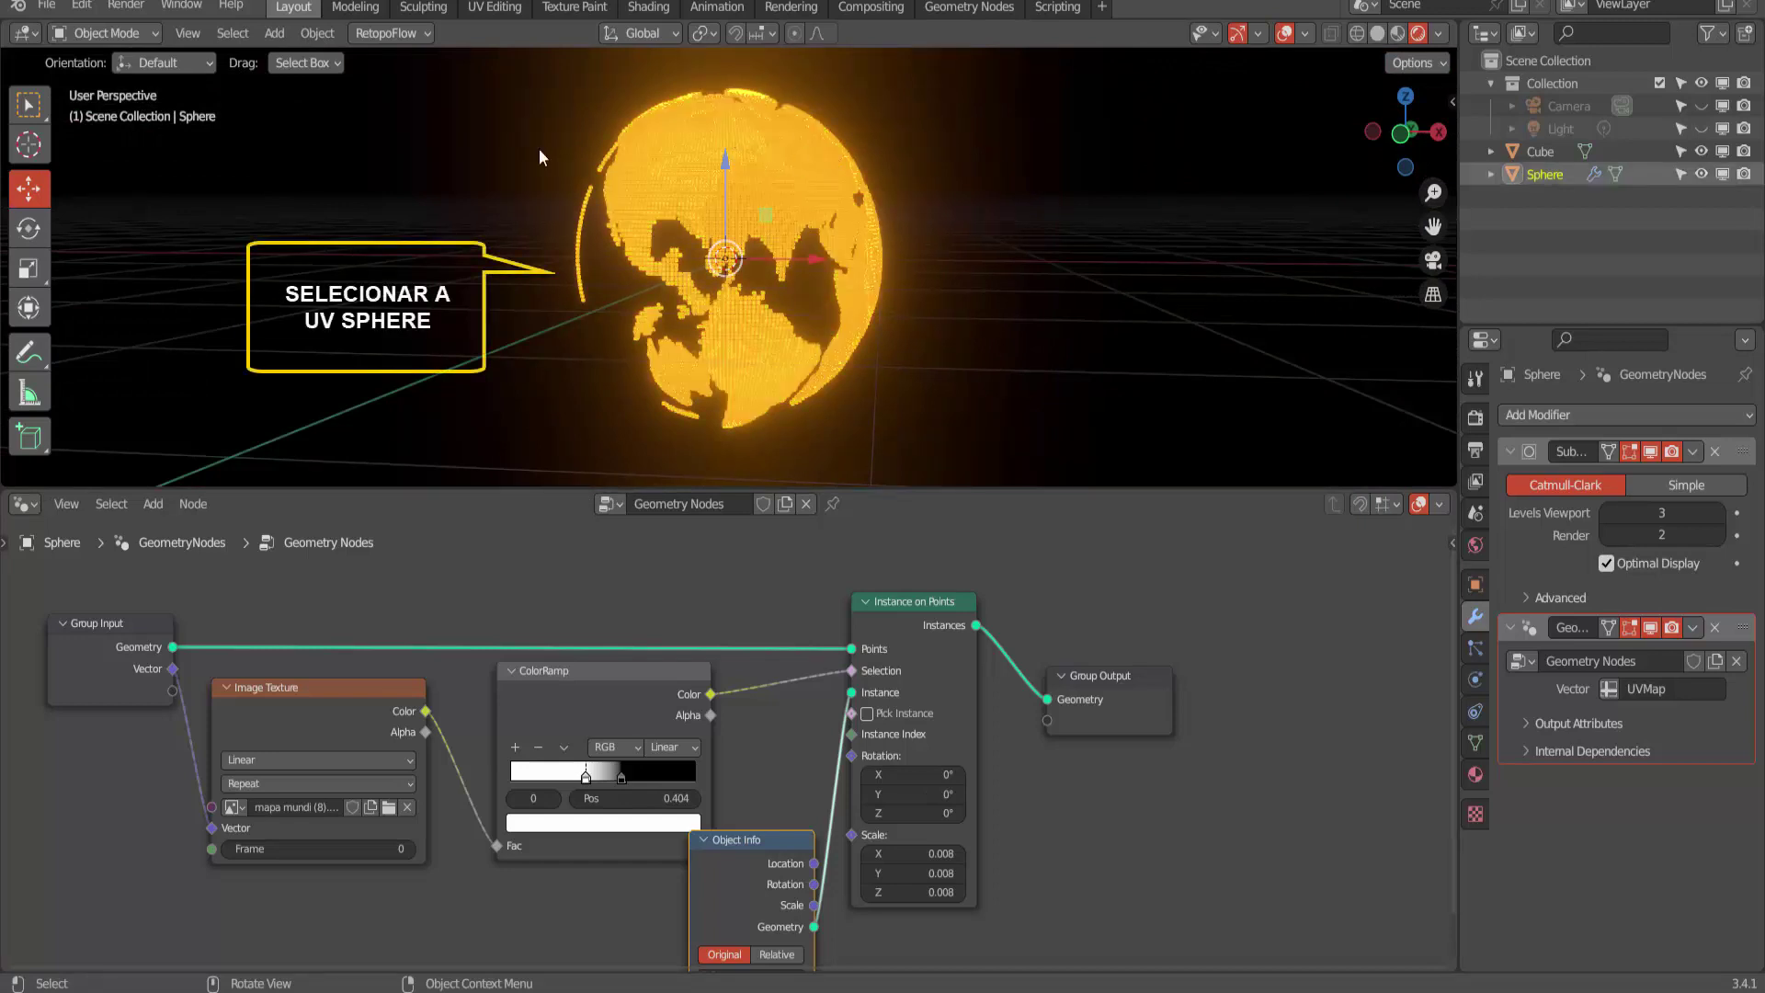
{"action": "left_click", "coordinate": [97, 37]}
{"action": "left_click", "coordinate": [99, 84]}
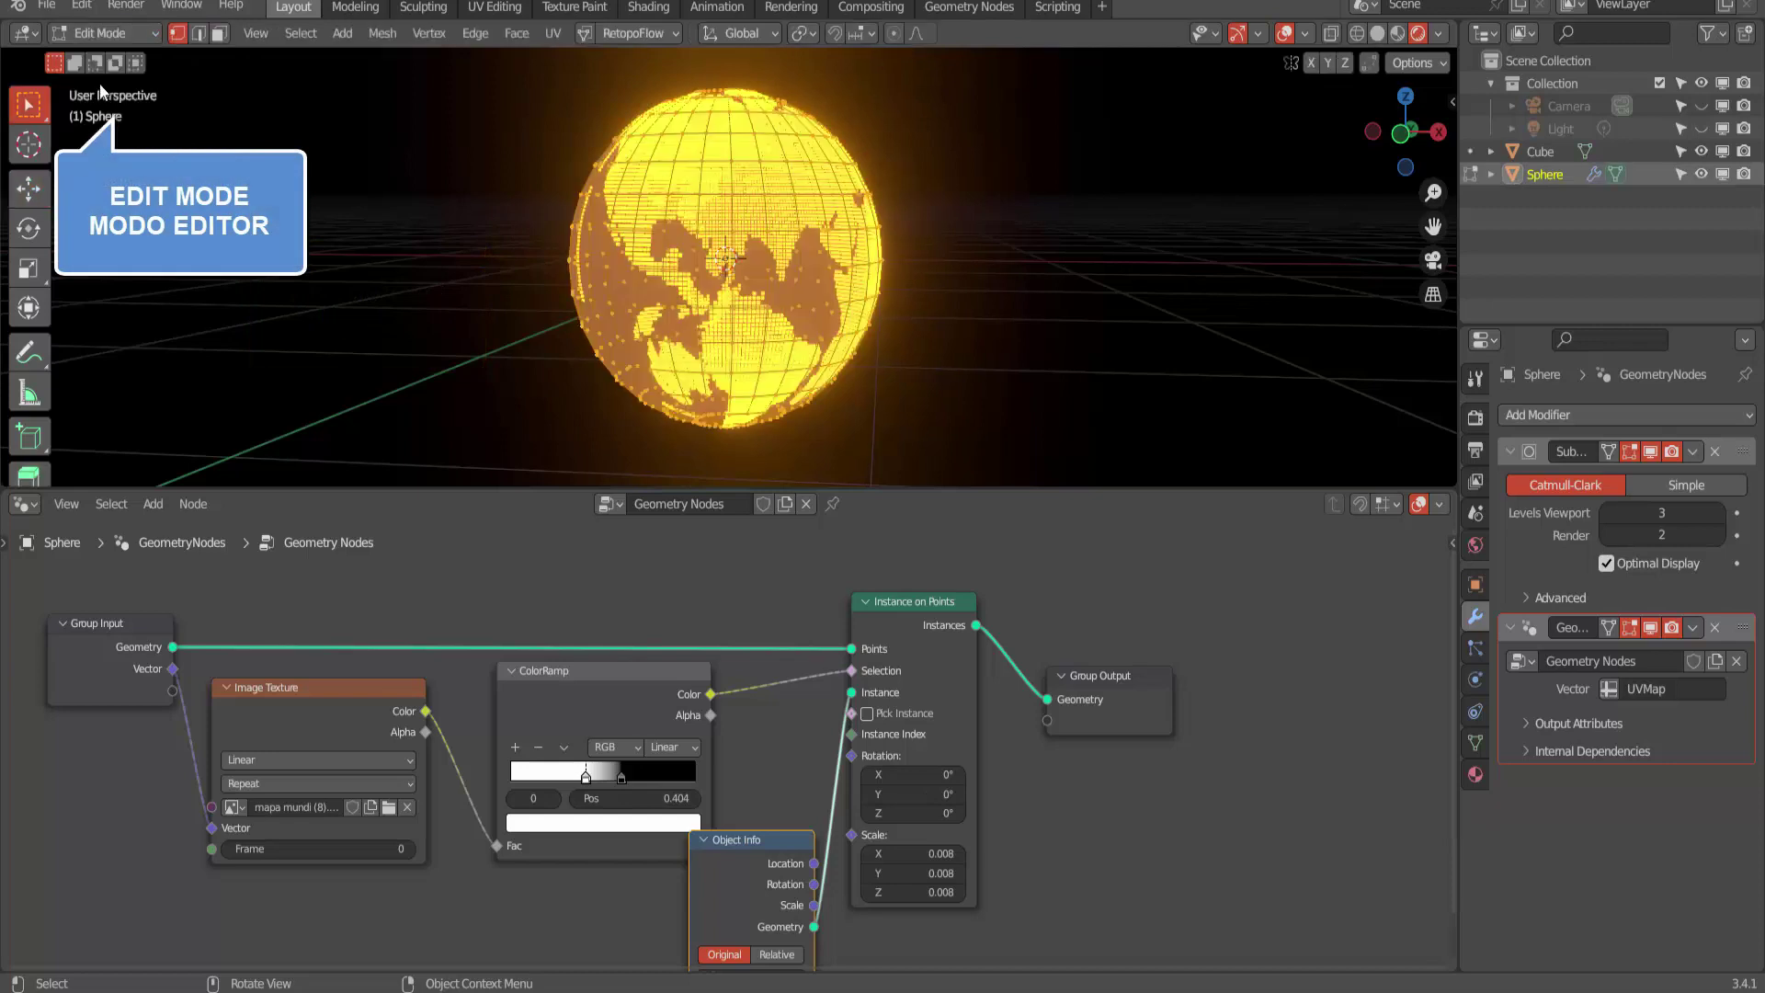
{"action": "right_click", "coordinate": [1151, 194]}
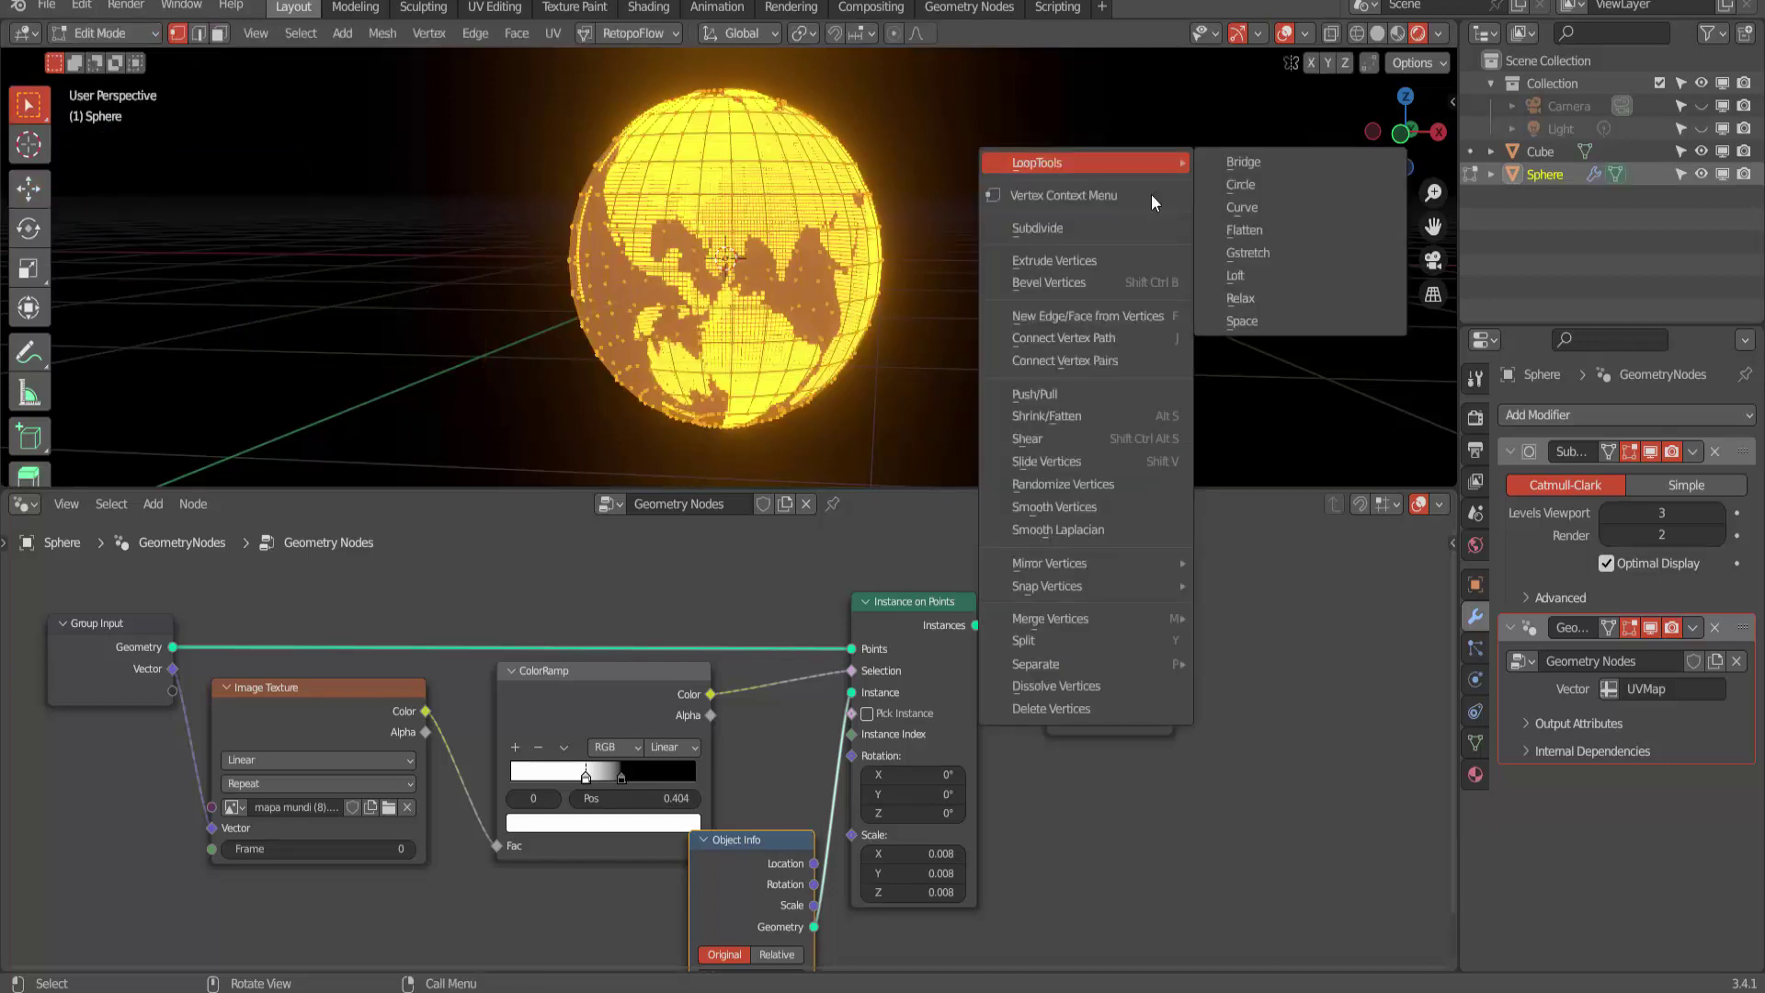
{"action": "left_click", "coordinate": [1080, 228]}
- Set the Instance on Points Scale to 0.004
{"action": "scroll", "coordinate": [1079, 232], "scroll_direction": "up", "scroll_amount": 4}
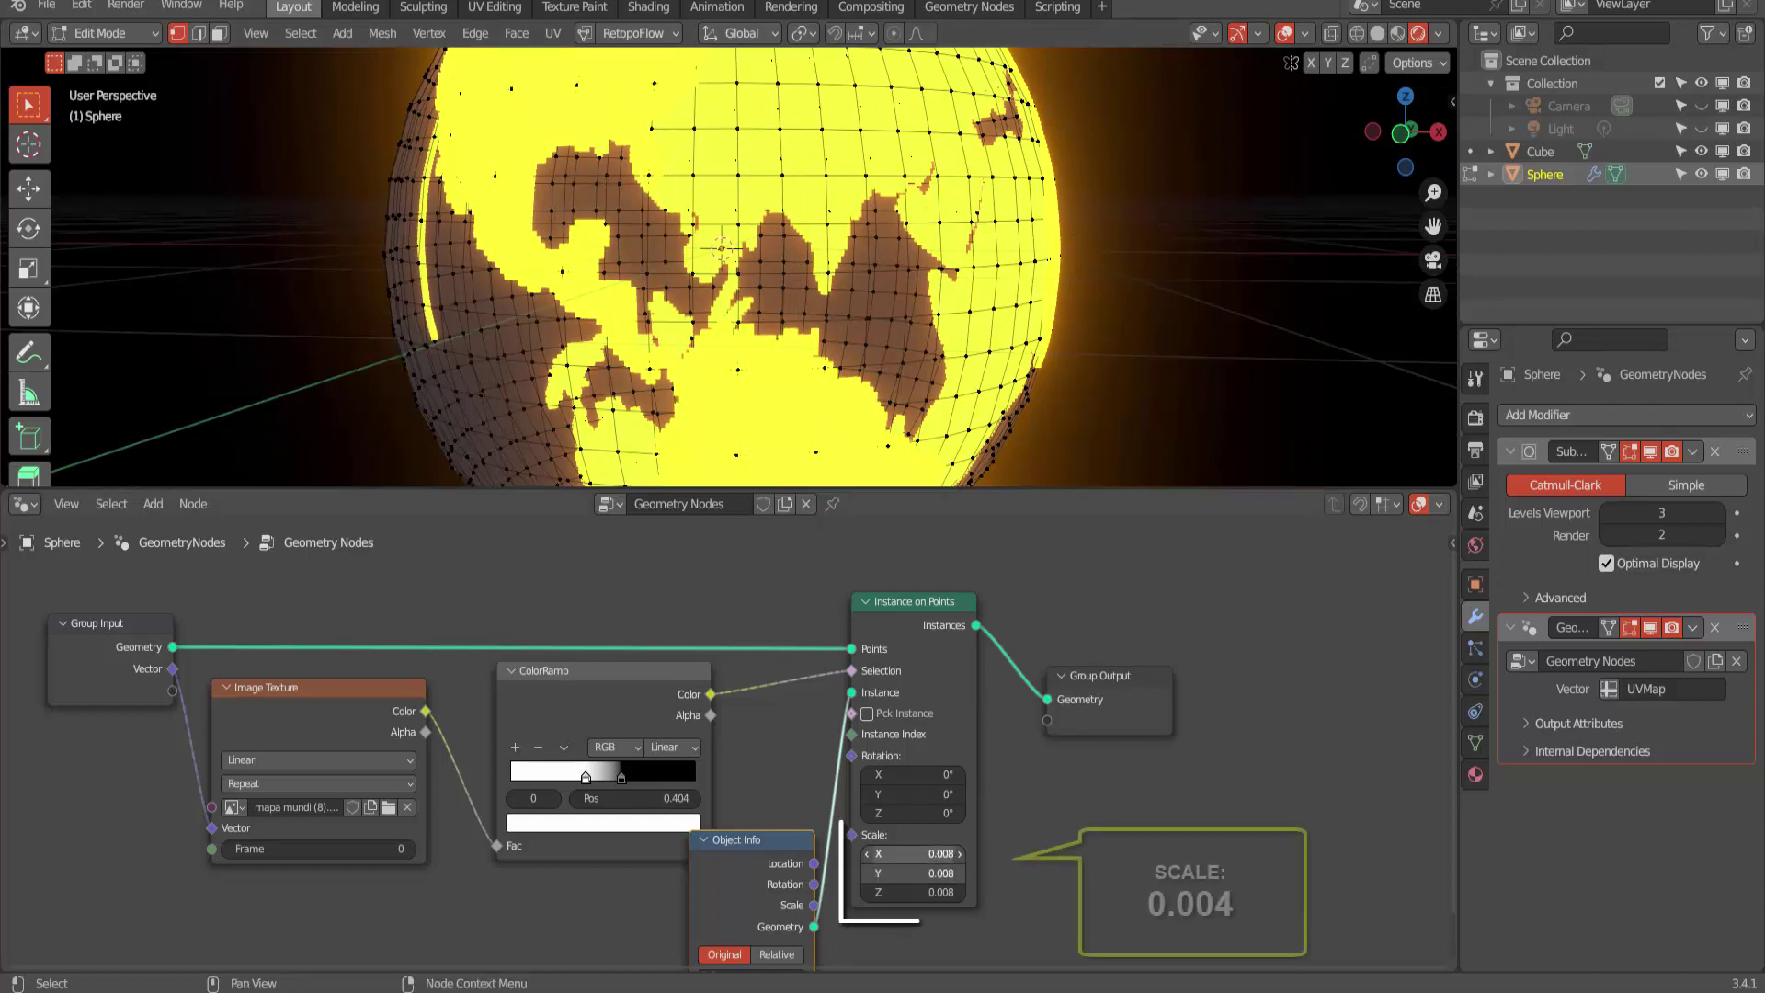
{"action": "left_click", "coordinate": [911, 853]}
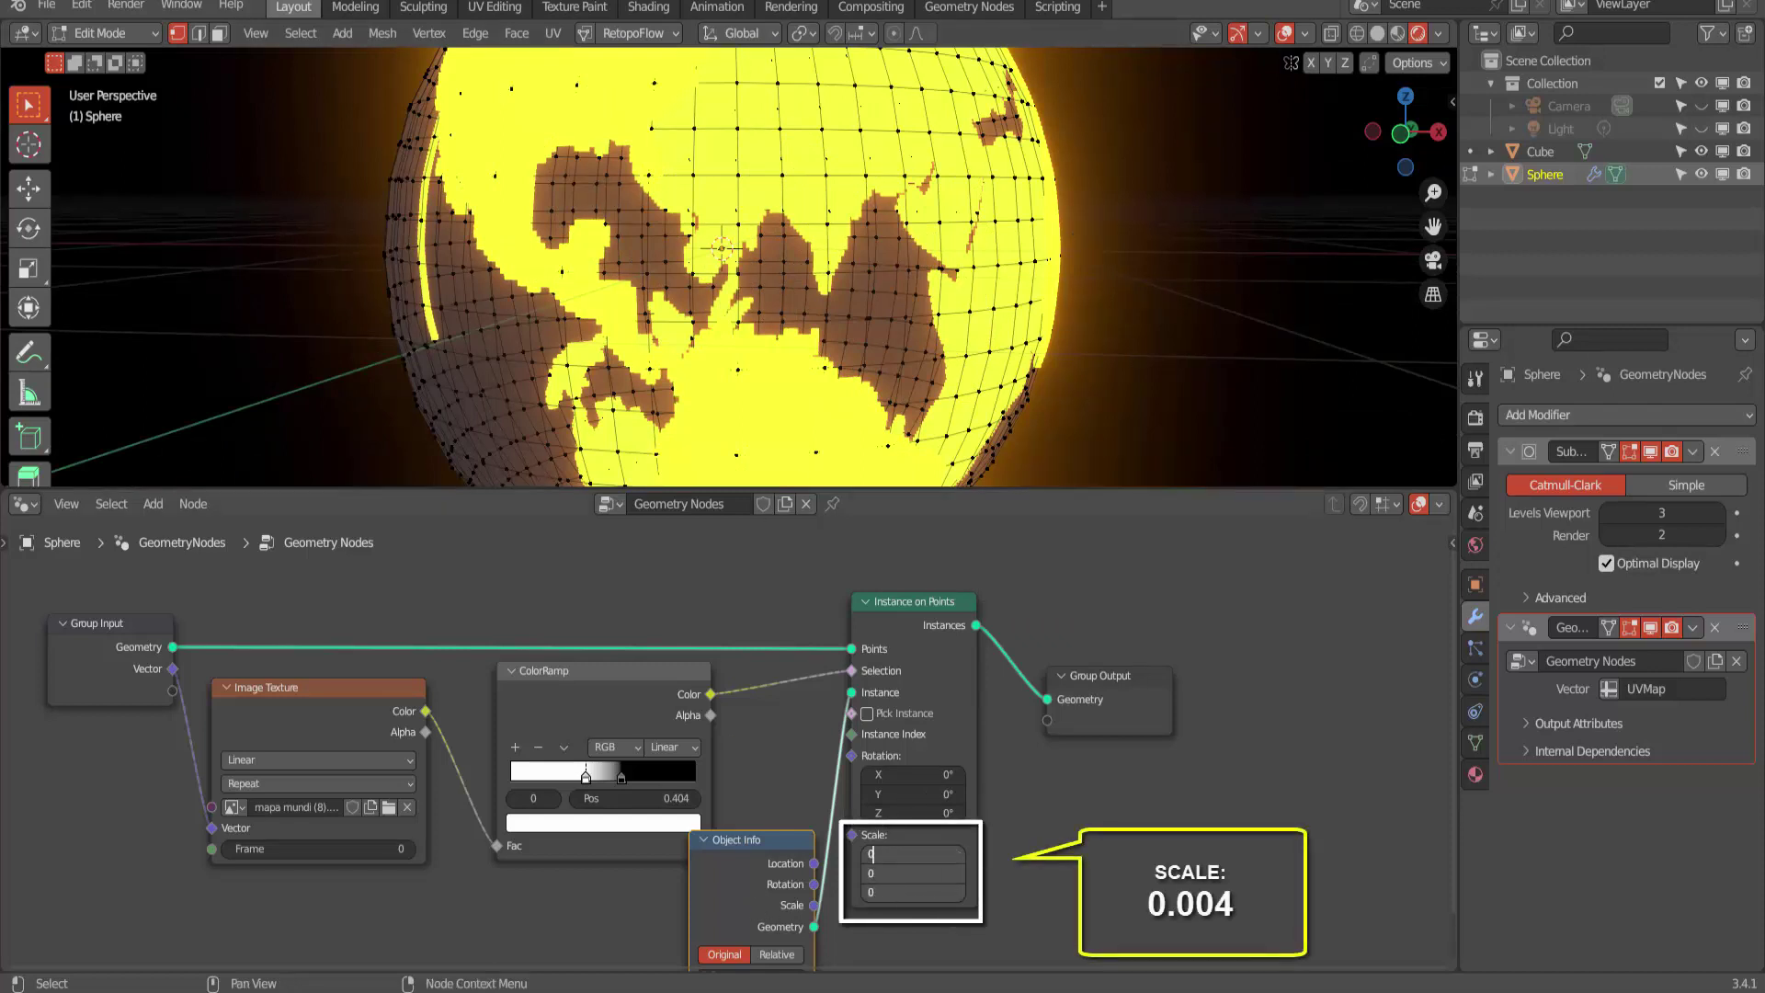
{"action": "type", "text": ".004"}
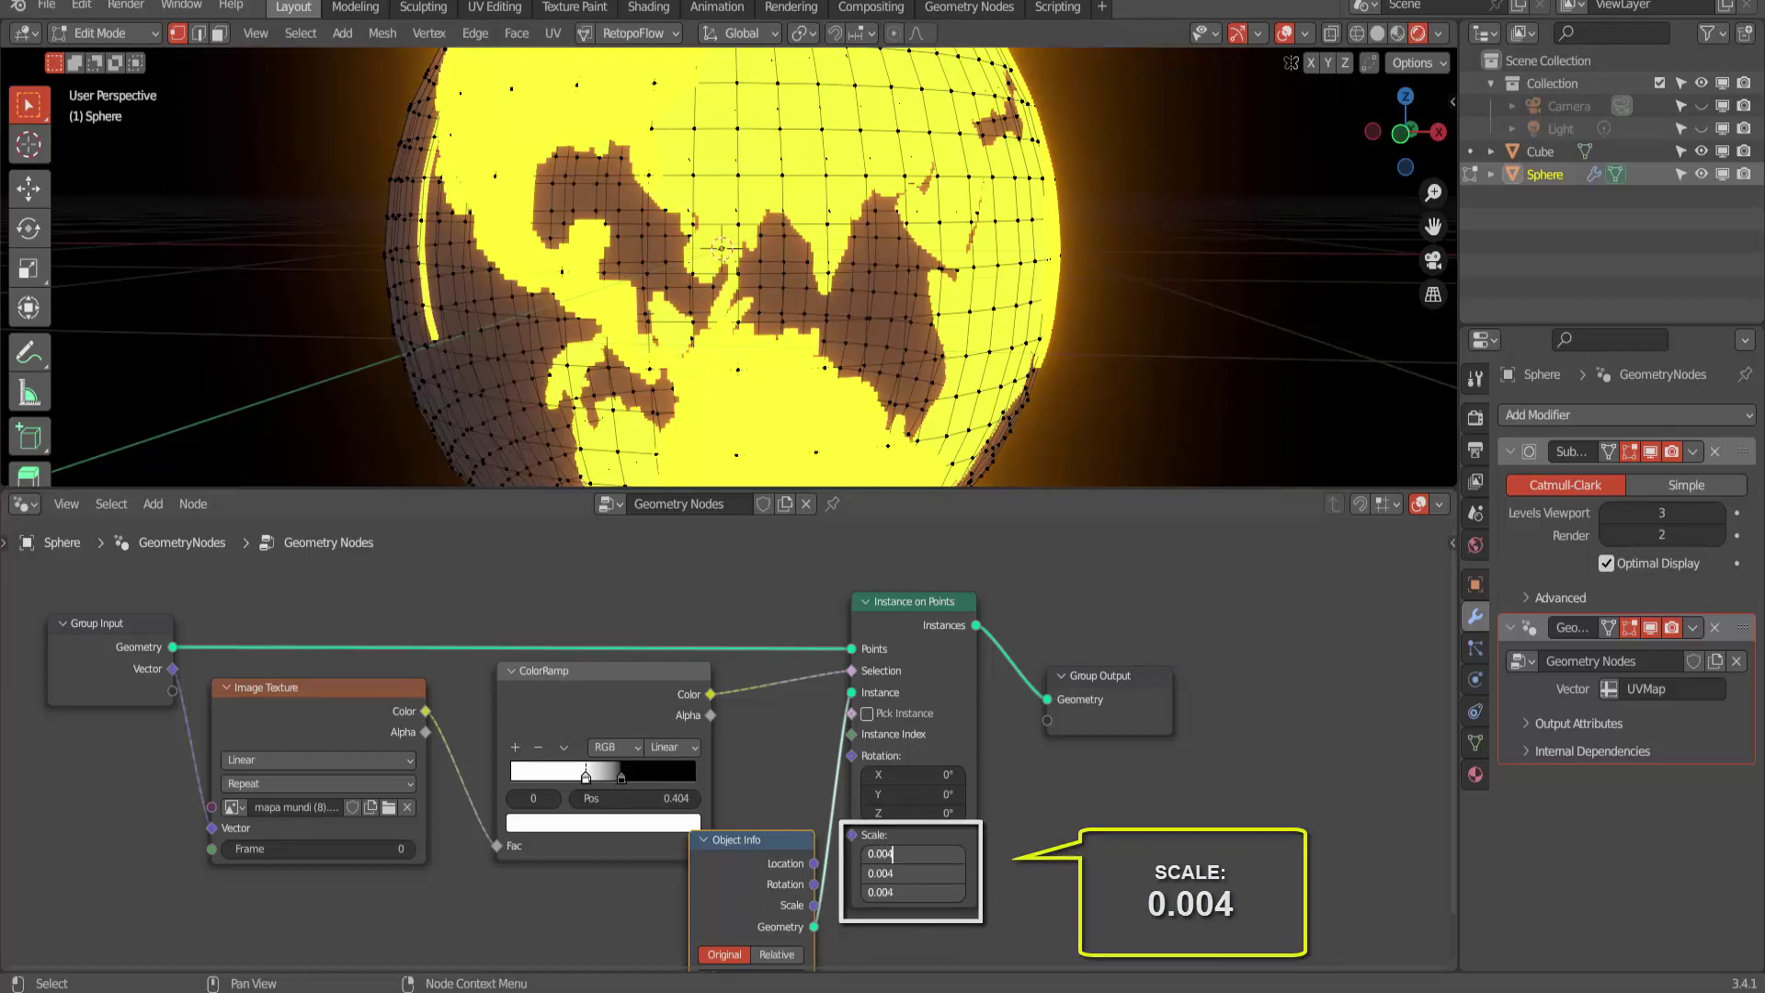
{"action": "key", "text": "Return"}
- Enlarge the 3D view and return the Sphere to Object Mode
{"action": "scroll", "coordinate": [1072, 159], "scroll_direction": "down", "scroll_amount": 2}
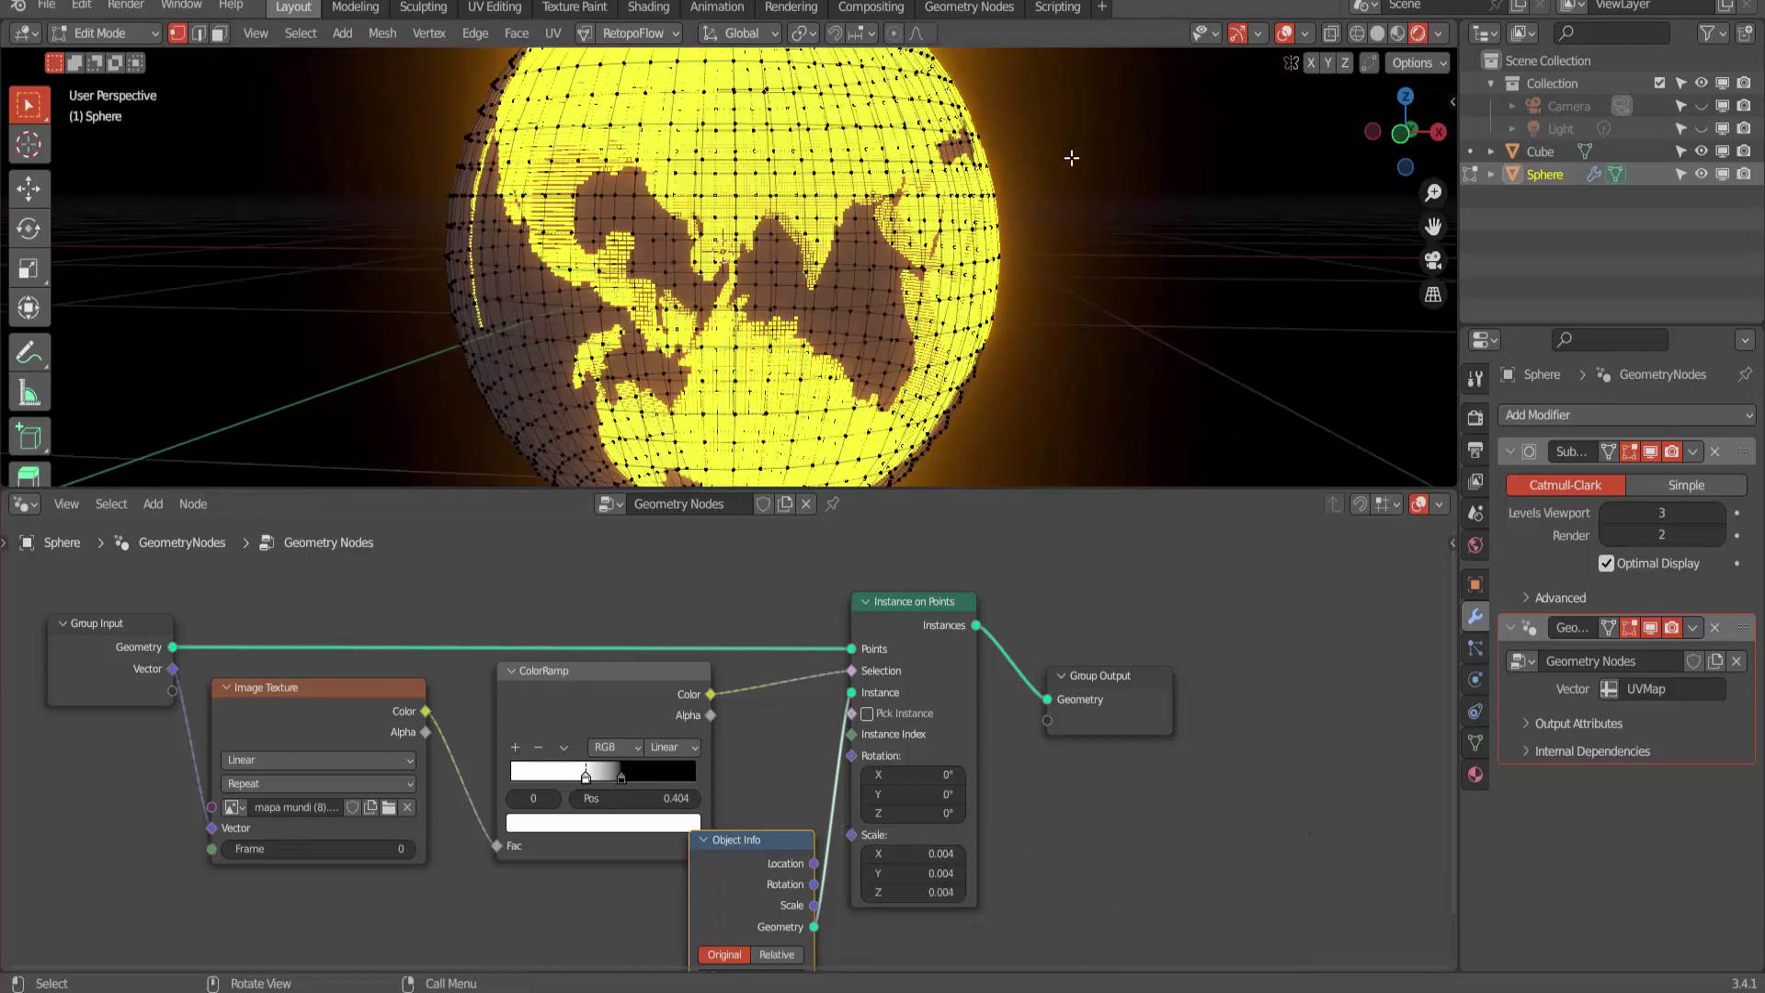
{"action": "scroll", "coordinate": [1073, 158], "scroll_direction": "down", "scroll_amount": 2}
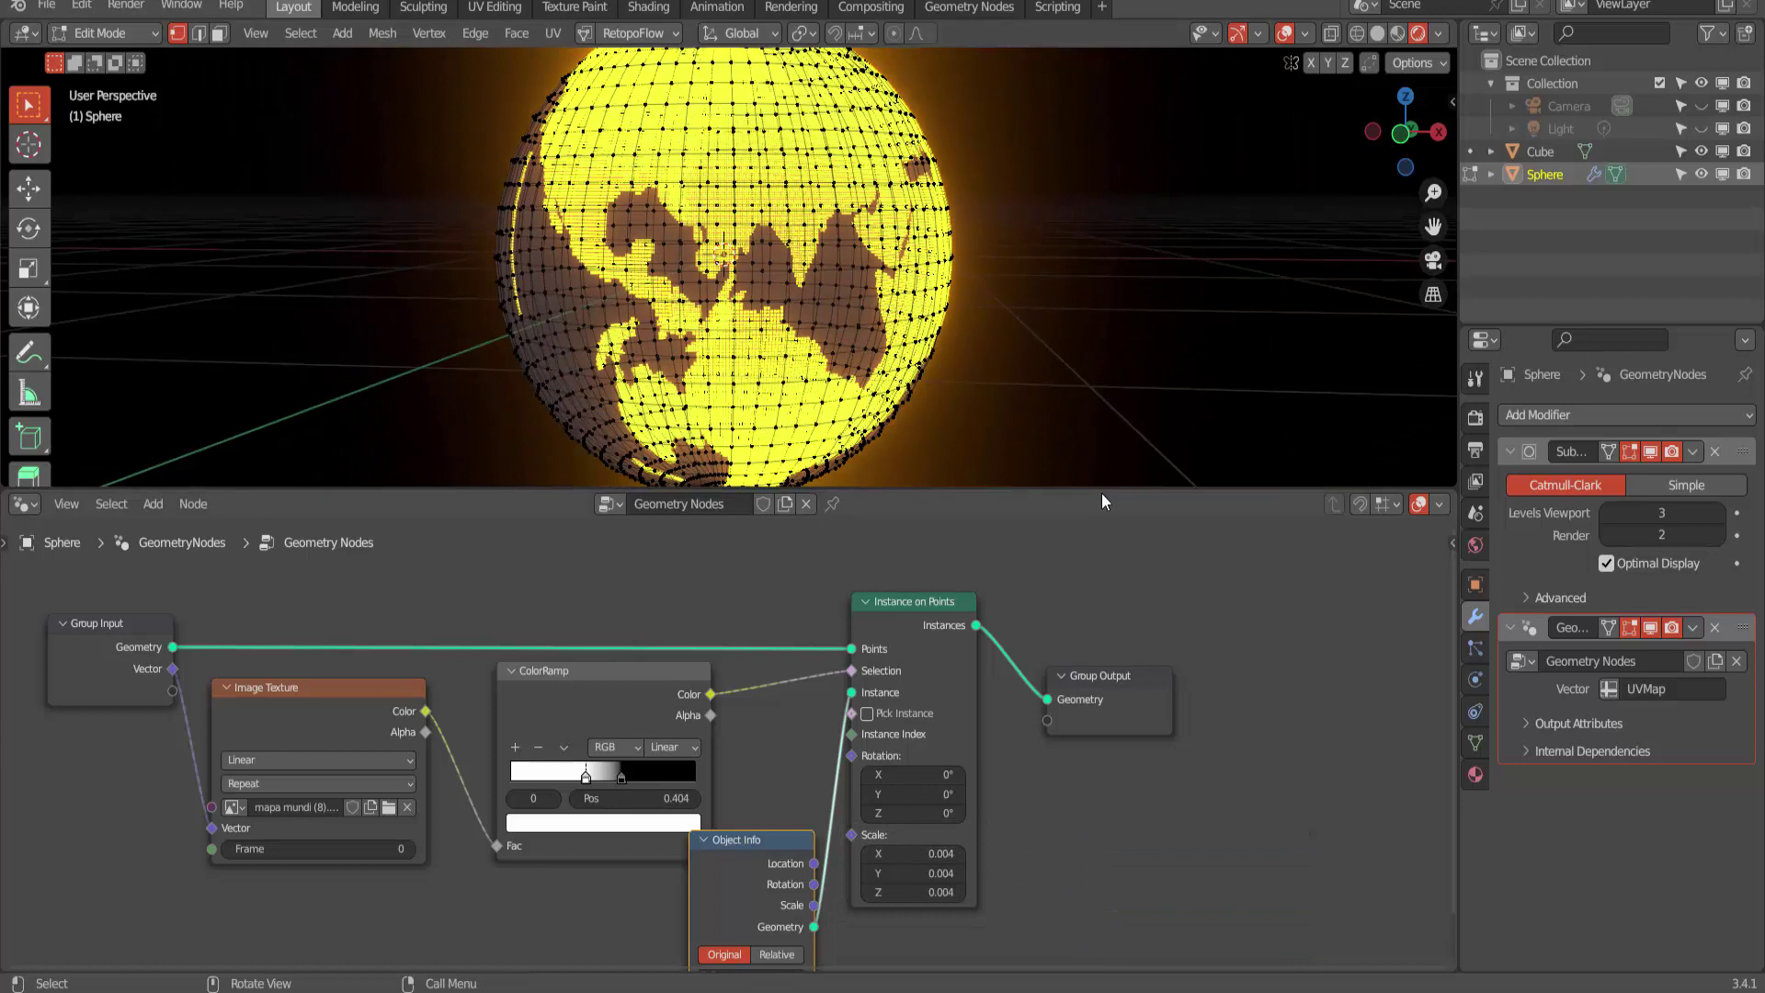
{"action": "left_click_drag", "start_coordinate": [1102, 492], "coordinate": [1102, 860]}
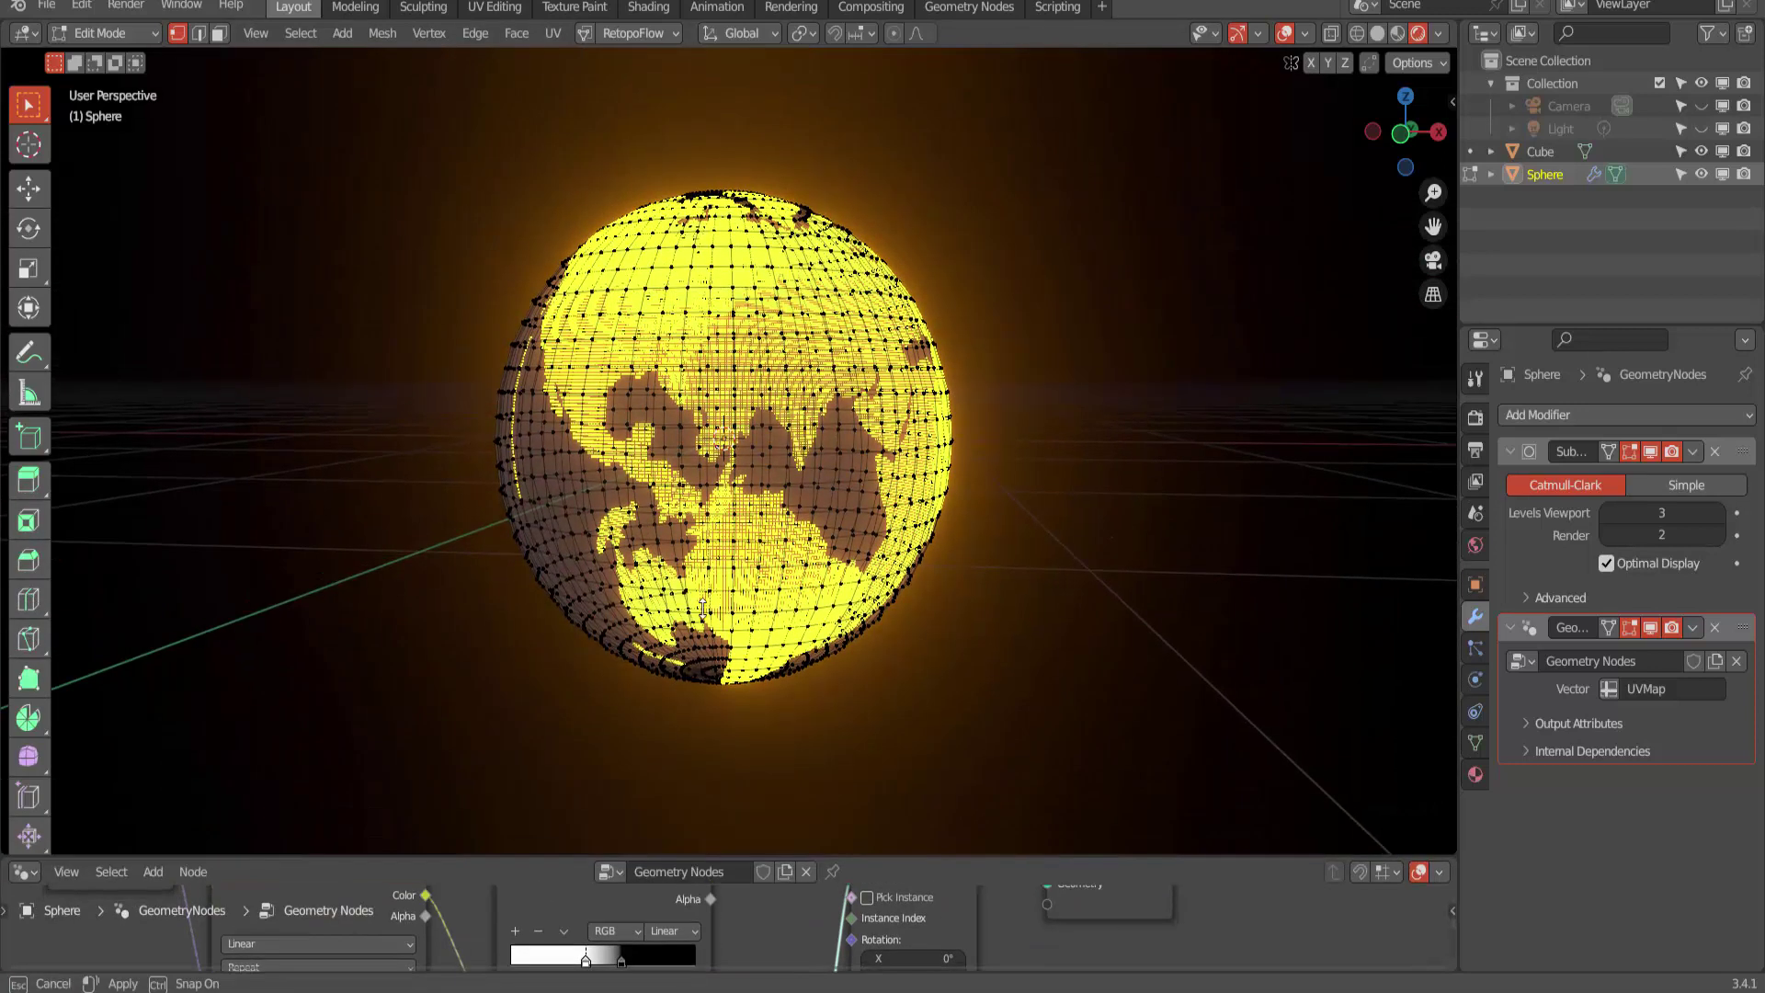
{"action": "left_click", "coordinate": [92, 34]}
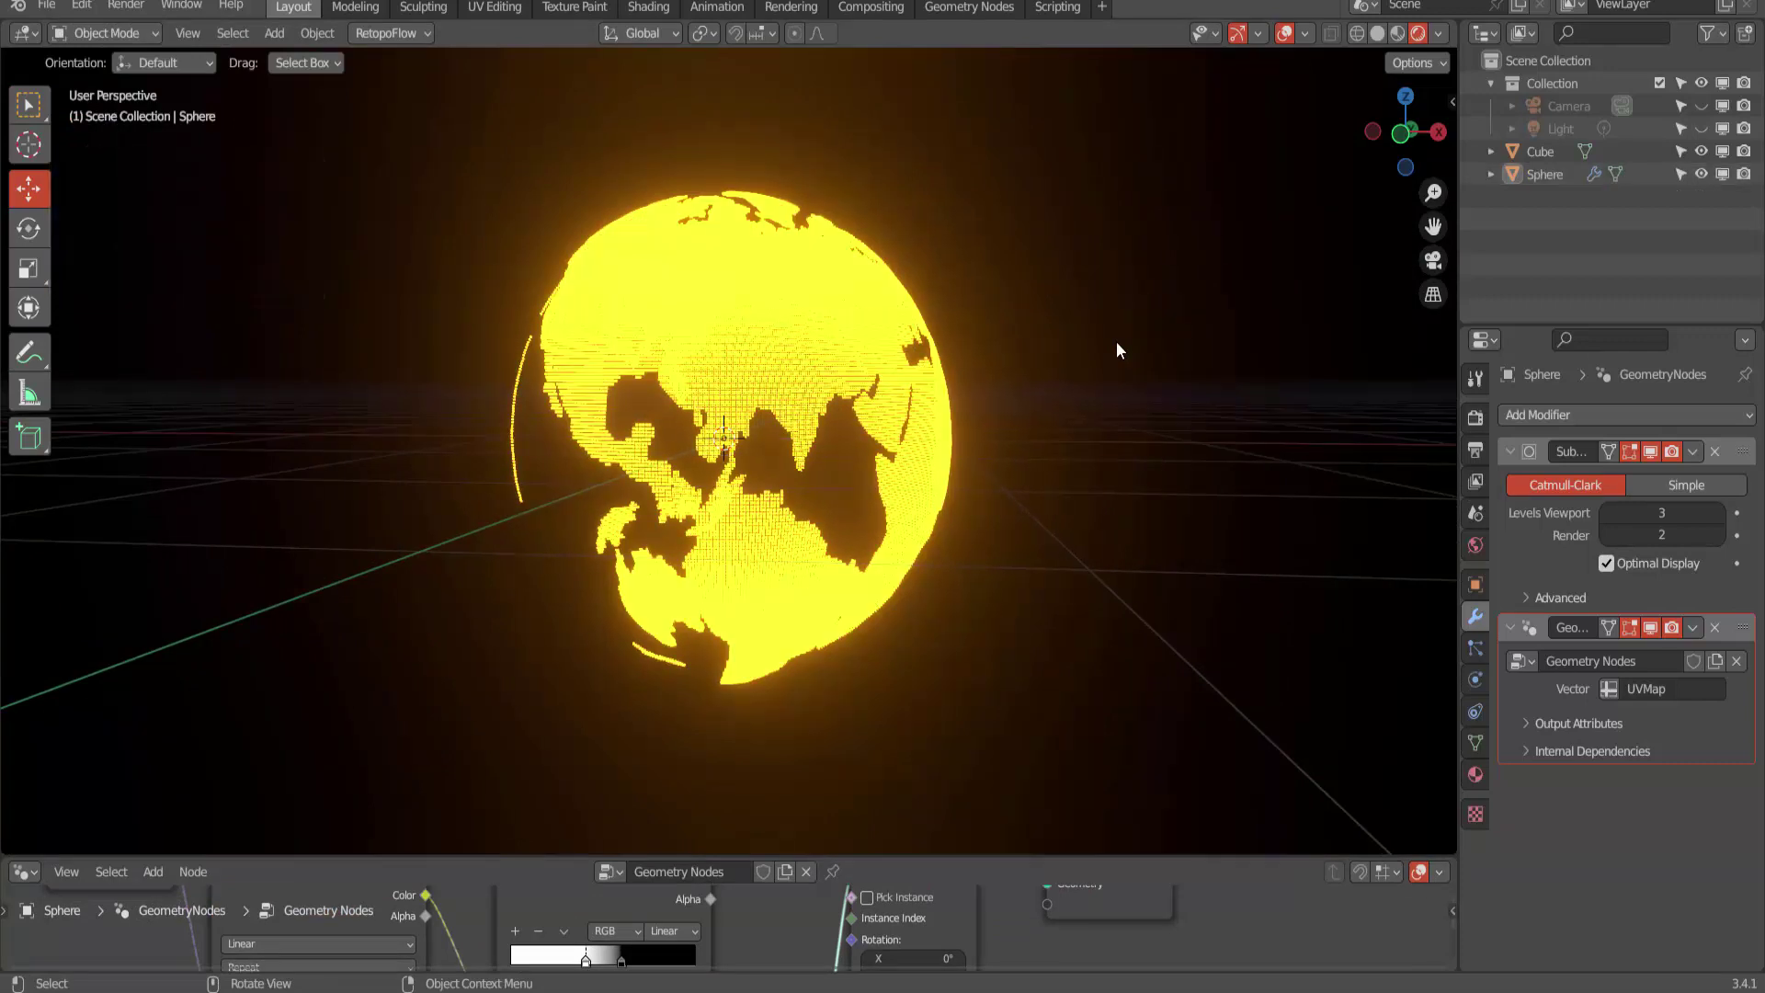
{"action": "scroll", "coordinate": [1118, 340], "scroll_direction": "up", "scroll_amount": 2}
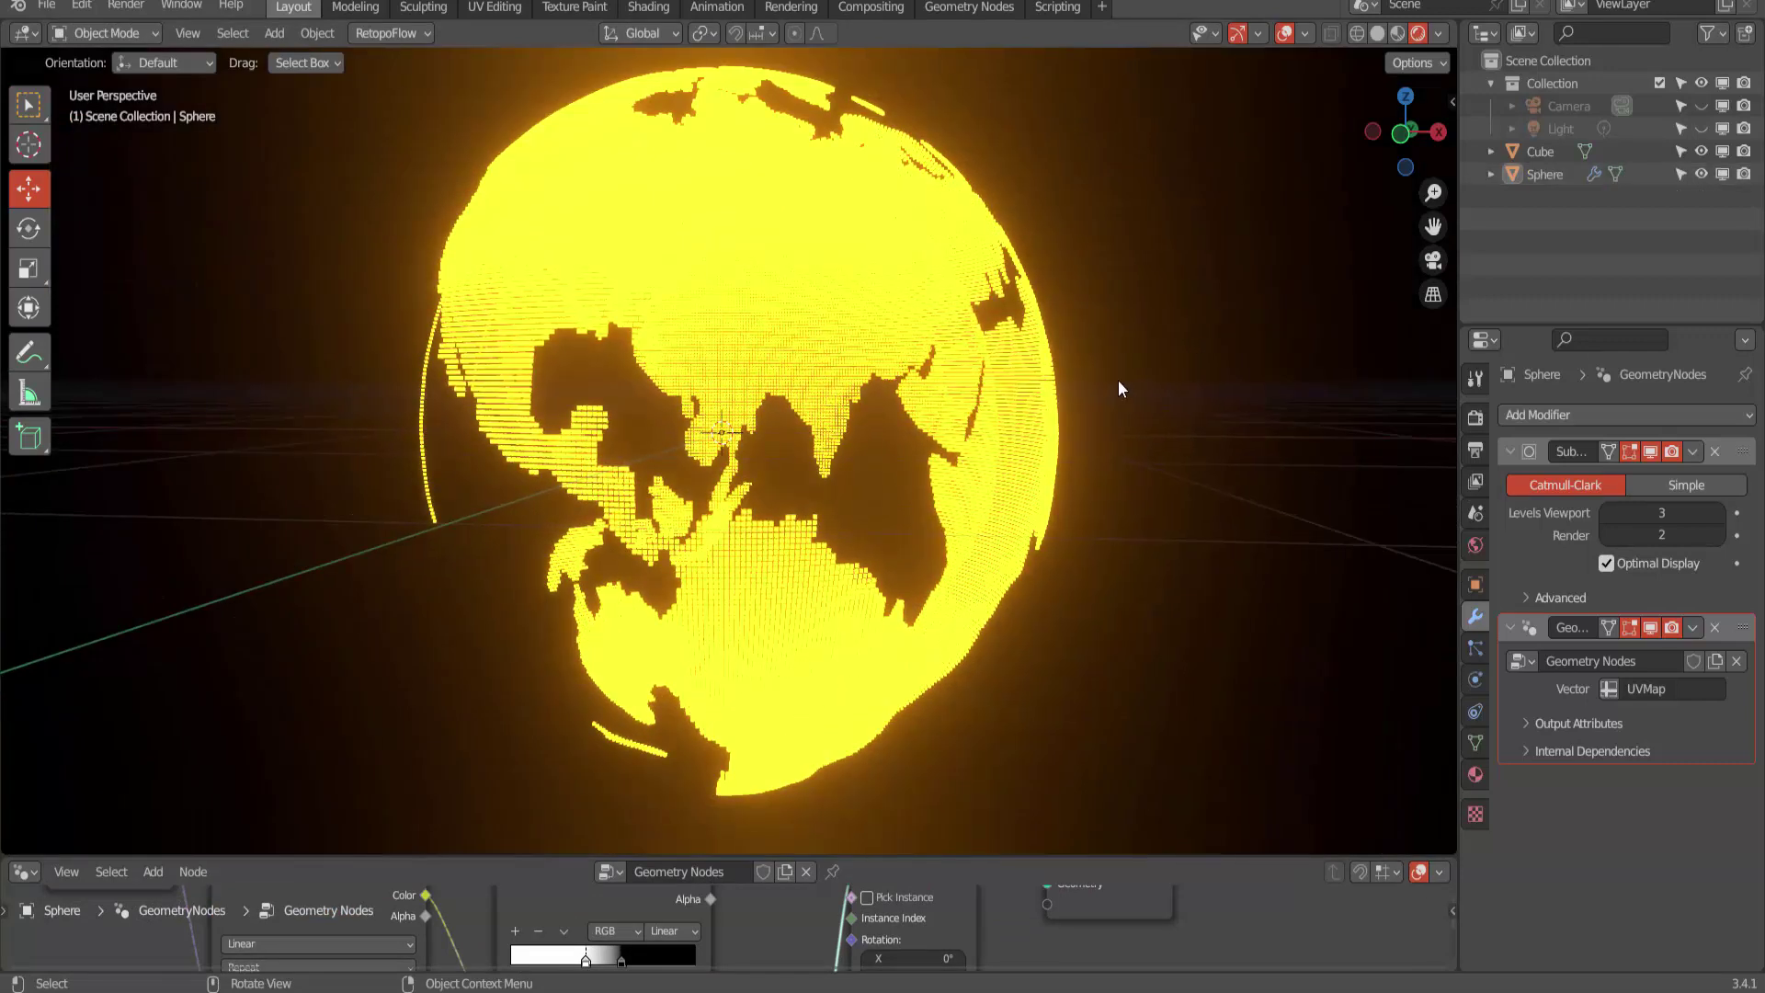
{"action": "middle_click_drag", "start_coordinate": [1118, 387], "coordinate": [1118, 372]}
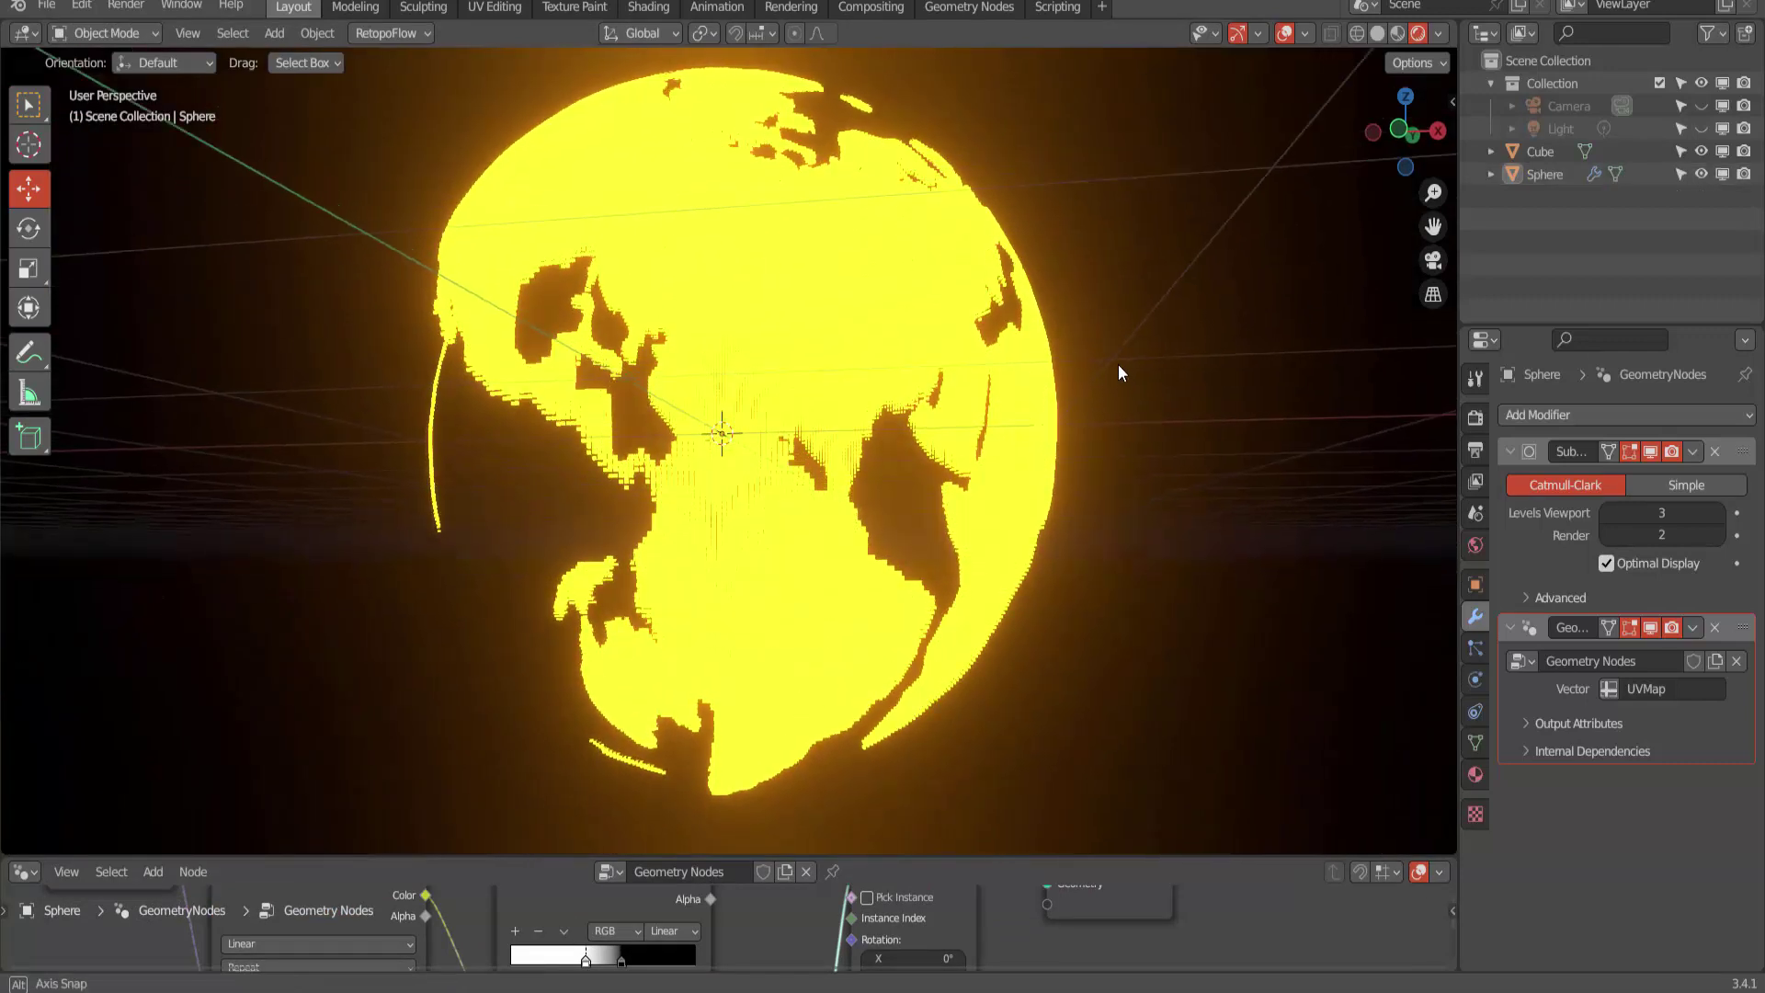
- Change the Cube material's Emission Color to cyan-blue (hue 0.637)
{"action": "left_click", "coordinate": [1476, 775]}
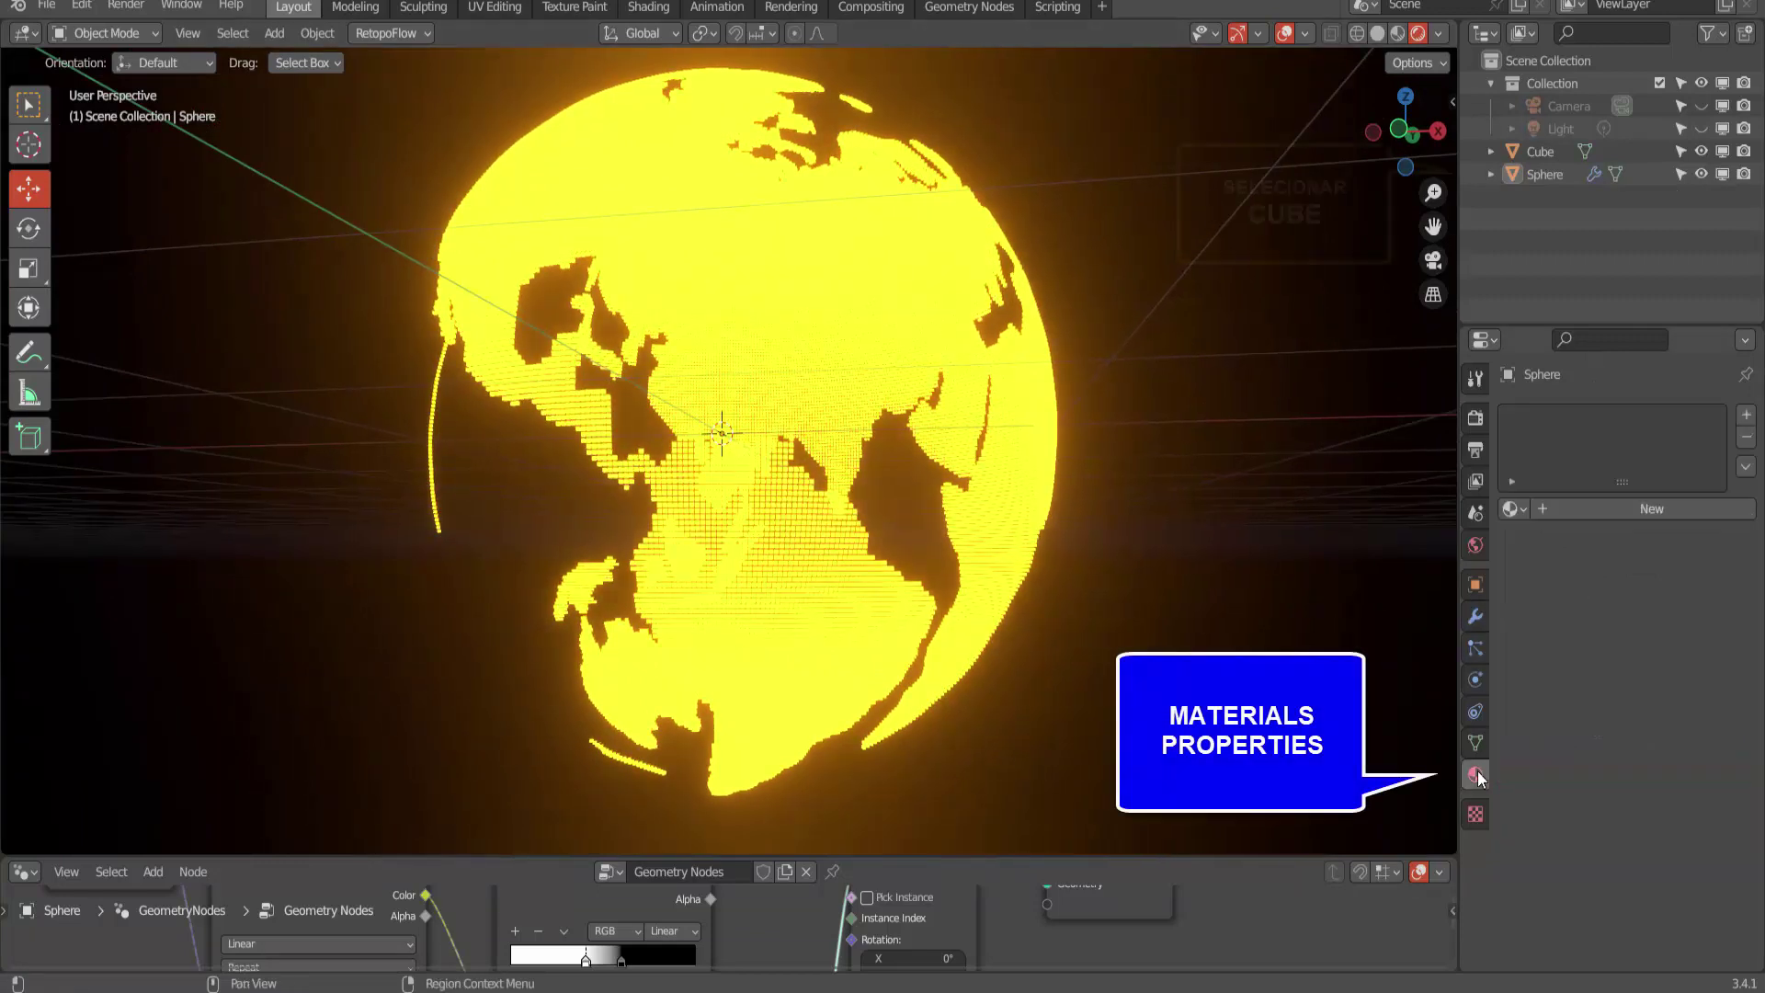
{"action": "left_click", "coordinate": [1546, 175]}
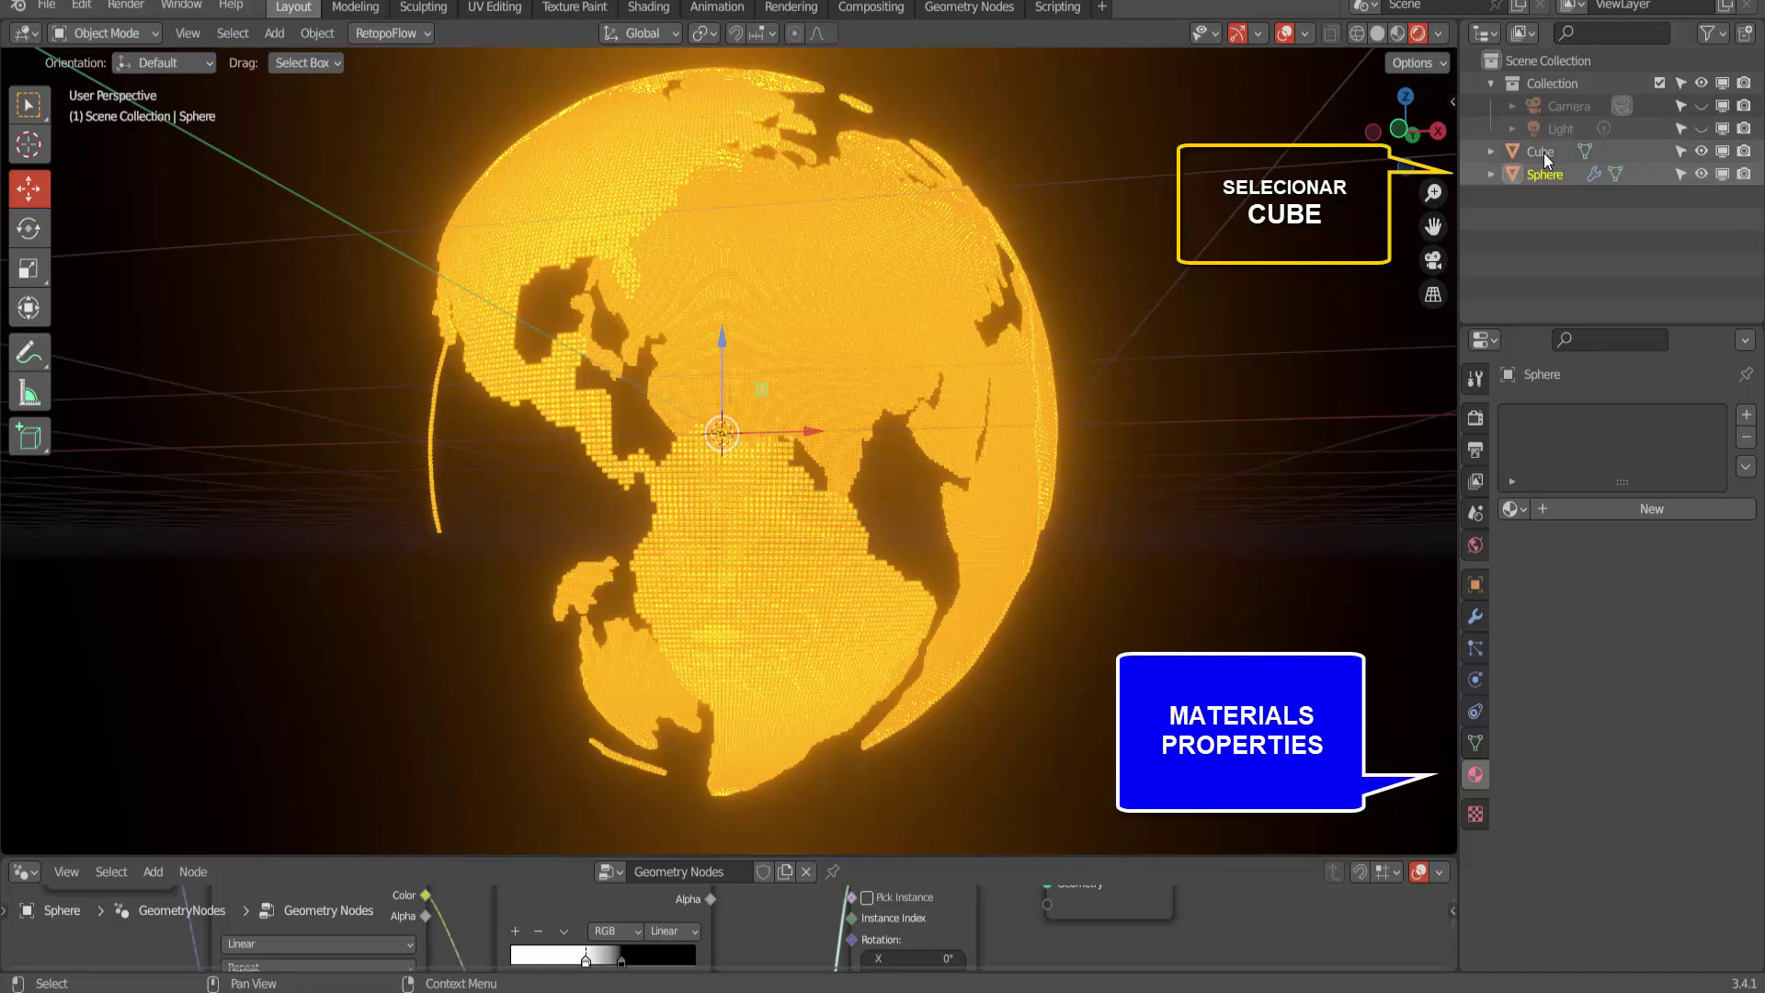
{"action": "left_click", "coordinate": [1543, 153]}
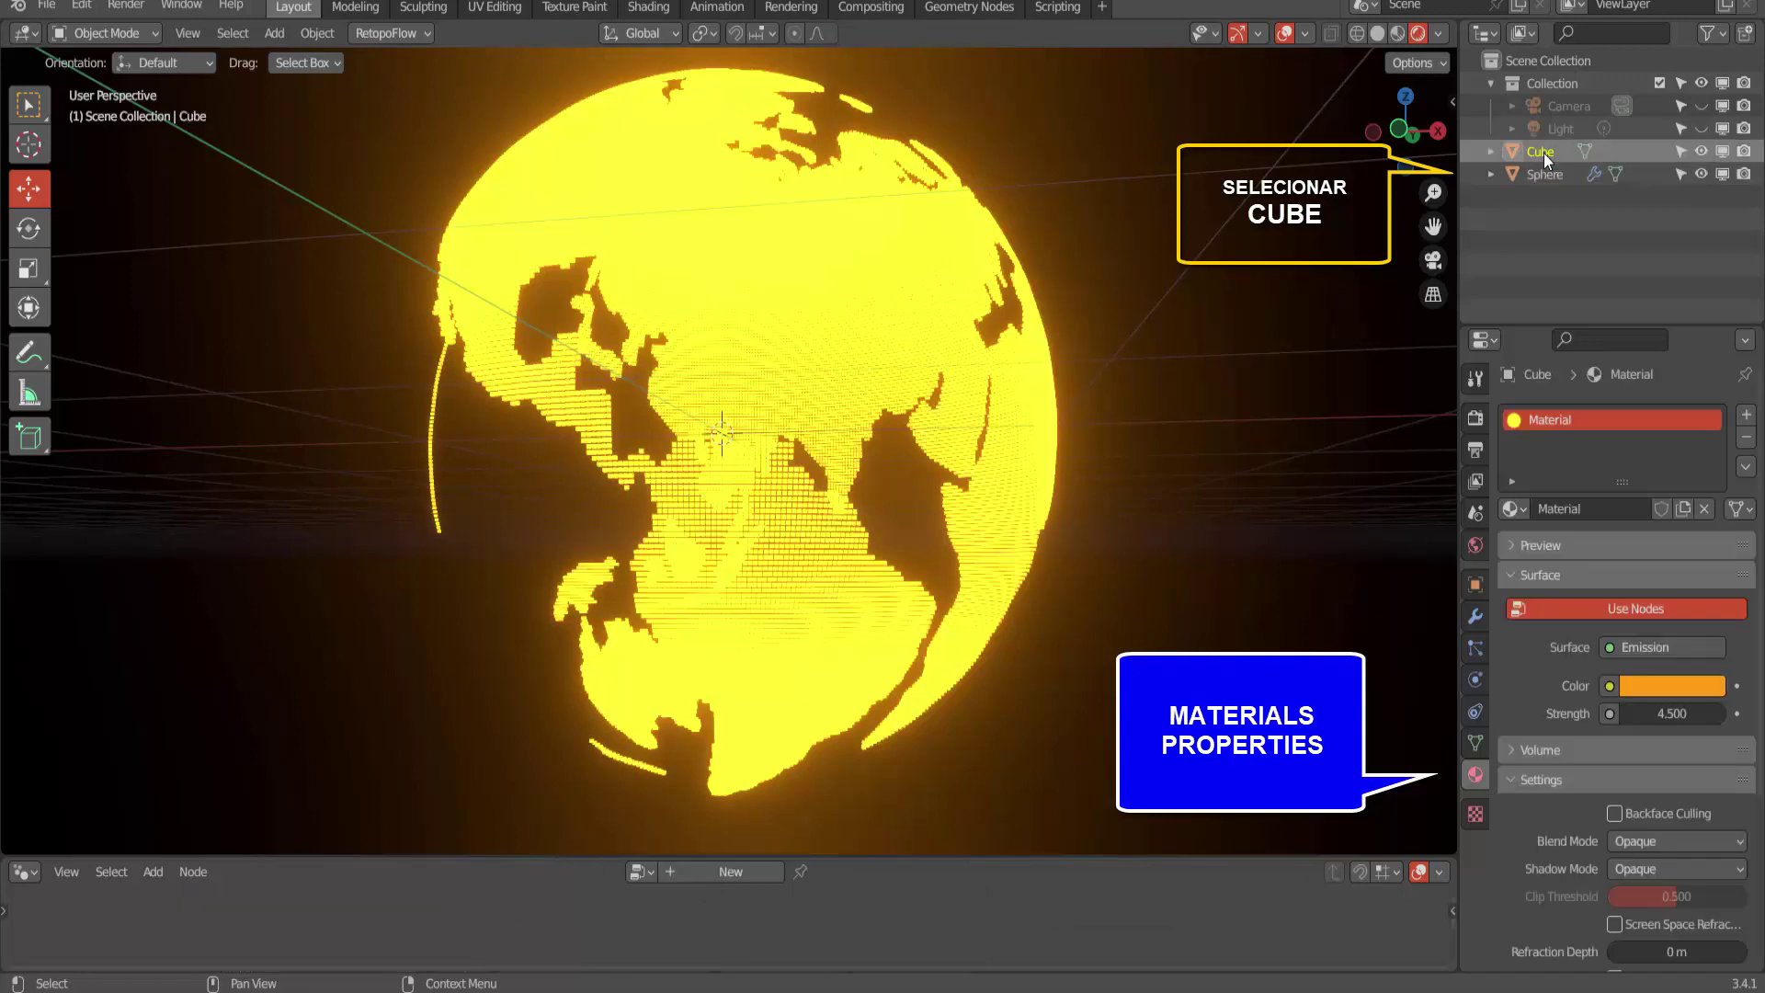
{"action": "left_click", "coordinate": [1669, 686]}
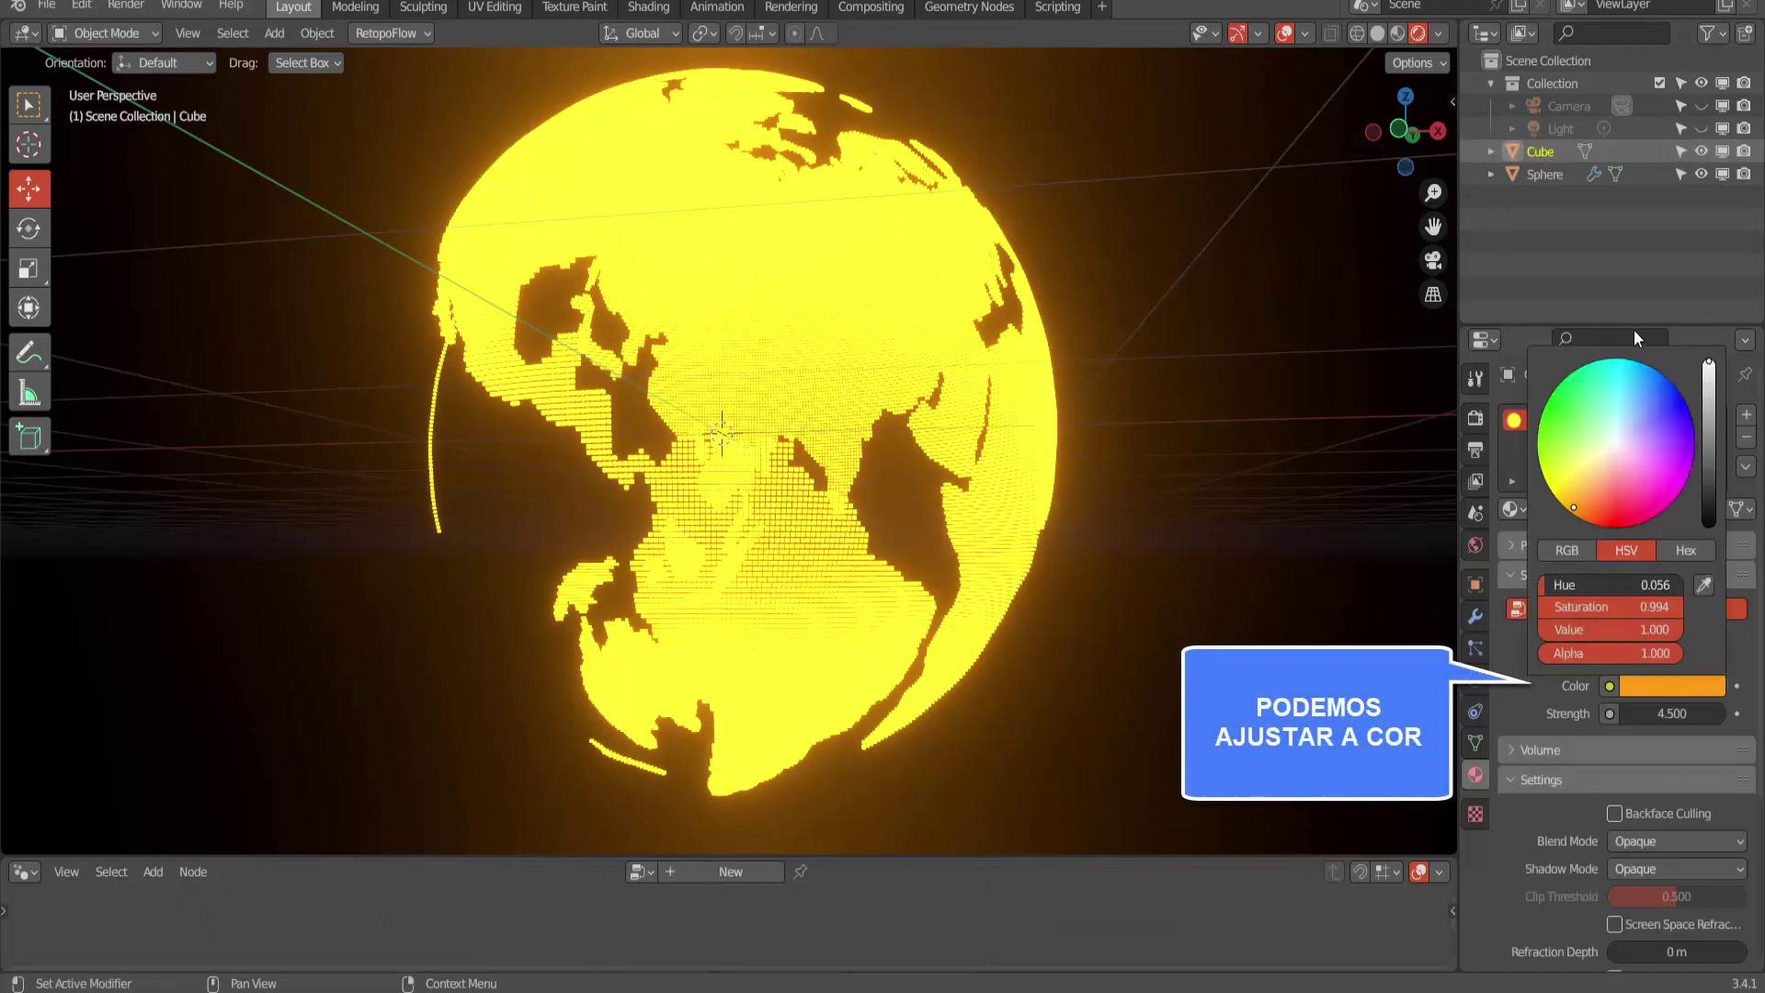
{"action": "left_click", "coordinate": [1655, 381]}
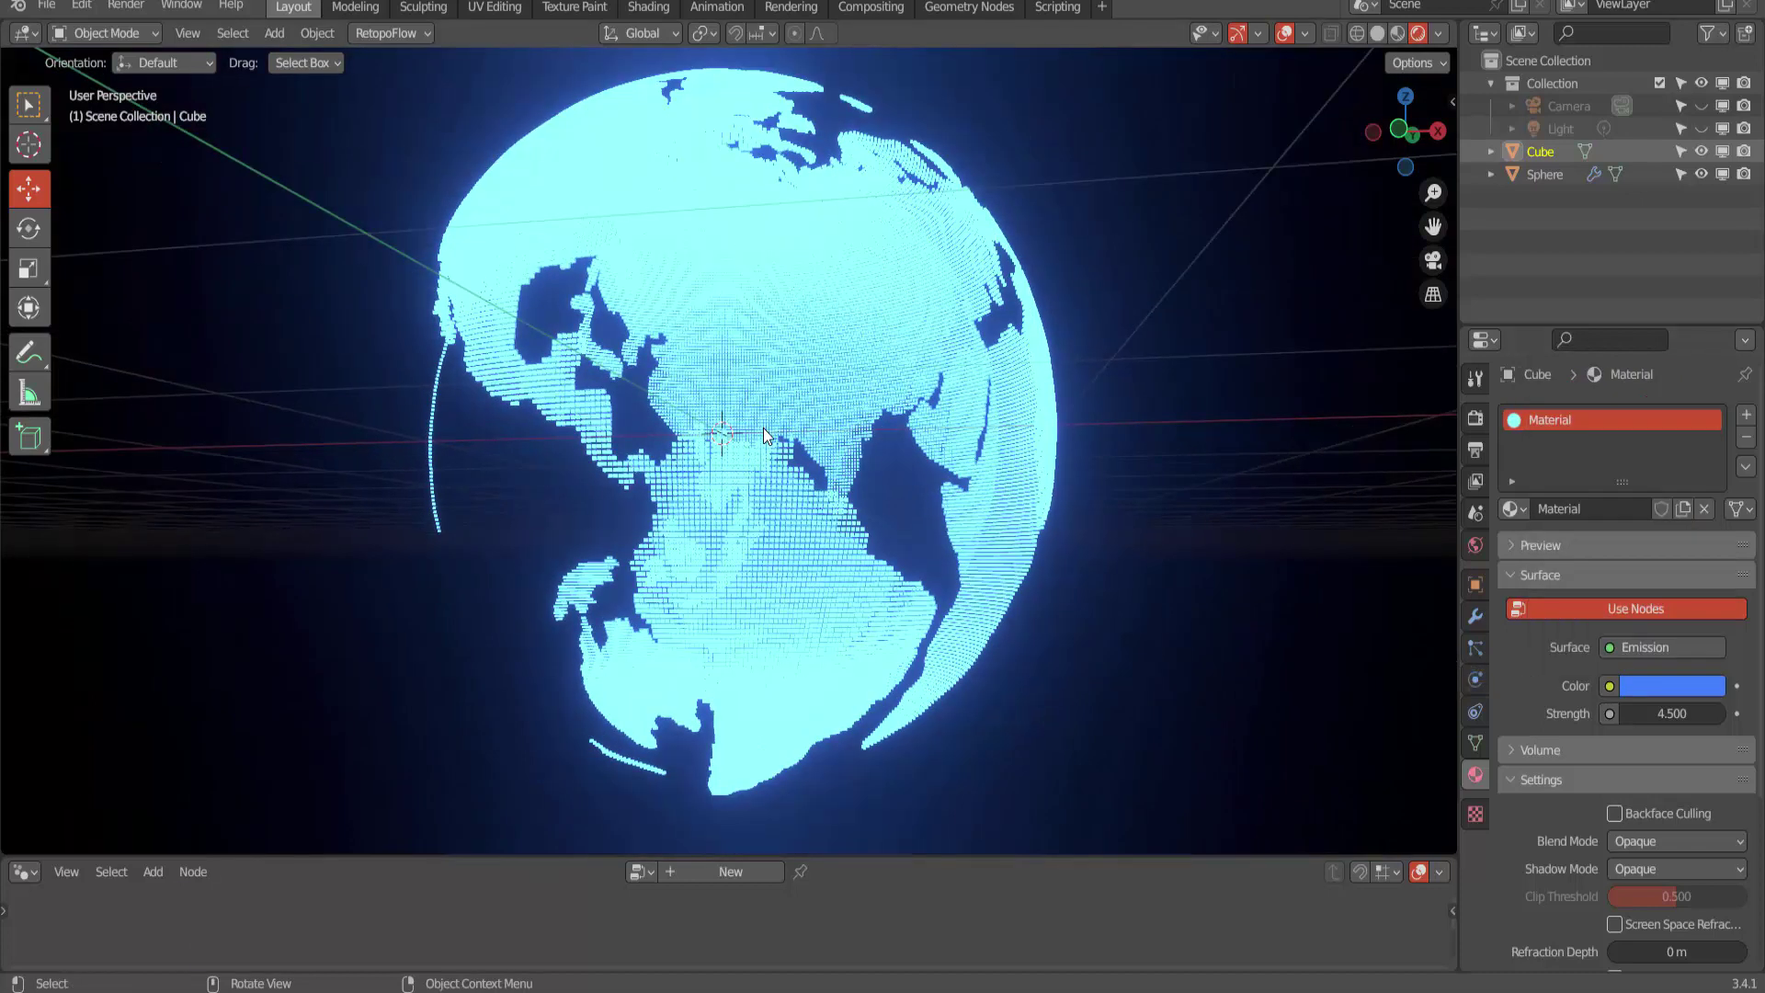
{"action": "left_click", "coordinate": [763, 427]}
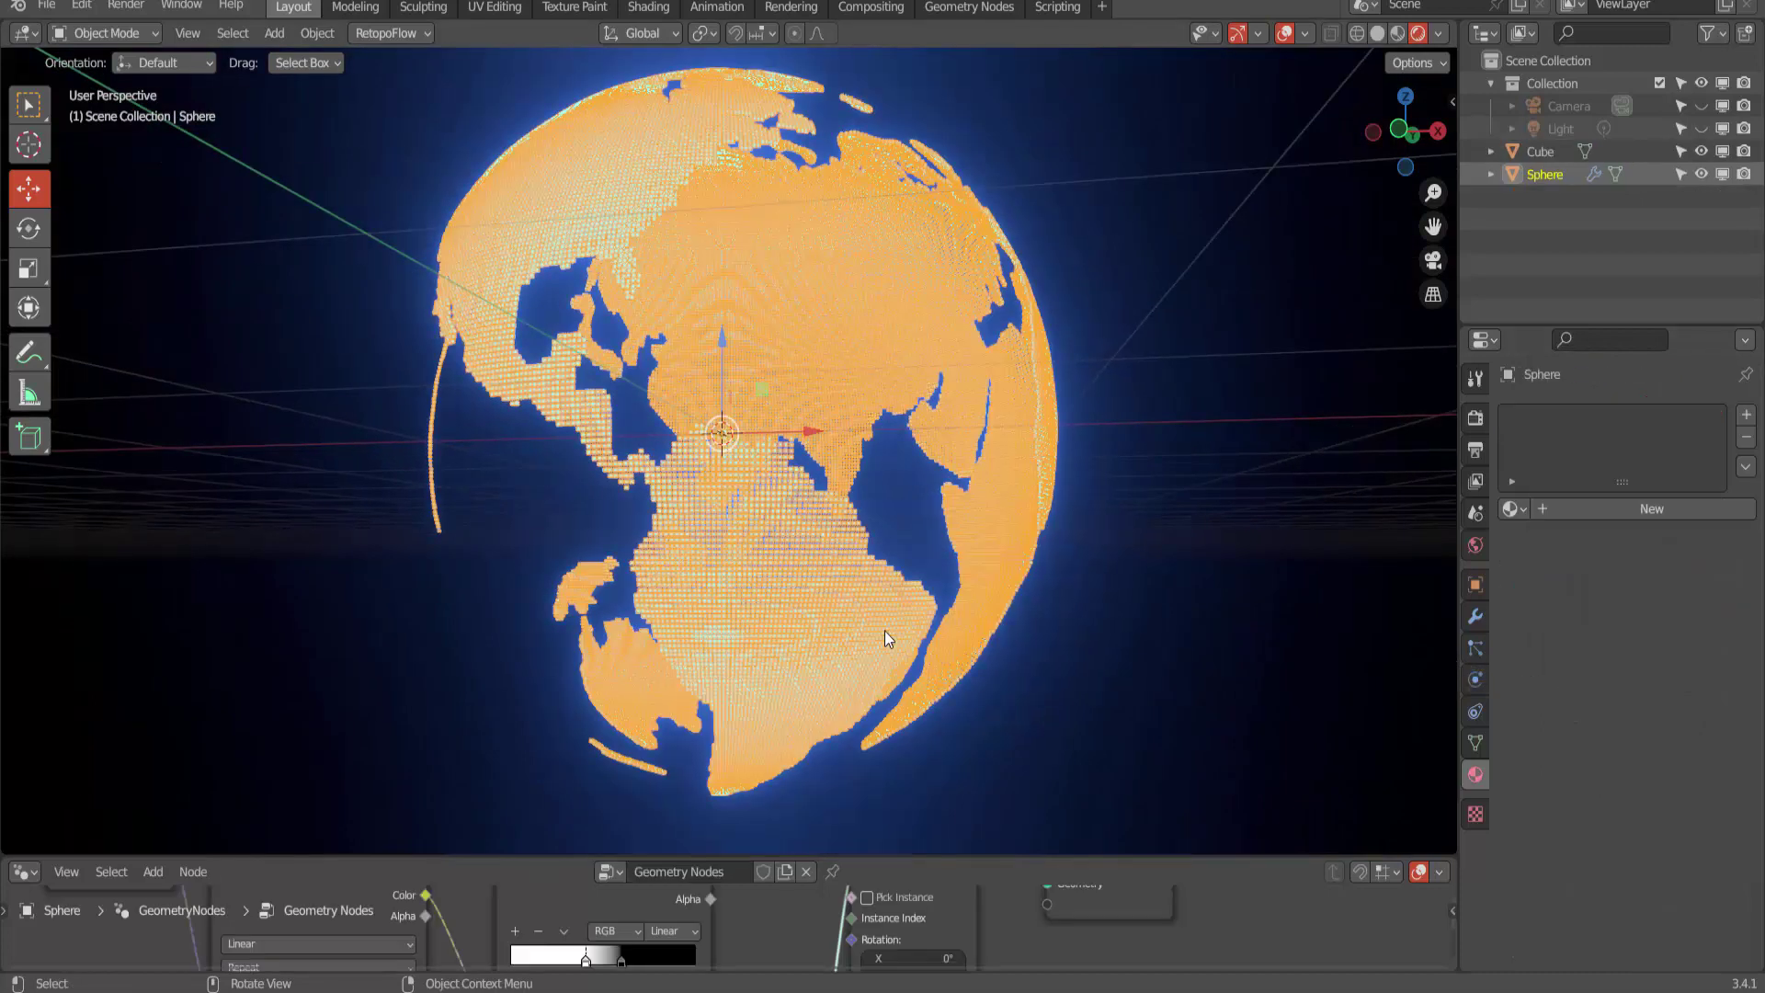
{"action": "left_click", "coordinate": [937, 855]}
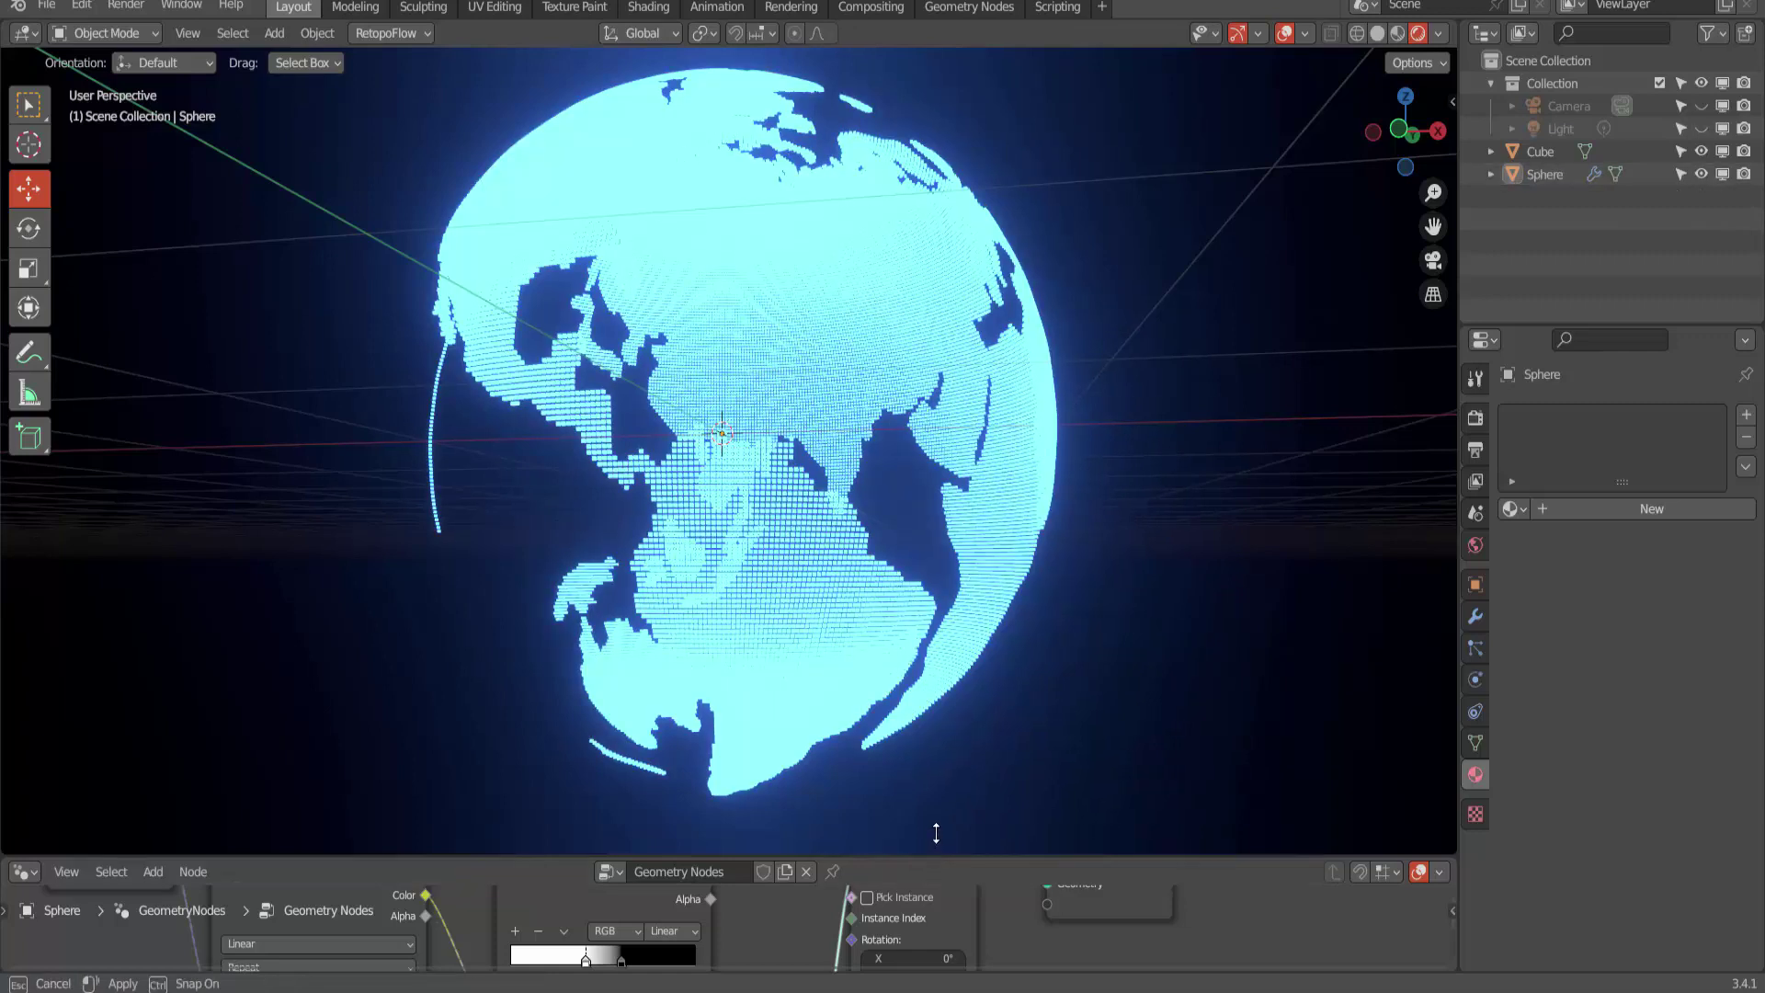
- Change the Instance on Points Scale from 0.004 to 0.003 for smaller cube dots
{"action": "left_click_drag", "start_coordinate": [936, 856], "coordinate": [941, 386]}
{"action": "double_click", "coordinate": [911, 802]}
{"action": "type", "text": "0.003"}
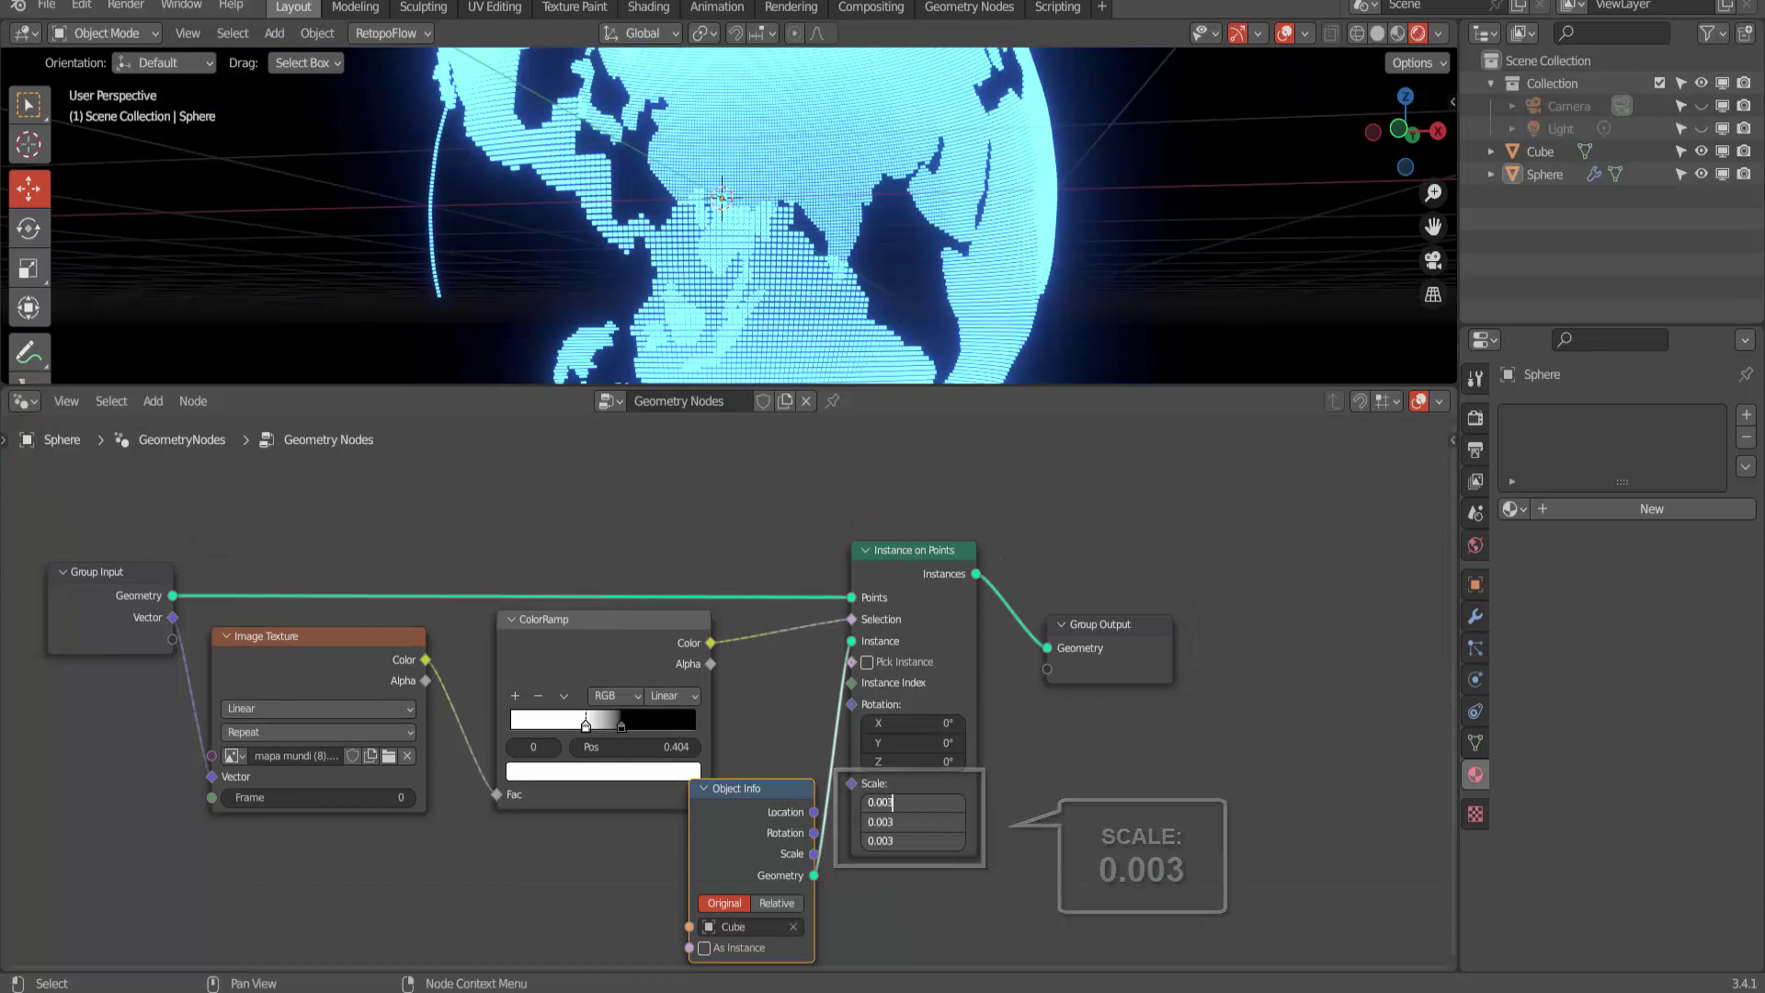
{"action": "key", "text": "Return"}
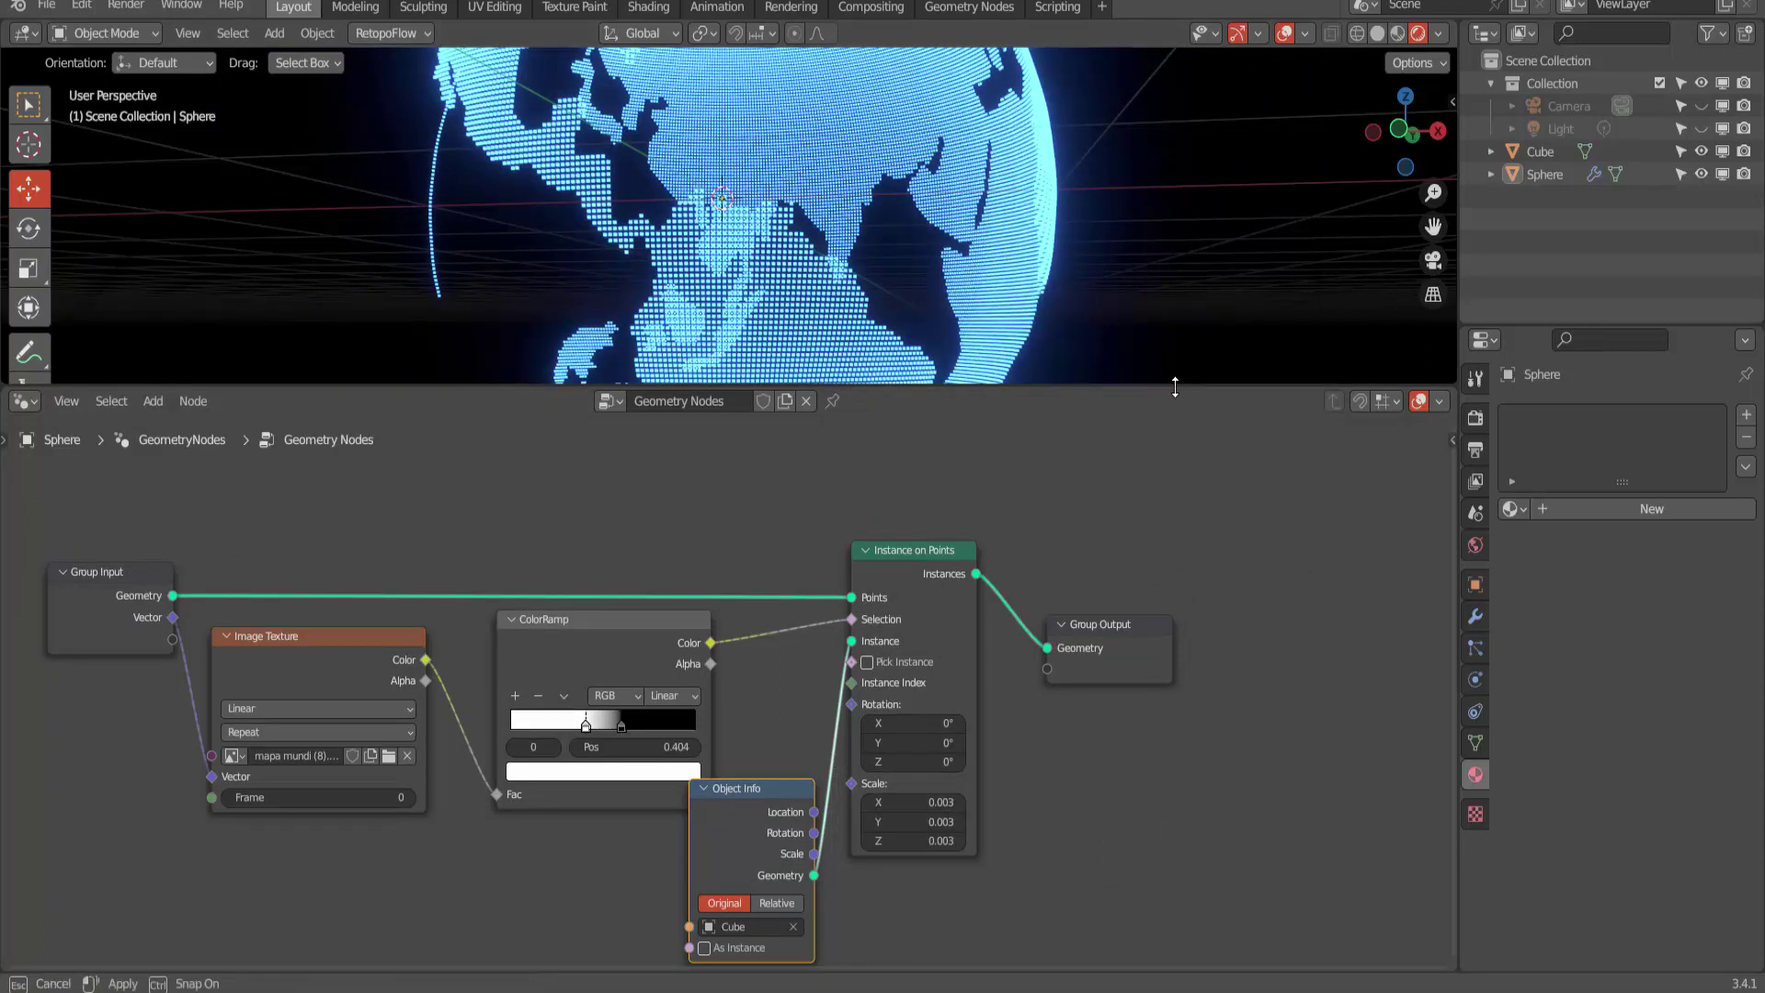
{"action": "left_click_drag", "start_coordinate": [1167, 430], "coordinate": [1131, 844]}
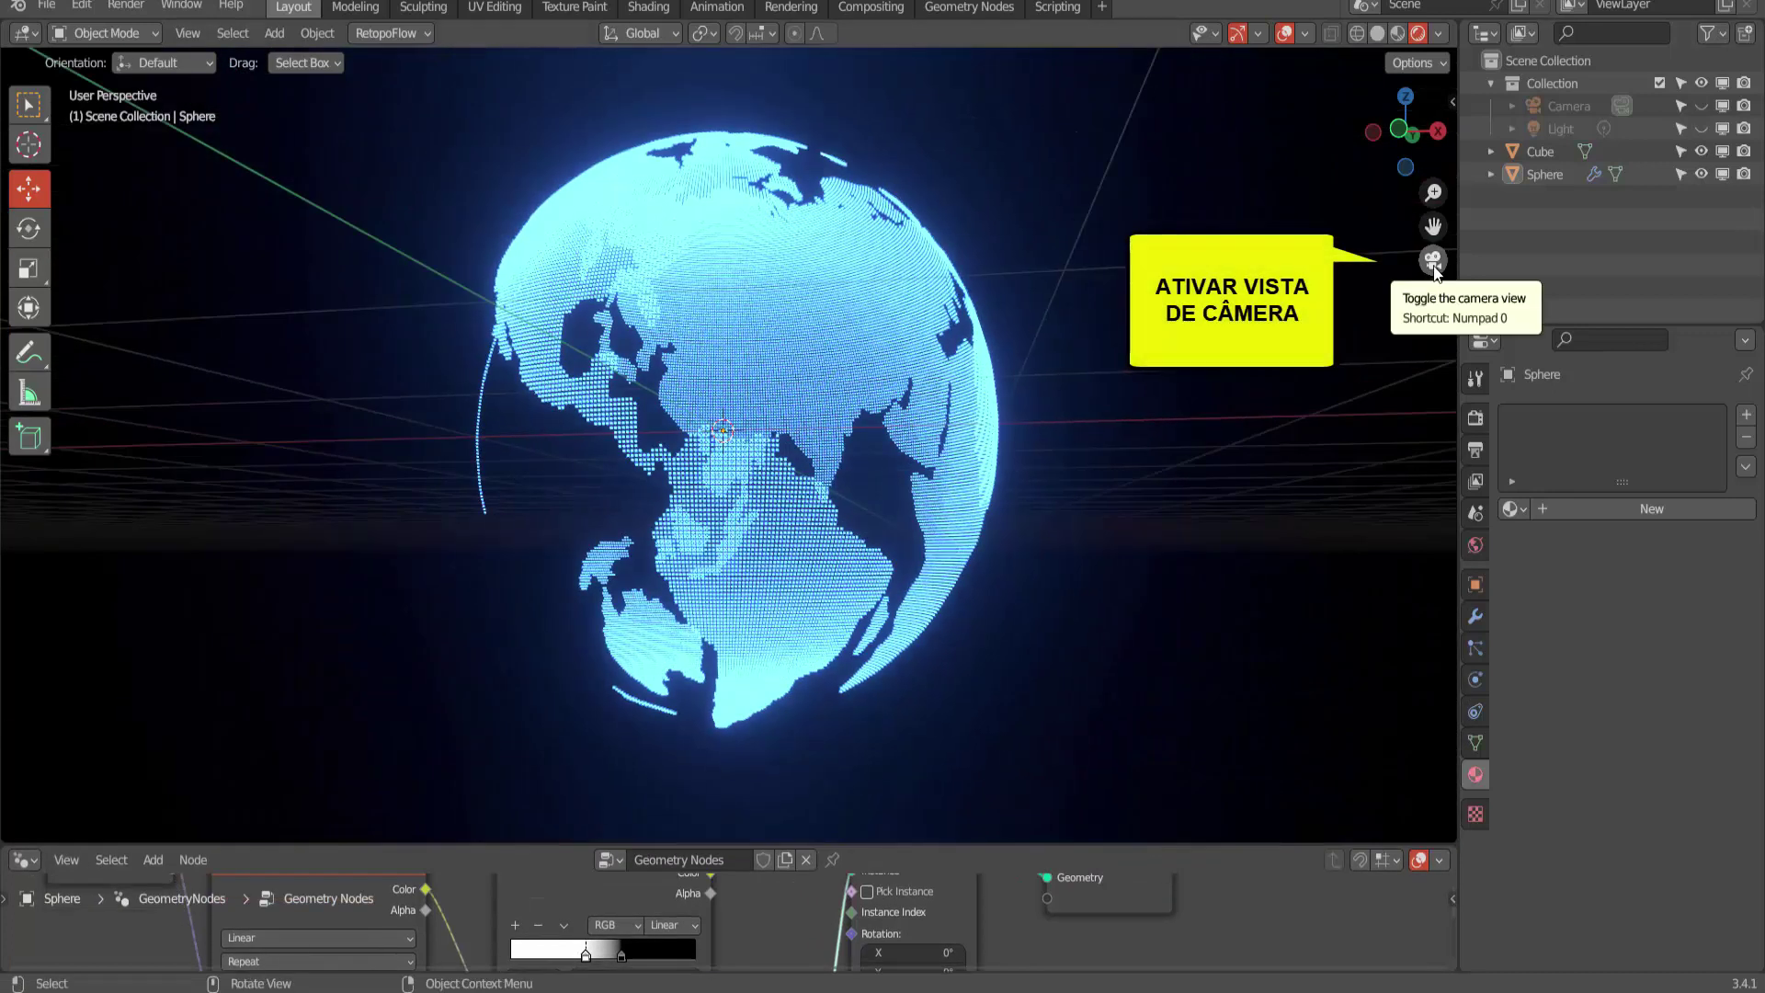
- Frame the globe in the camera view and render frame 1 with Render Image
{"action": "left_click", "coordinate": [1433, 261]}
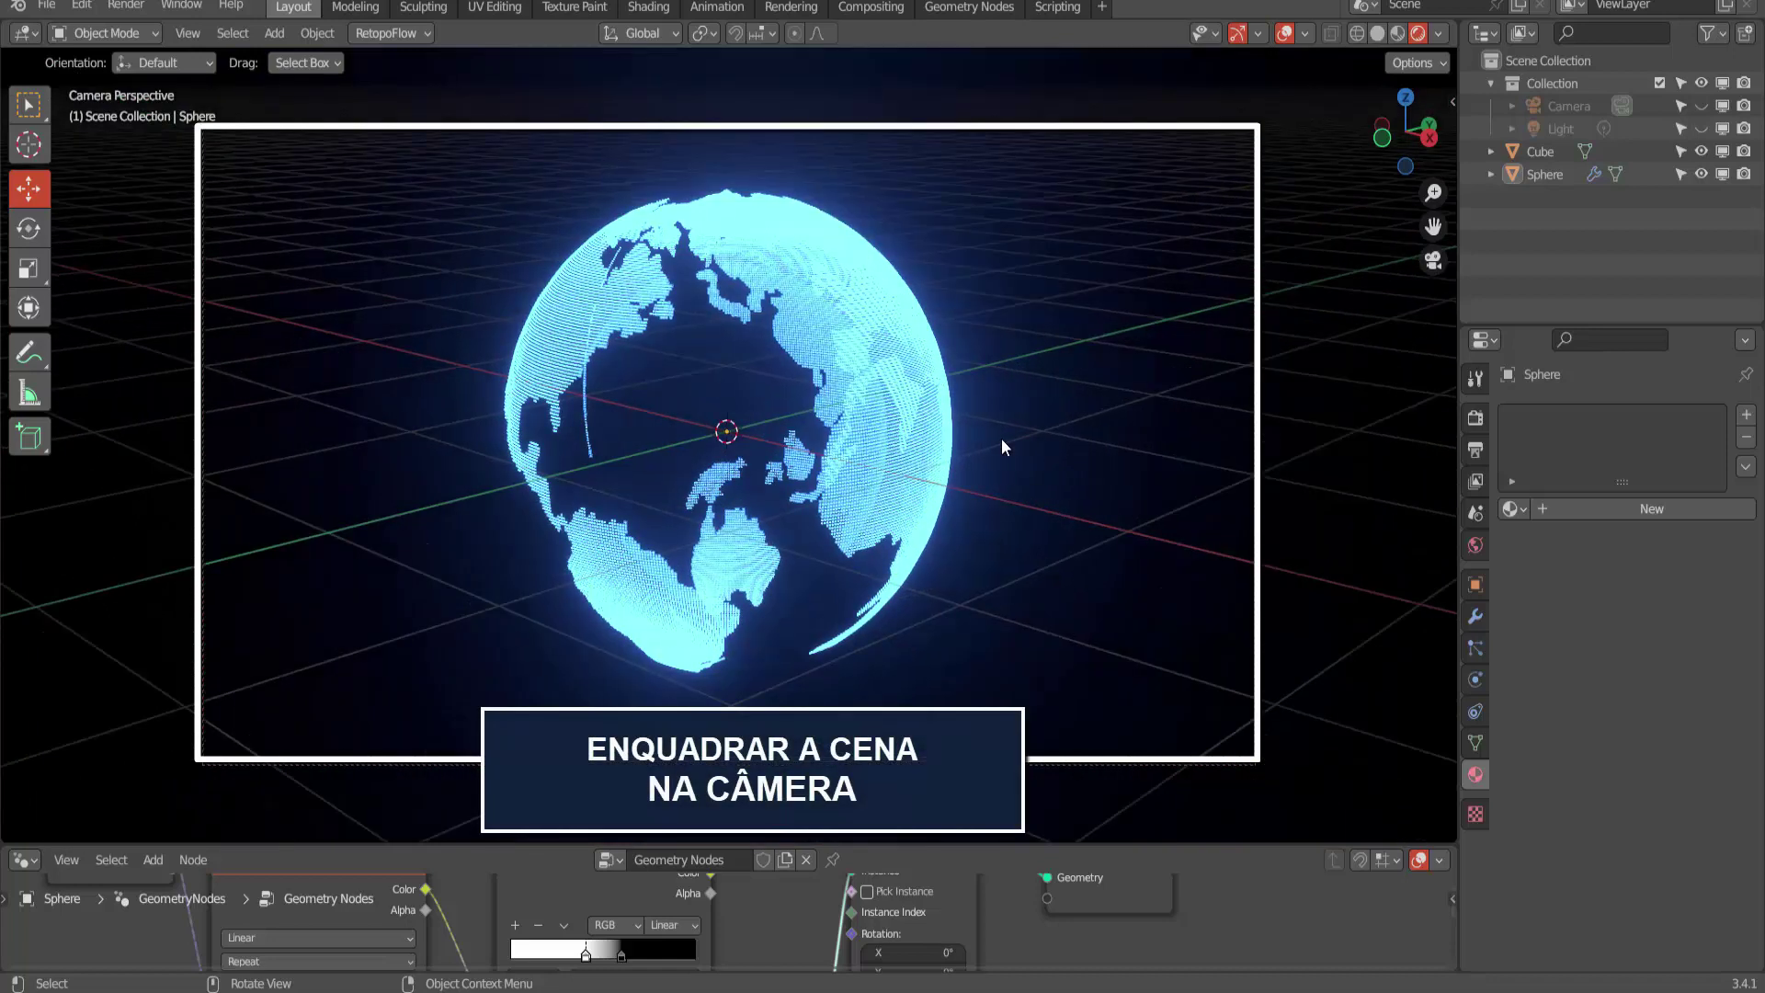
{"action": "middle_click_drag", "start_coordinate": [1002, 438], "coordinate": [1006, 406]}
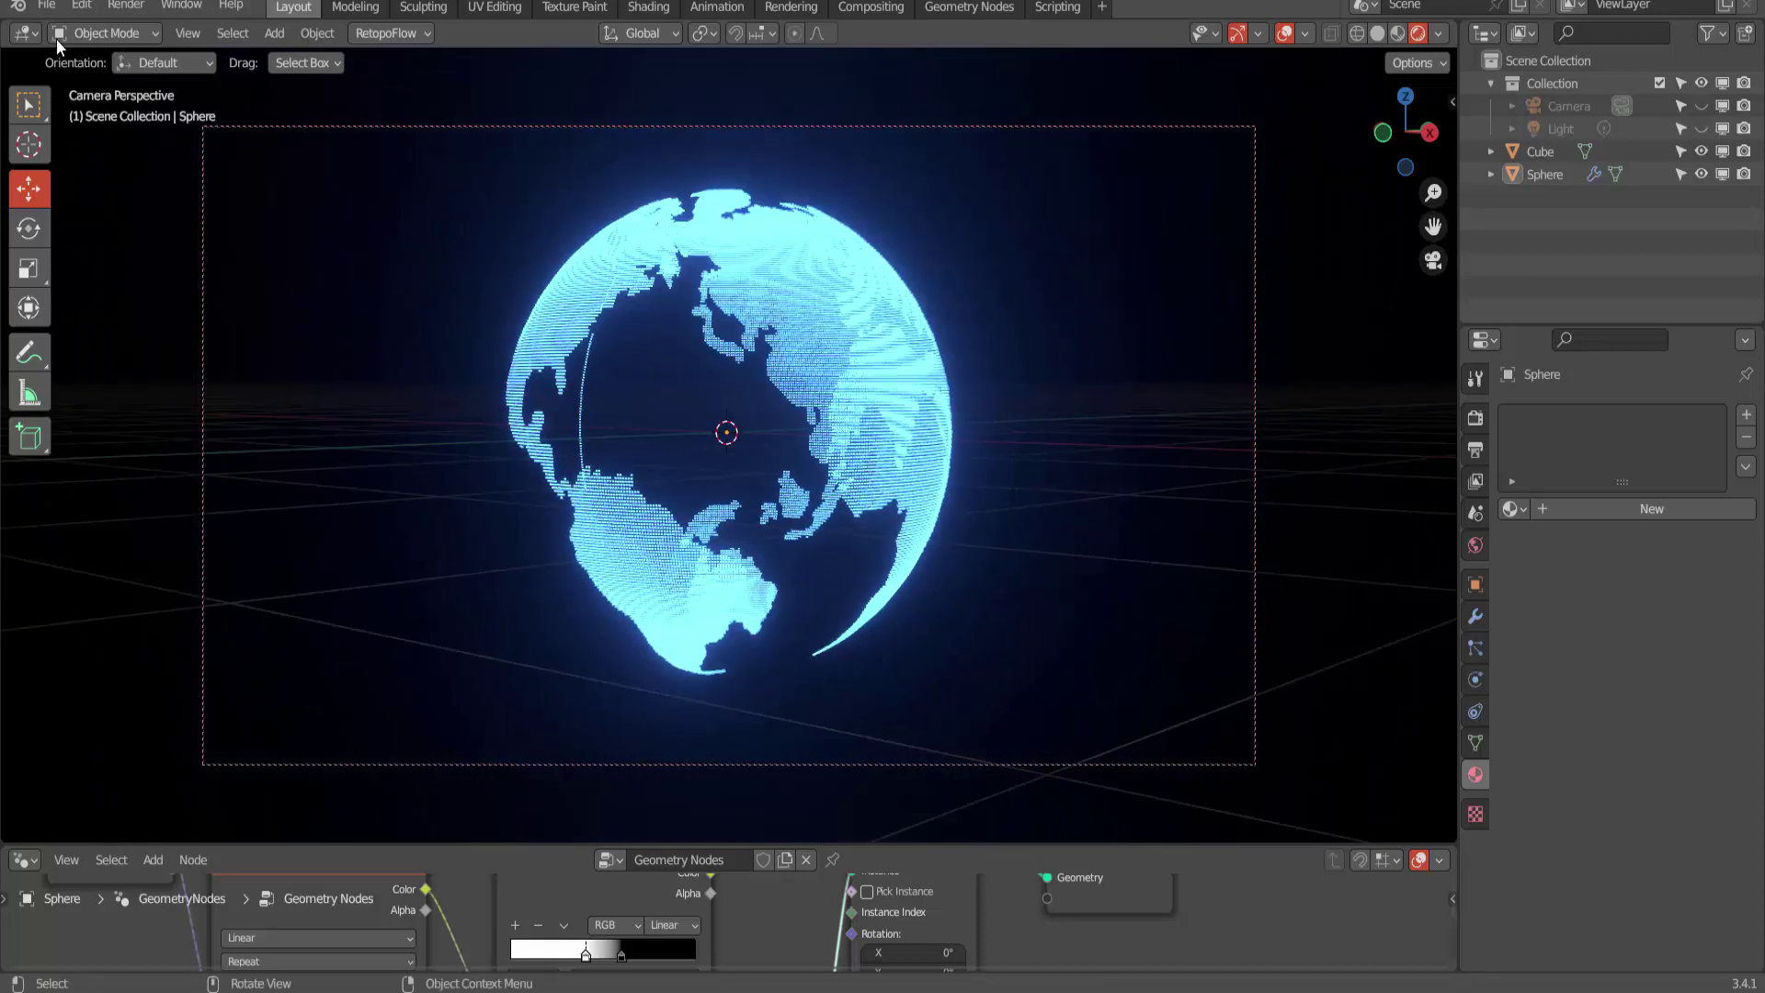
{"action": "left_click", "coordinate": [124, 6]}
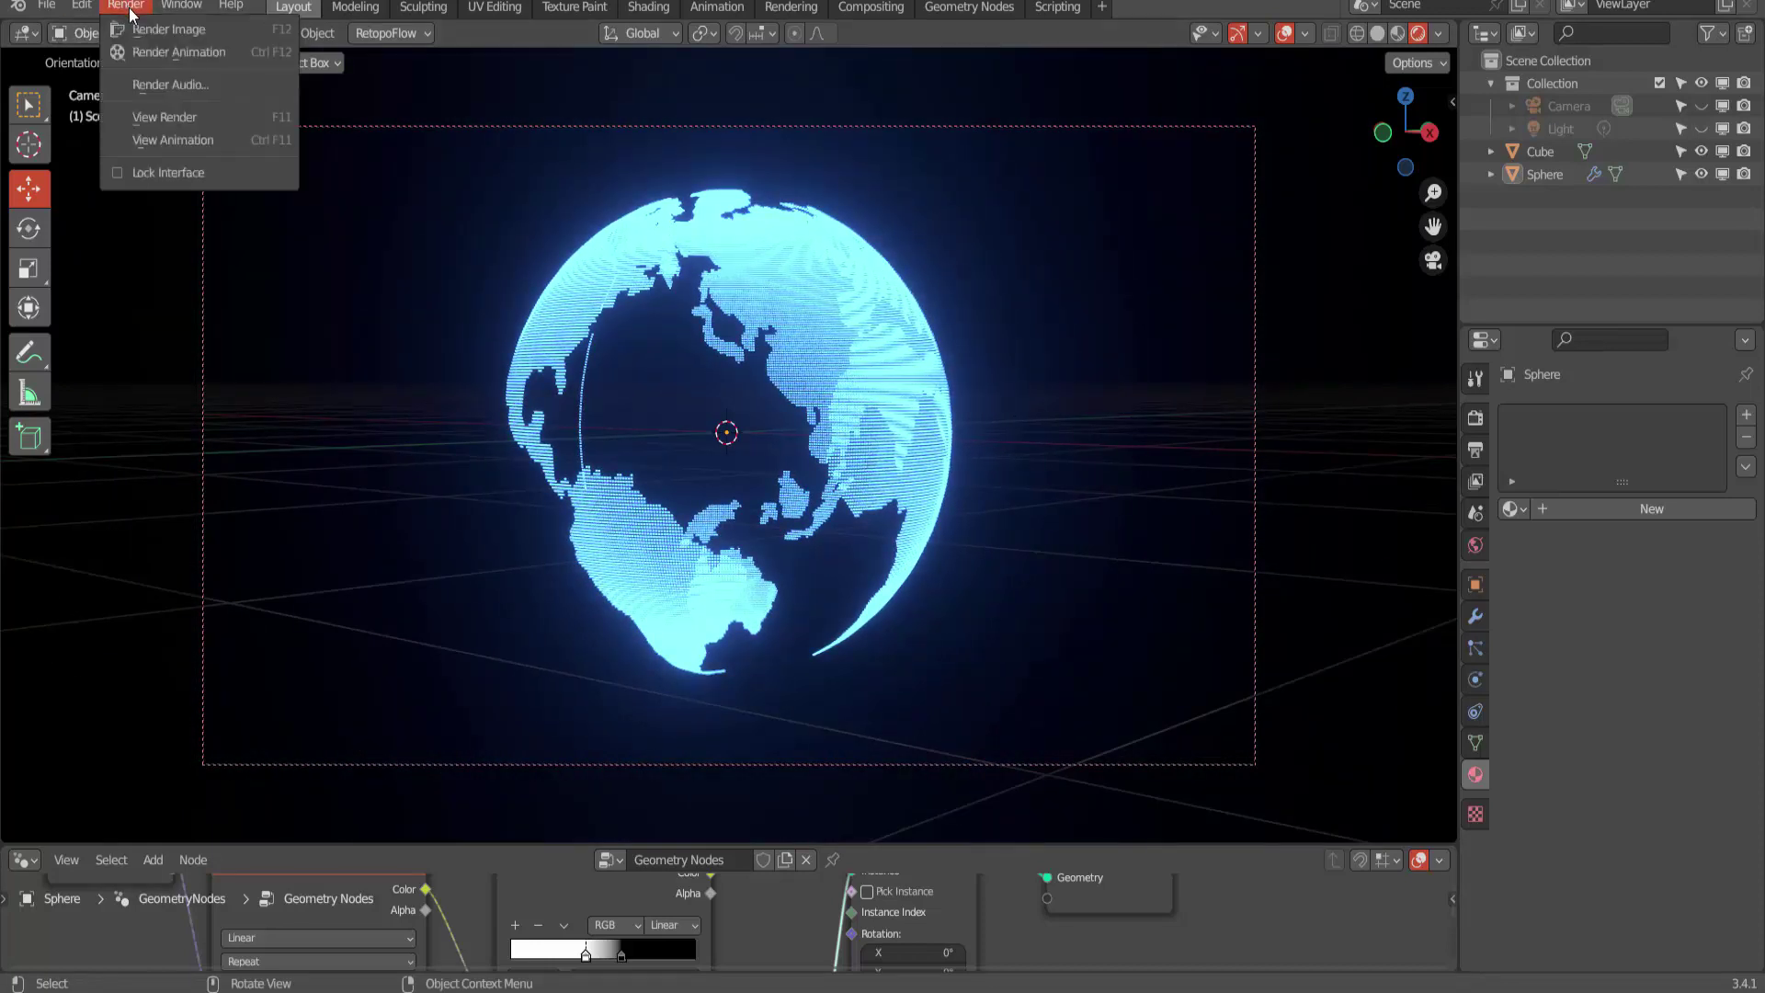
{"action": "left_click", "coordinate": [184, 30]}
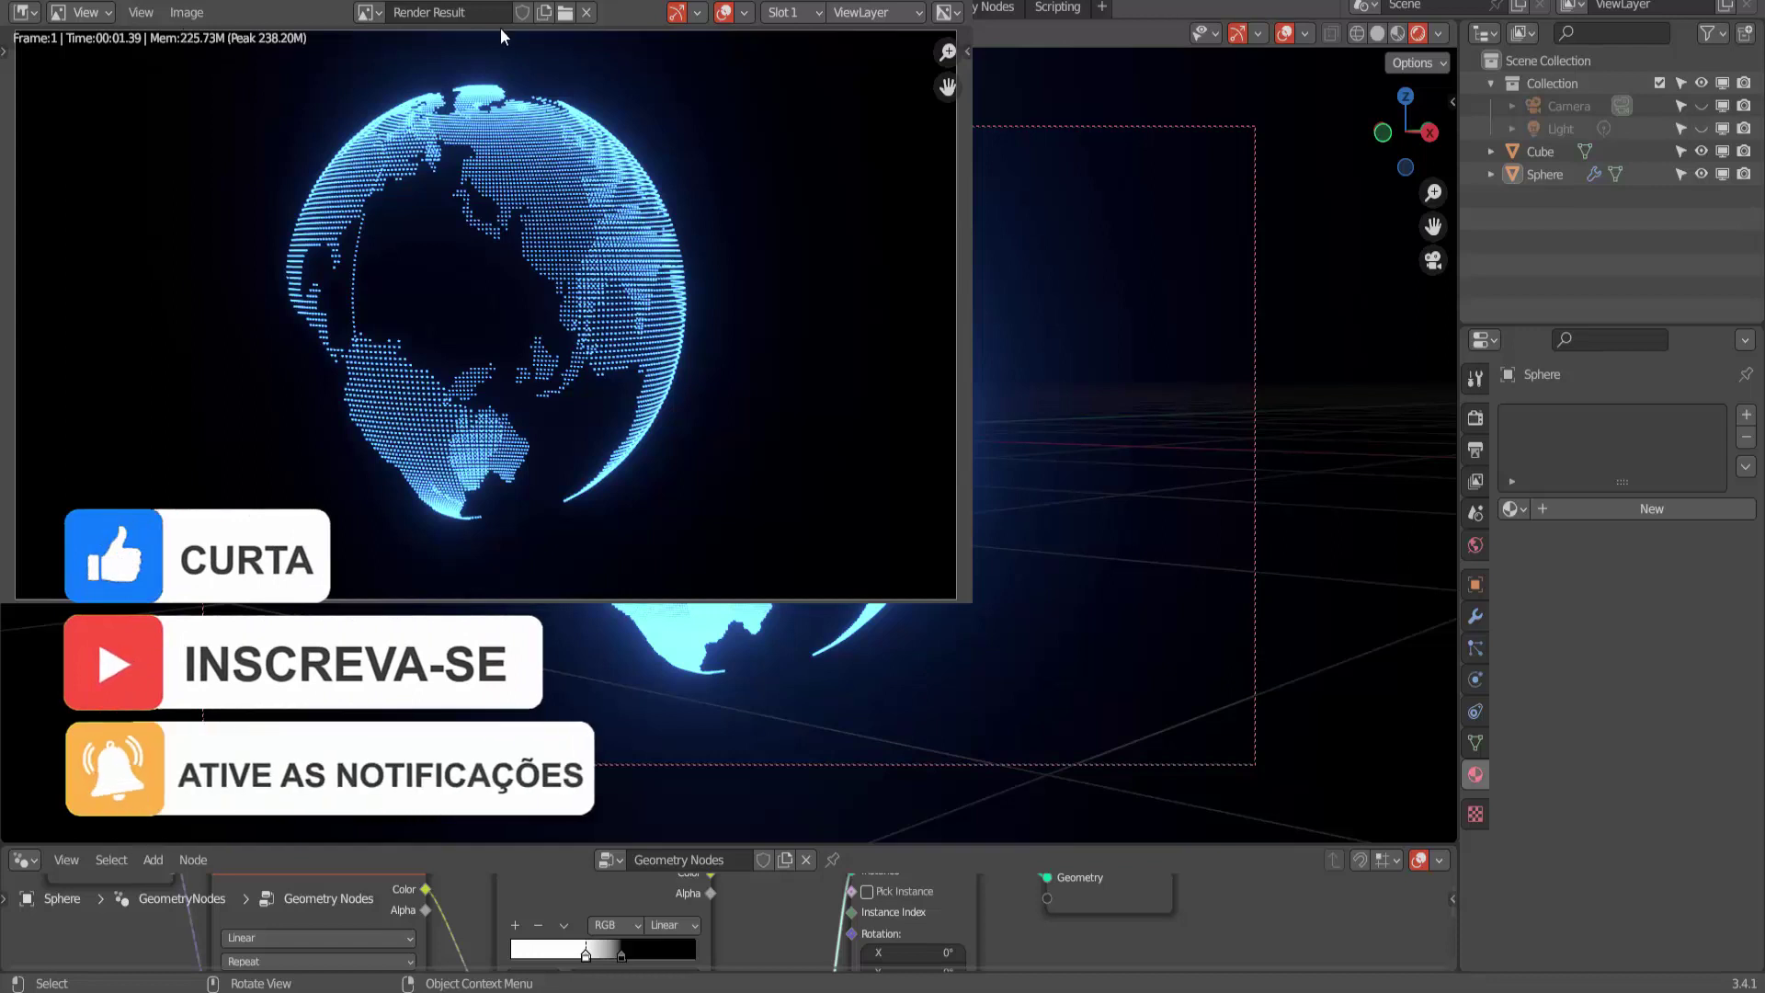
{"action": "key", "text": "Escape"}
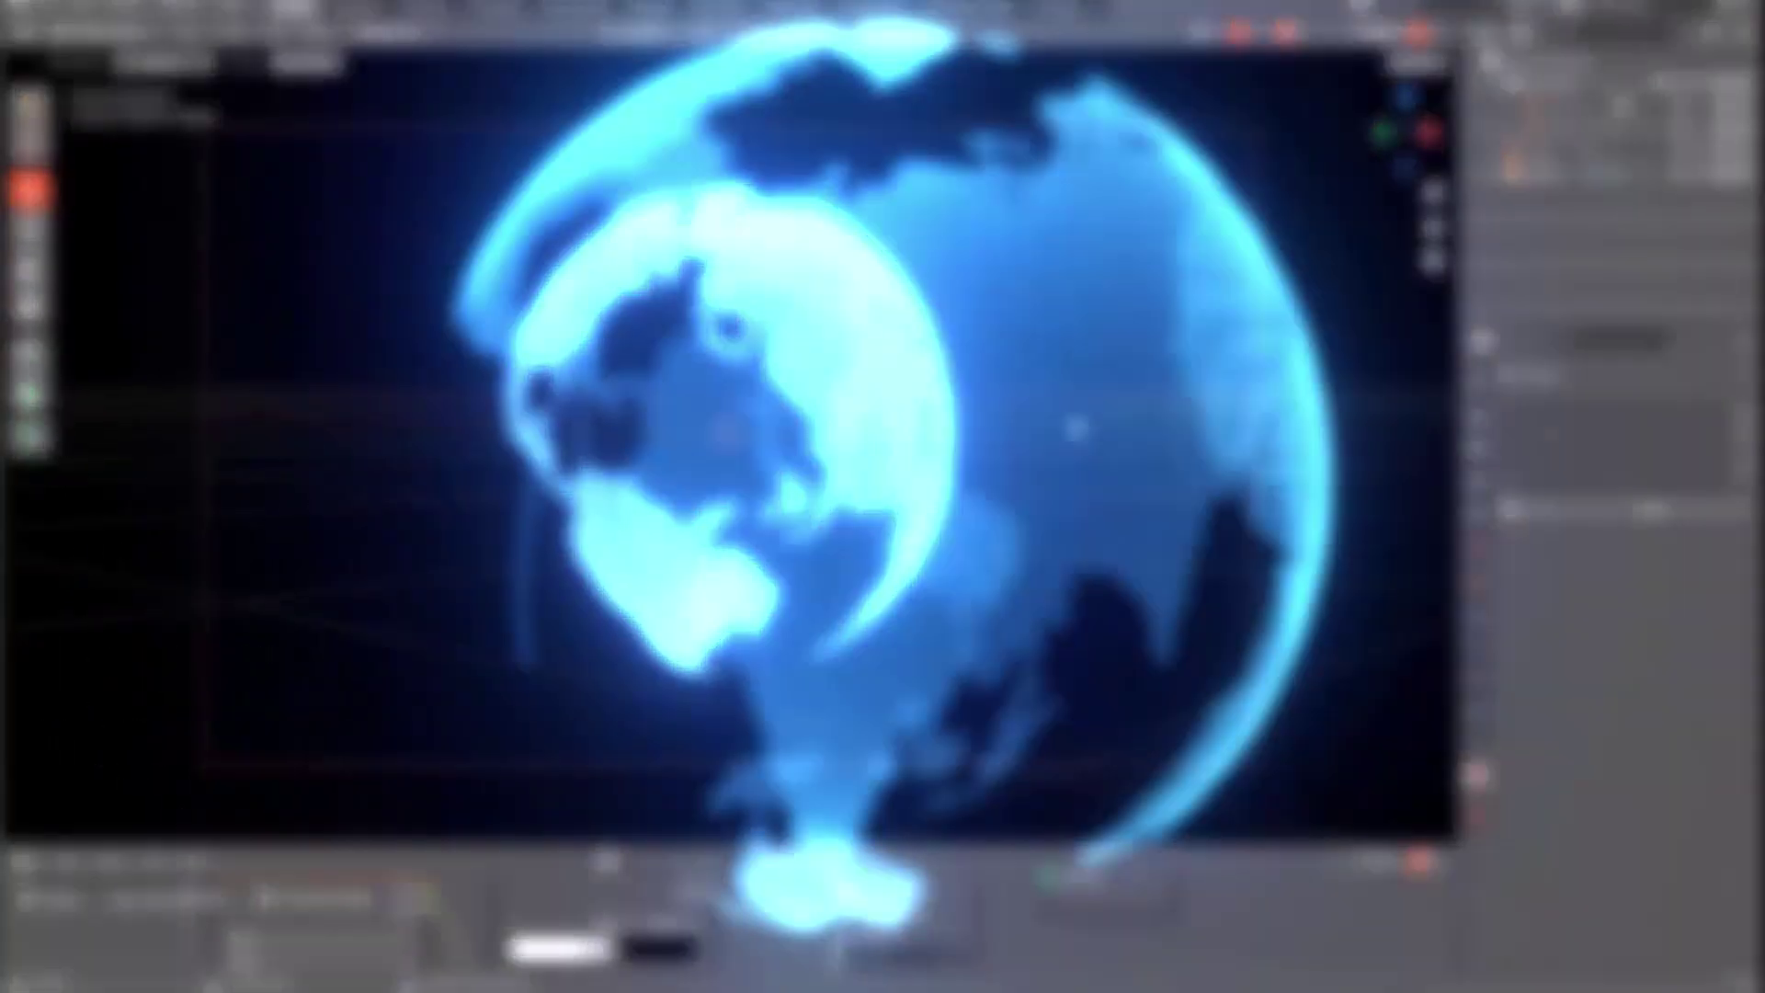